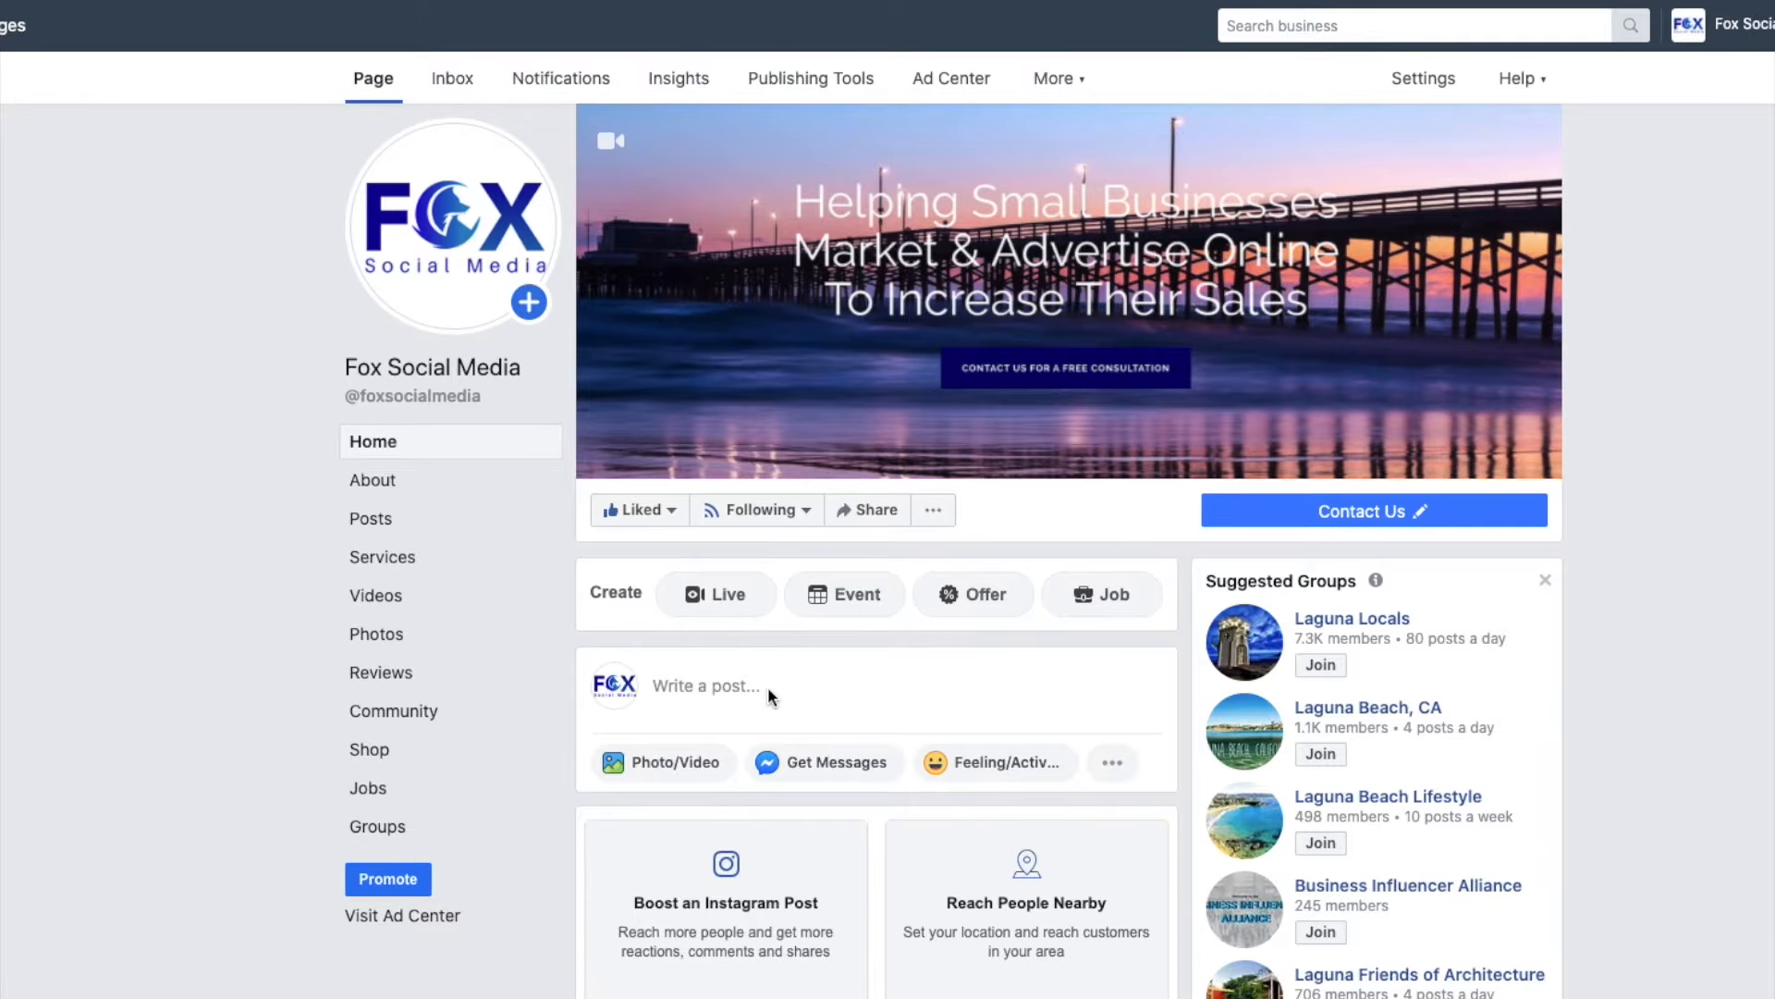
Open a new Create Post composer on the Fox Social Media page, sharing to News Feed.
{"action": "scroll", "coordinate": [768, 689], "scroll_direction": "down", "scroll_amount": 3}
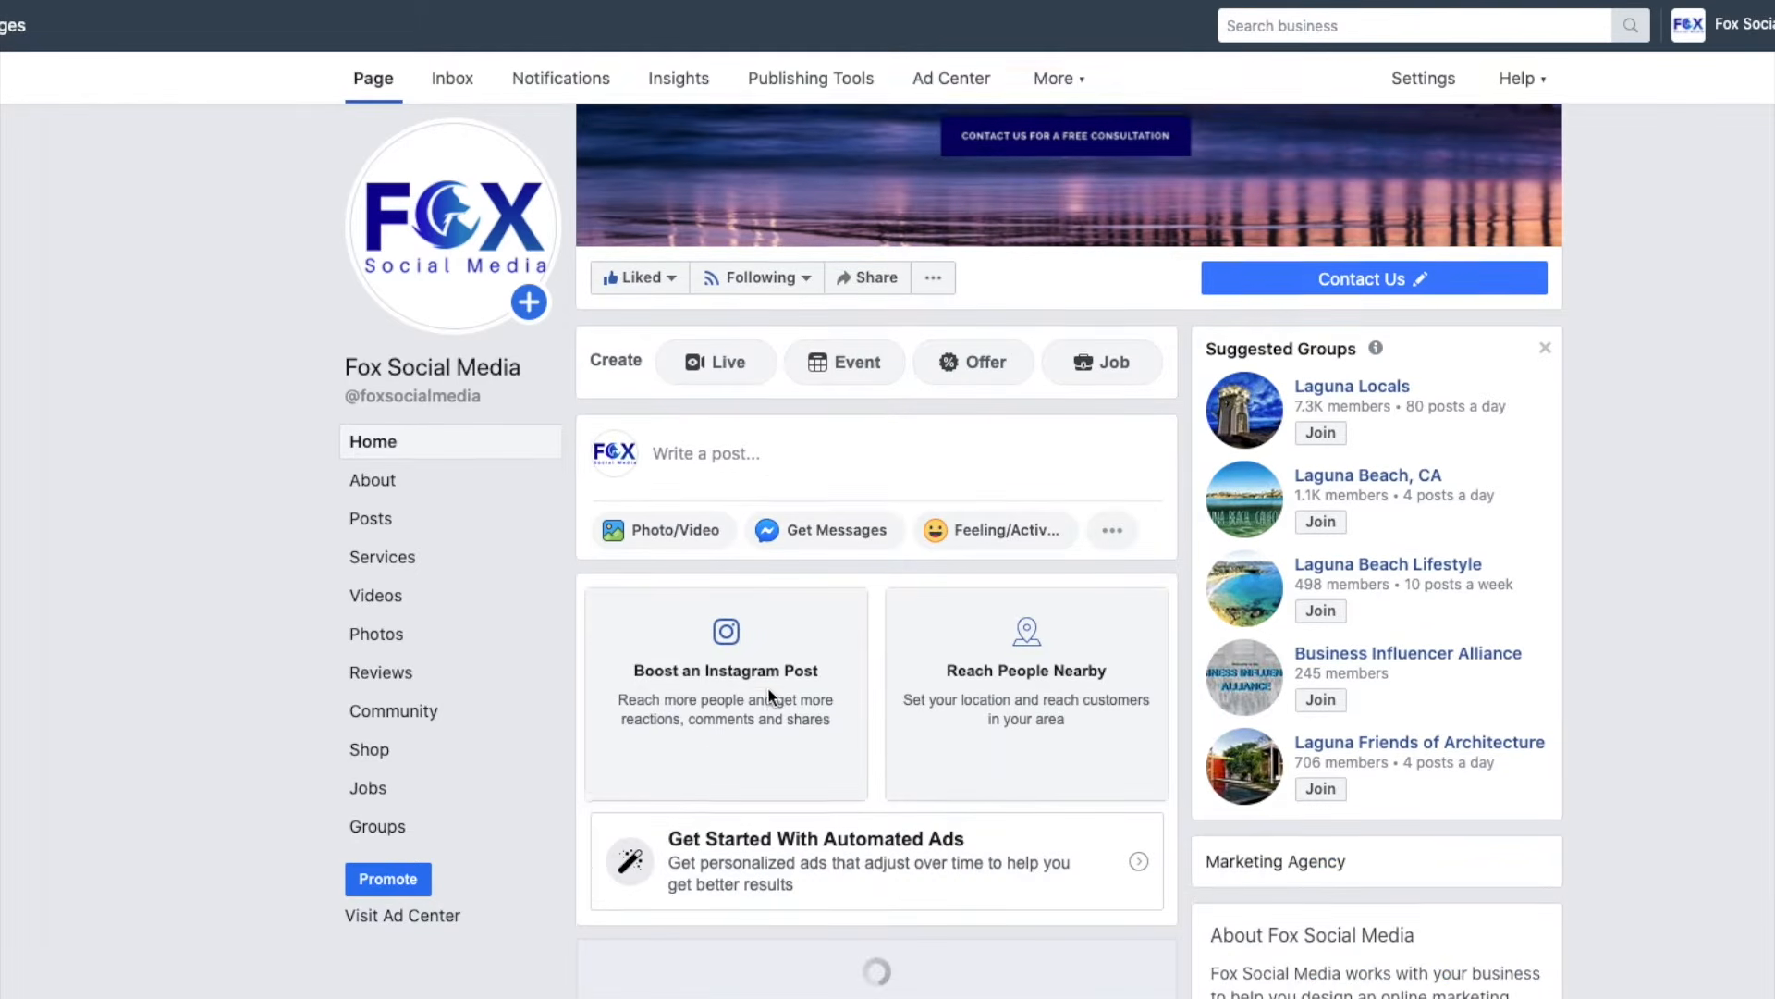
{"action": "scroll", "coordinate": [768, 696], "scroll_direction": "down", "scroll_amount": 4}
{"action": "scroll", "coordinate": [781, 286], "scroll_direction": "up", "scroll_amount": 3}
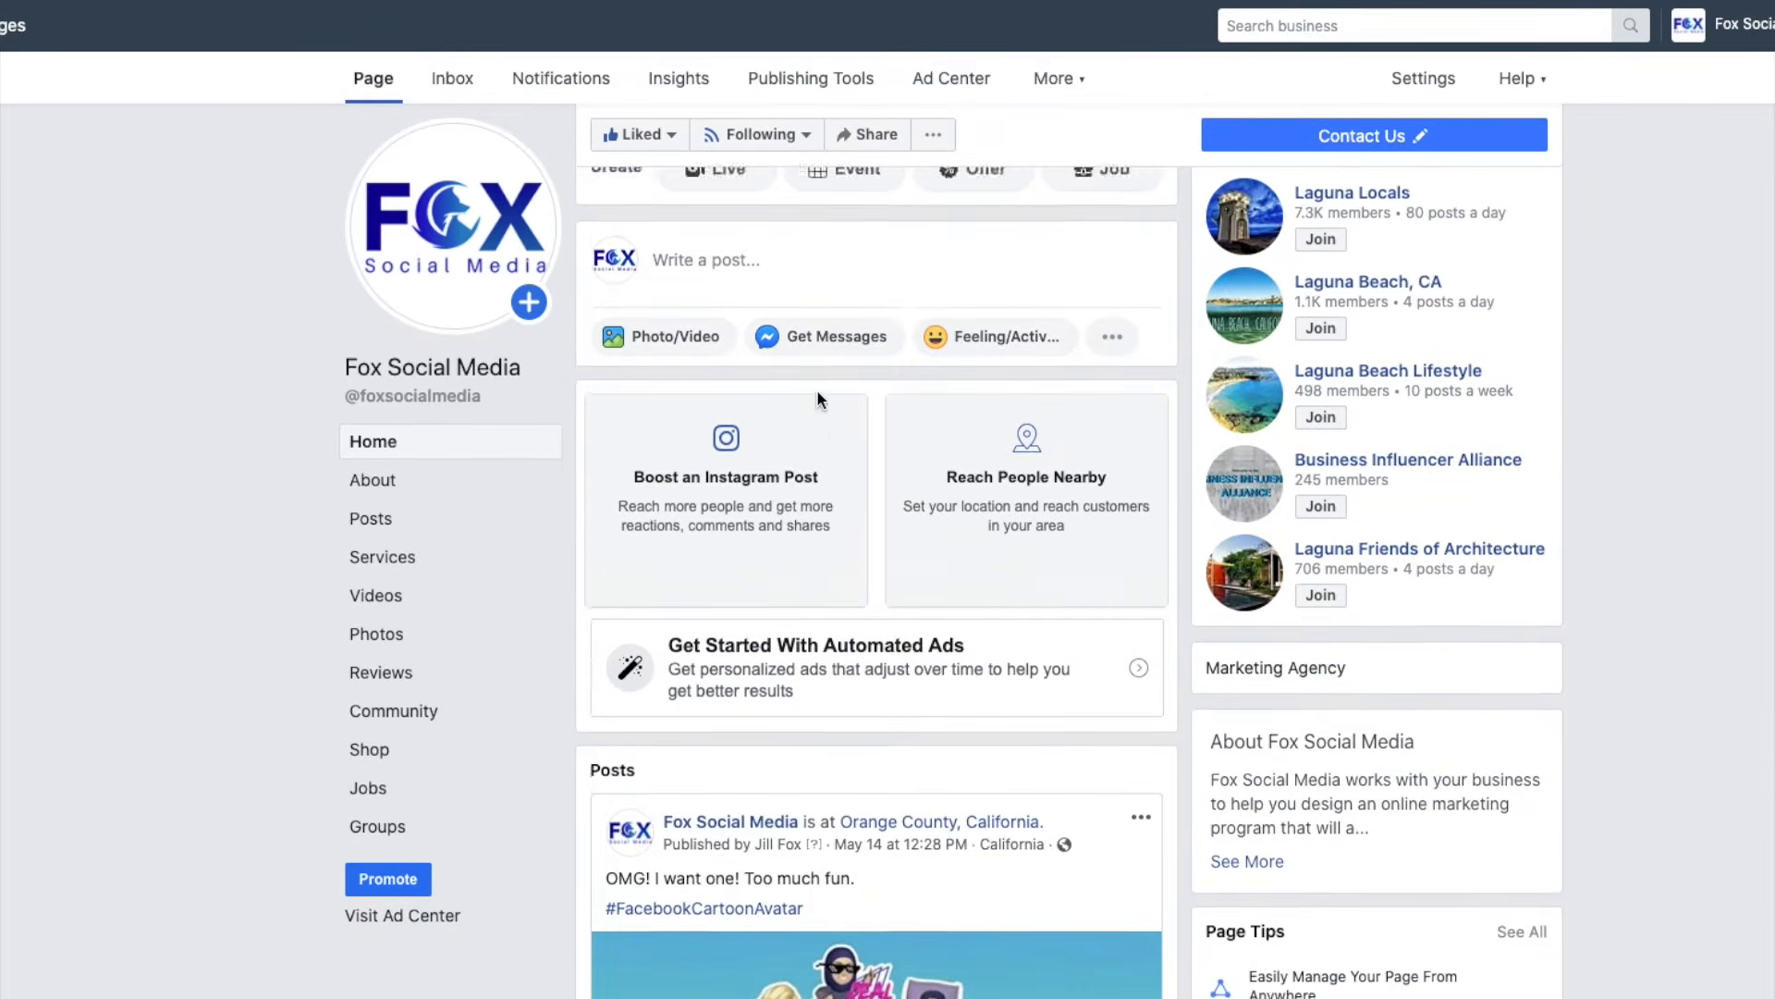
{"action": "scroll", "coordinate": [813, 396], "scroll_direction": "up", "scroll_amount": 3}
{"action": "scroll", "coordinate": [824, 569], "scroll_direction": "down", "scroll_amount": 4}
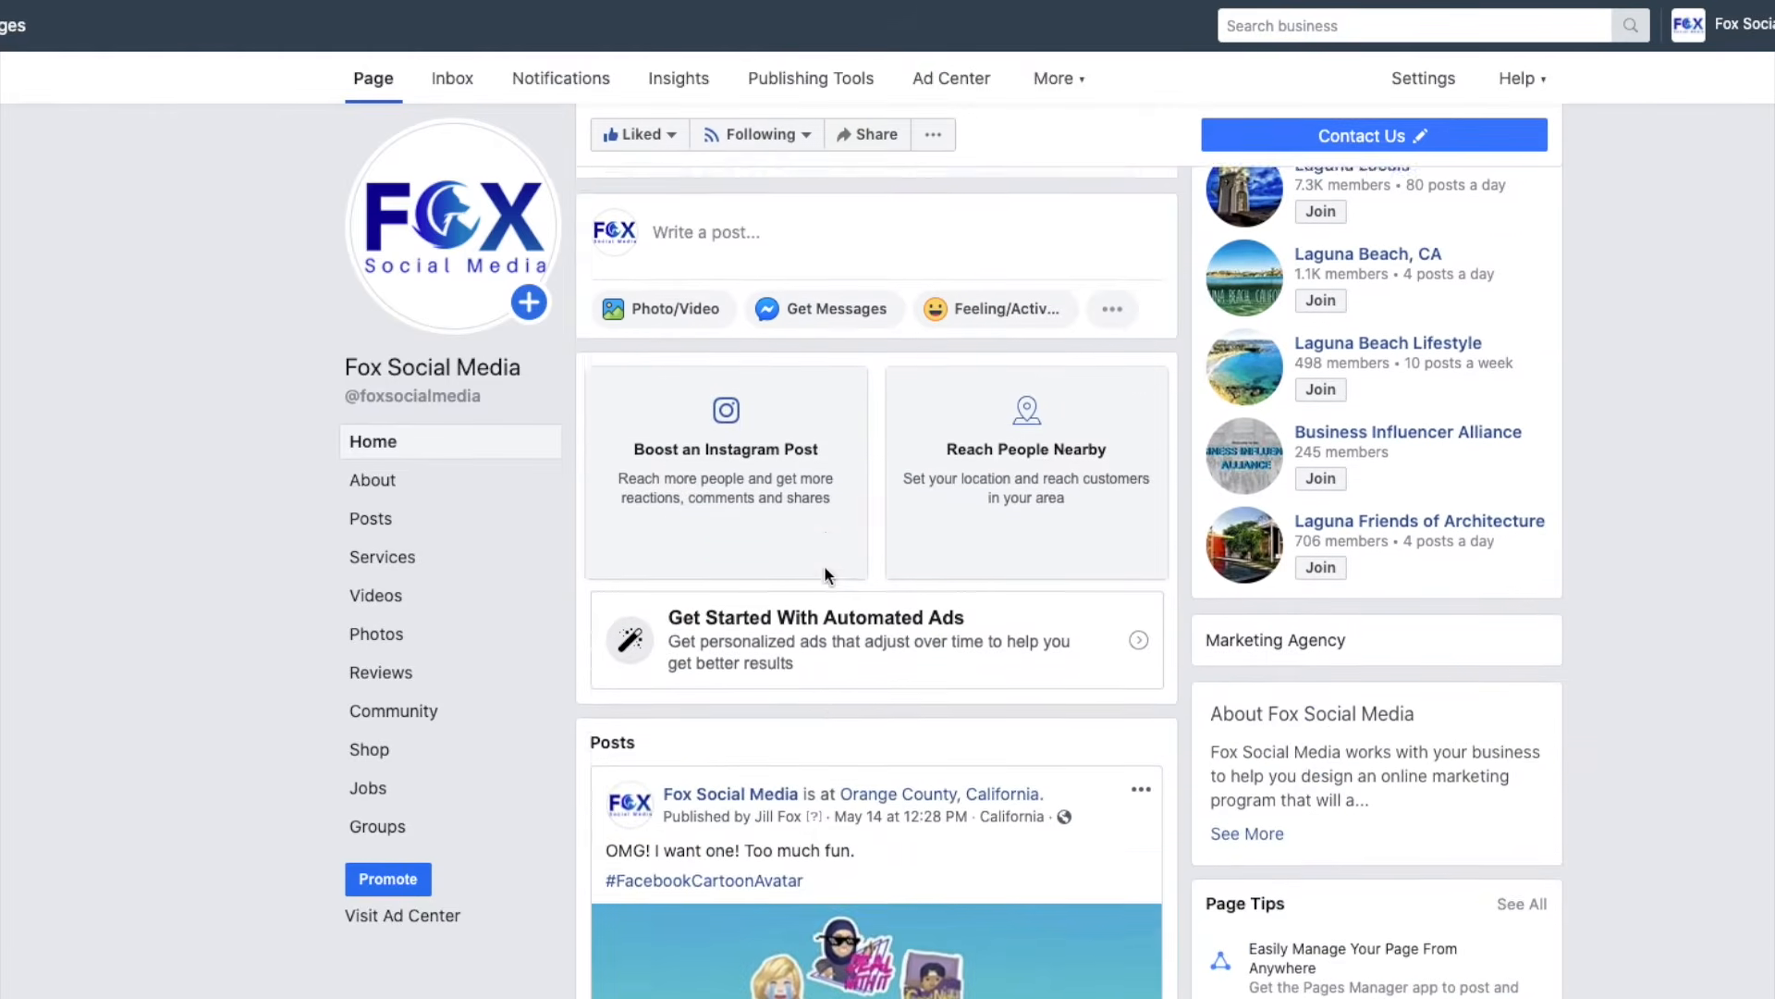
{"action": "scroll", "coordinate": [824, 574], "scroll_direction": "up", "scroll_amount": 4}
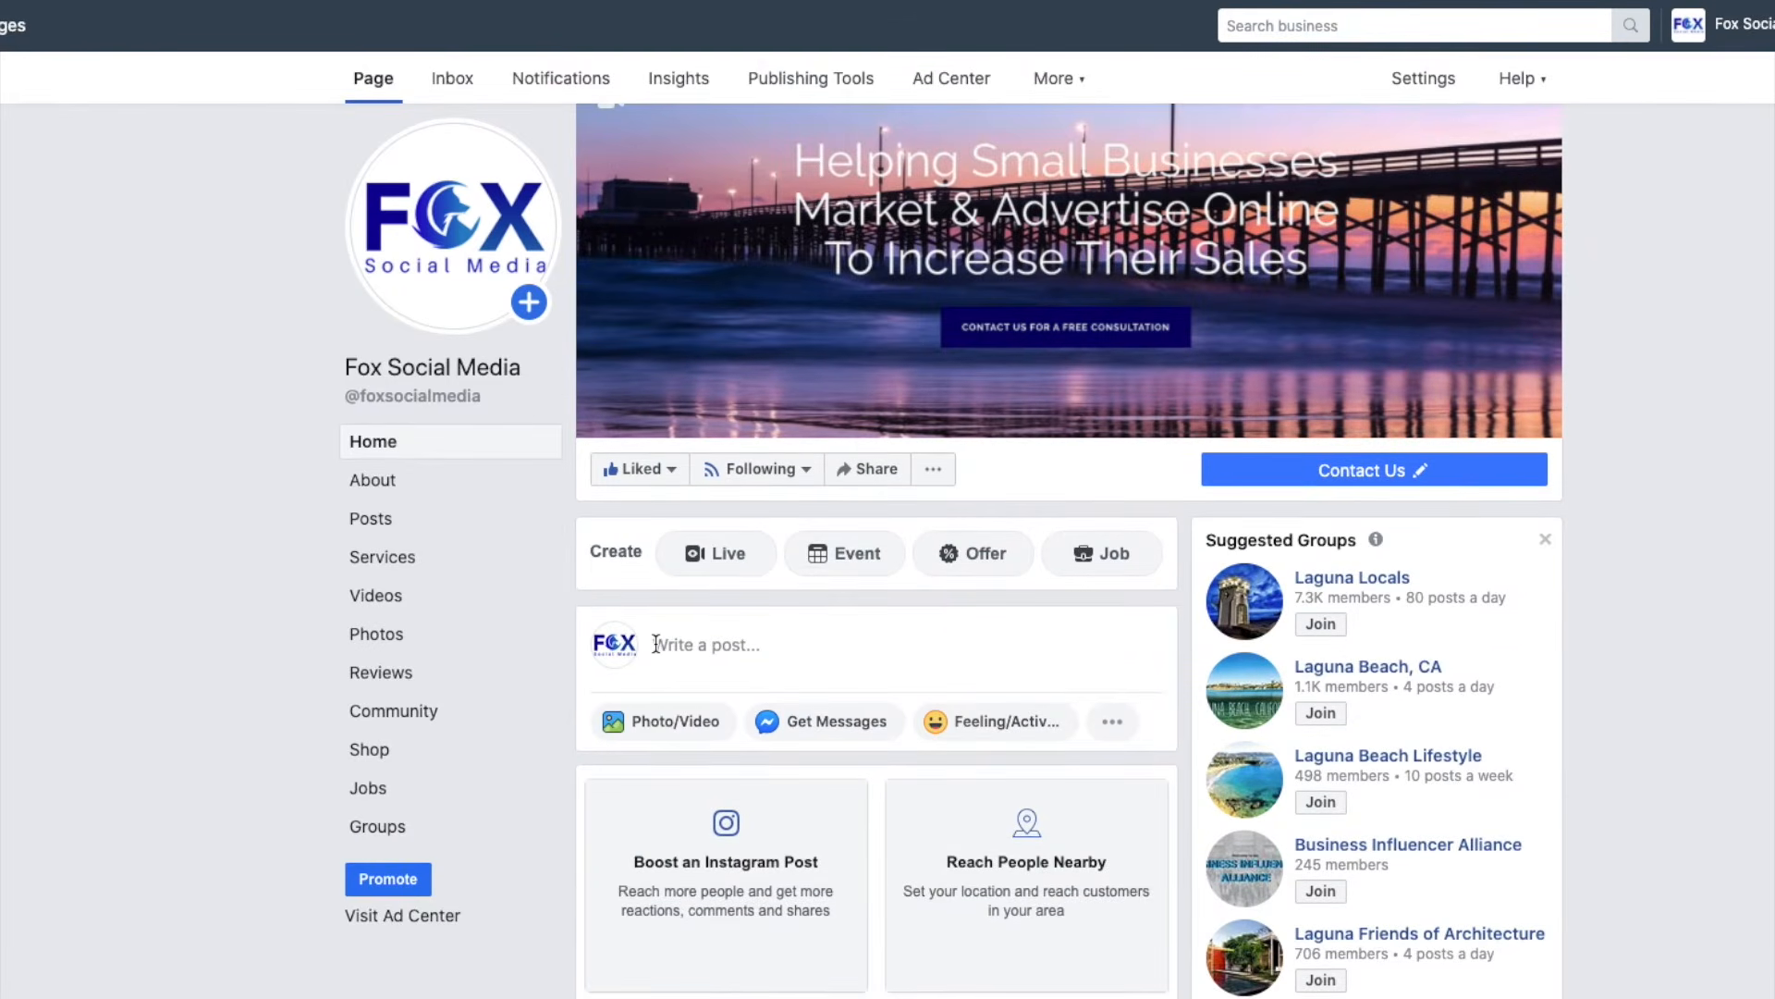
{"action": "left_click", "coordinate": [667, 645]}
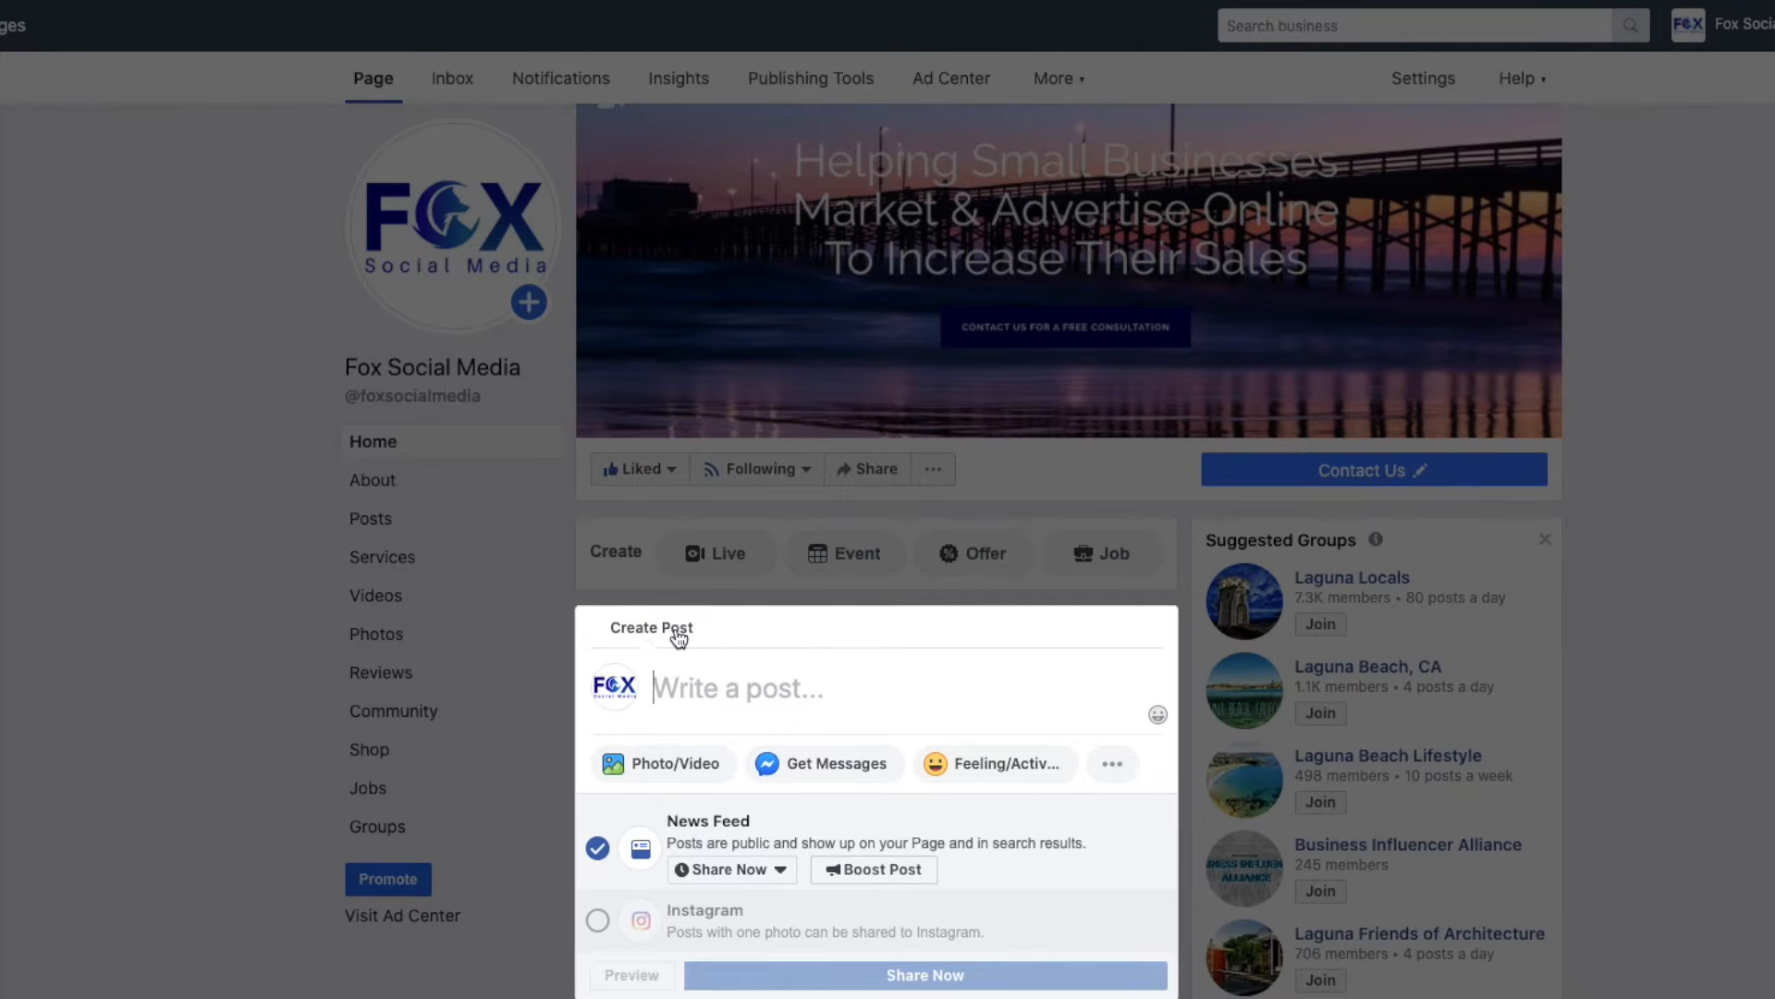
{"action": "left_click", "coordinate": [648, 767]}
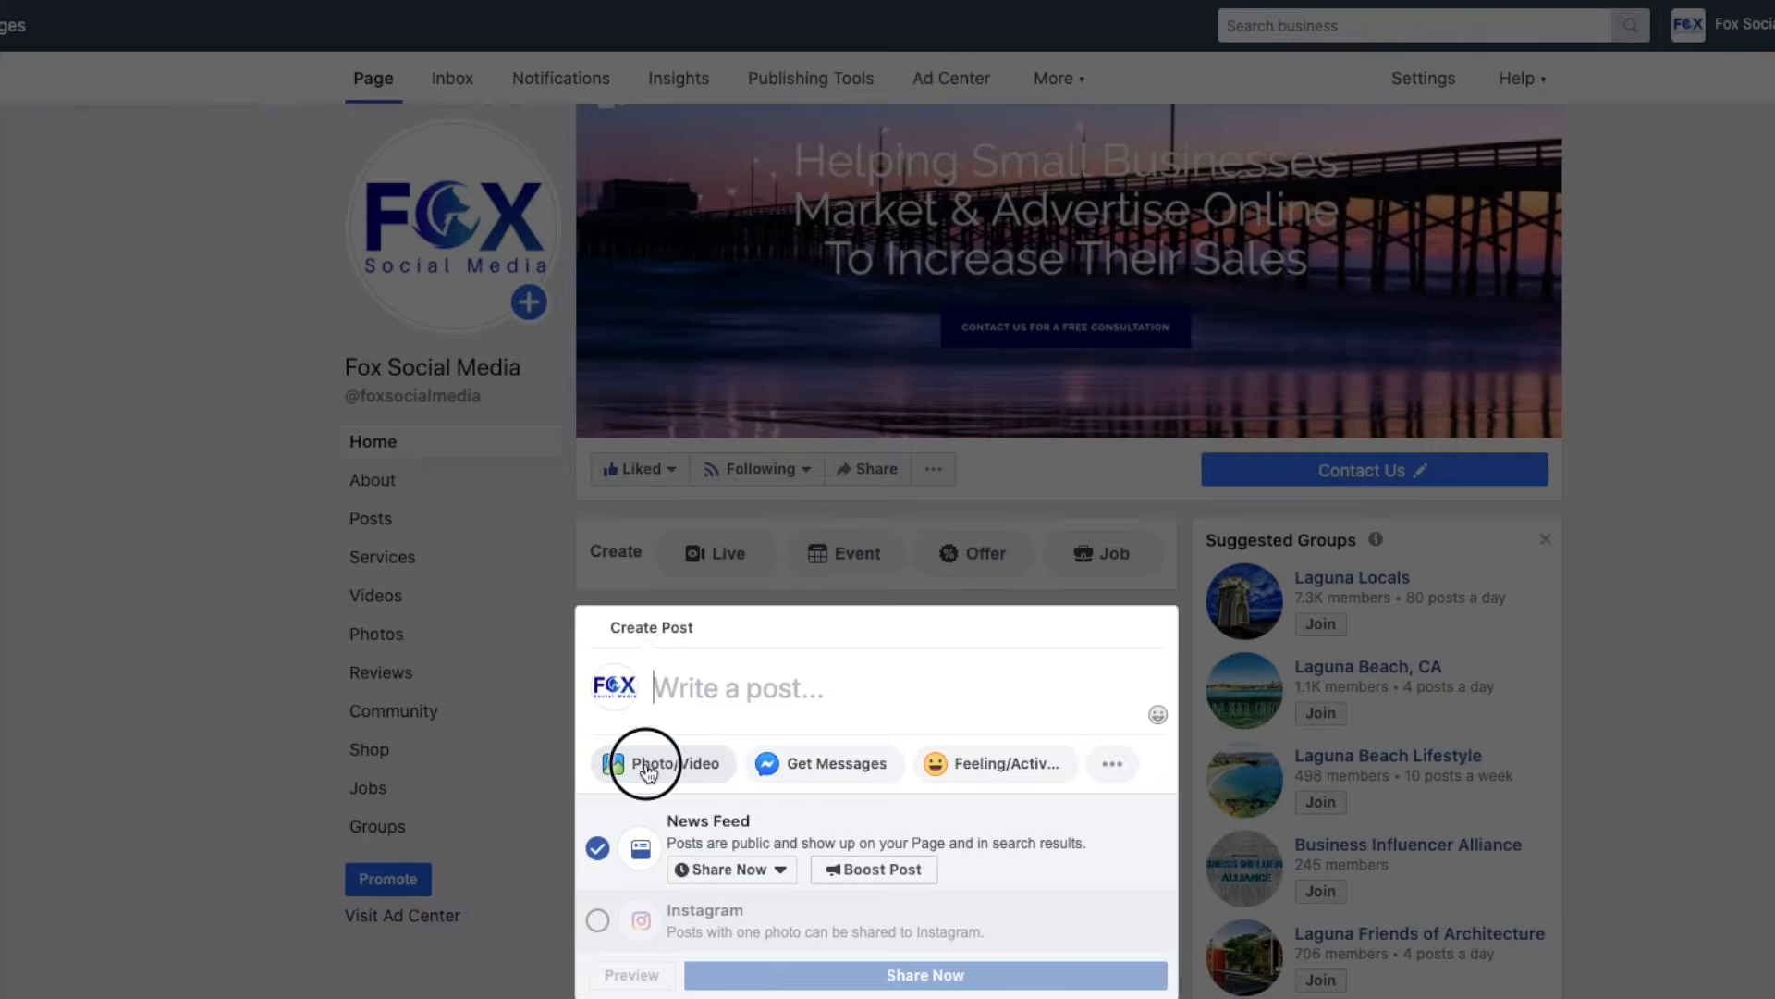
Attach the blue-sky-and-palm-trees JPEG from the Desktop to the post draft.
{"action": "left_click", "coordinate": [784, 688]}
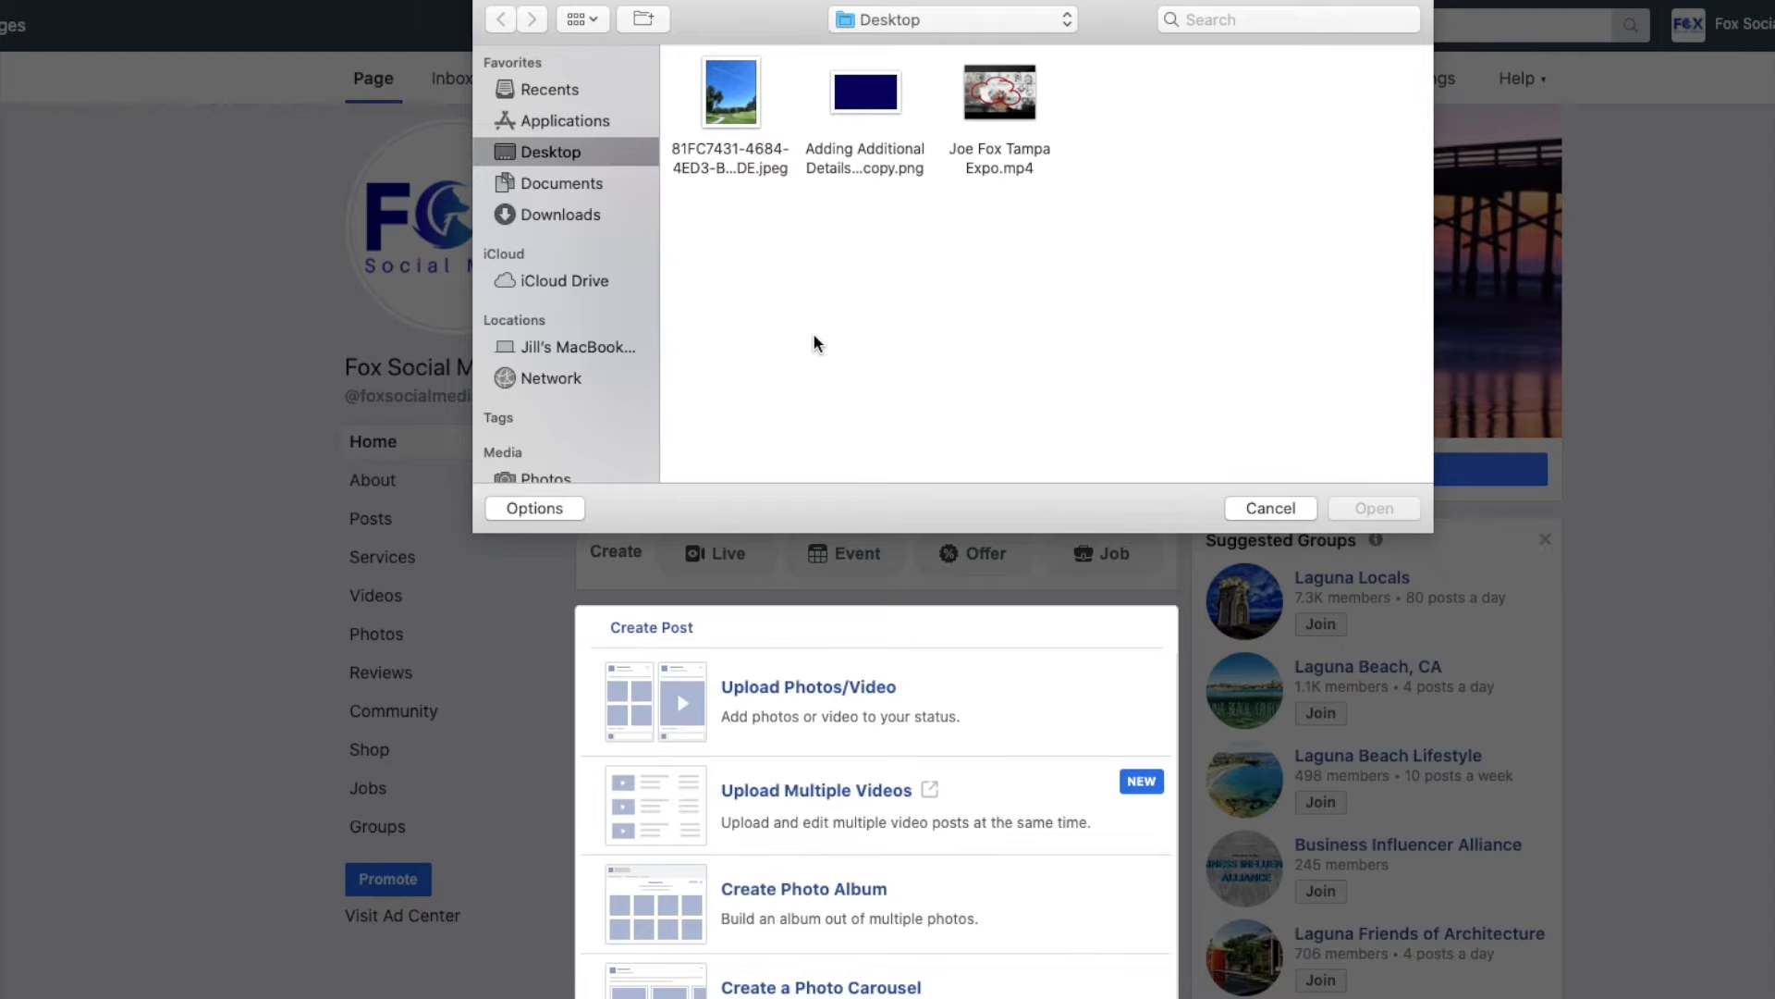
{"action": "left_click", "coordinate": [738, 109]}
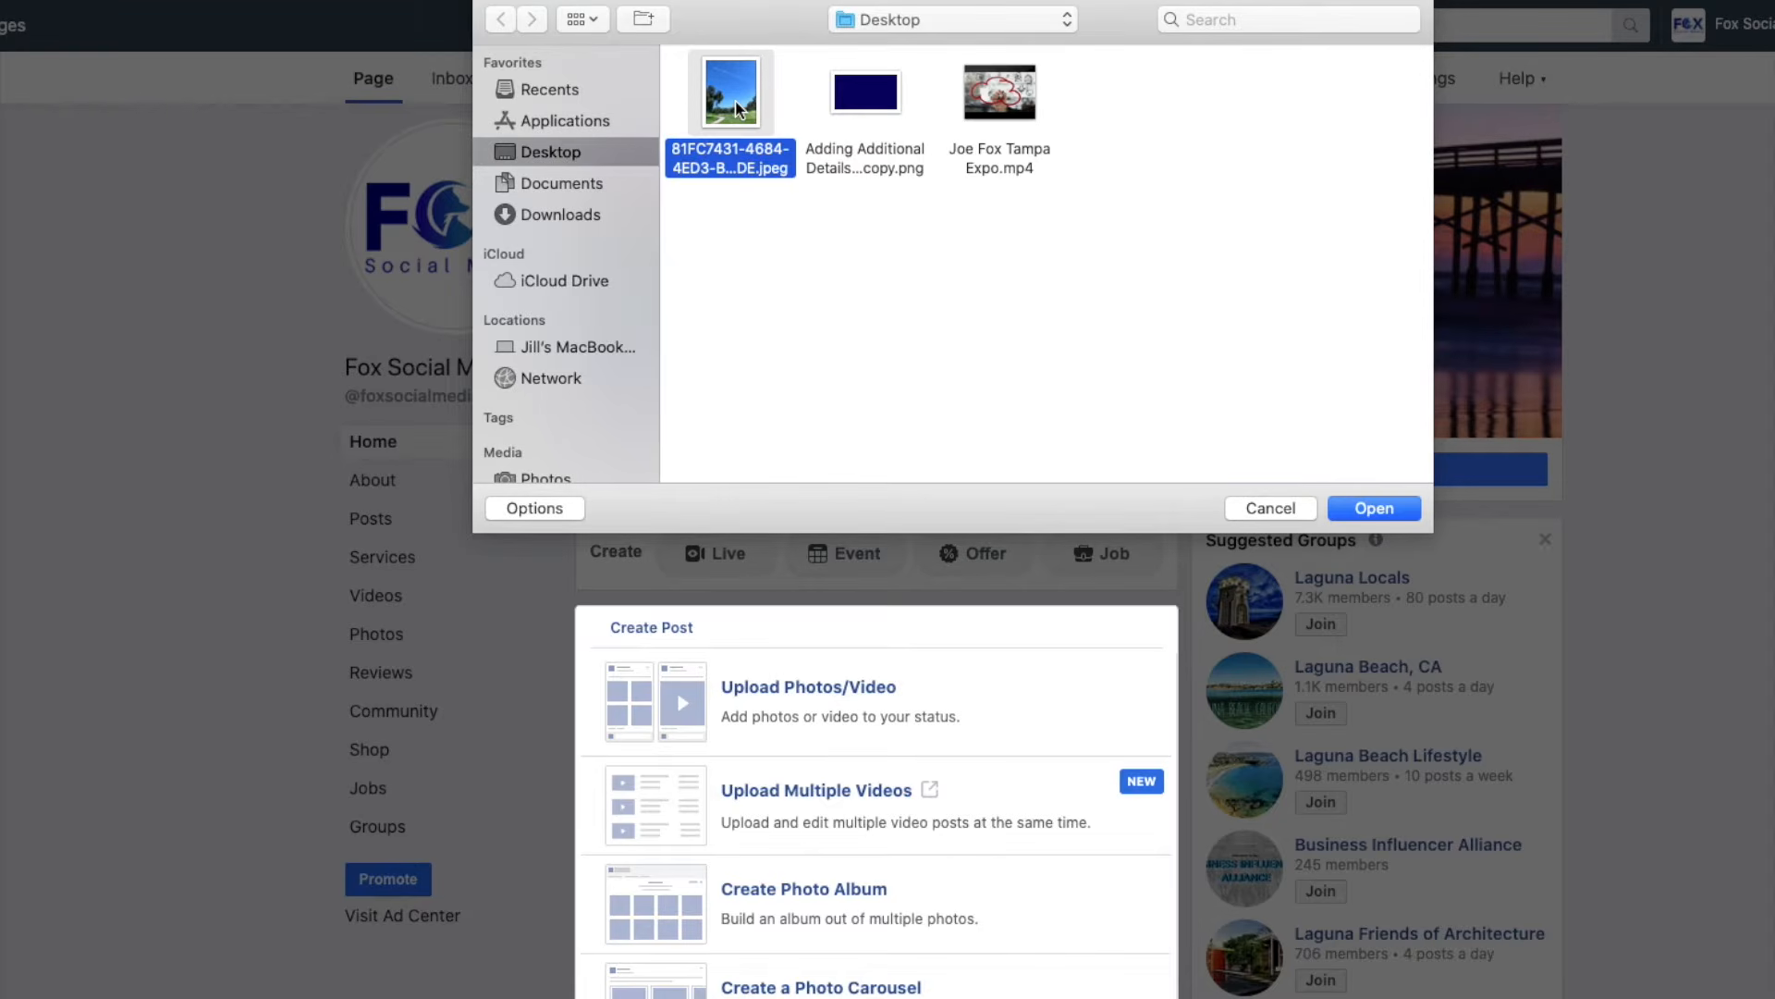
{"action": "left_click", "coordinate": [1374, 509]}
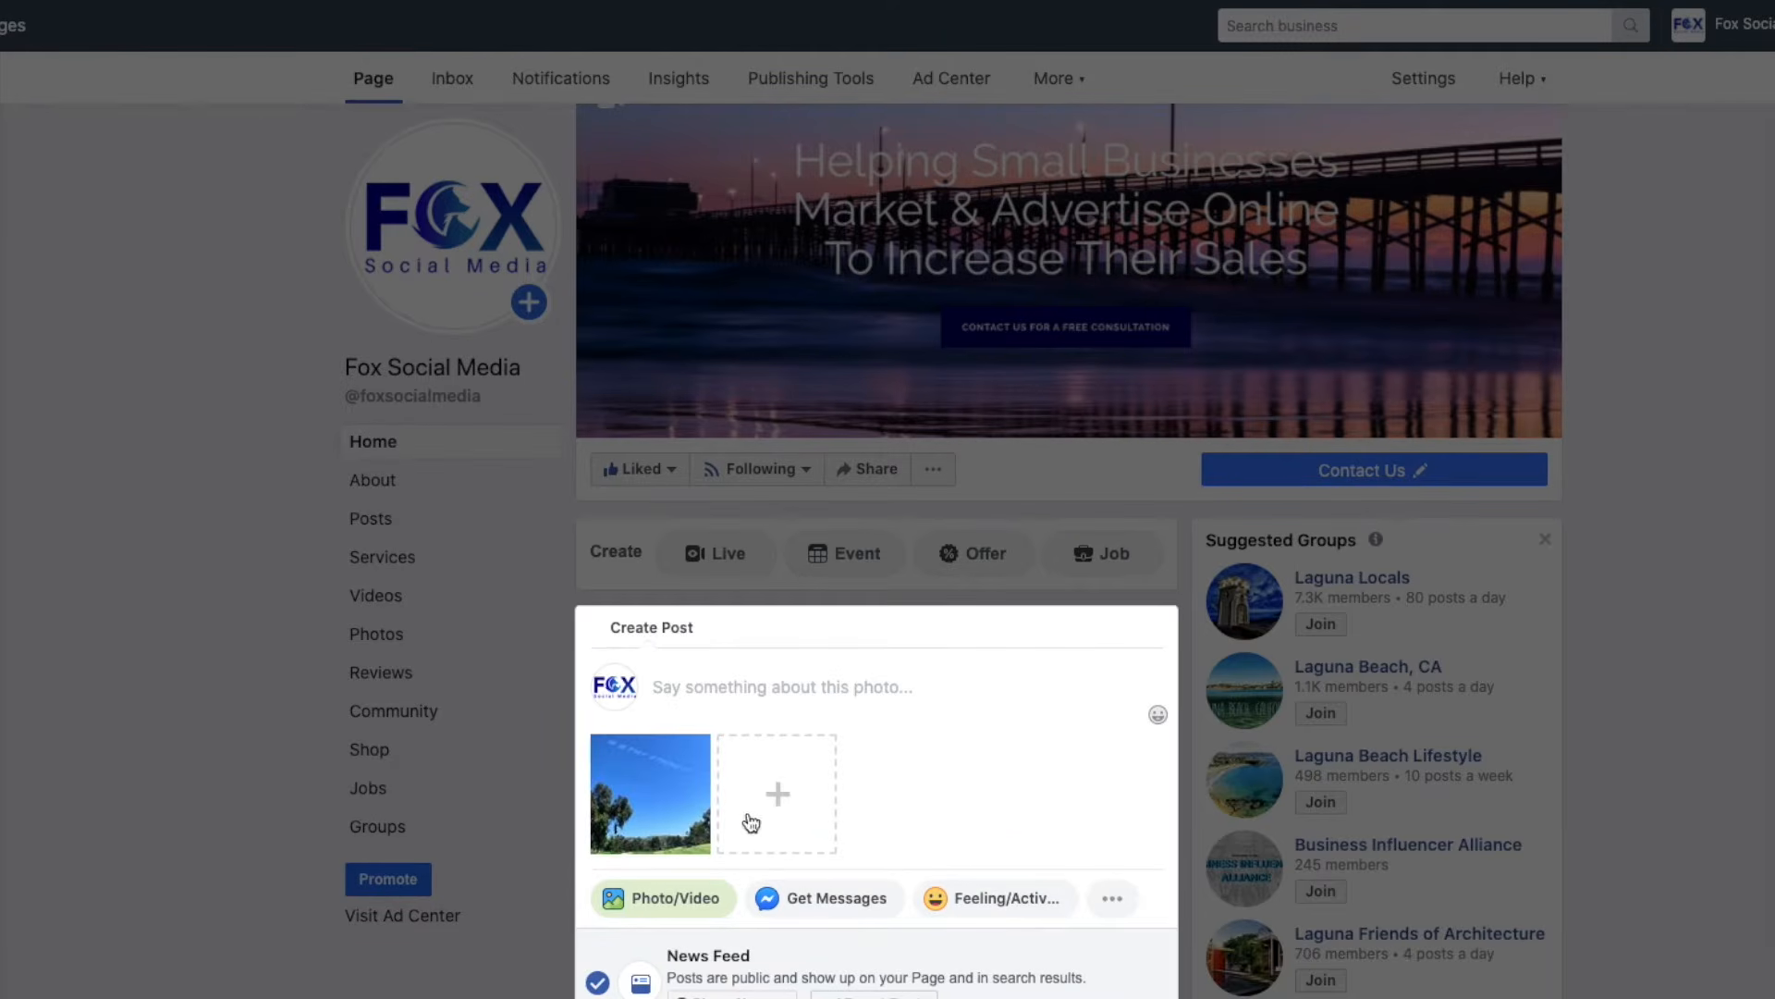
Write 'Love today's skywriting!' as the photo's caption, fixing the typos along the way.
{"action": "scroll", "coordinate": [972, 751], "scroll_direction": "down", "scroll_amount": 2}
{"action": "scroll", "coordinate": [971, 751], "scroll_direction": "down", "scroll_amount": 1}
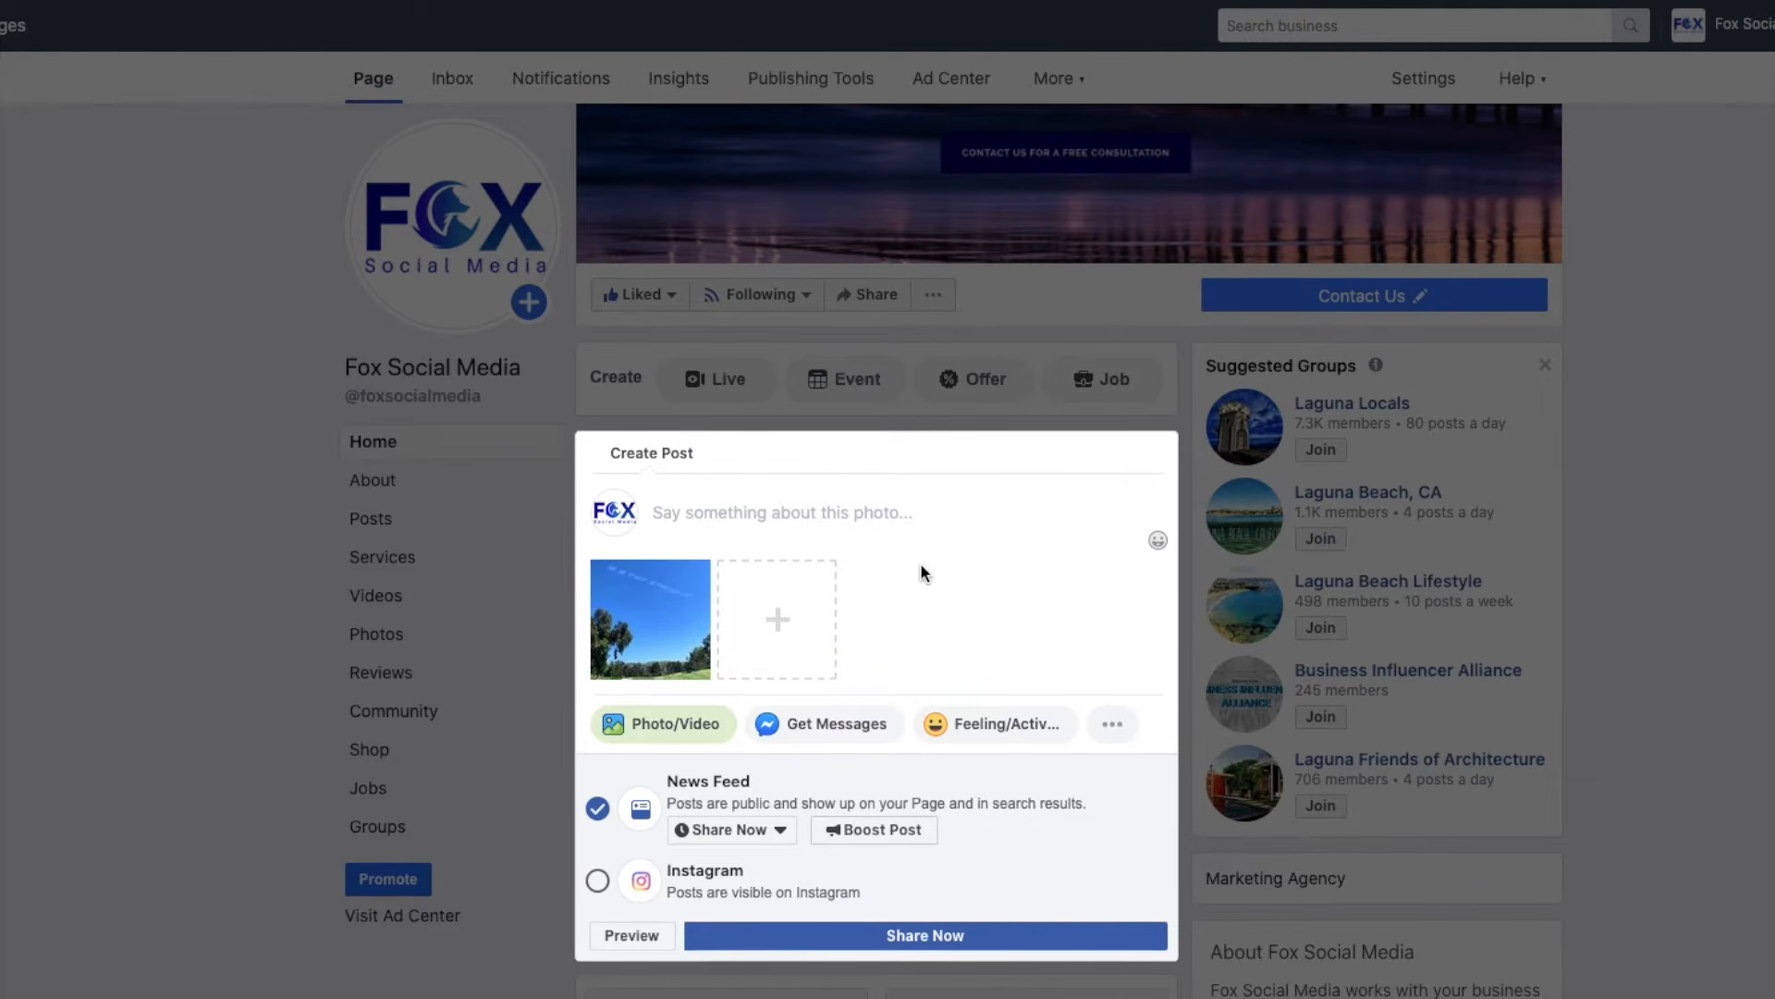
{"action": "type", "text": "LOVE "}
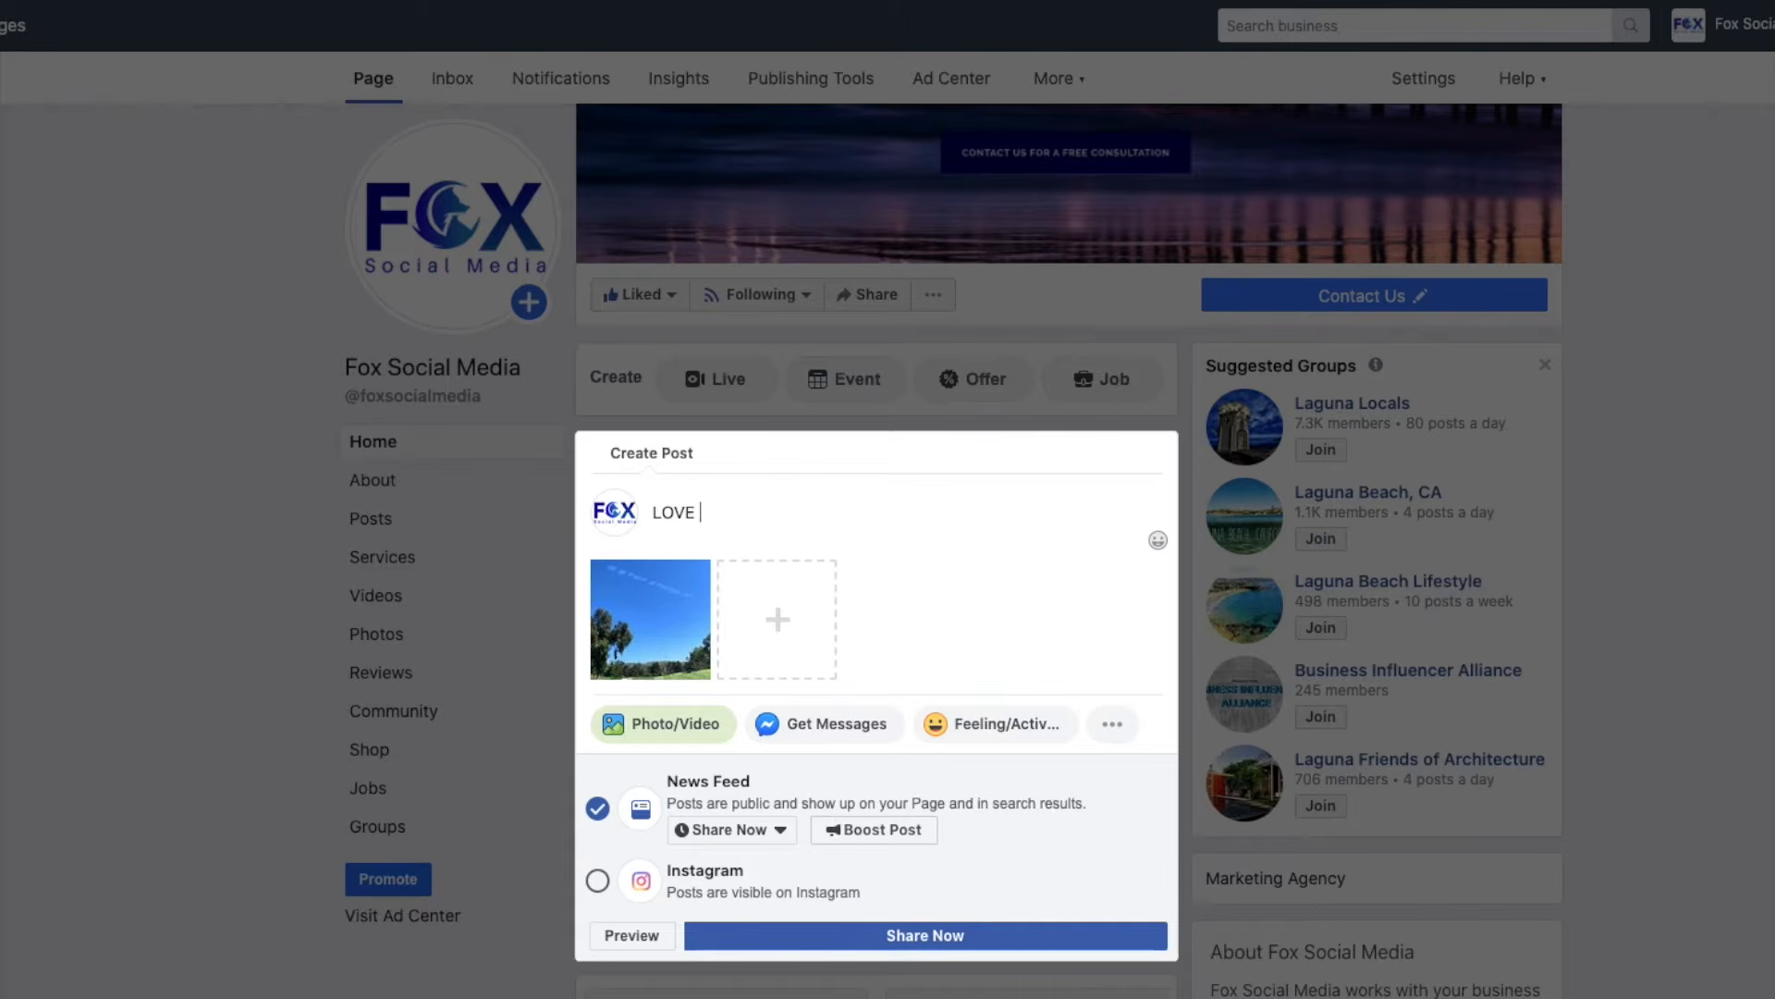
{"action": "type", "text": "TODAY'S SK"}
{"action": "key", "text": "BackSpace"}
{"action": "key", "text": "BackSpace"}
{"action": "key", "text": "BackSpace"}
{"action": "key", "text": "BackSpace"}
{"action": "key", "text": "BackSpace"}
{"action": "key", "text": "BackSpace"}
{"action": "key", "text": "BackSpace"}
{"action": "key", "text": "BackSpace"}
{"action": "key", "text": "BackSpace"}
{"action": "key", "text": "BackSpace"}
{"action": "key", "text": "BackSpace"}
{"action": "key", "text": "BackSpace"}
{"action": "key", "text": "BackSpace"}
{"action": "key", "text": "BackSpace"}
{"action": "type", "text": "ove t"}
{"action": "type", "text": "odya's"}
{"action": "key", "text": "BackSpace"}
{"action": "key", "text": "BackSpace"}
{"action": "key", "text": "BackSpace"}
{"action": "key", "text": "BackSpace"}
{"action": "type", "text": "ay's"}
{"action": "type", "text": "skywri"}
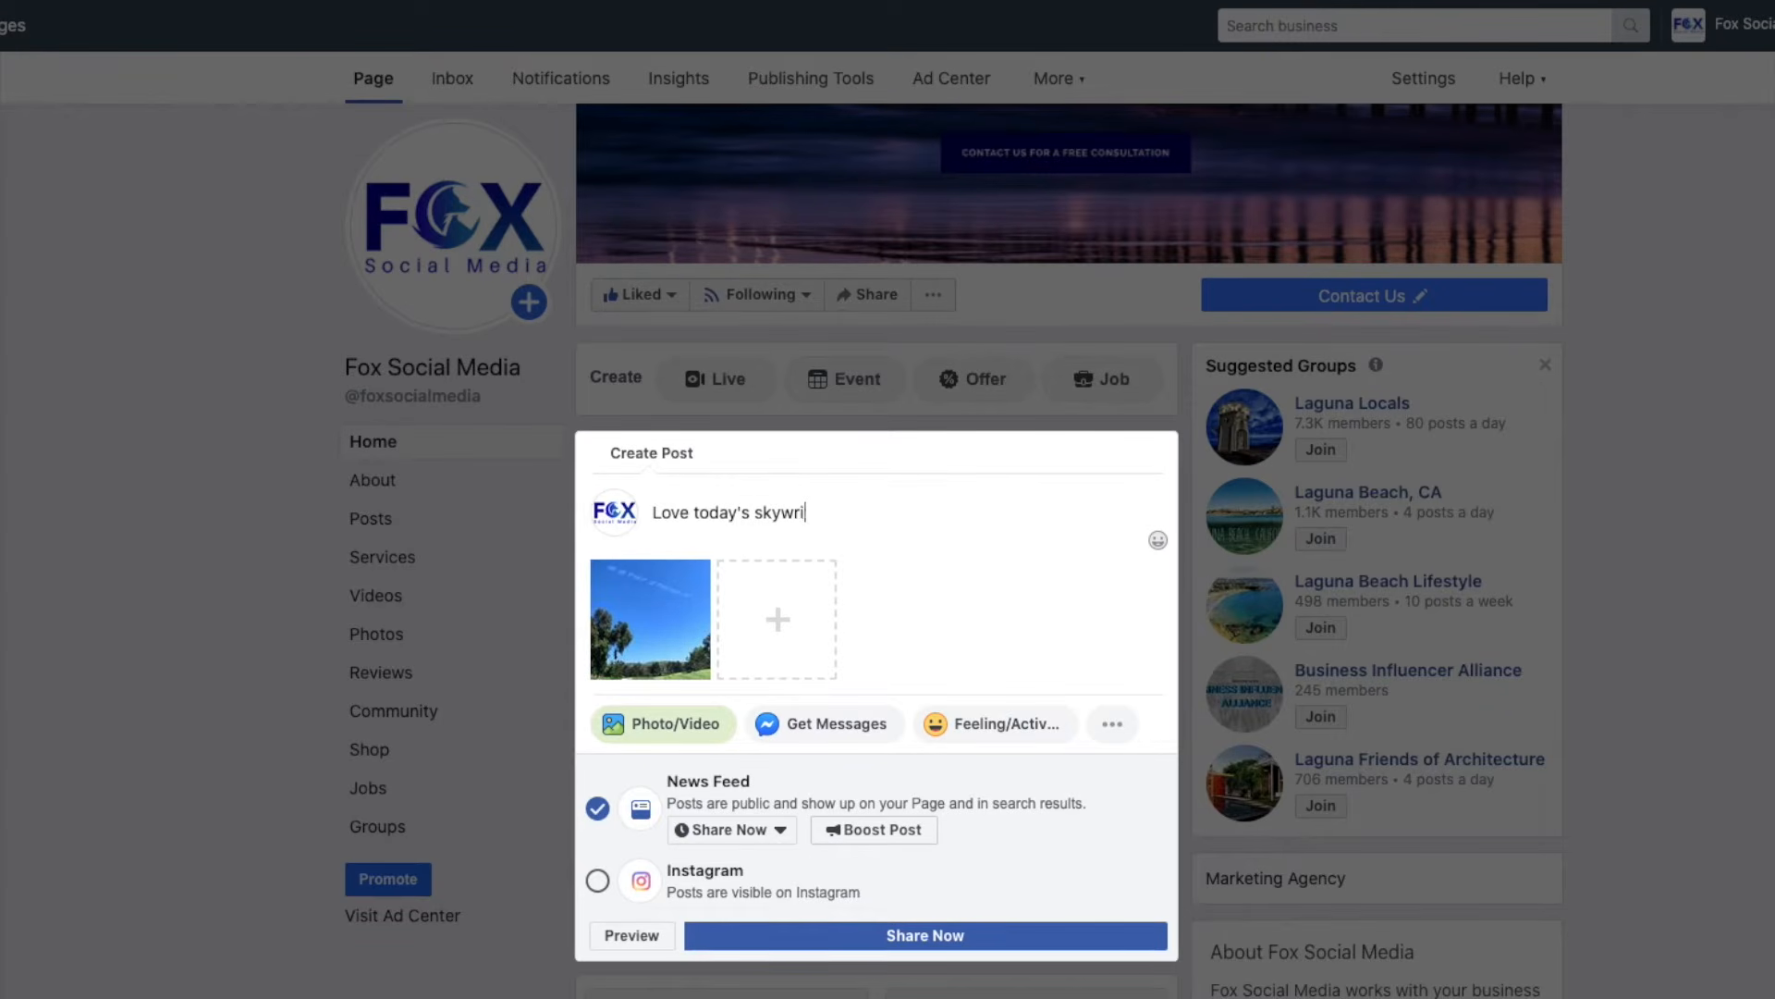
{"action": "type", "text": "ting!"}
{"action": "scroll", "coordinate": [1060, 640], "scroll_direction": "down", "scroll_amount": 1}
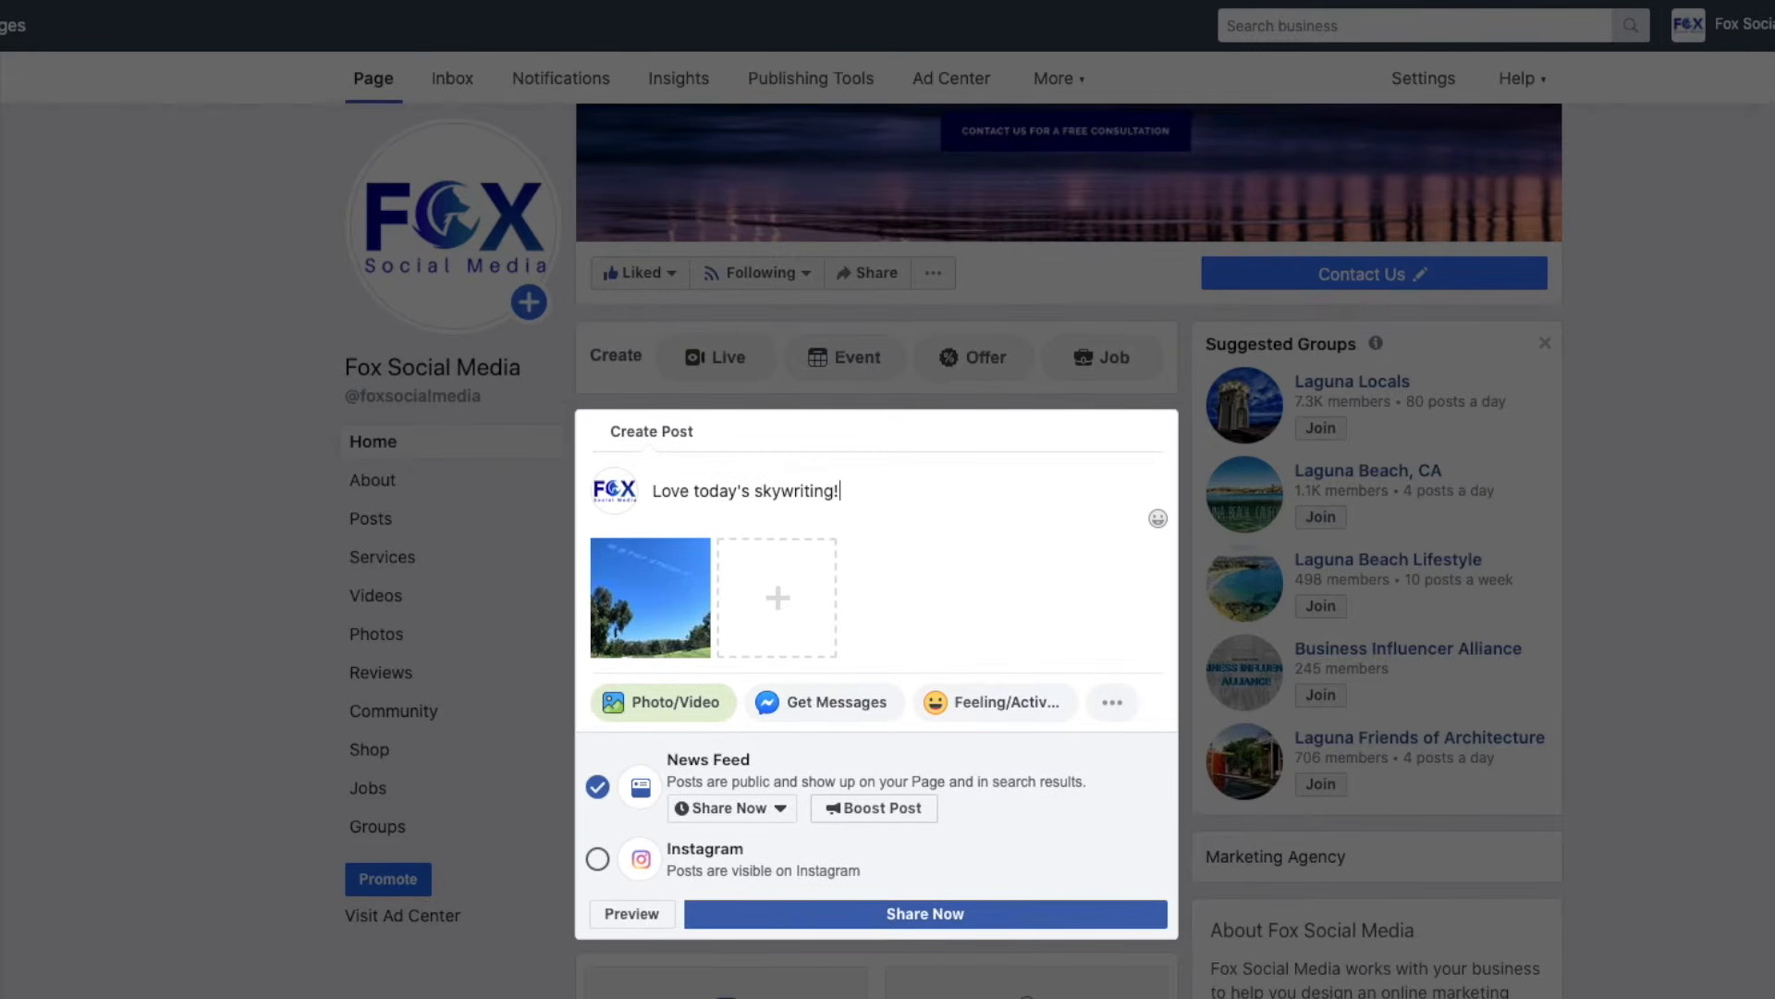
{"action": "left_click", "coordinate": [1113, 706]}
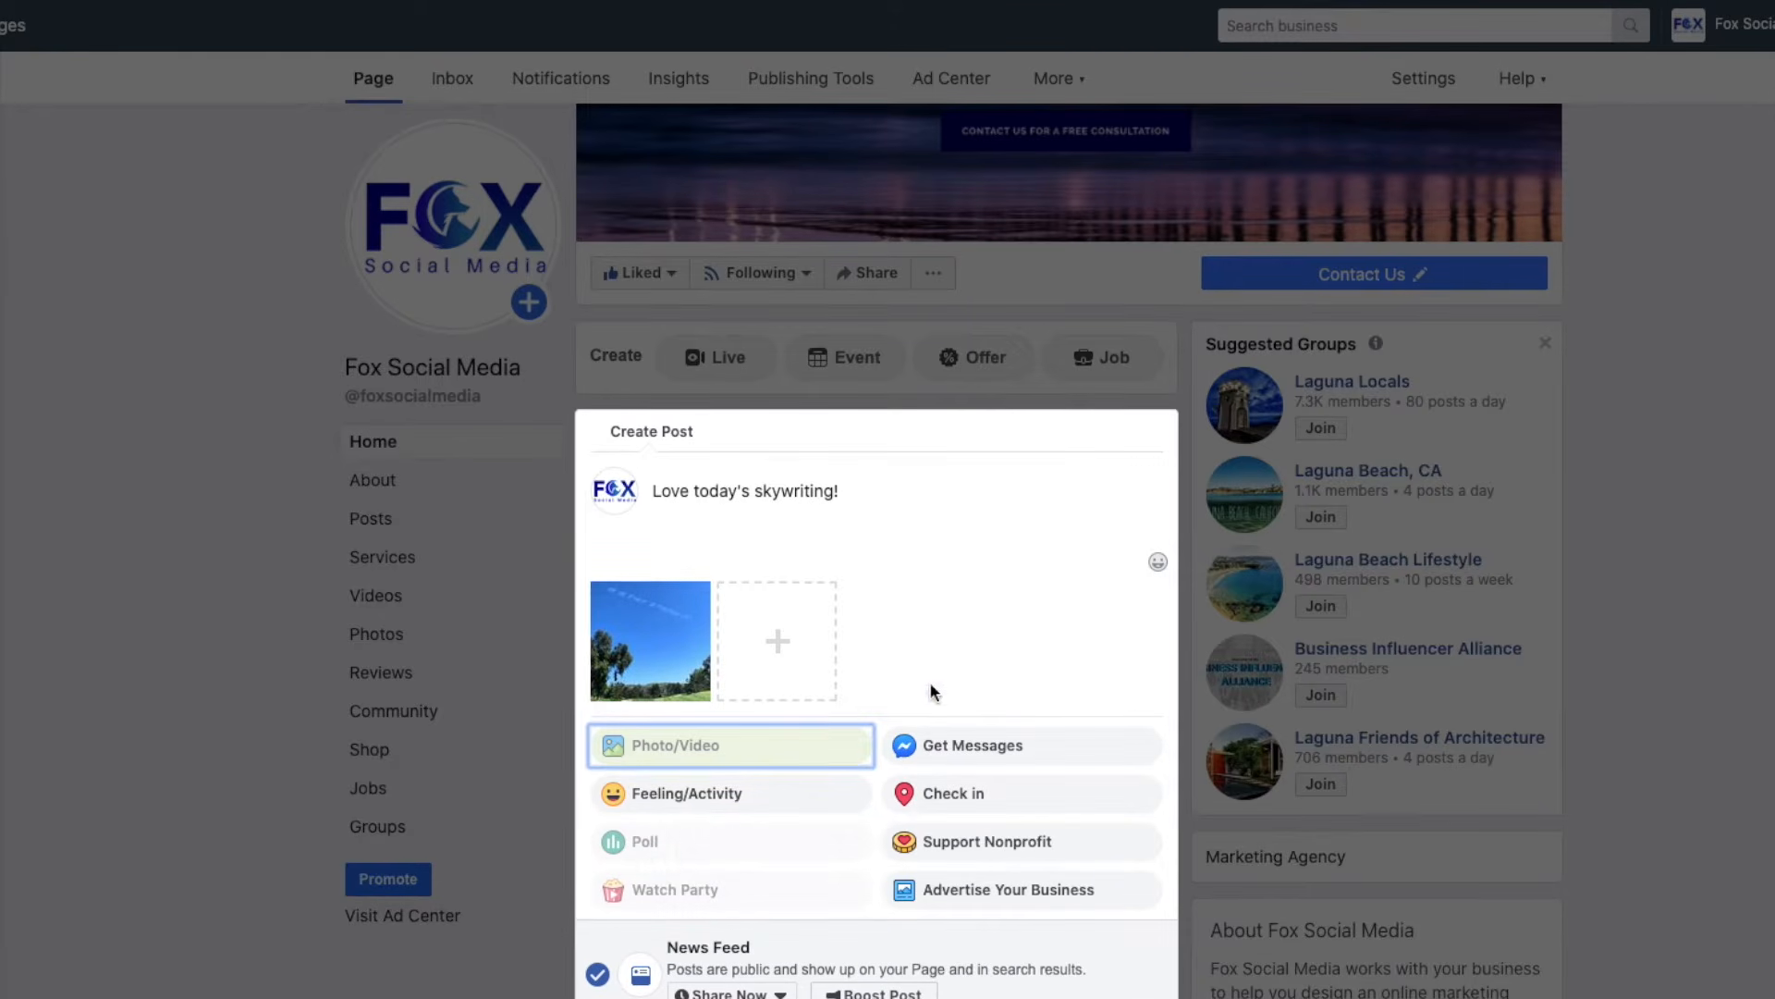
Tag the post as feeling happy, then remove that feeling again.
{"action": "left_click", "coordinate": [703, 800]}
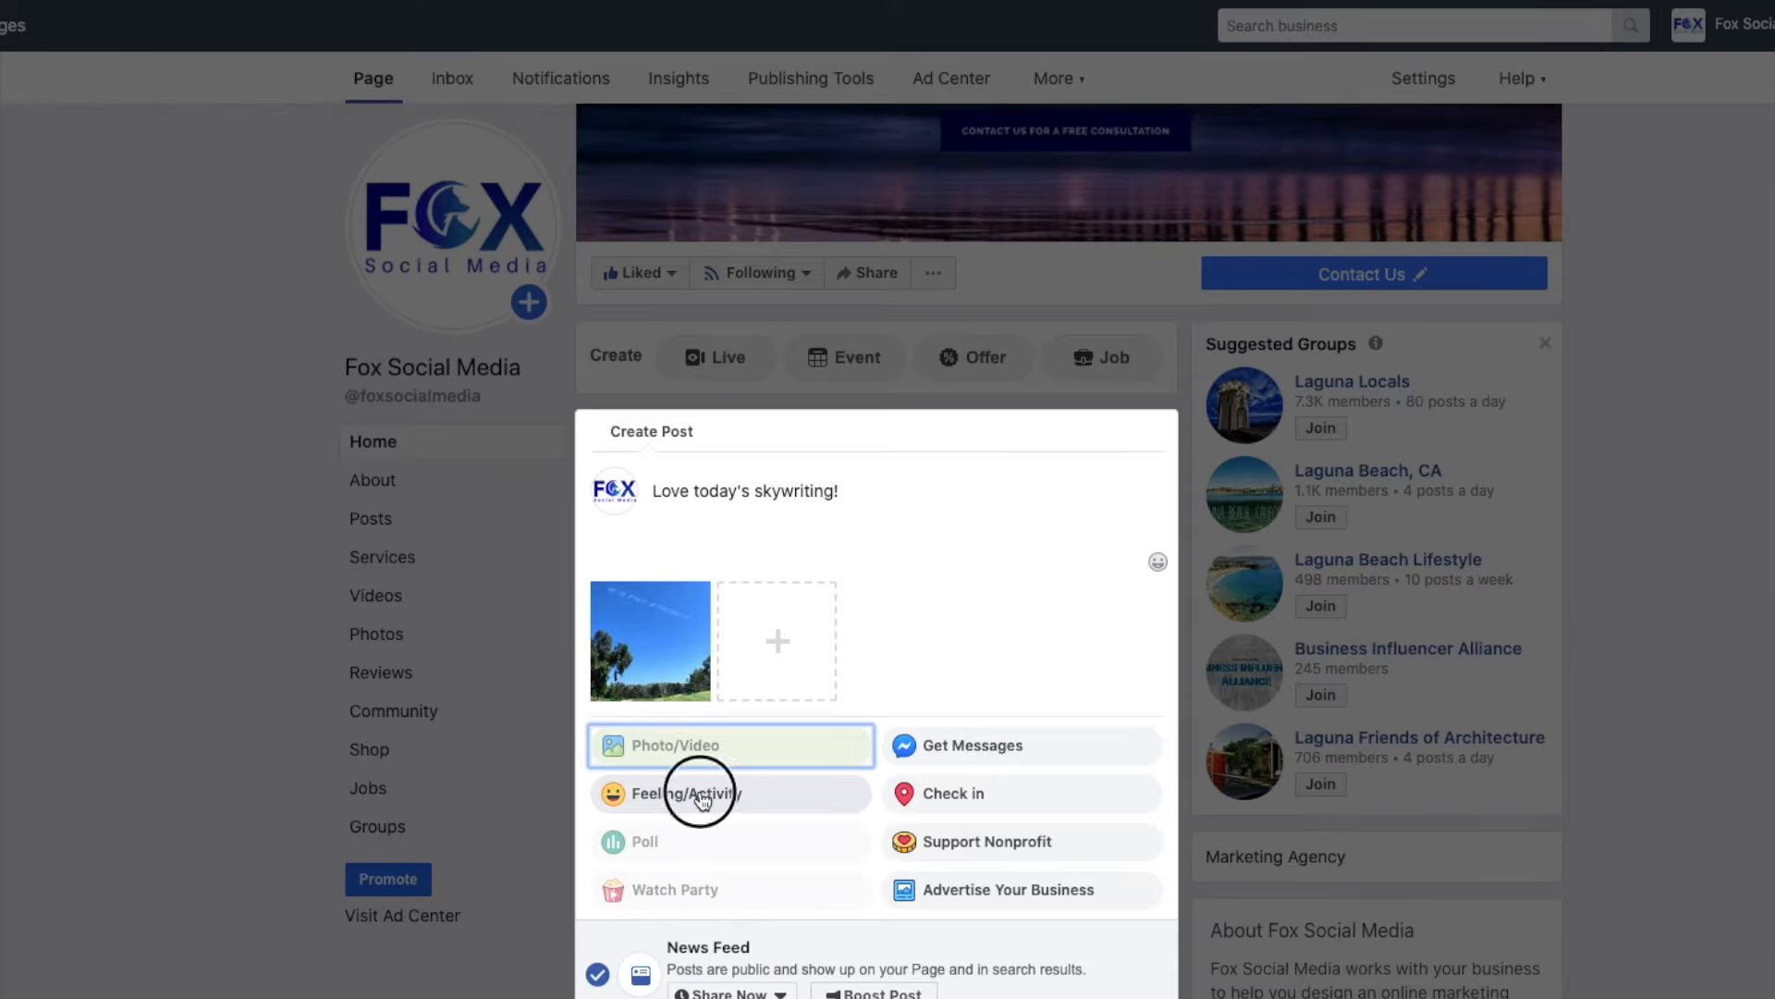
{"action": "scroll", "coordinate": [737, 804], "scroll_direction": "down", "scroll_amount": 3}
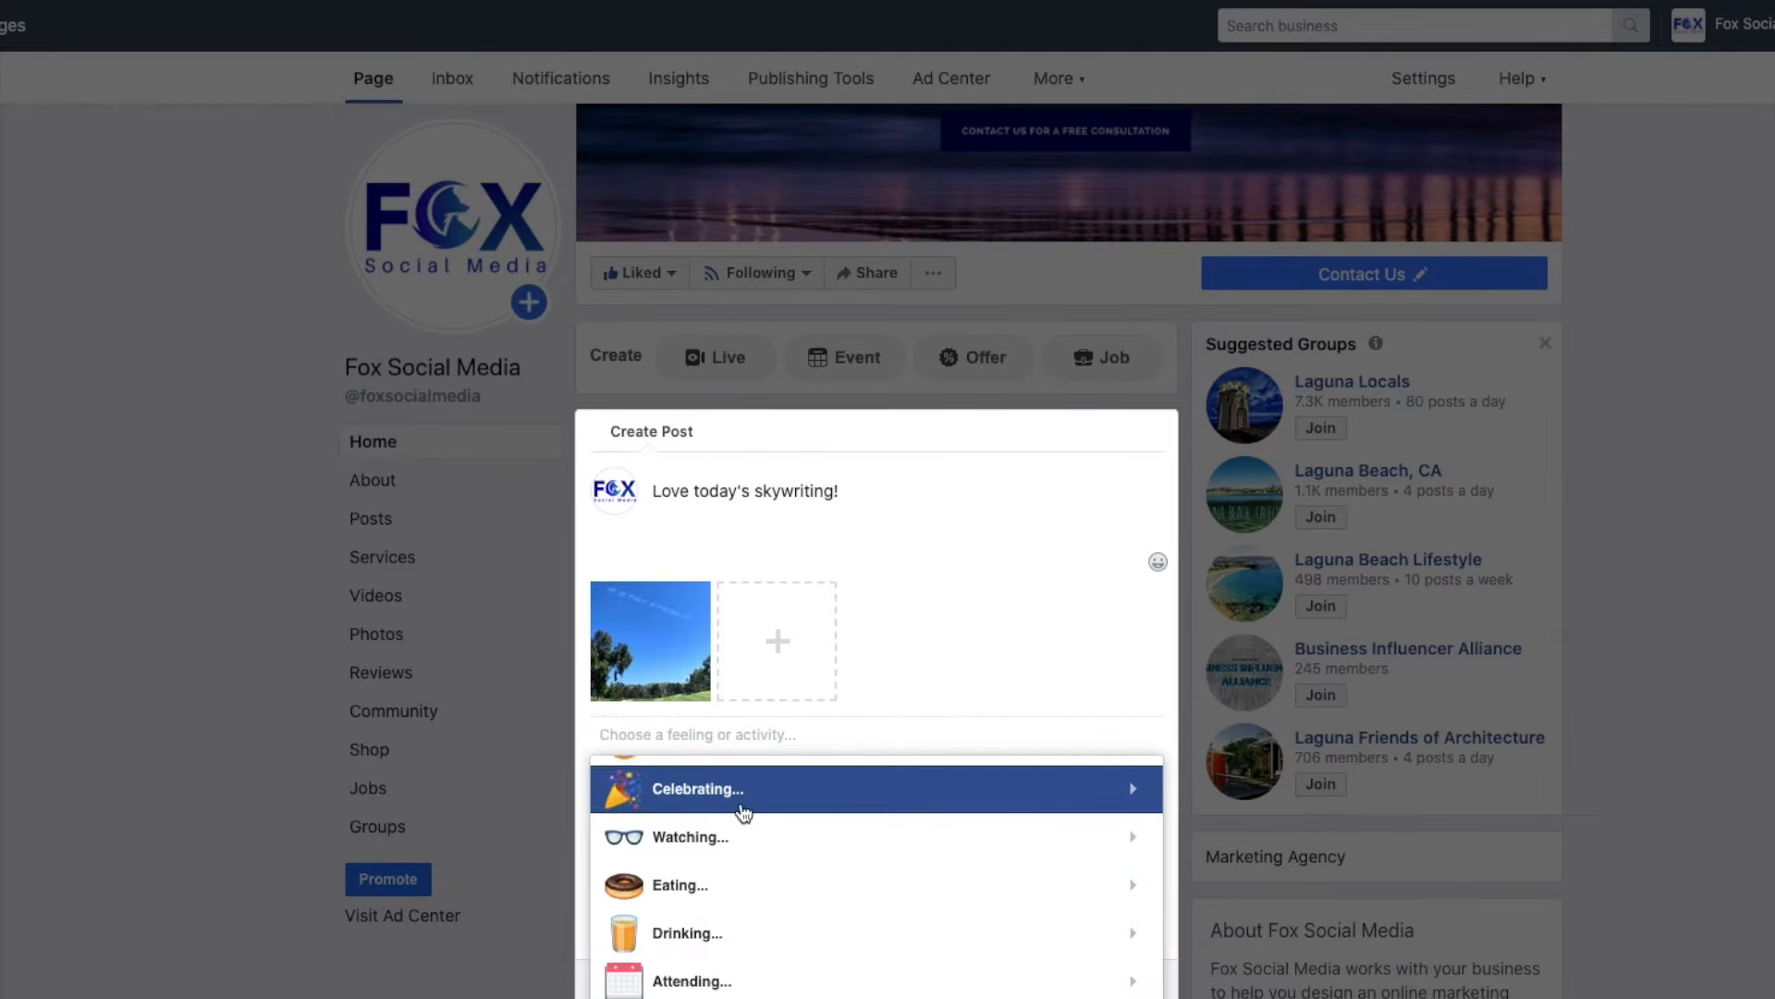
{"action": "scroll", "coordinate": [740, 808], "scroll_direction": "up", "scroll_amount": 2}
{"action": "scroll", "coordinate": [745, 811], "scroll_direction": "up", "scroll_amount": 1}
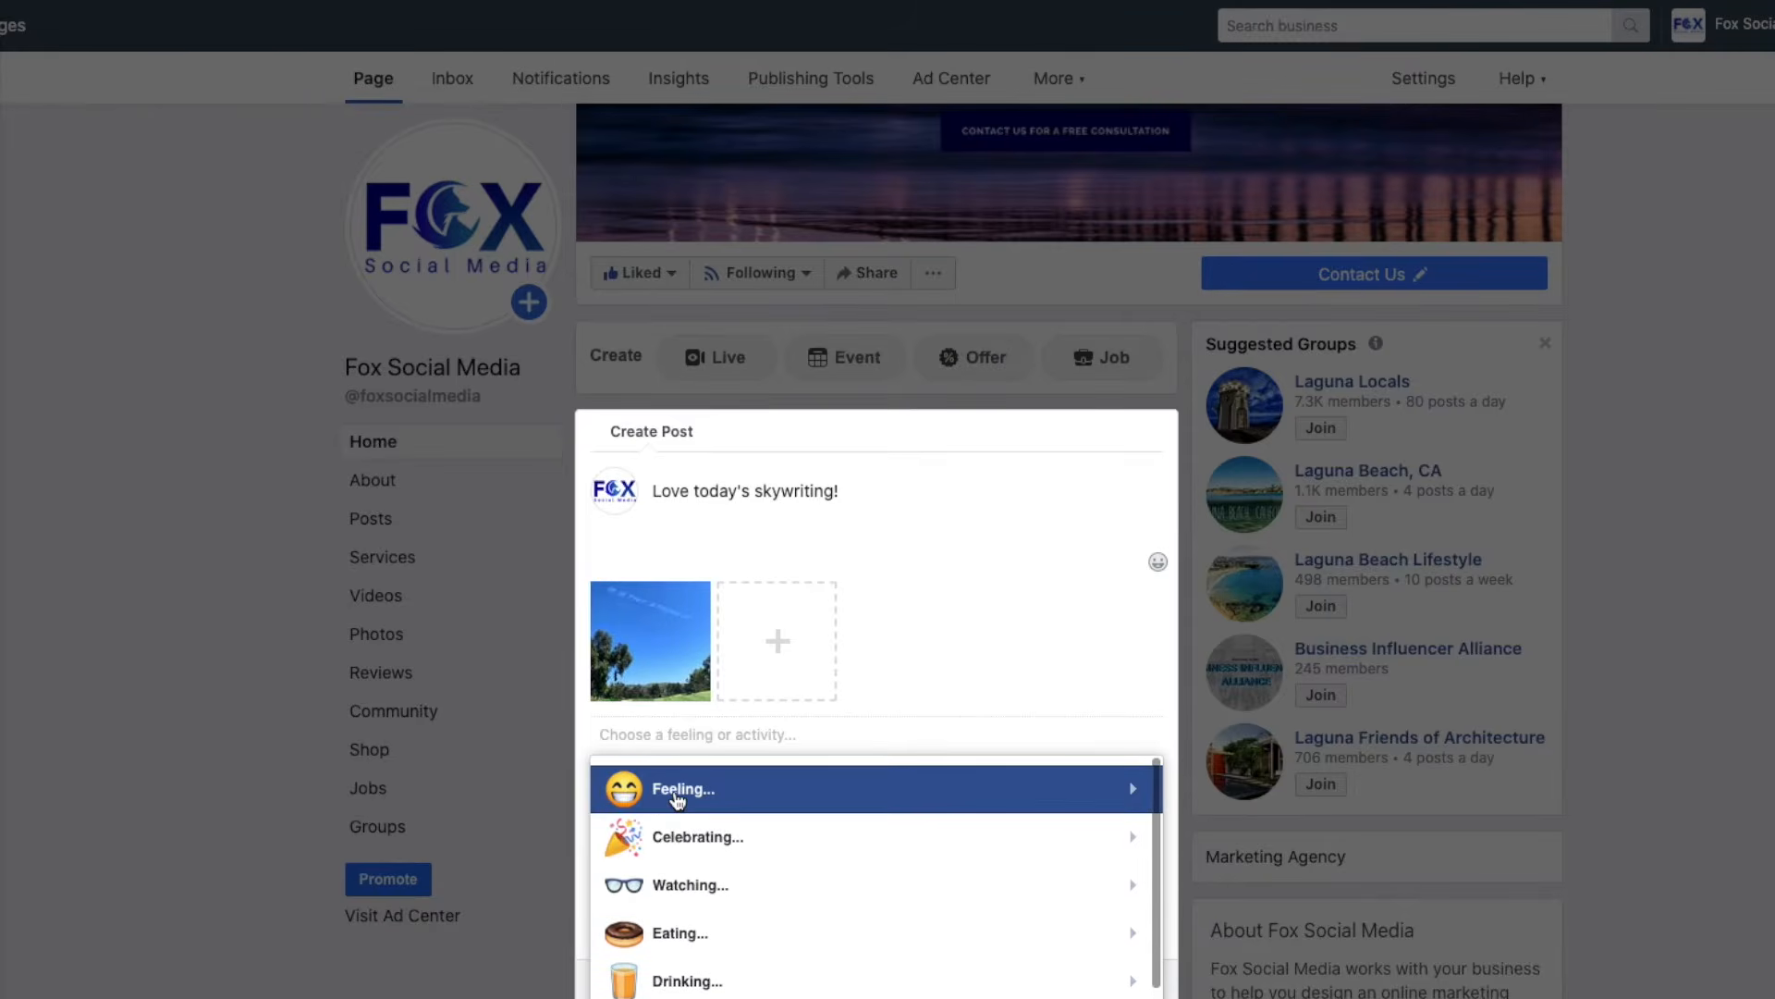
{"action": "left_click", "coordinate": [744, 802]}
{"action": "left_click", "coordinate": [810, 789]}
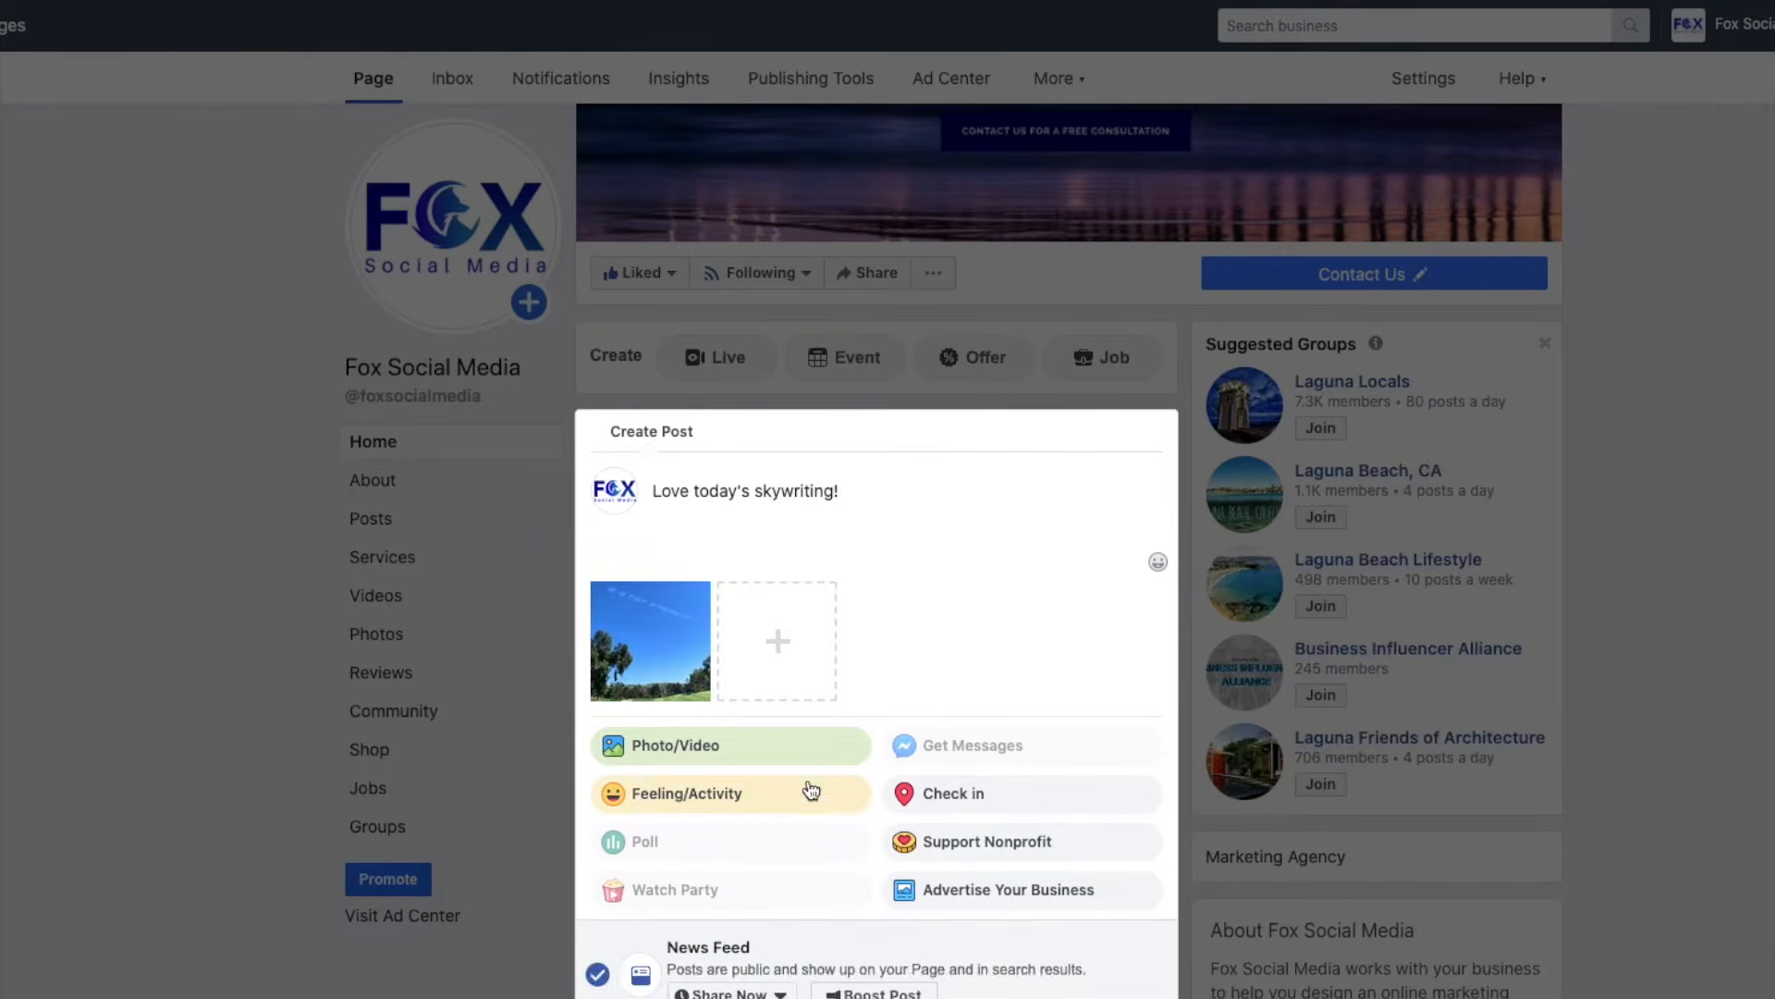
{"action": "left_click", "coordinate": [811, 826]}
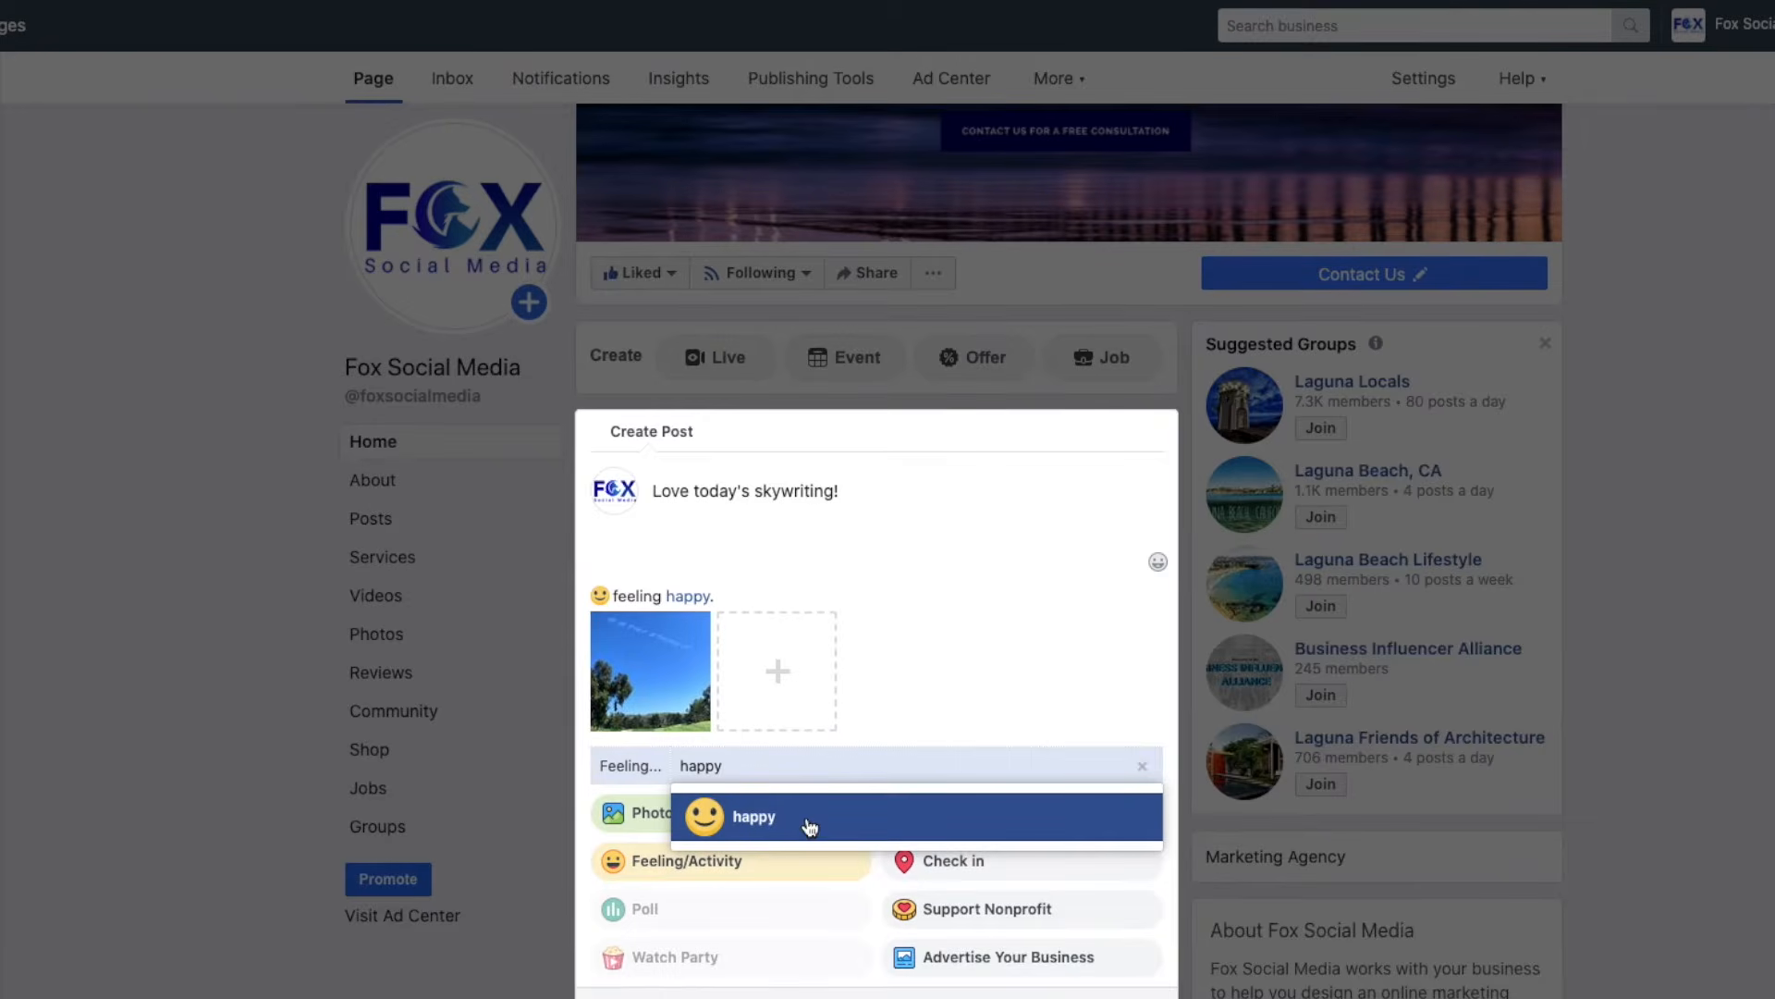
{"action": "left_click", "coordinate": [1143, 771]}
Browse the celebrating activities, then cancel without choosing one.
{"action": "scroll", "coordinate": [880, 793], "scroll_direction": "down", "scroll_amount": 1}
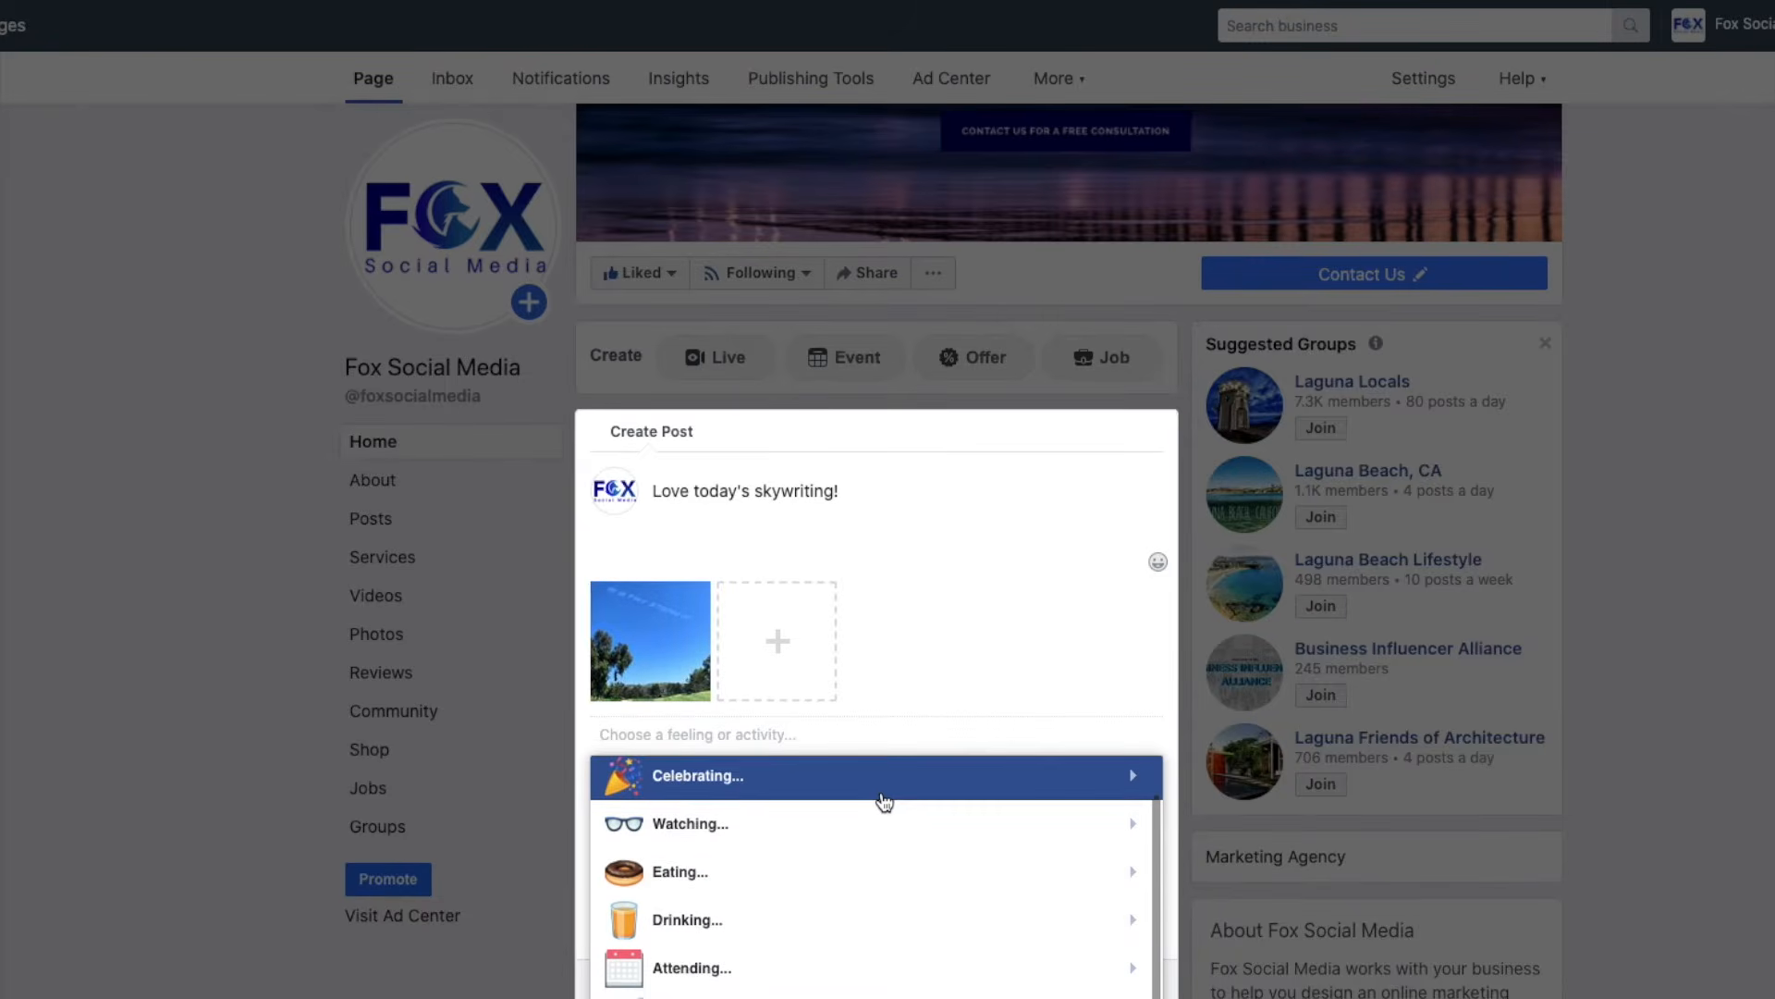
{"action": "scroll", "coordinate": [885, 801], "scroll_direction": "down", "scroll_amount": 4}
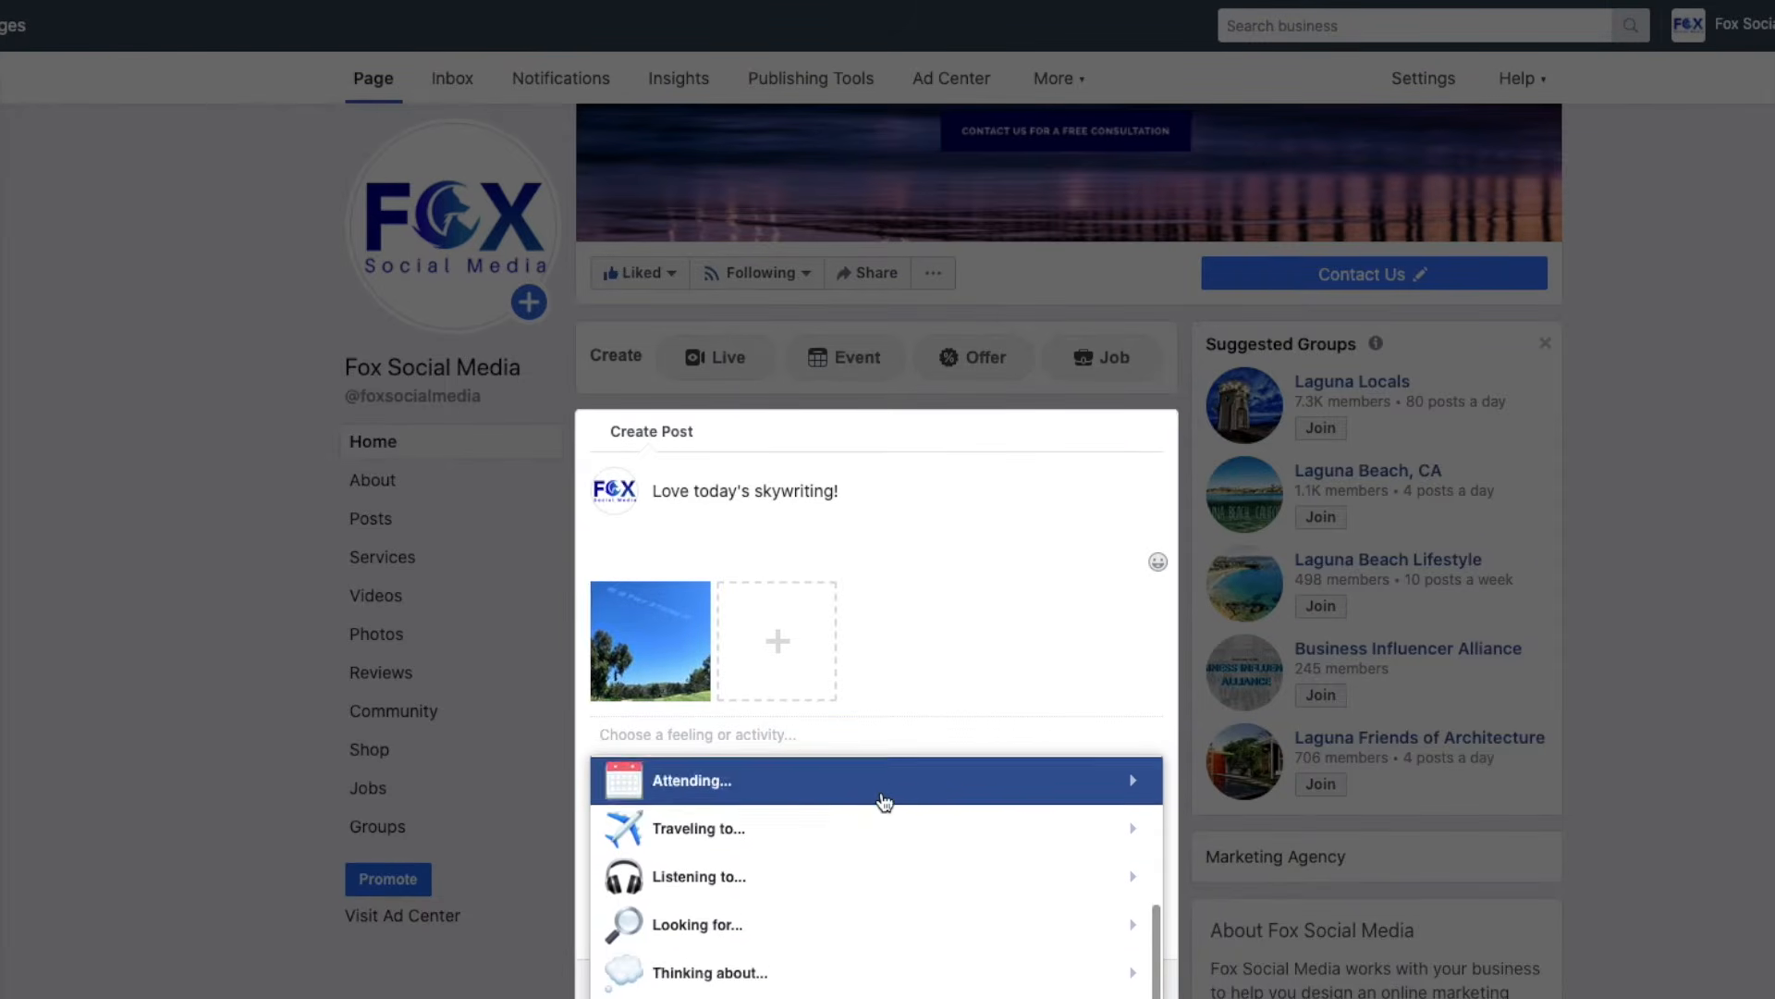
{"action": "scroll", "coordinate": [885, 801], "scroll_direction": "down", "scroll_amount": 1}
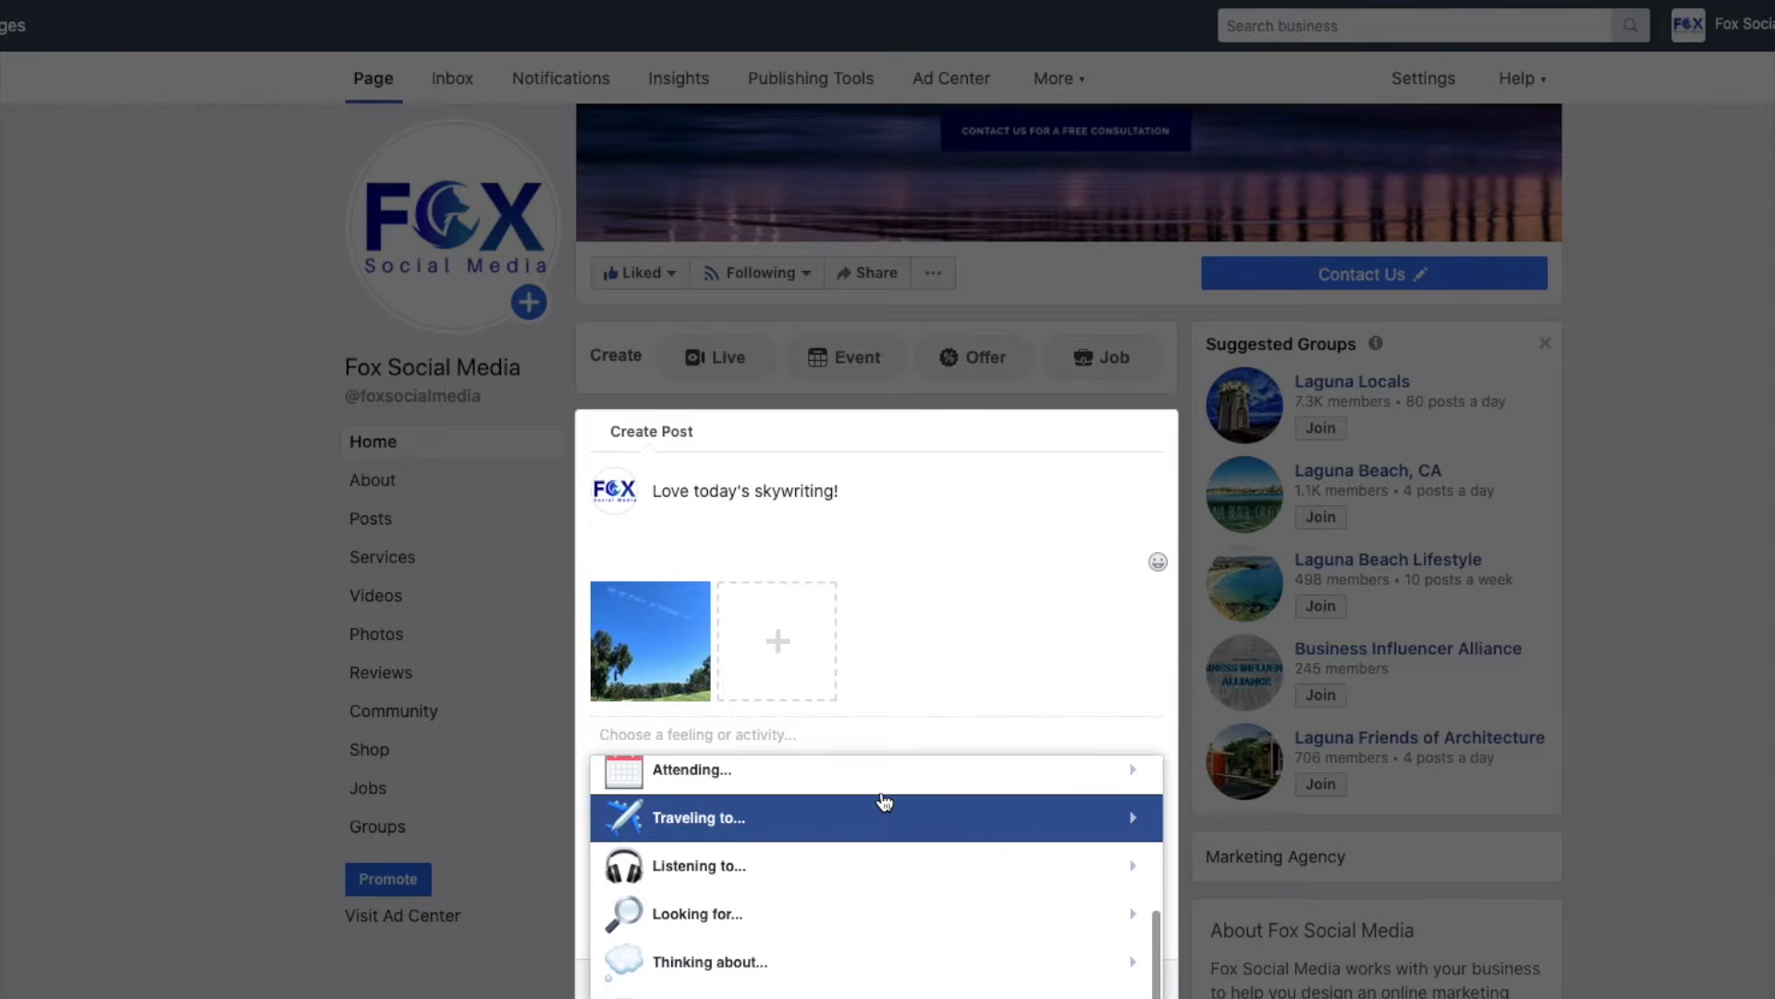
{"action": "scroll", "coordinate": [841, 864], "scroll_direction": "up", "scroll_amount": 5}
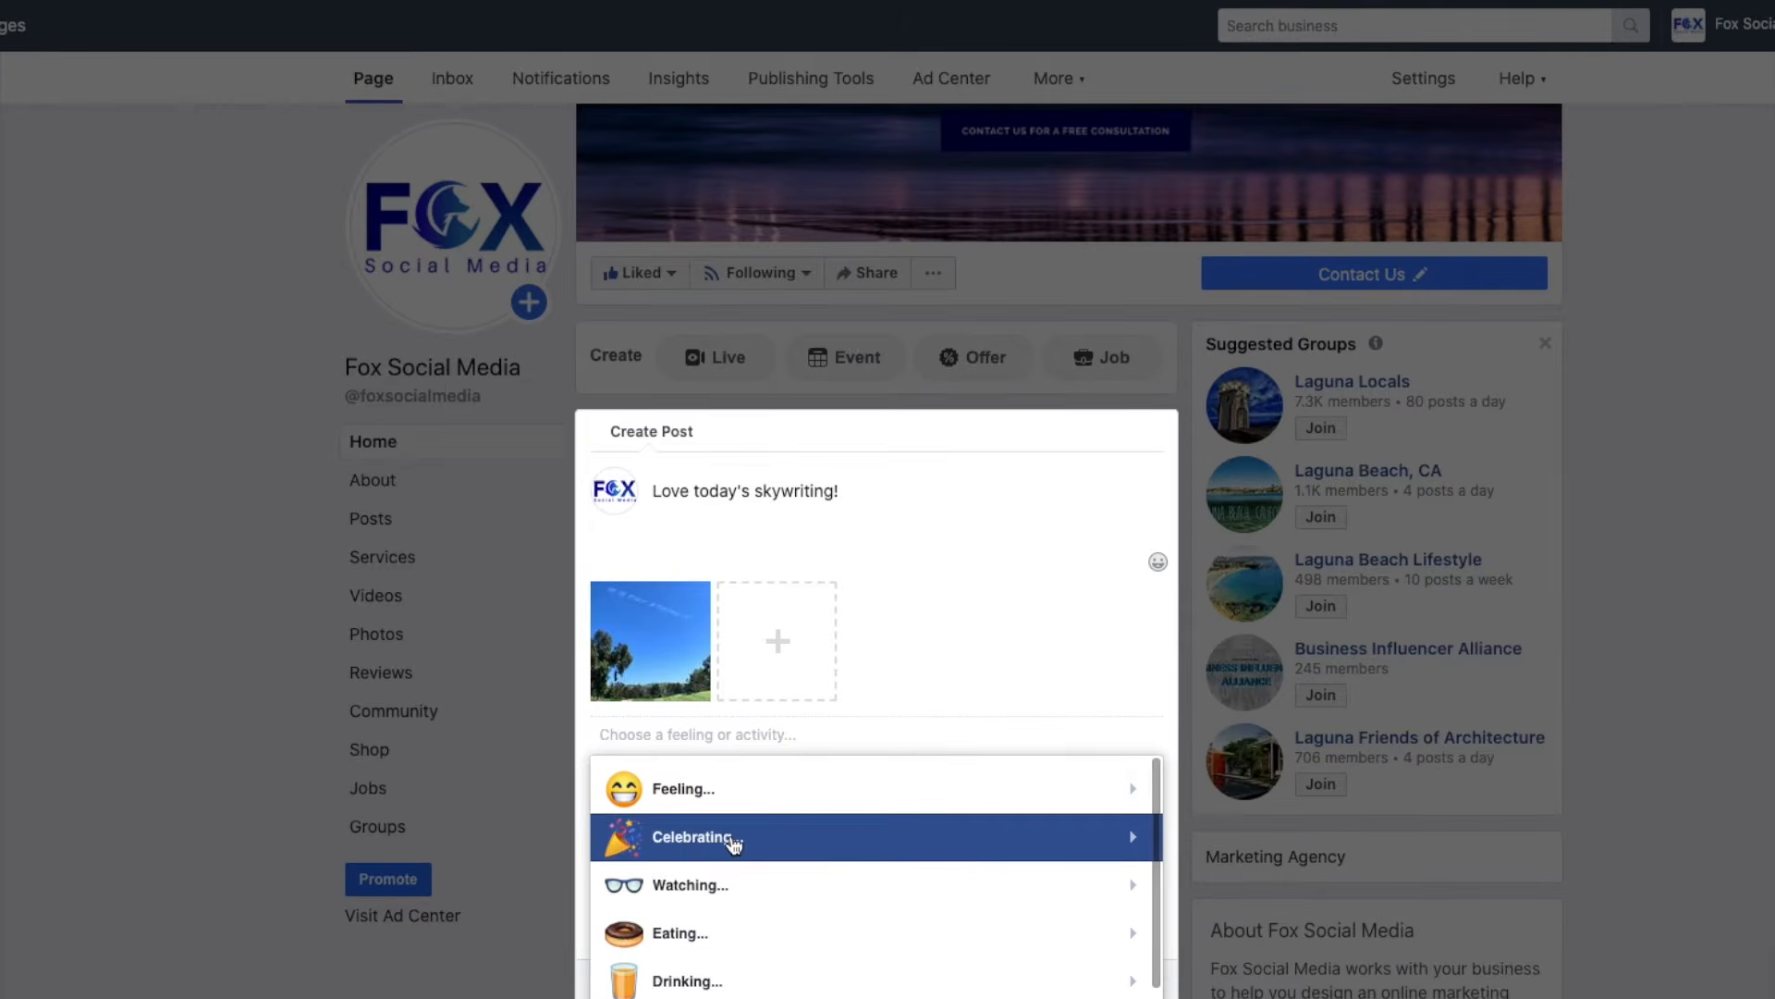
{"action": "left_click", "coordinate": [735, 839]}
{"action": "scroll", "coordinate": [832, 888], "scroll_direction": "down", "scroll_amount": 5}
{"action": "scroll", "coordinate": [860, 897], "scroll_direction": "down", "scroll_amount": 2}
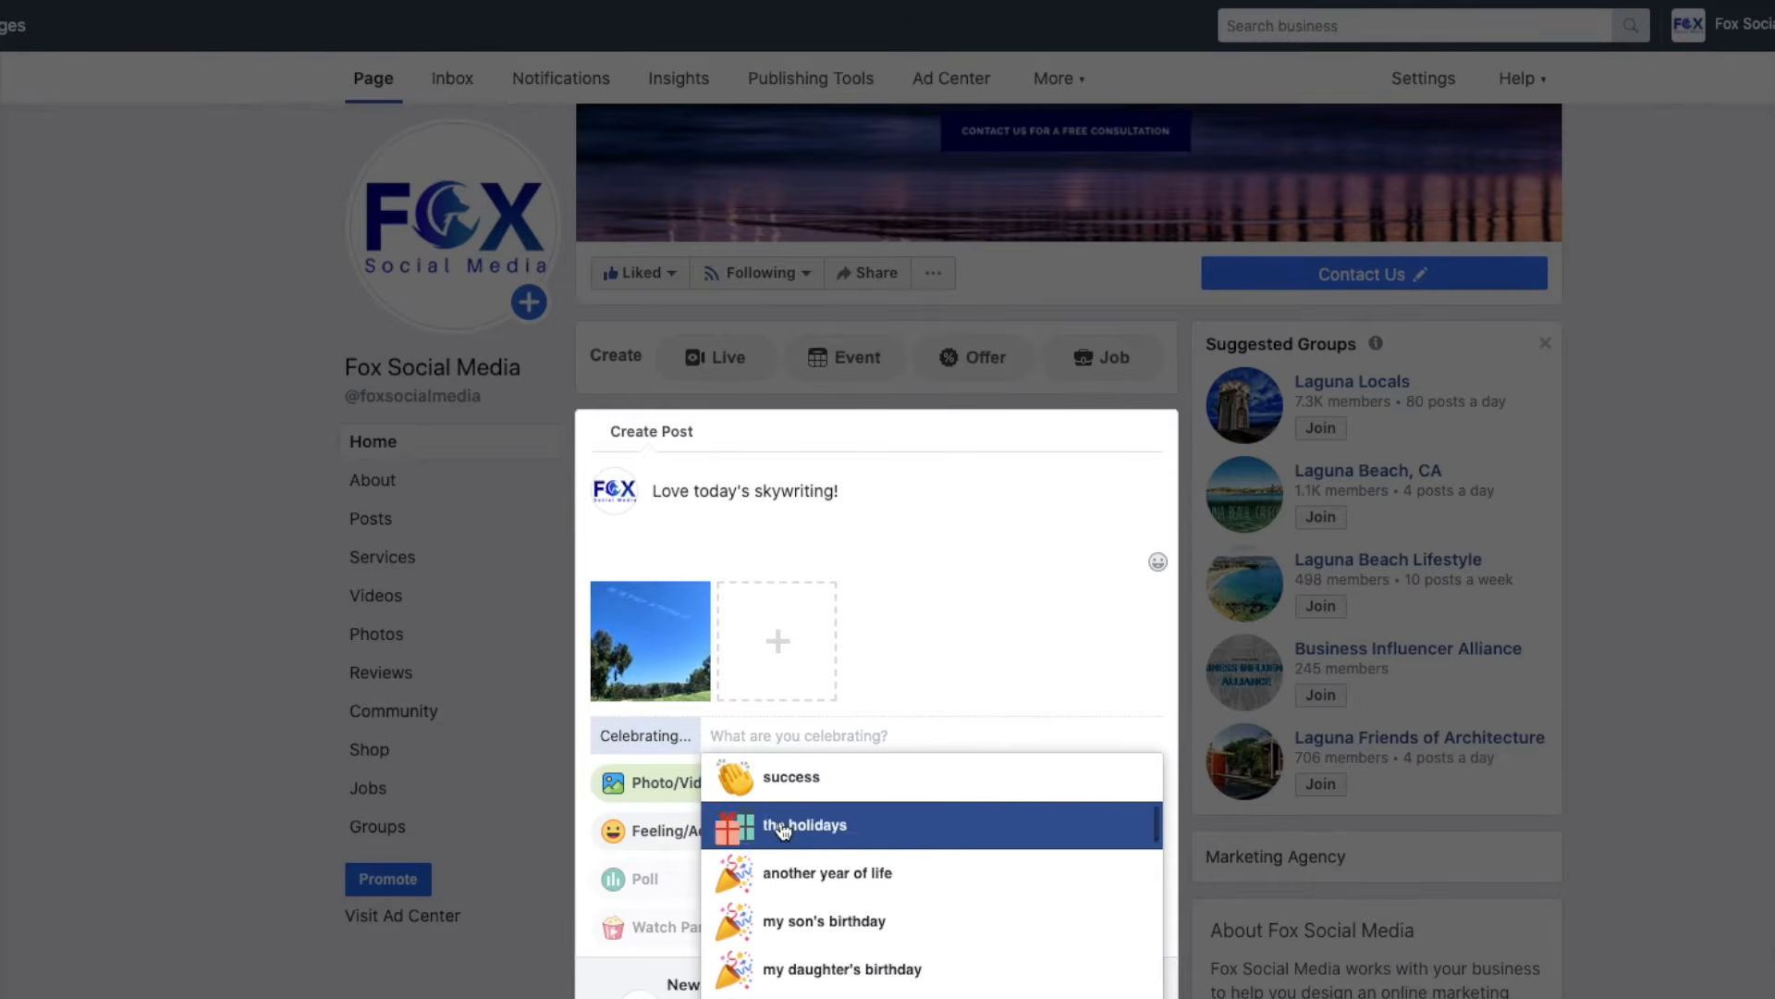
{"action": "left_click", "coordinate": [645, 823]}
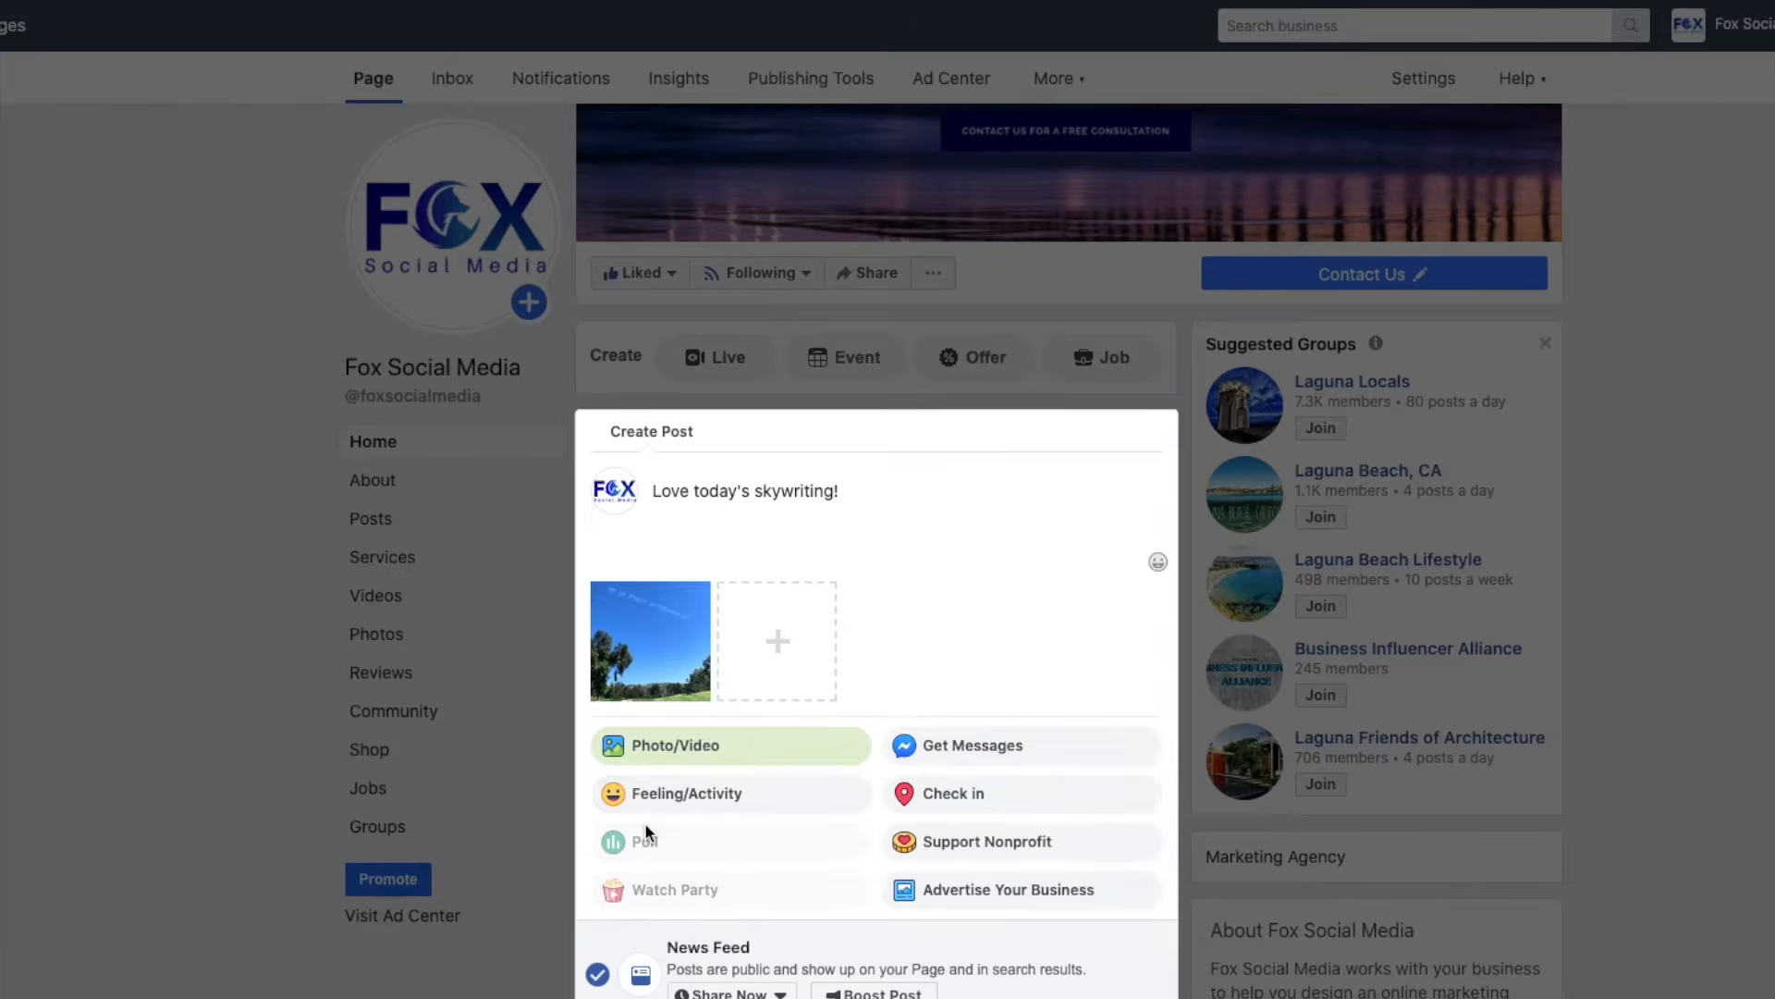
Set the post's feeling back to happy.
{"action": "left_click", "coordinate": [654, 797]}
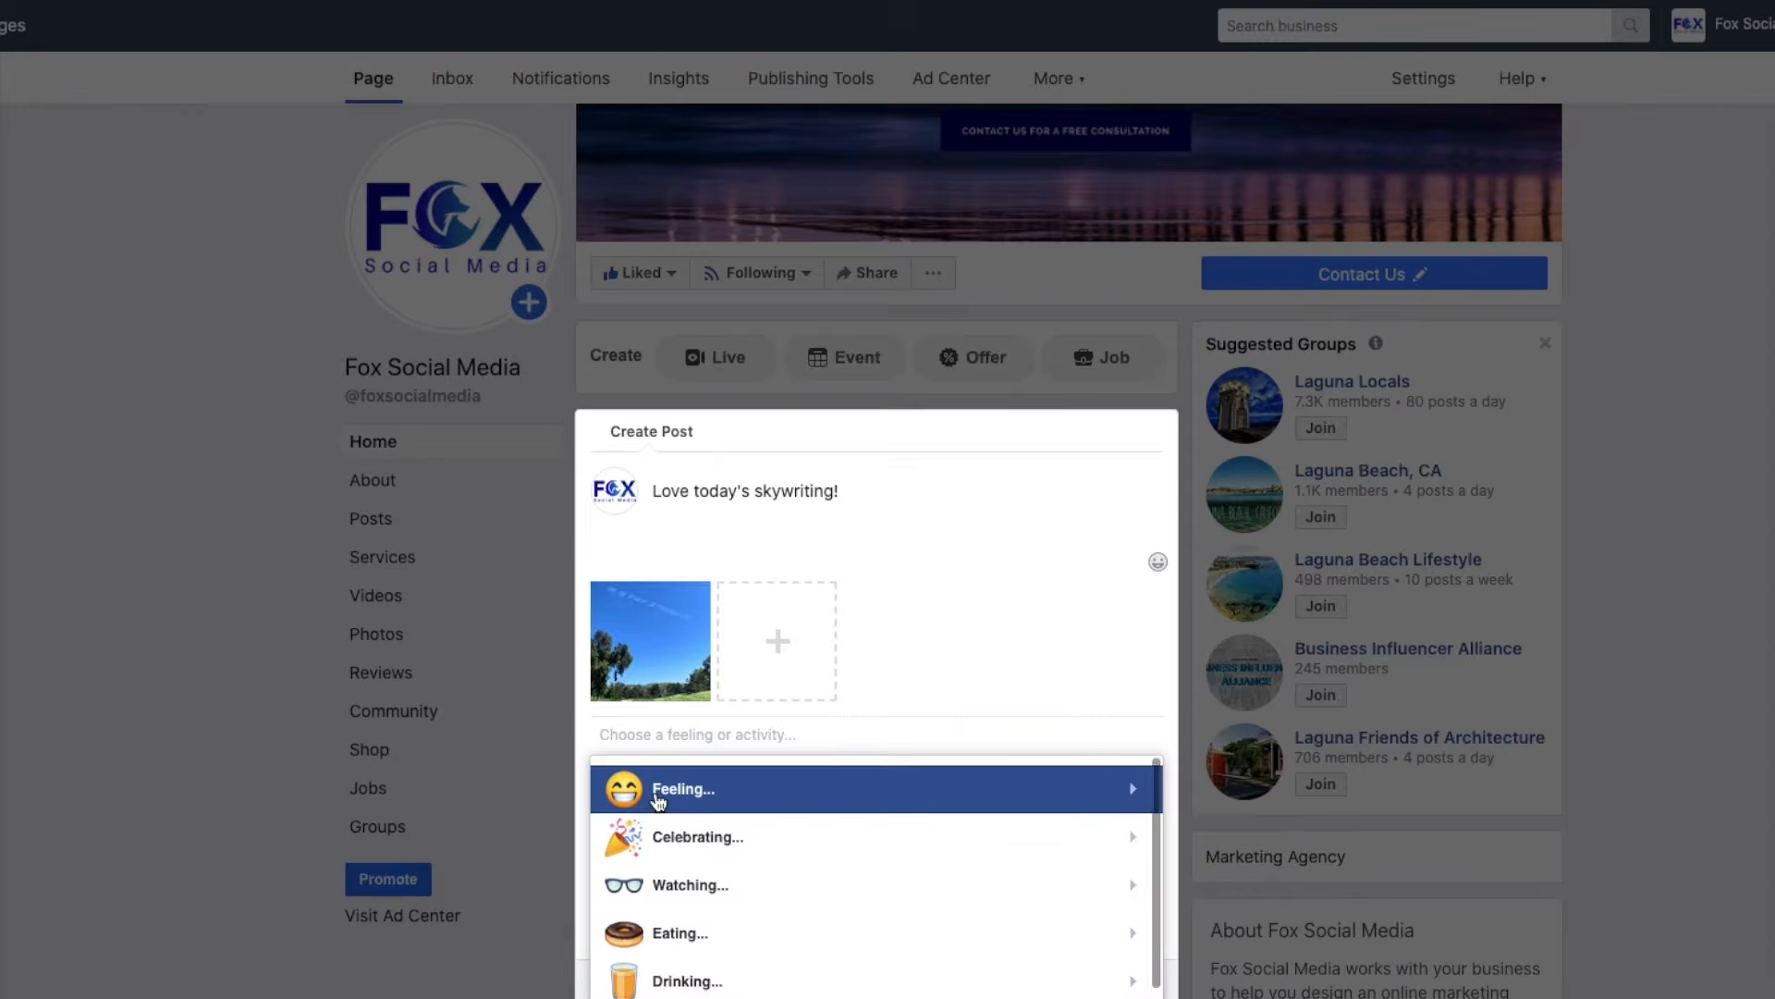
{"action": "left_click", "coordinate": [658, 801]}
{"action": "left_click", "coordinate": [814, 800]}
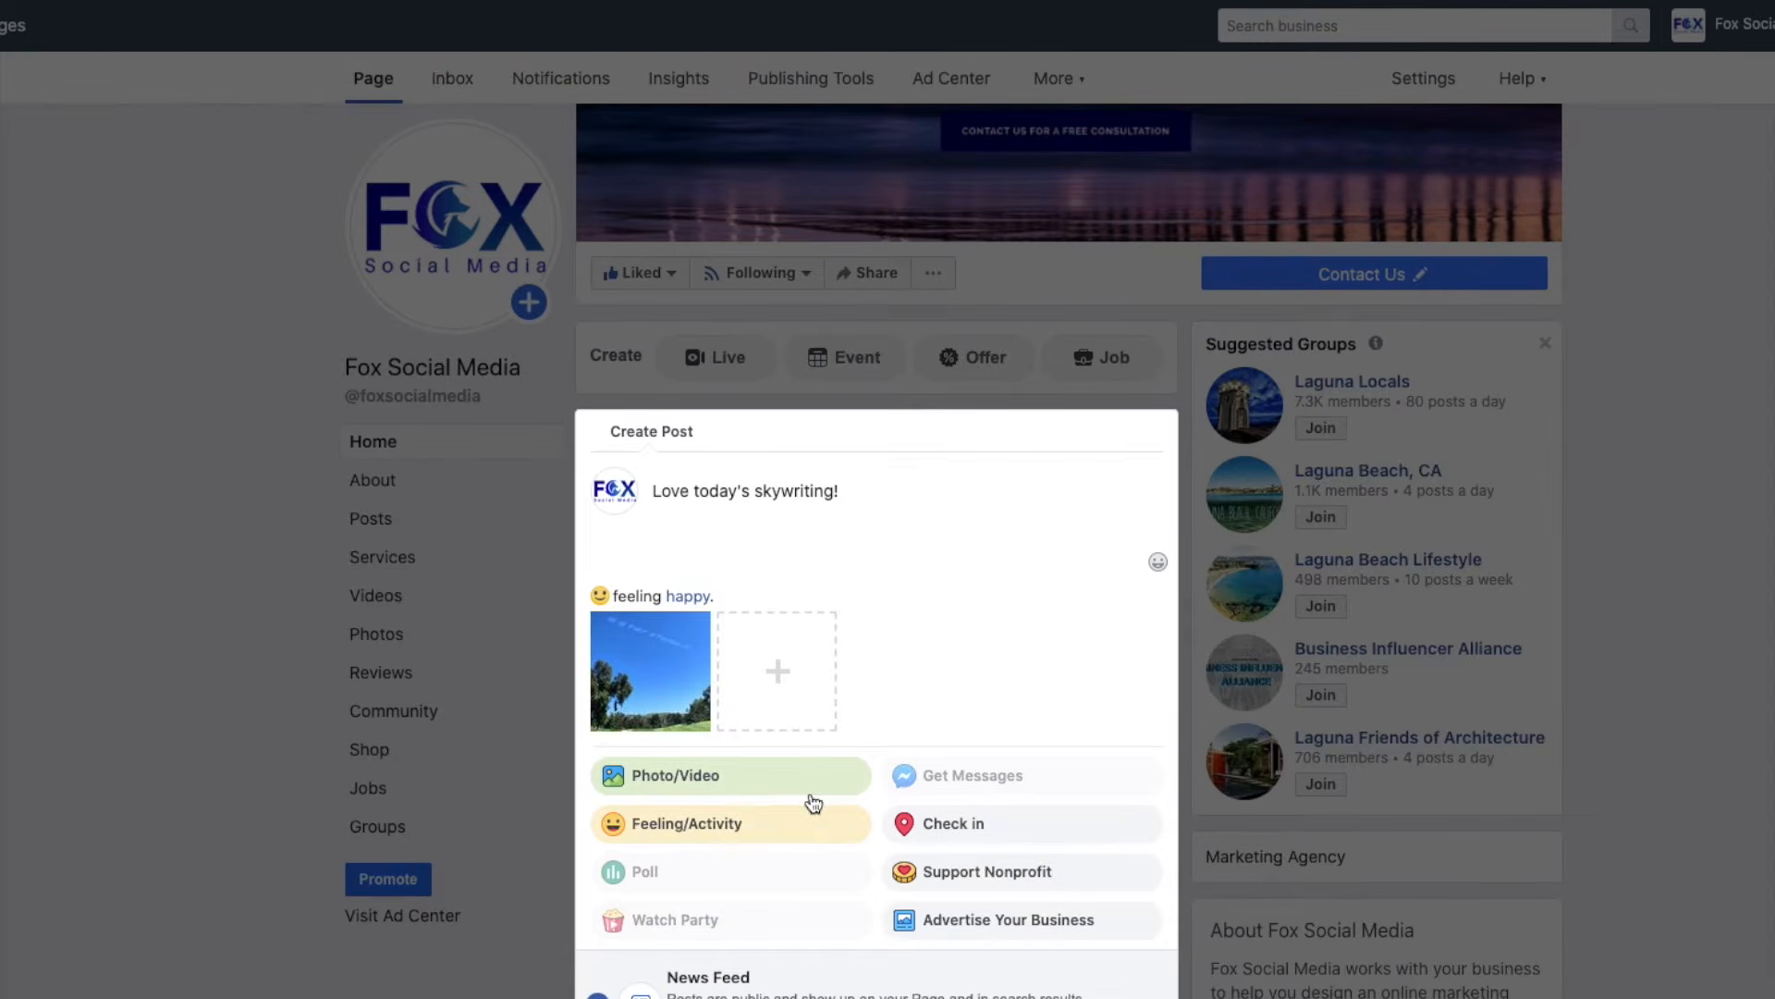
{"action": "left_click", "coordinate": [1033, 827]}
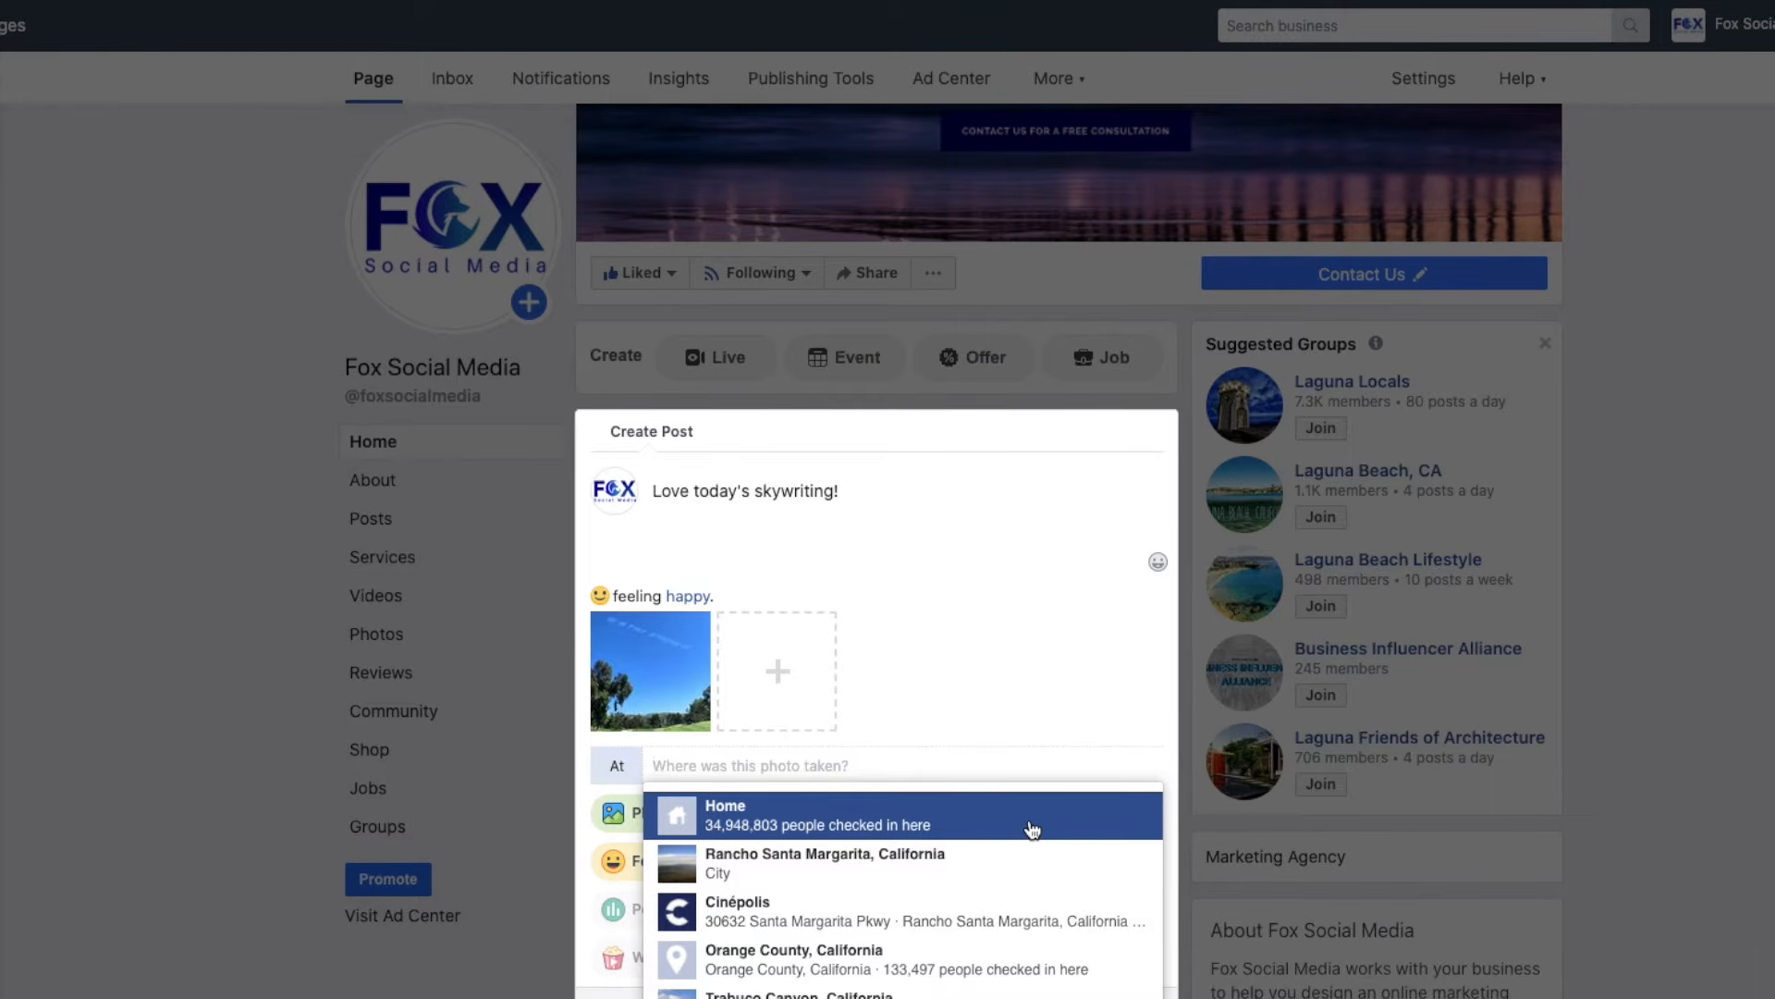
Check the photo post in at Orange County, California.
{"action": "scroll", "coordinate": [1033, 828], "scroll_direction": "down", "scroll_amount": 2}
{"action": "left_click", "coordinate": [873, 891]}
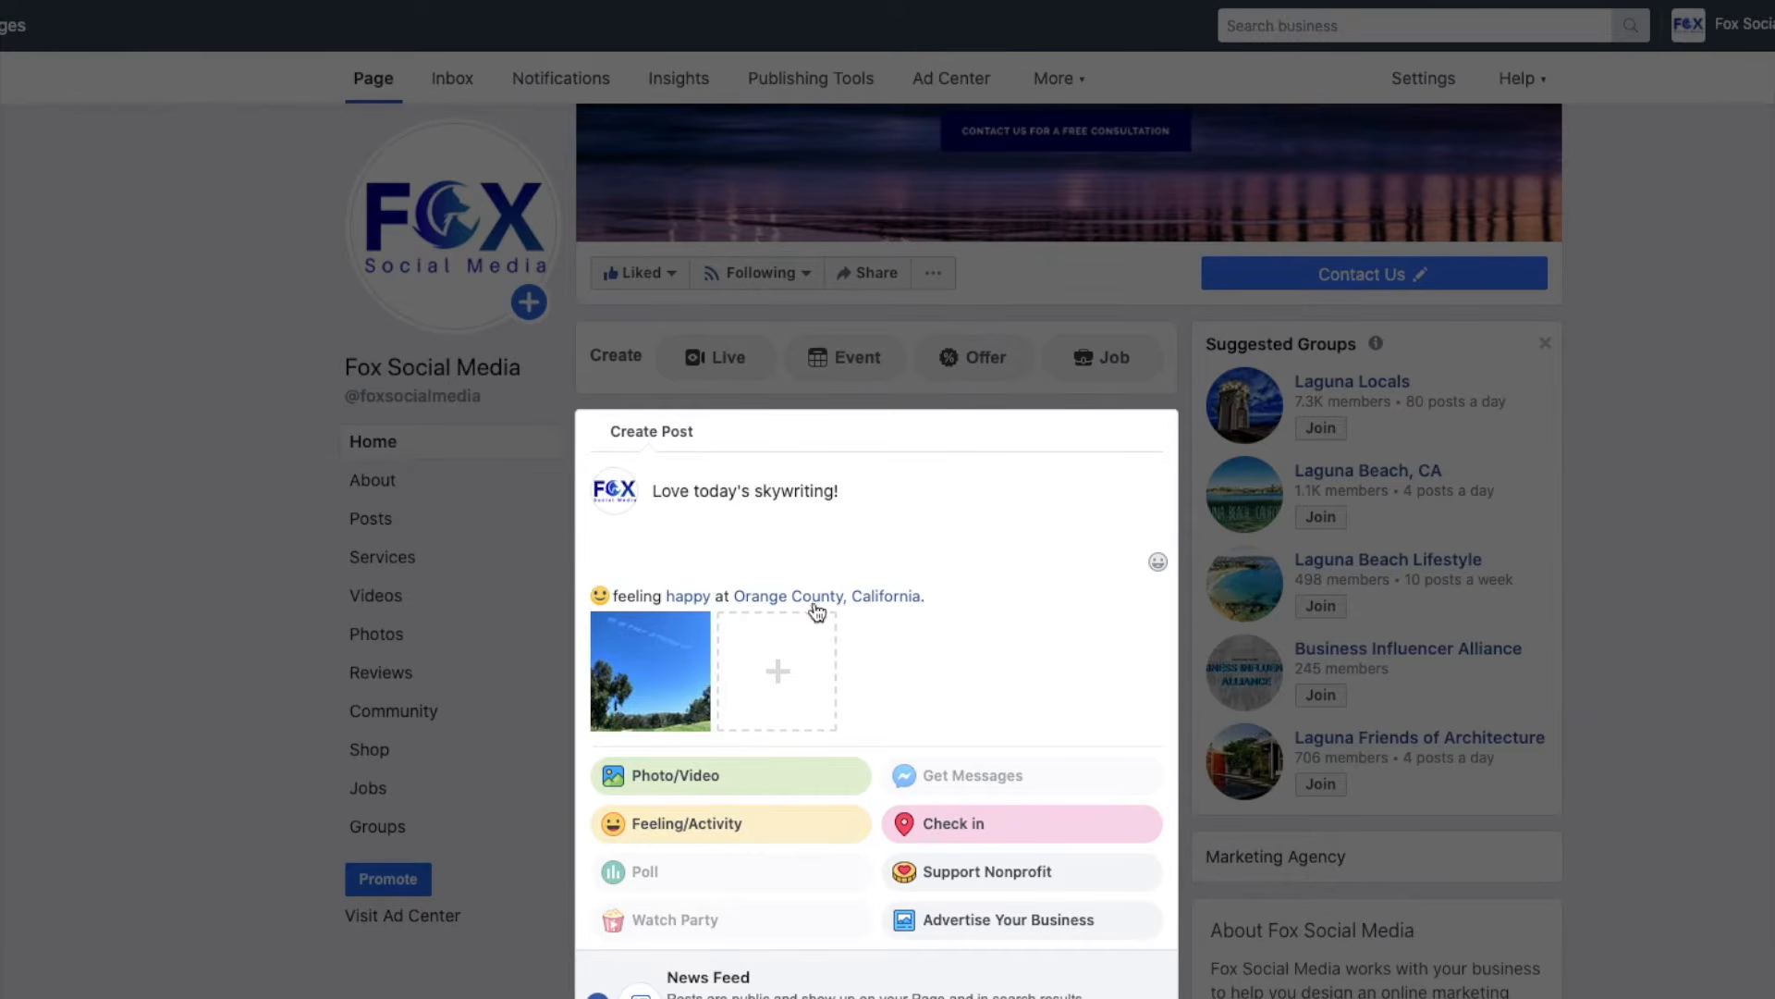
{"action": "left_click", "coordinate": [1019, 823]}
{"action": "left_click", "coordinate": [853, 766]}
{"action": "left_click", "coordinate": [614, 758]}
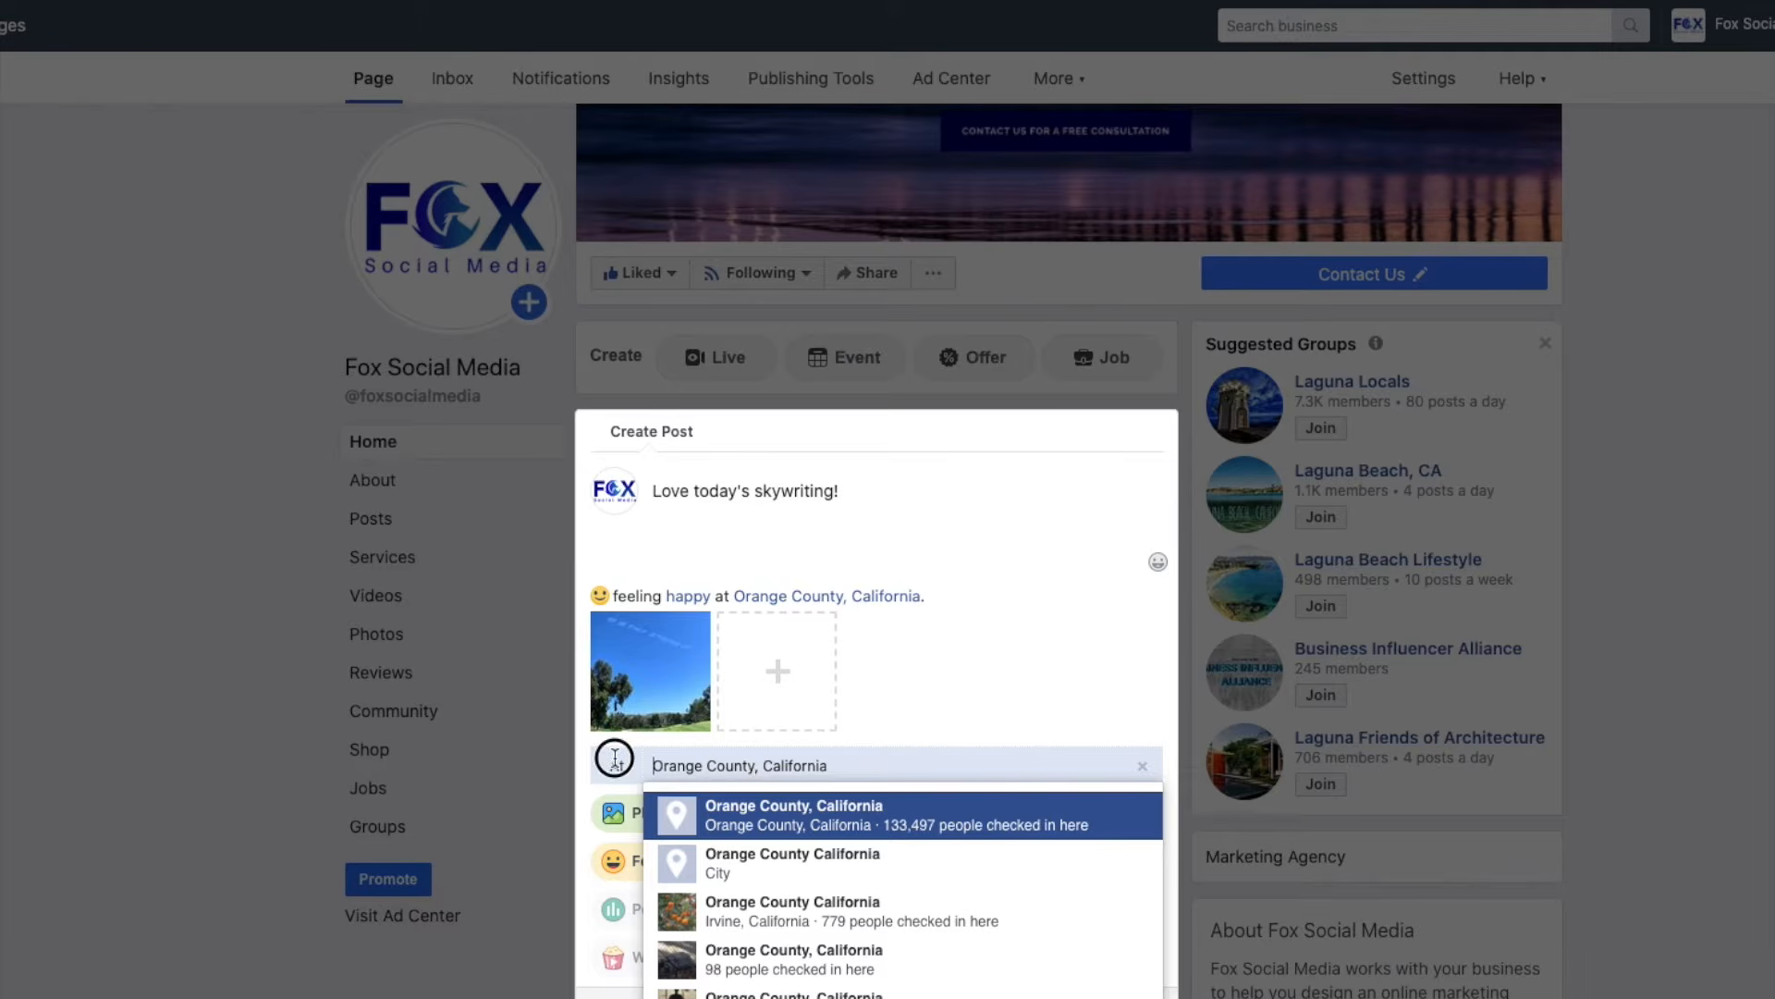
{"action": "left_click", "coordinate": [854, 816]}
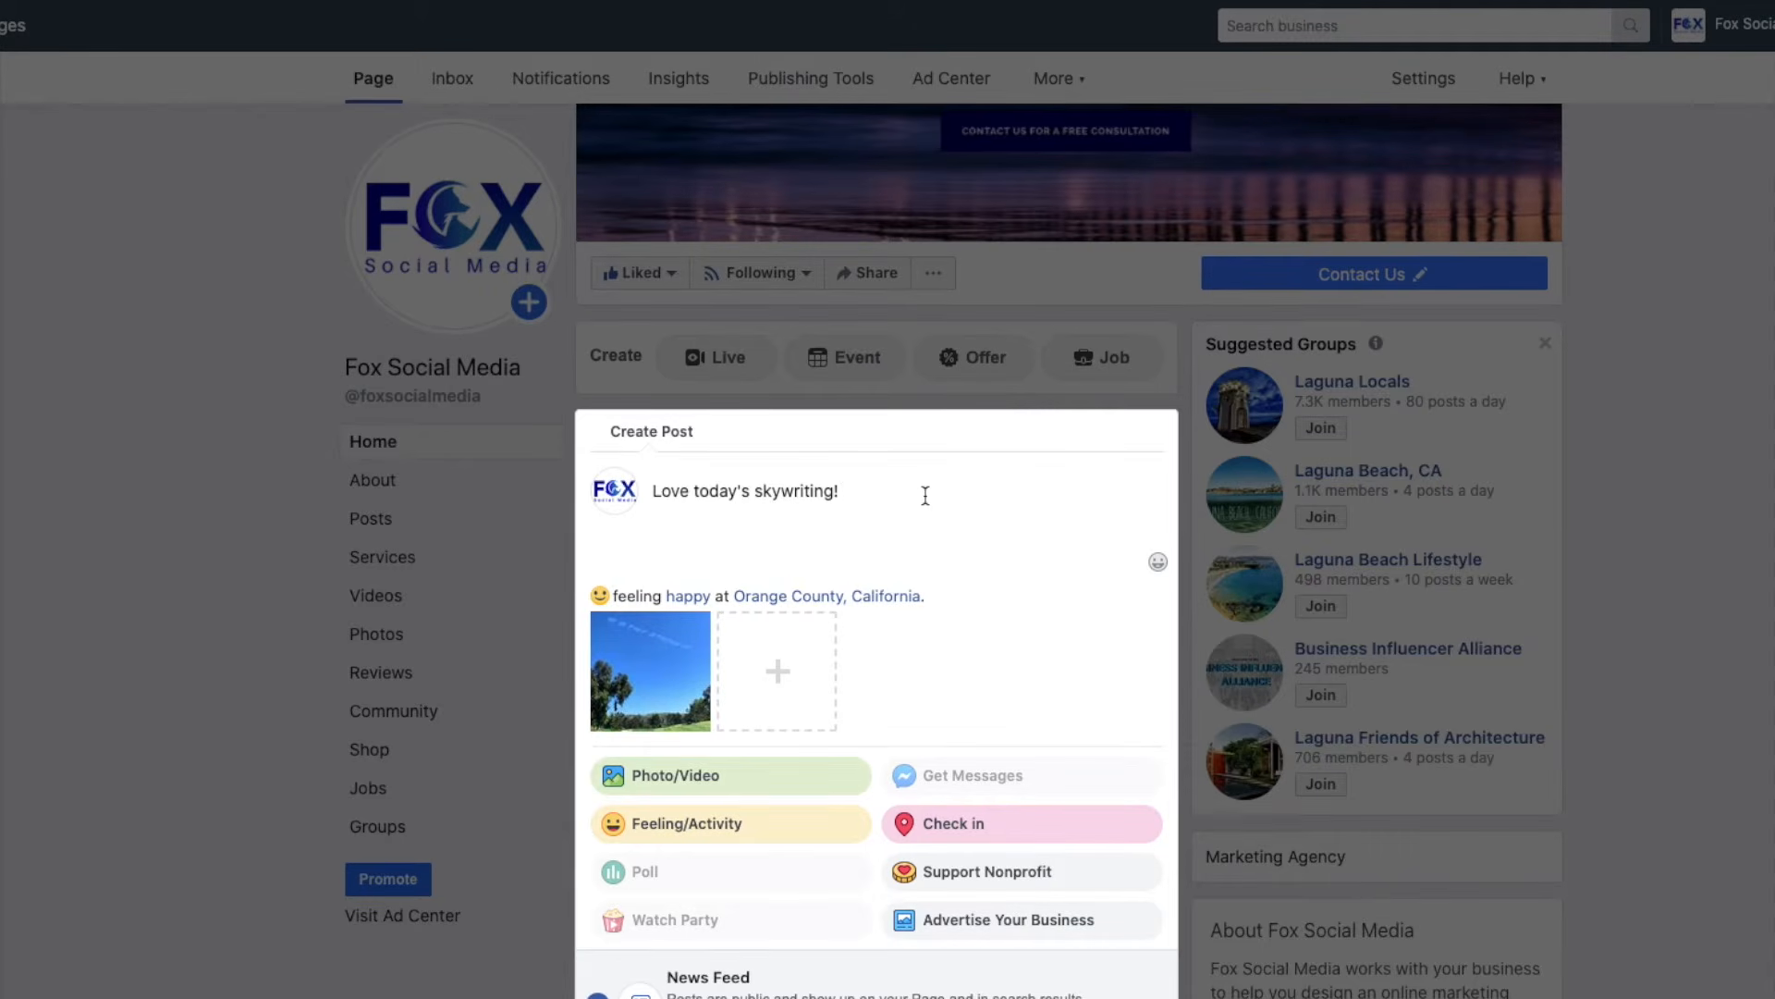
{"action": "key", "text": "Return"}
Type #StayStrongOC on the line below the 'Love today's skywriting!' caption.
{"action": "type", "text": "#"}
{"action": "type", "text": "StayStrongOC"}
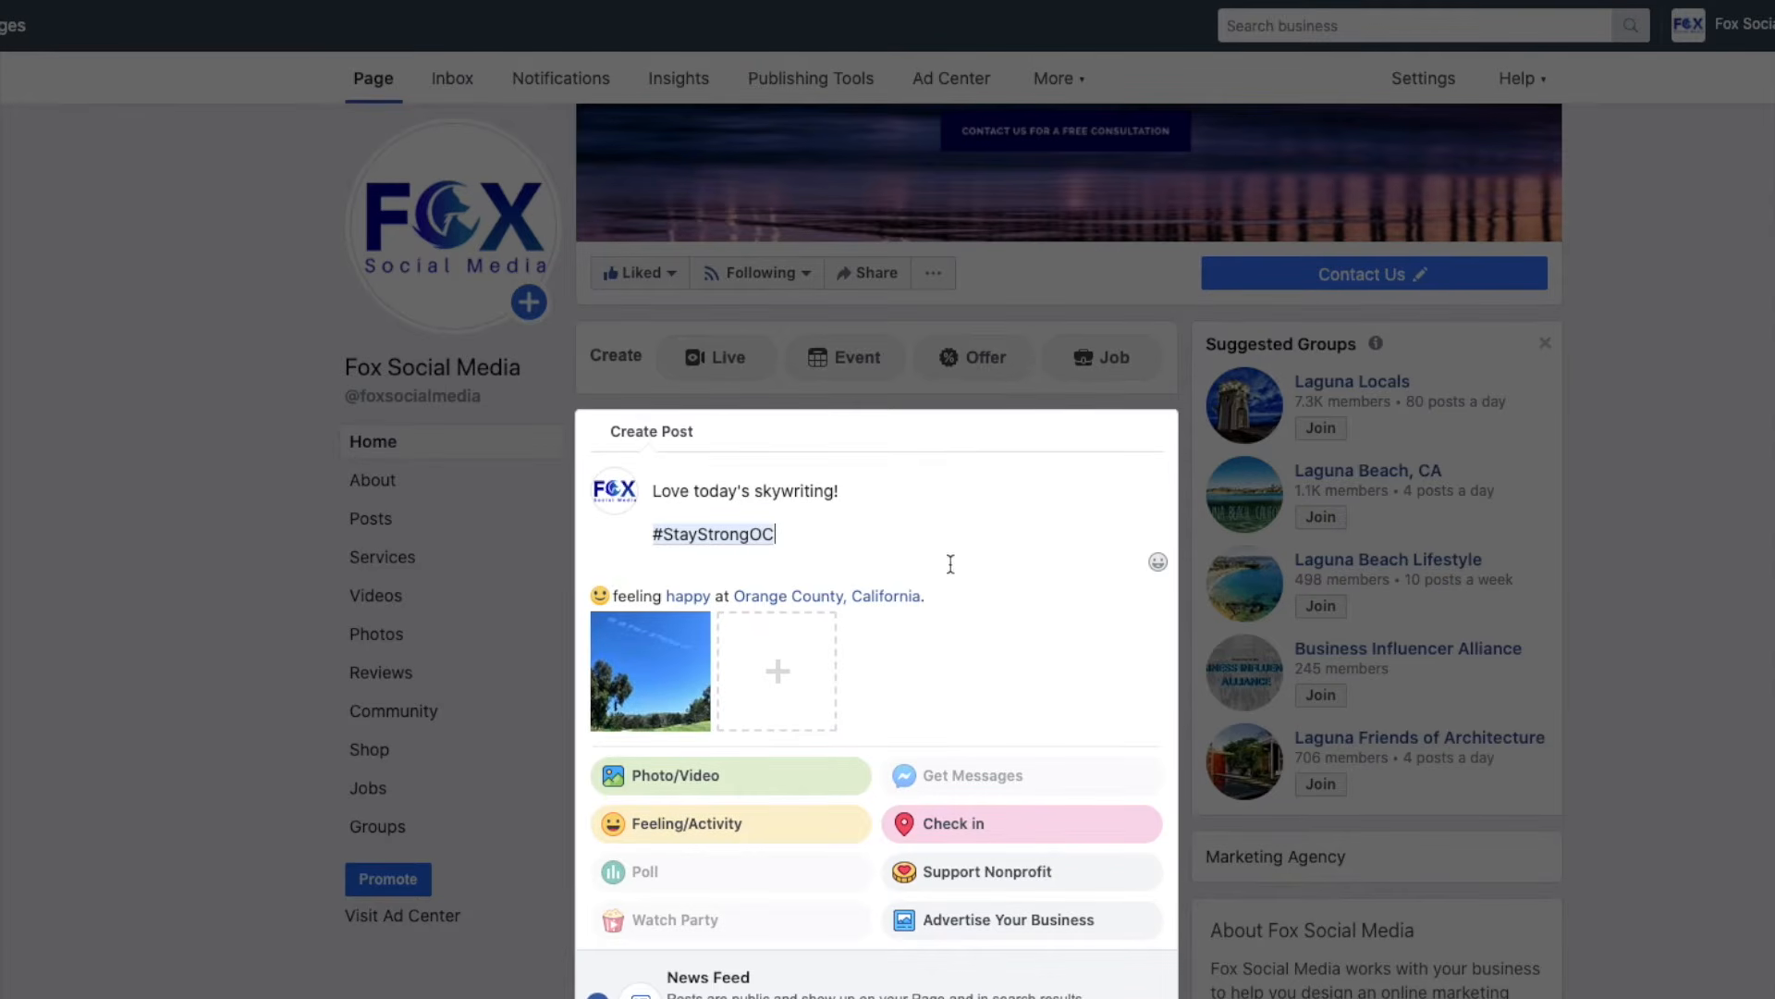
{"action": "scroll", "coordinate": [952, 579], "scroll_direction": "down", "scroll_amount": 4}
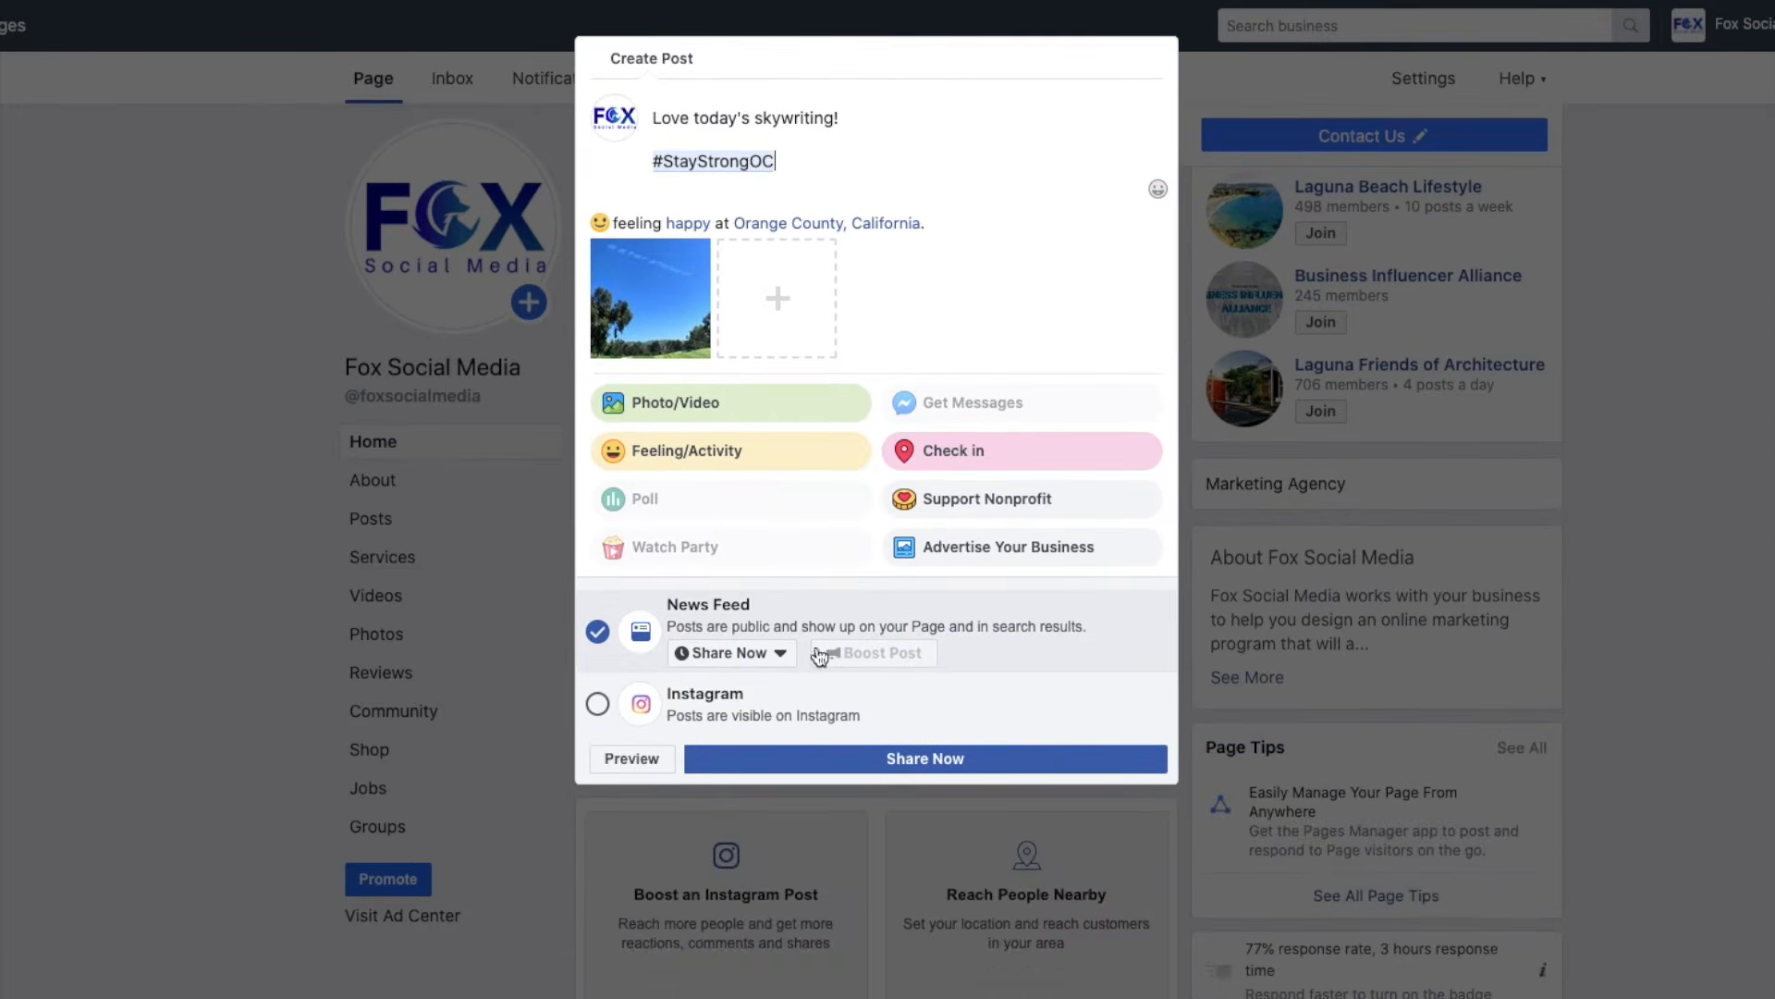
Try scheduling the post for May 19, 2020, then cancel and share it now instead.
{"action": "left_click", "coordinate": [788, 655]}
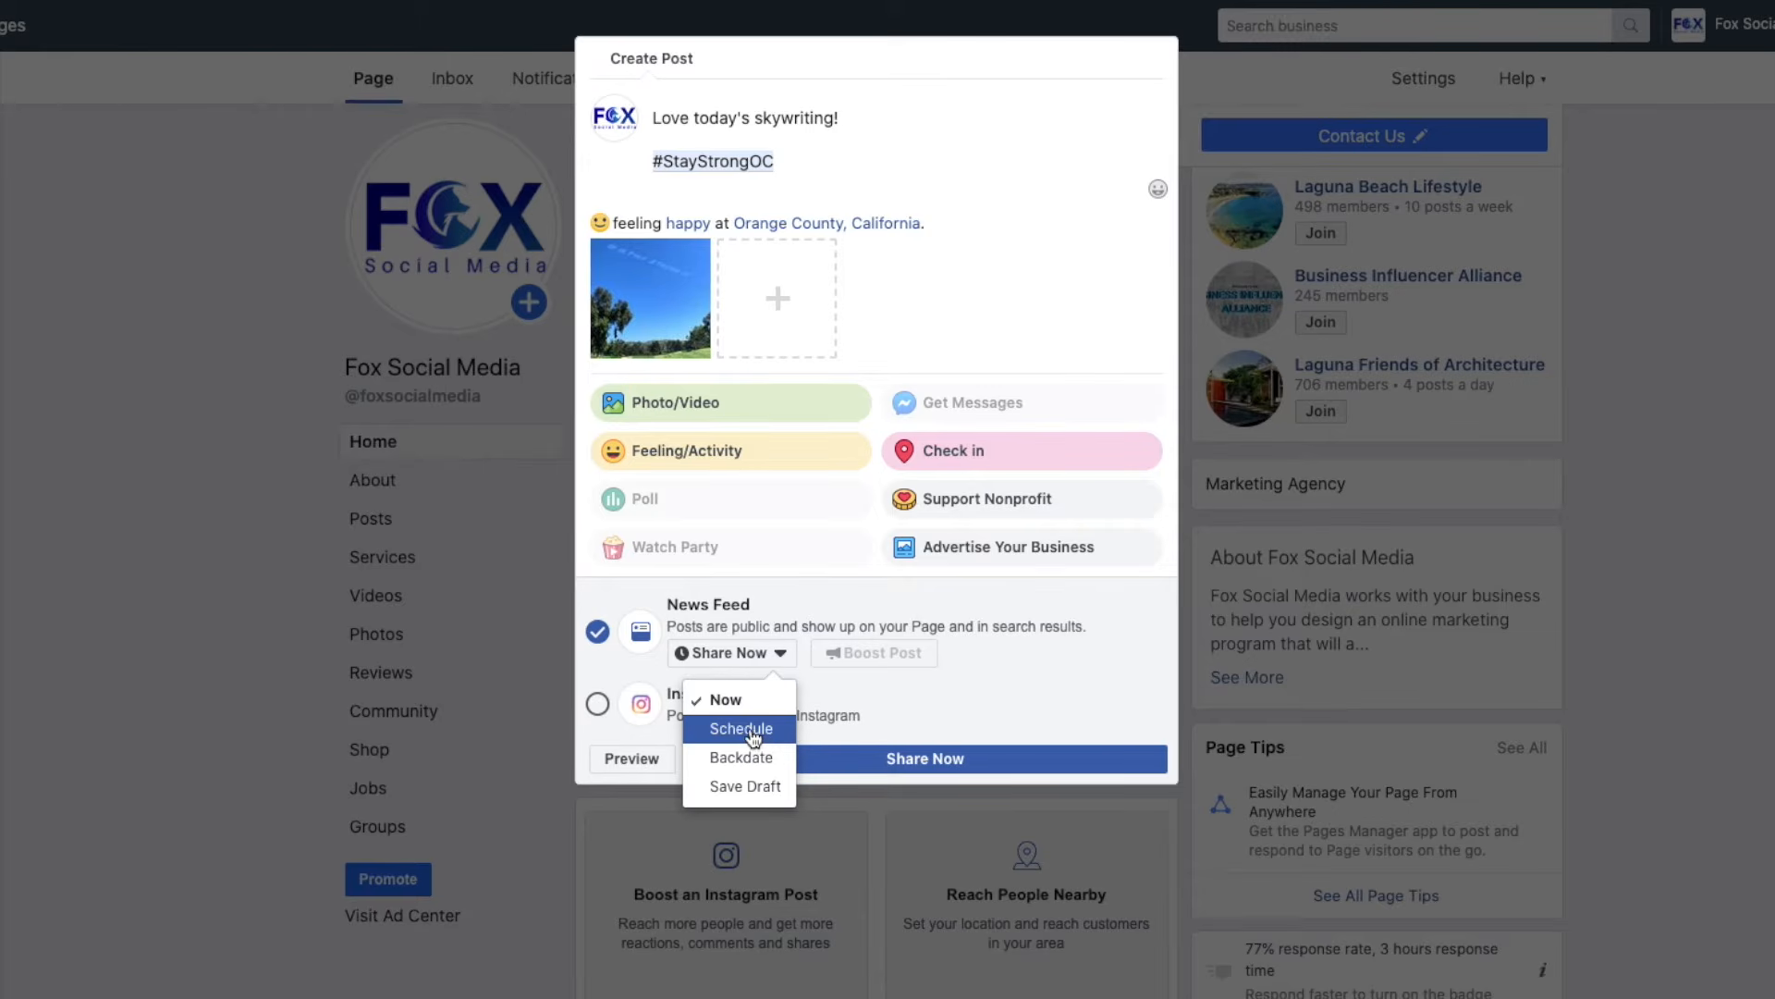
{"action": "left_click", "coordinate": [749, 736]}
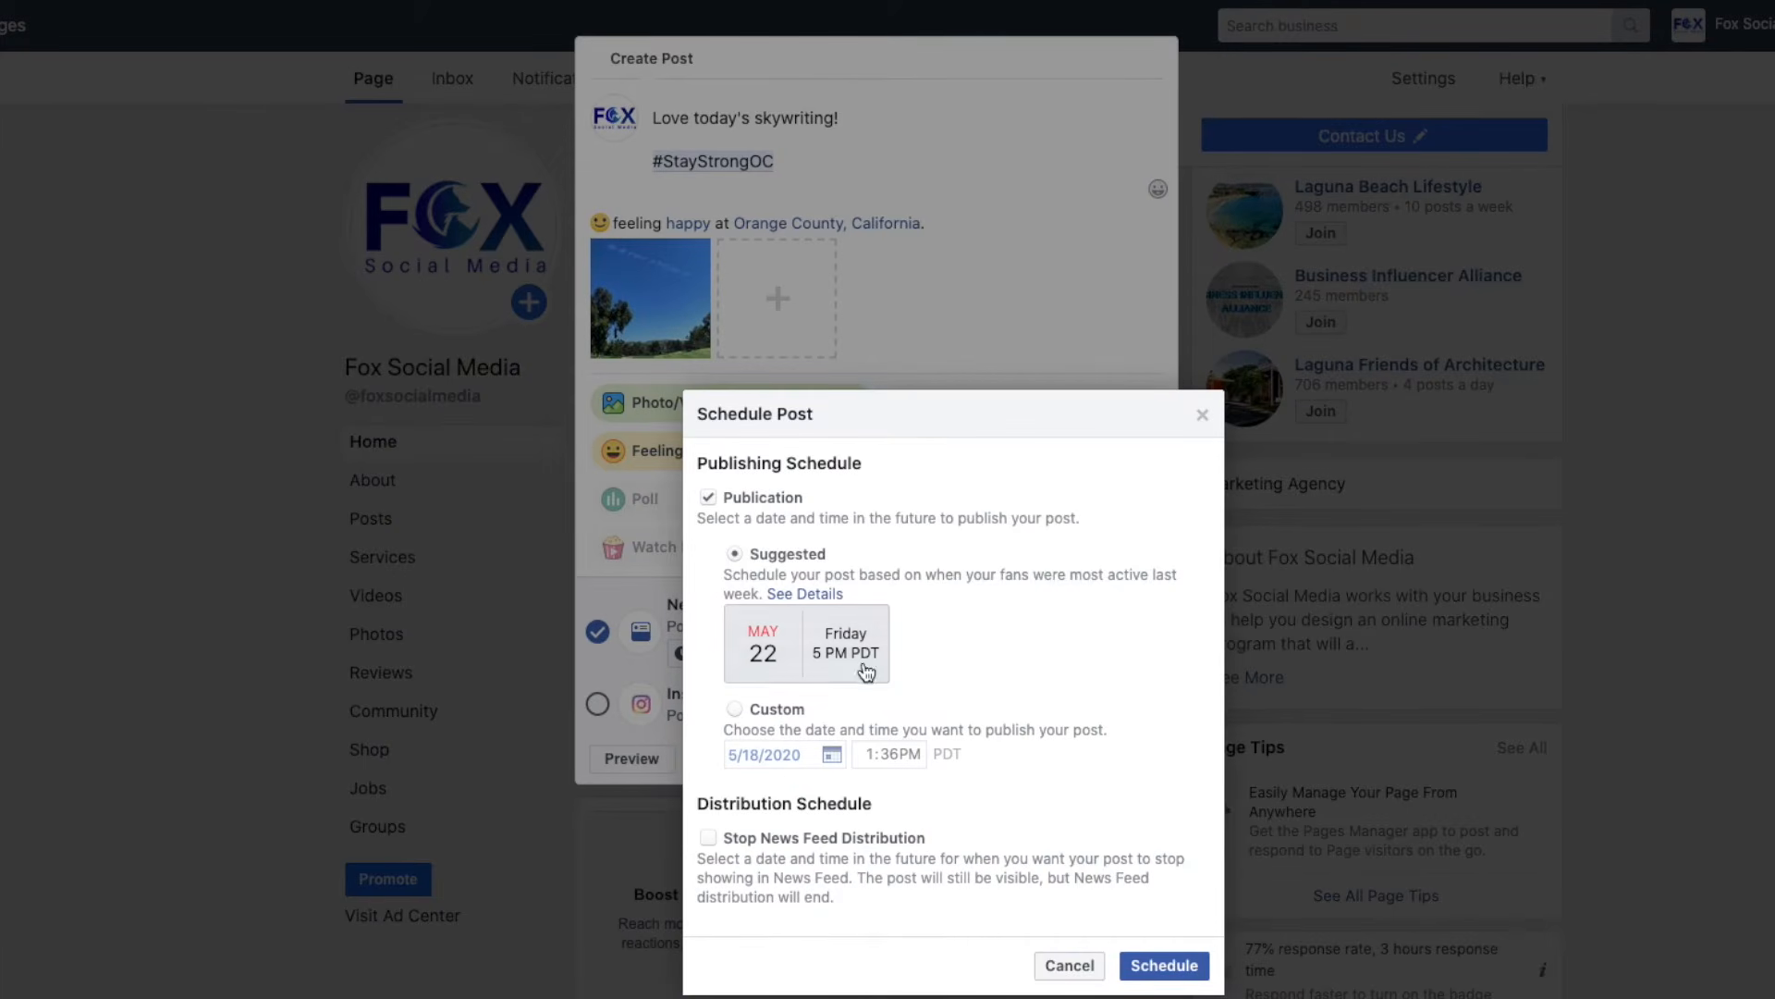
{"action": "left_click", "coordinate": [735, 708]}
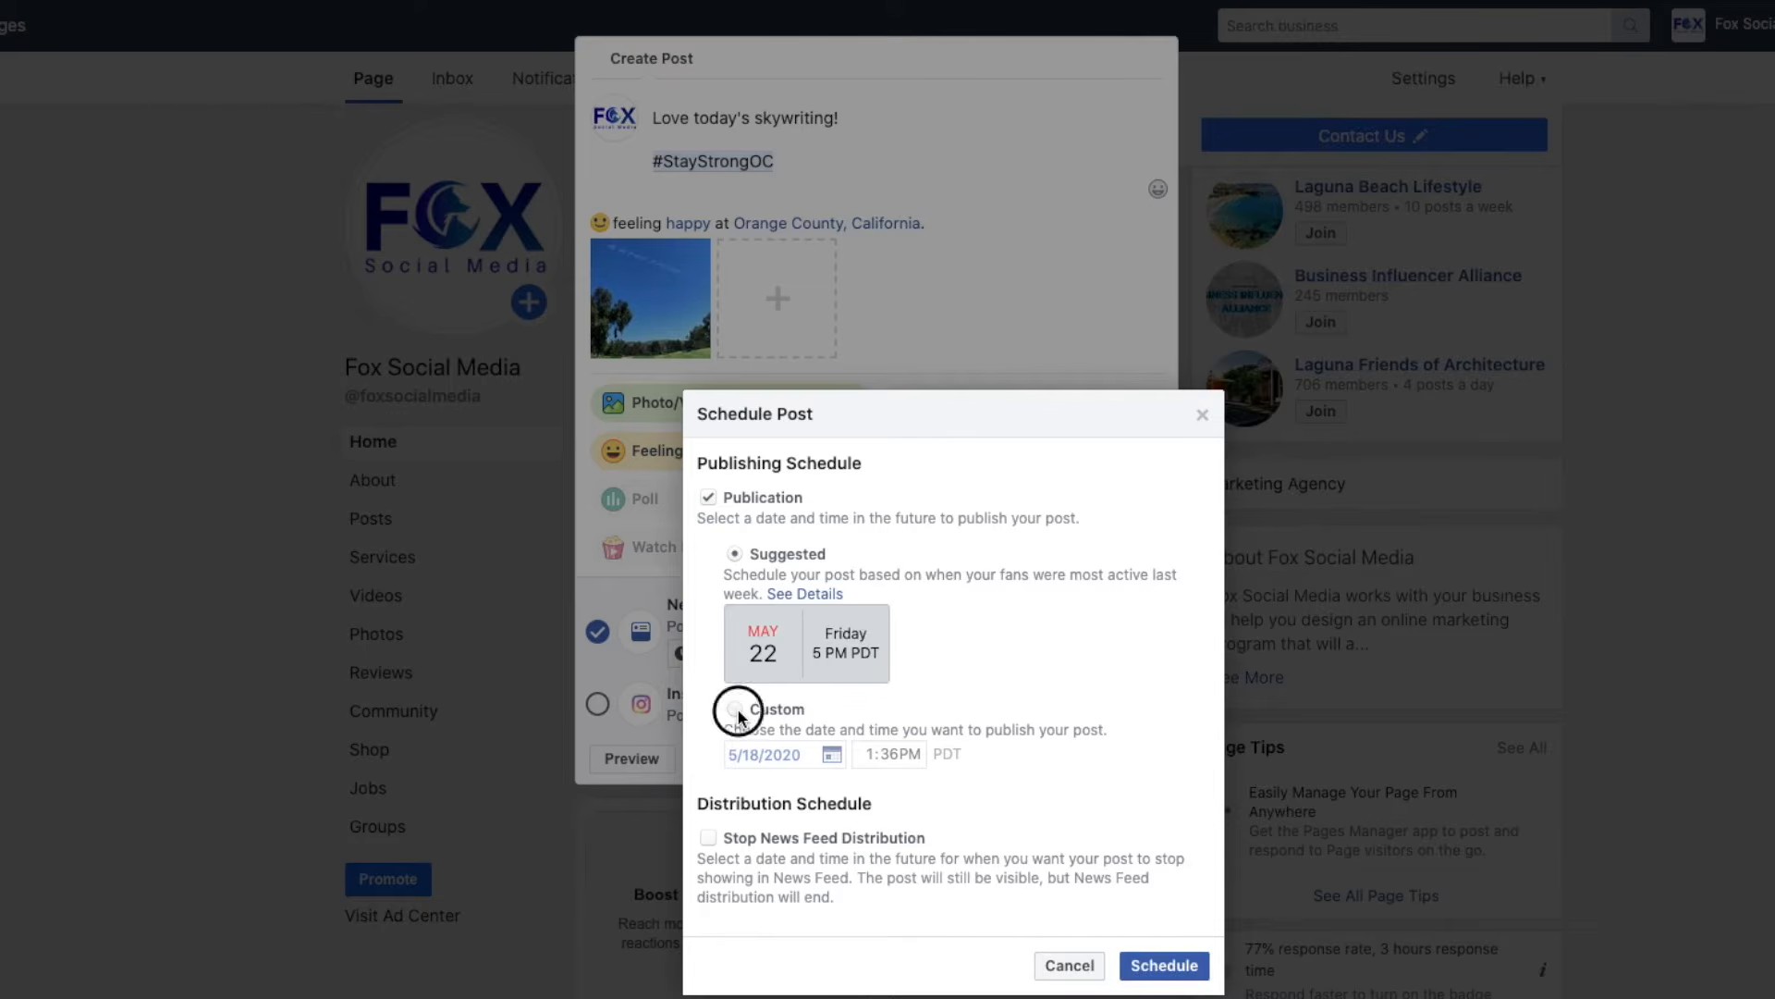
{"action": "left_click", "coordinate": [832, 754]}
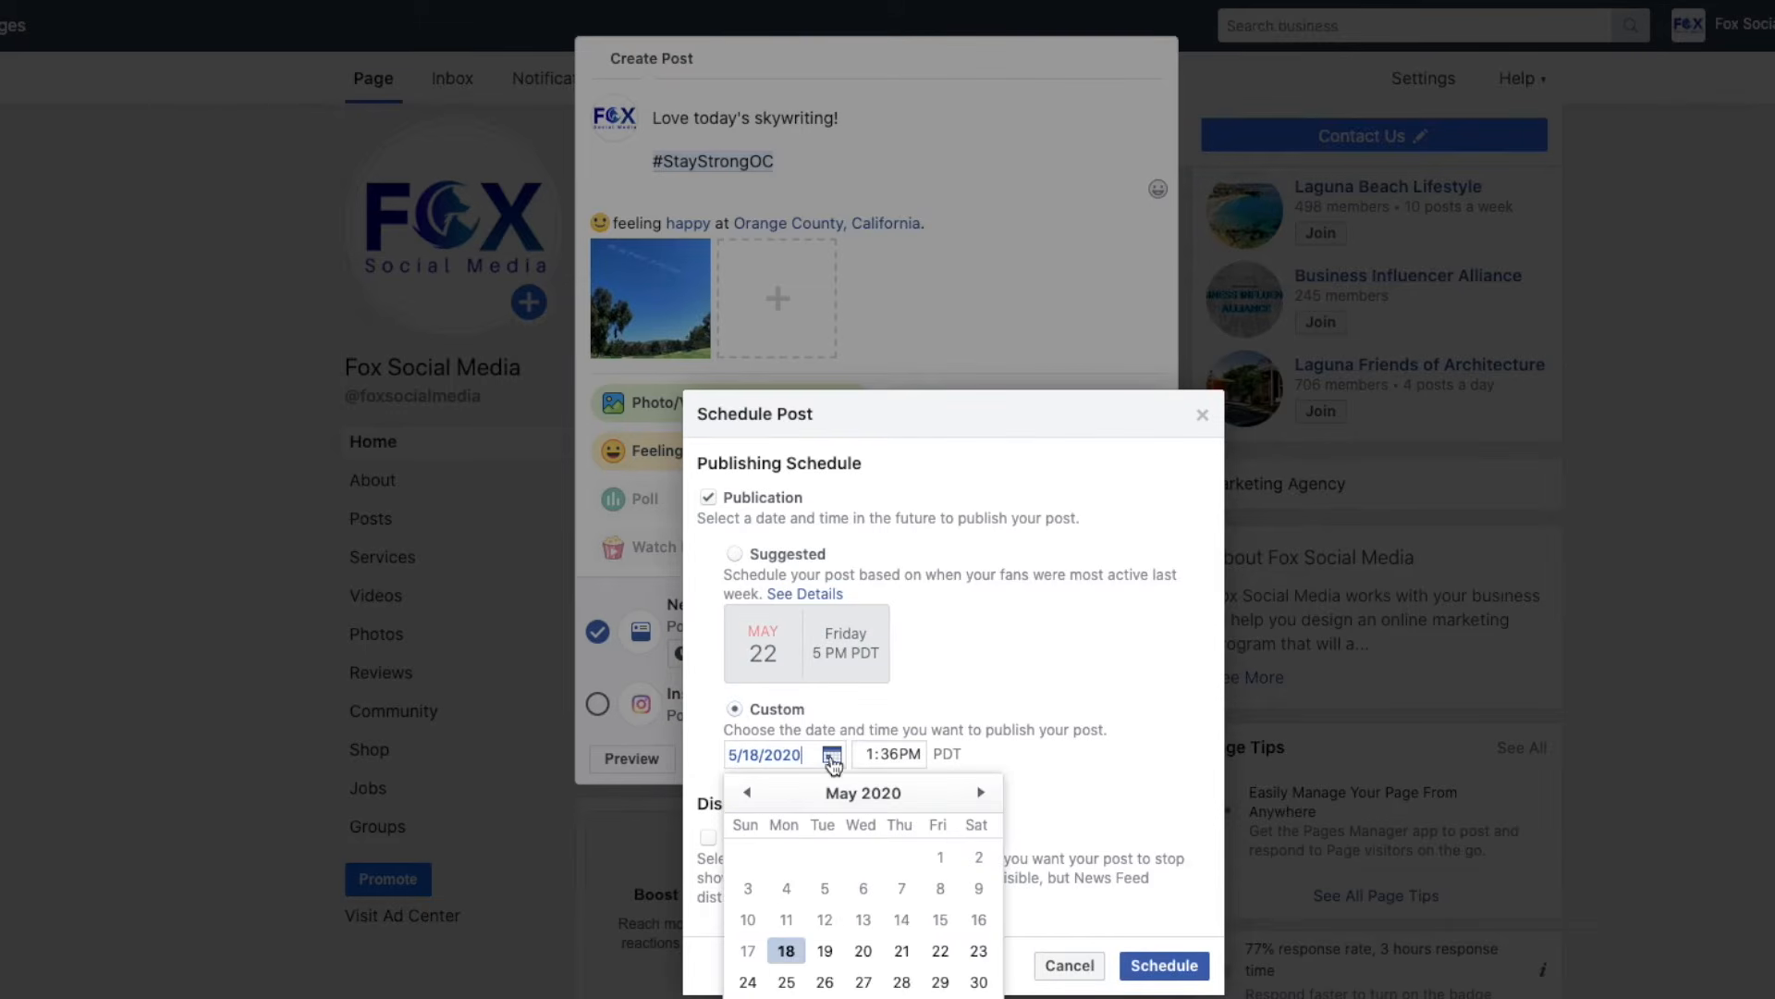
{"action": "left_click", "coordinate": [825, 952]}
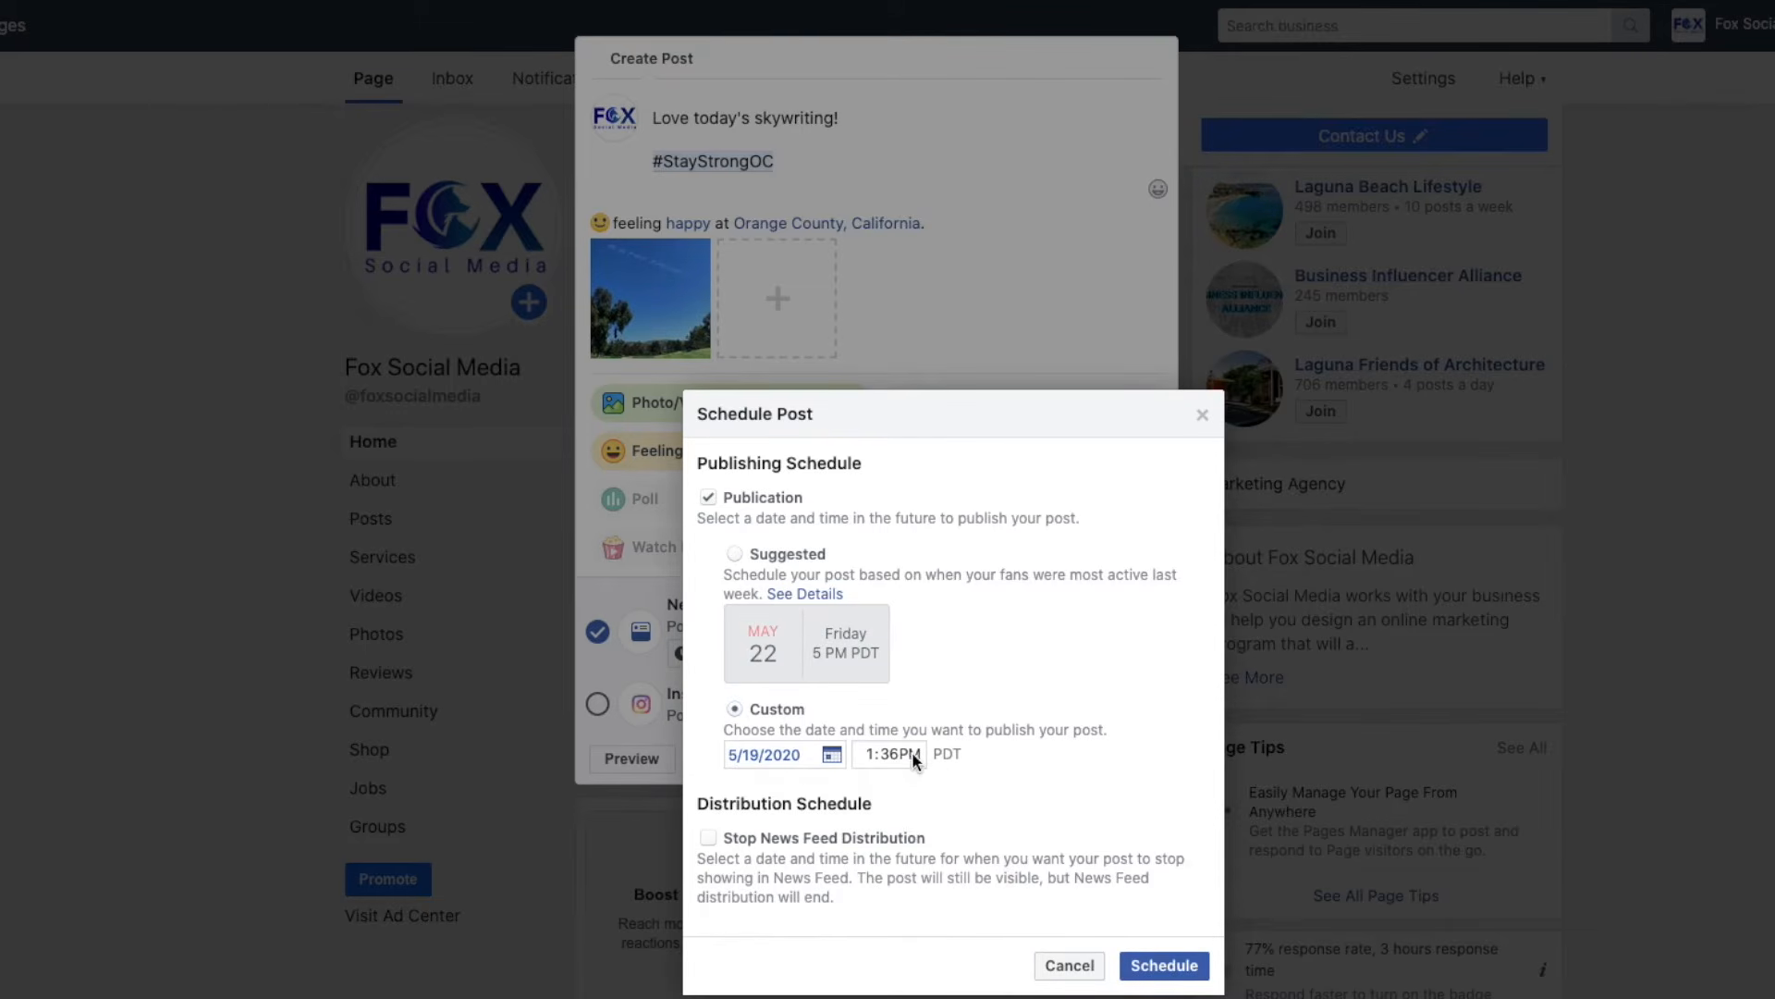
{"action": "left_click", "coordinate": [865, 752]}
{"action": "left_click", "coordinate": [1202, 418]}
{"action": "left_click", "coordinate": [918, 760]}
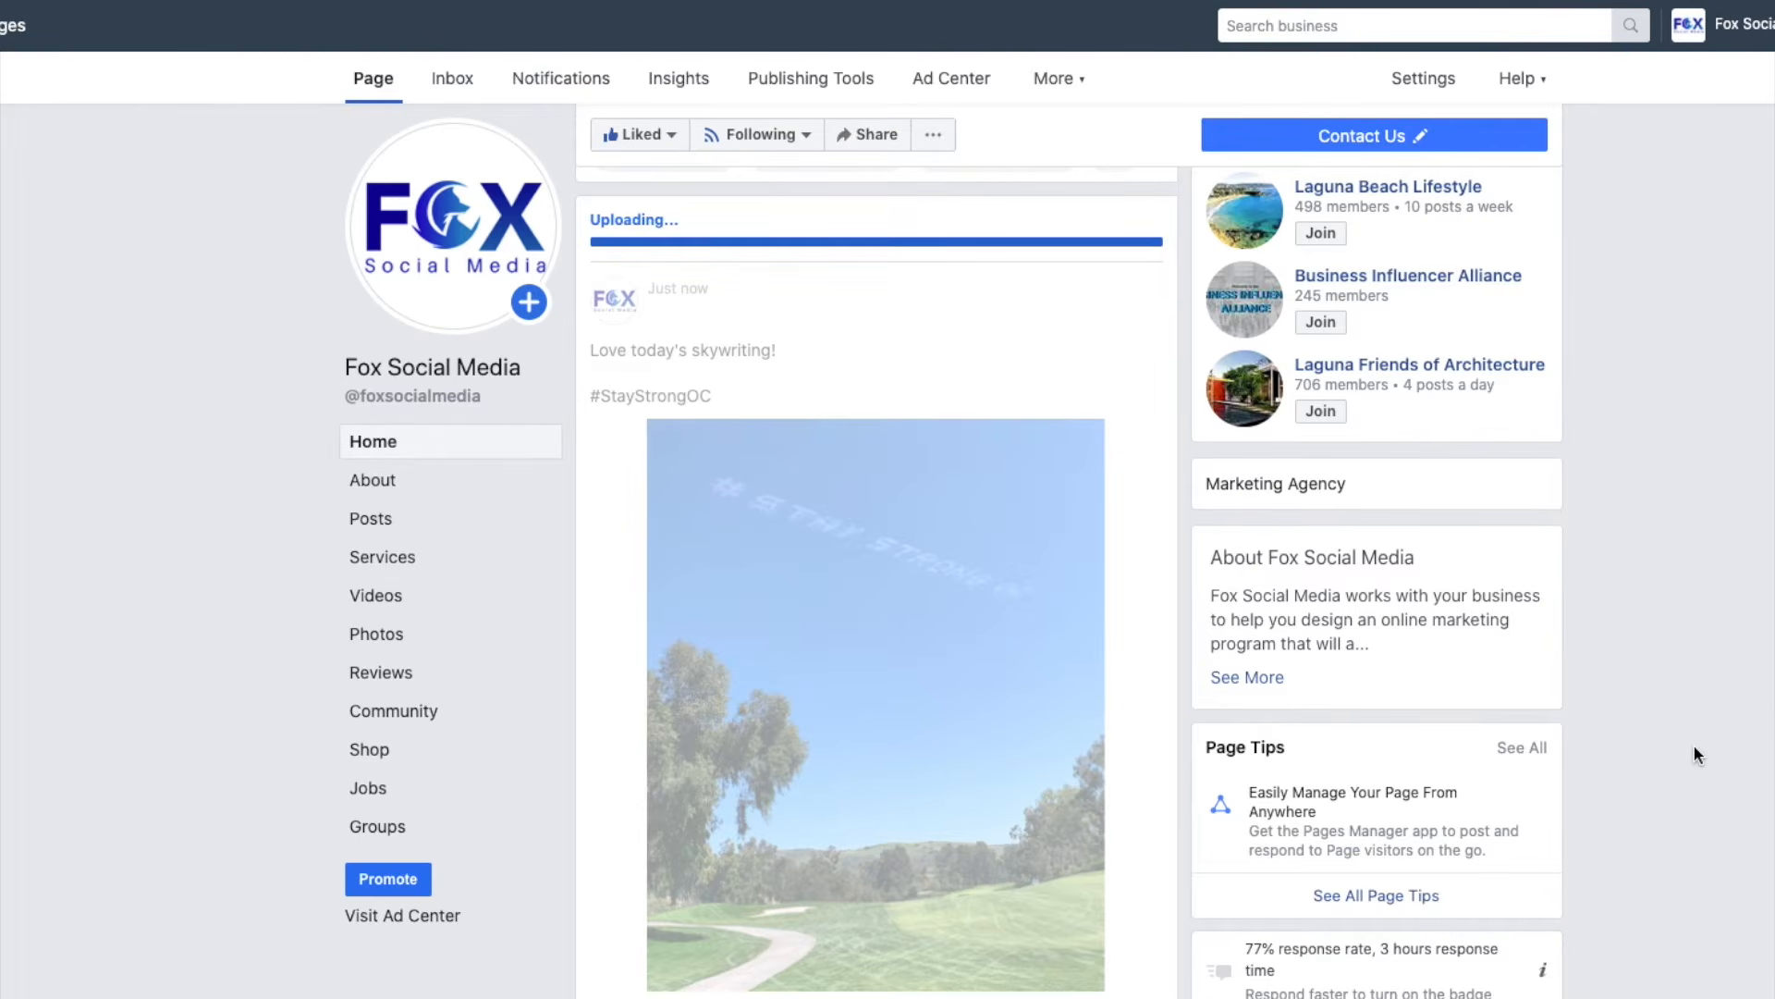
Reload the page and scroll to the Posts feed to find the new skywriting post.
{"action": "scroll", "coordinate": [1130, 781], "scroll_direction": "up", "scroll_amount": 4}
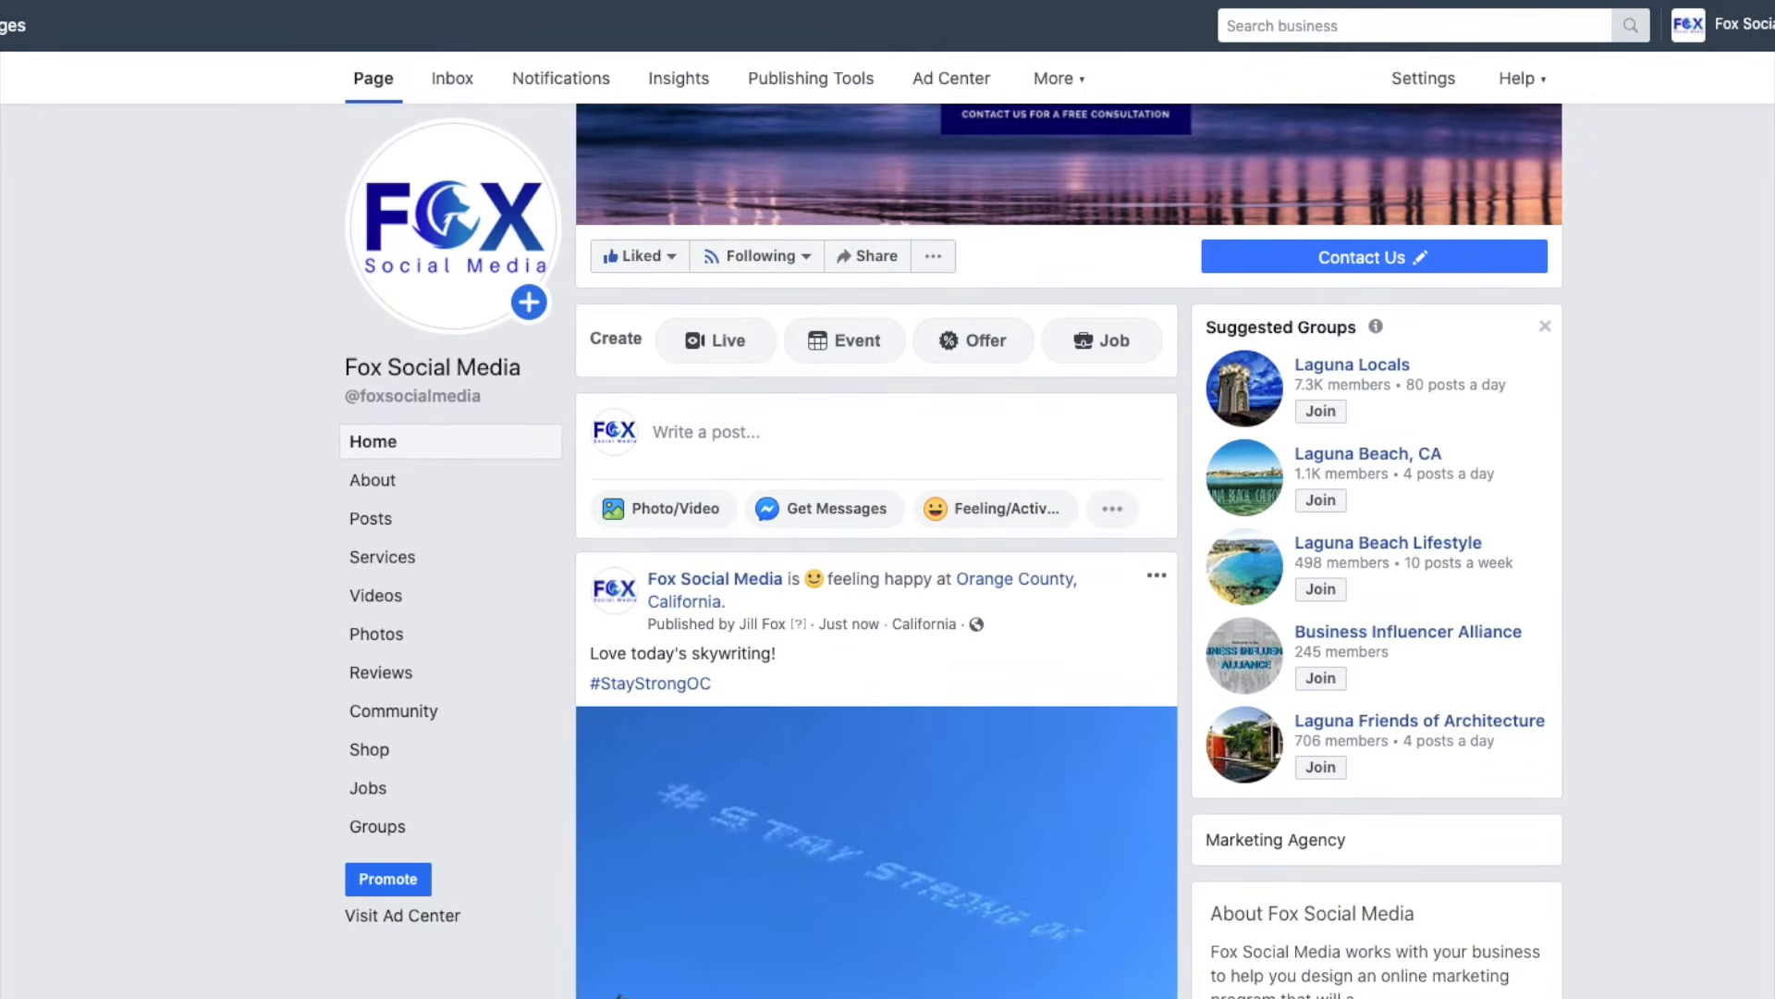
{"action": "key", "text": "super+r"}
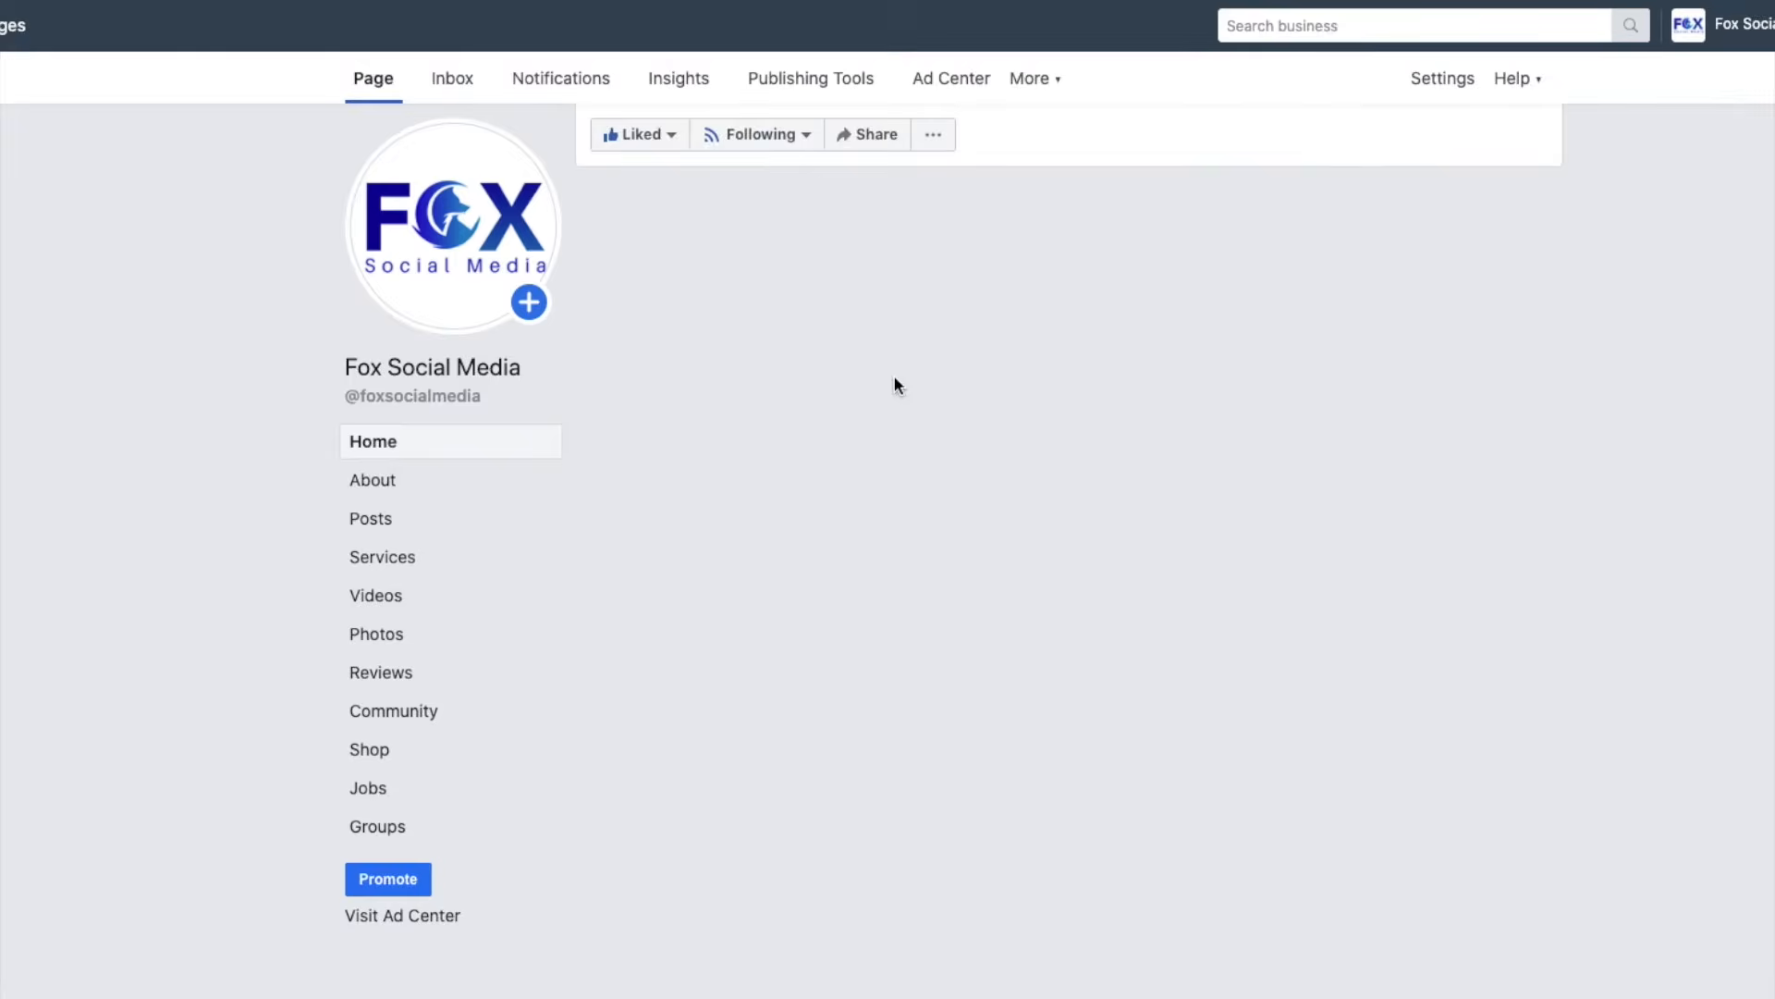
{"action": "scroll", "coordinate": [895, 385], "scroll_direction": "down", "scroll_amount": 5}
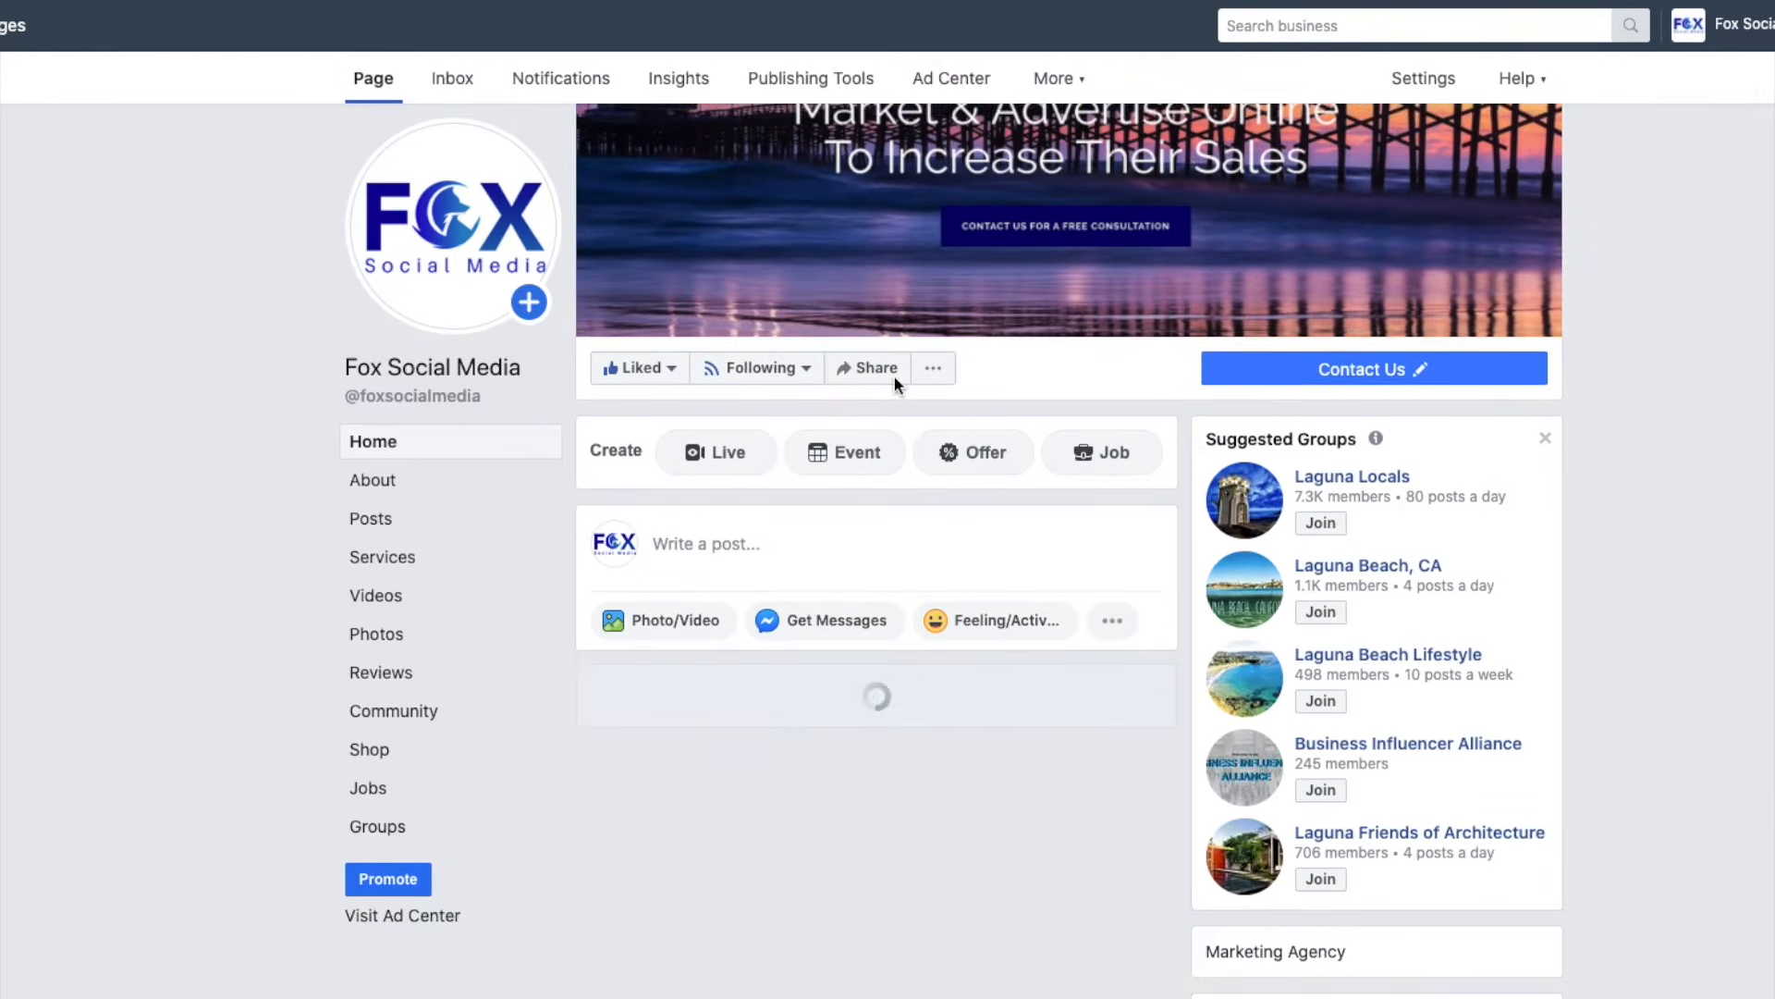
{"action": "scroll", "coordinate": [897, 387], "scroll_direction": "down", "scroll_amount": 6}
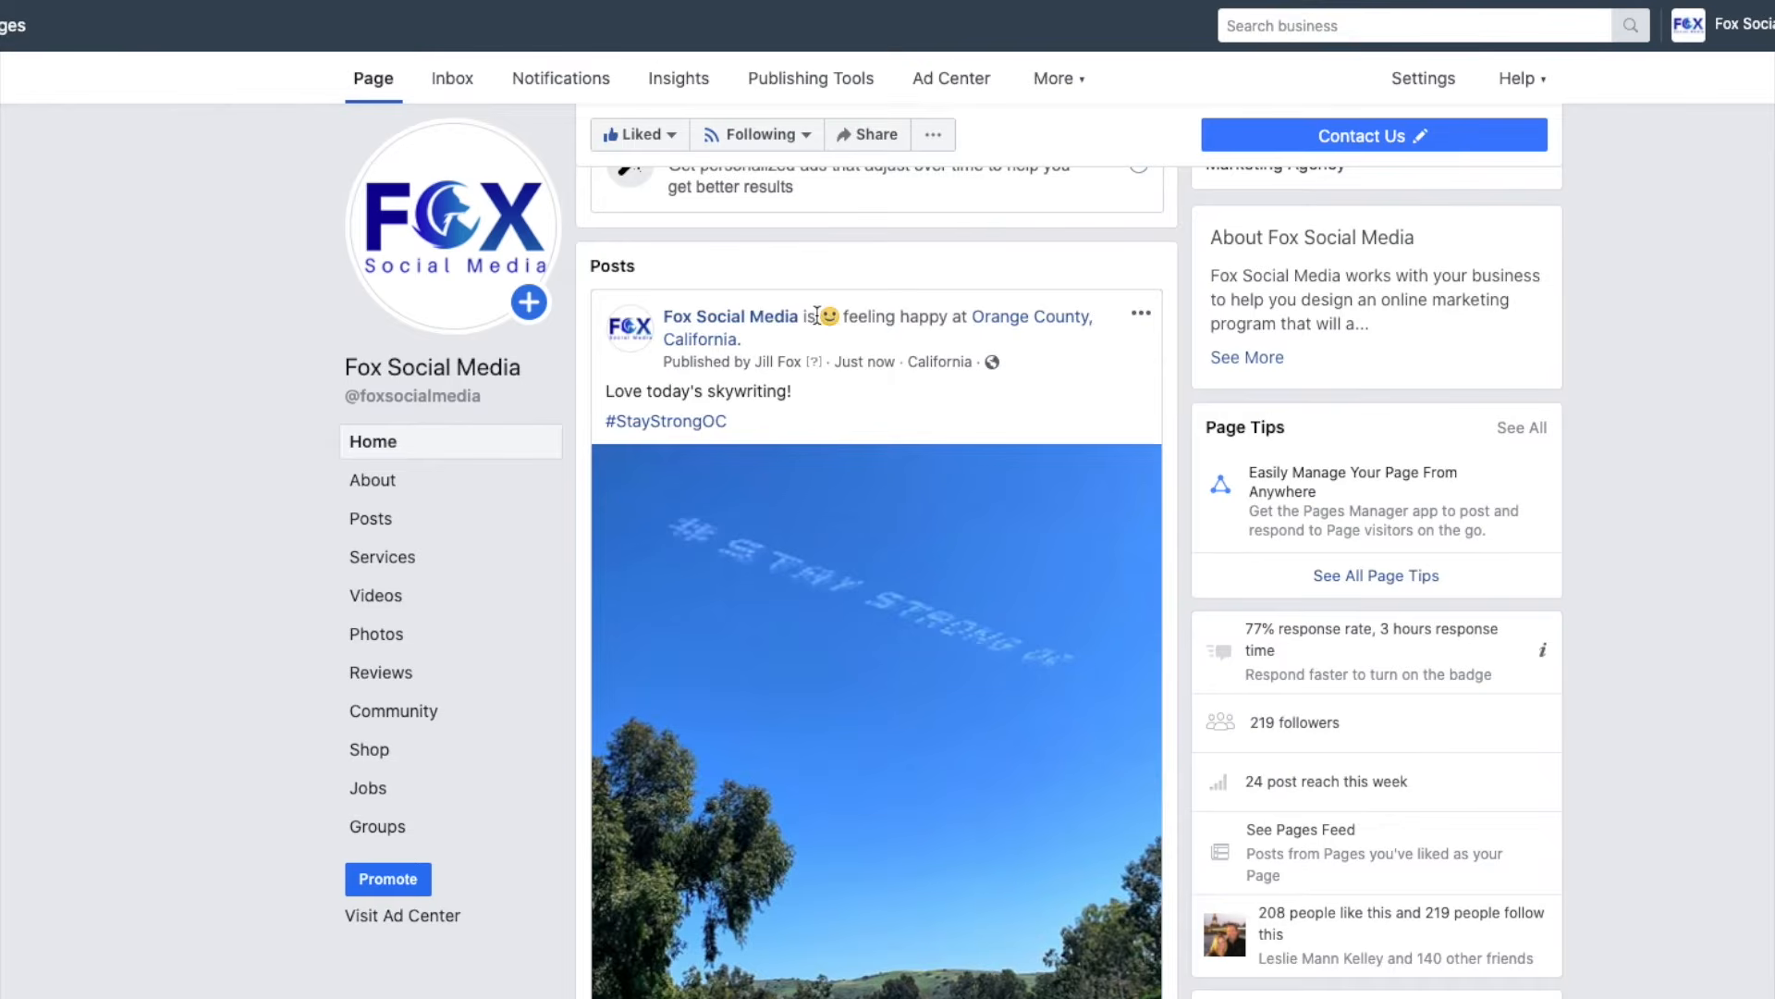
{"action": "mouse_move", "coordinate": [1059, 320]}
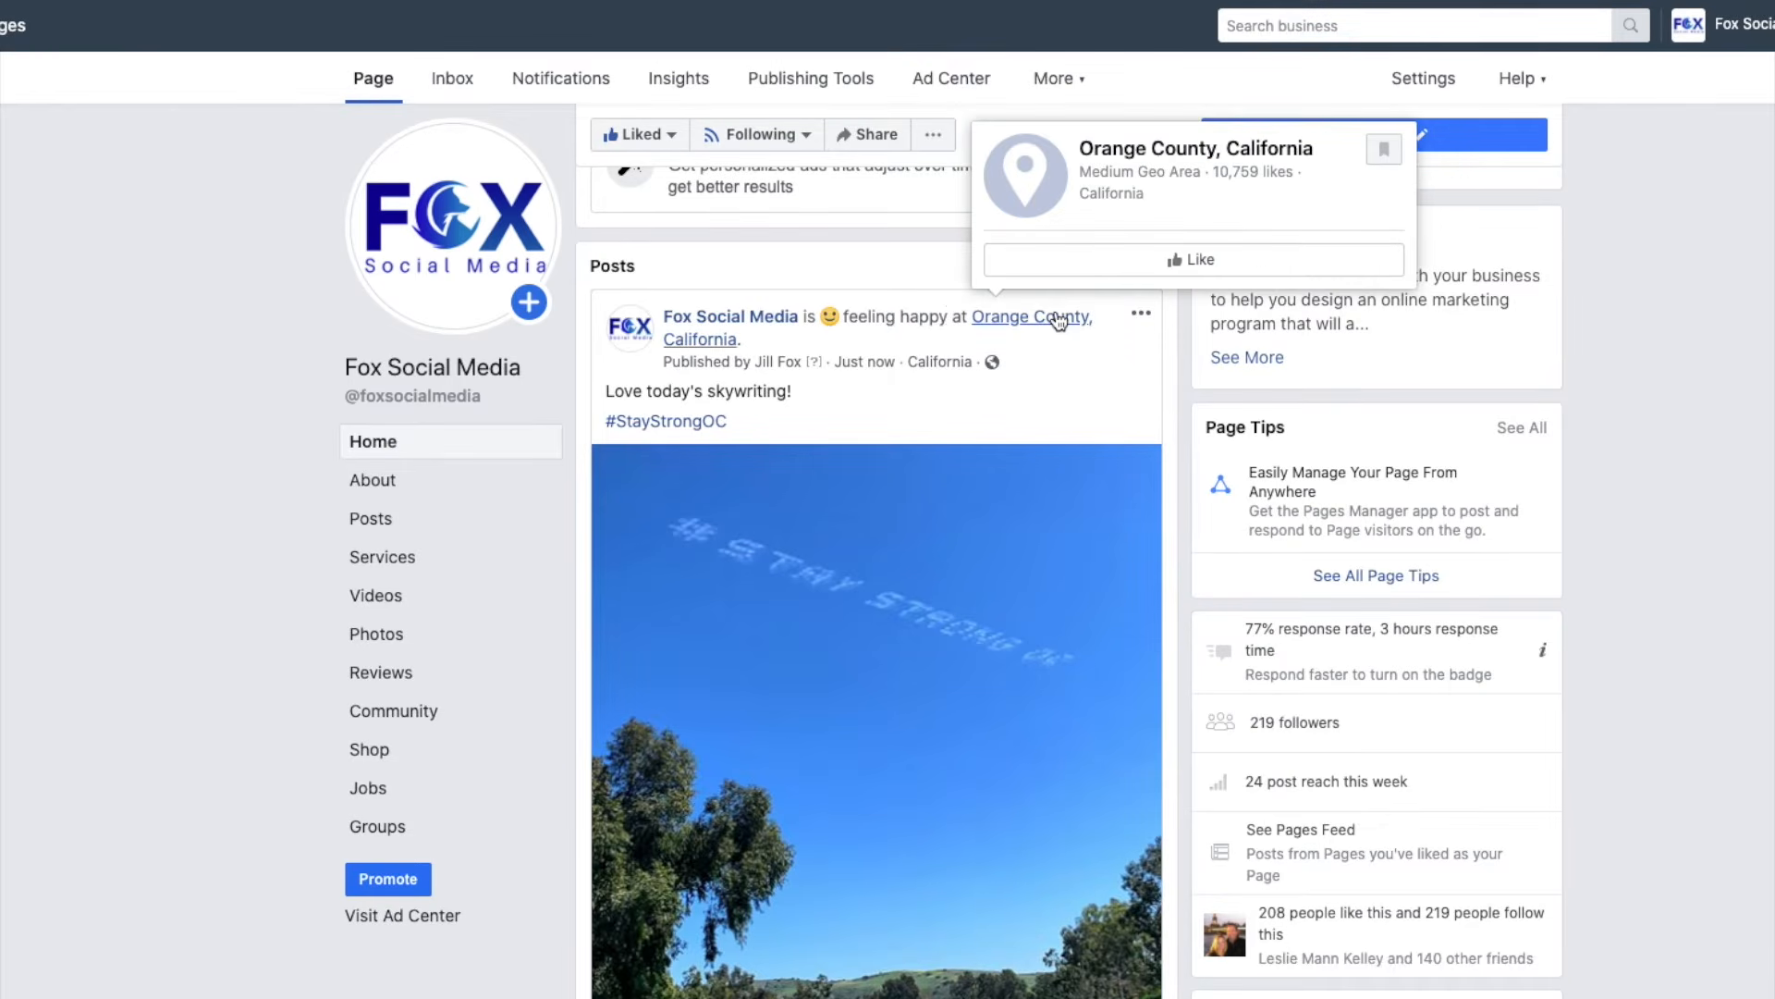
{"action": "scroll", "coordinate": [1025, 339], "scroll_direction": "down", "scroll_amount": 1}
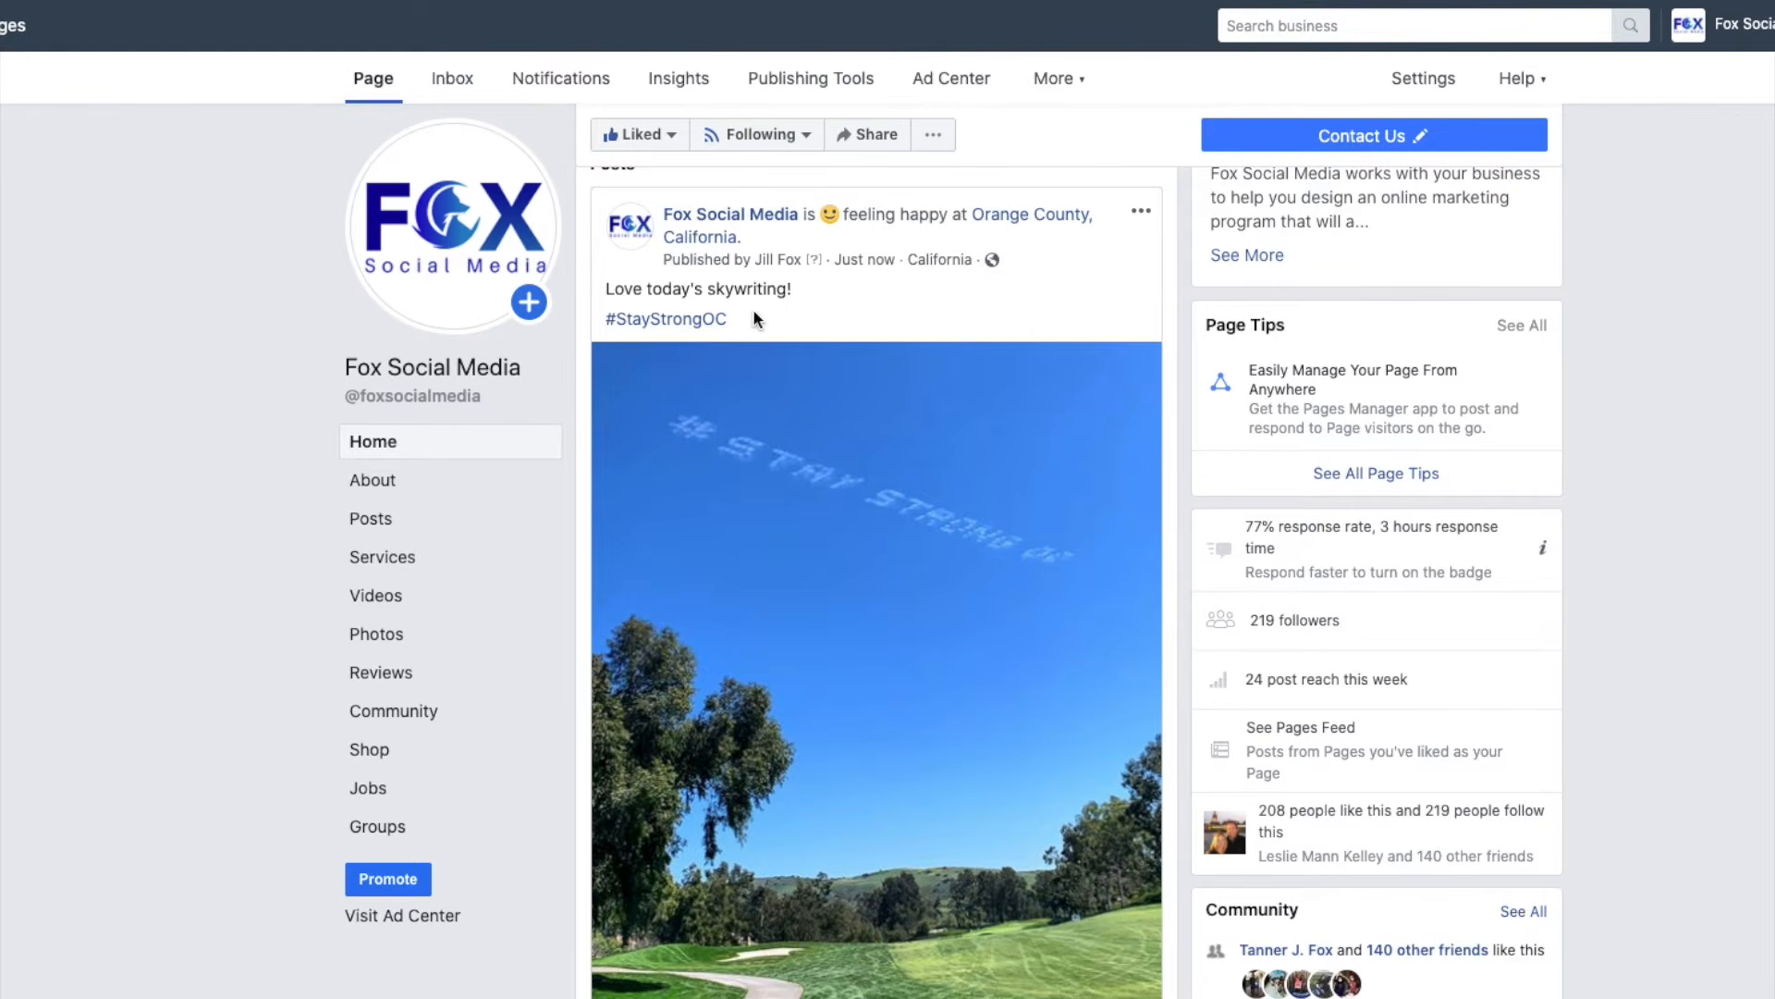
Open the #StayStrongOC hashtag results and scroll through the public posts.
{"action": "left_click", "coordinate": [682, 323]}
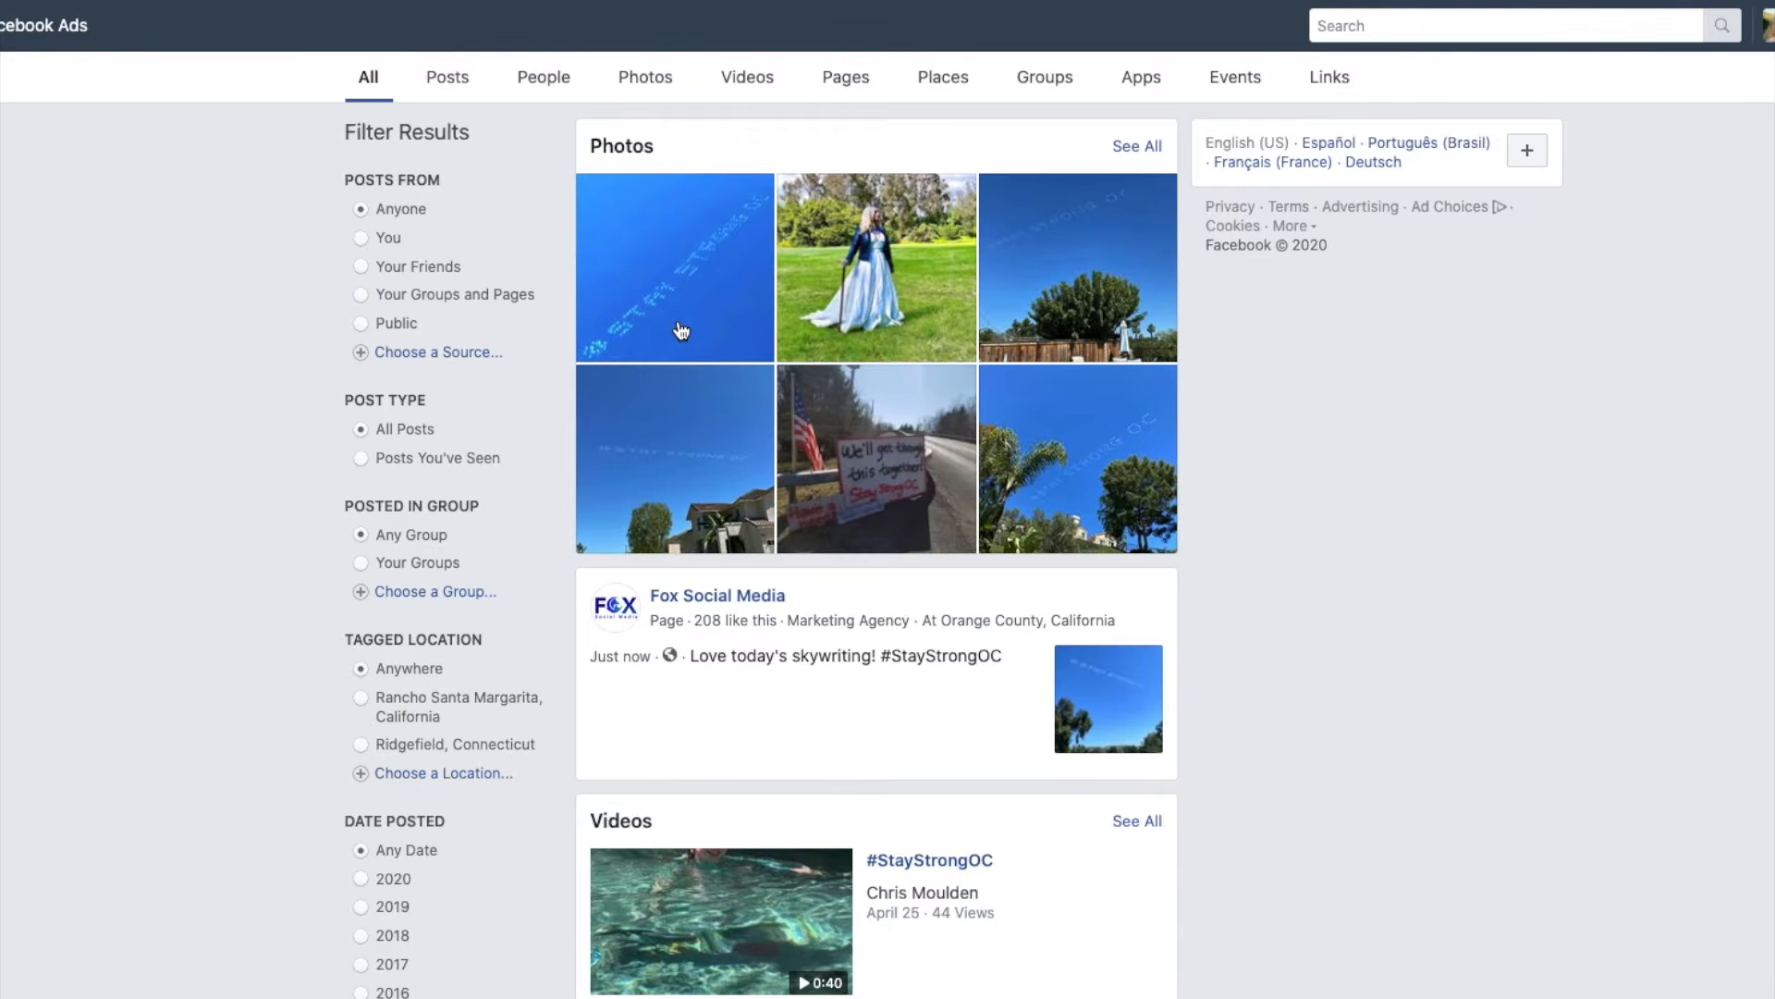
{"action": "scroll", "coordinate": [682, 331], "scroll_direction": "down", "scroll_amount": 2}
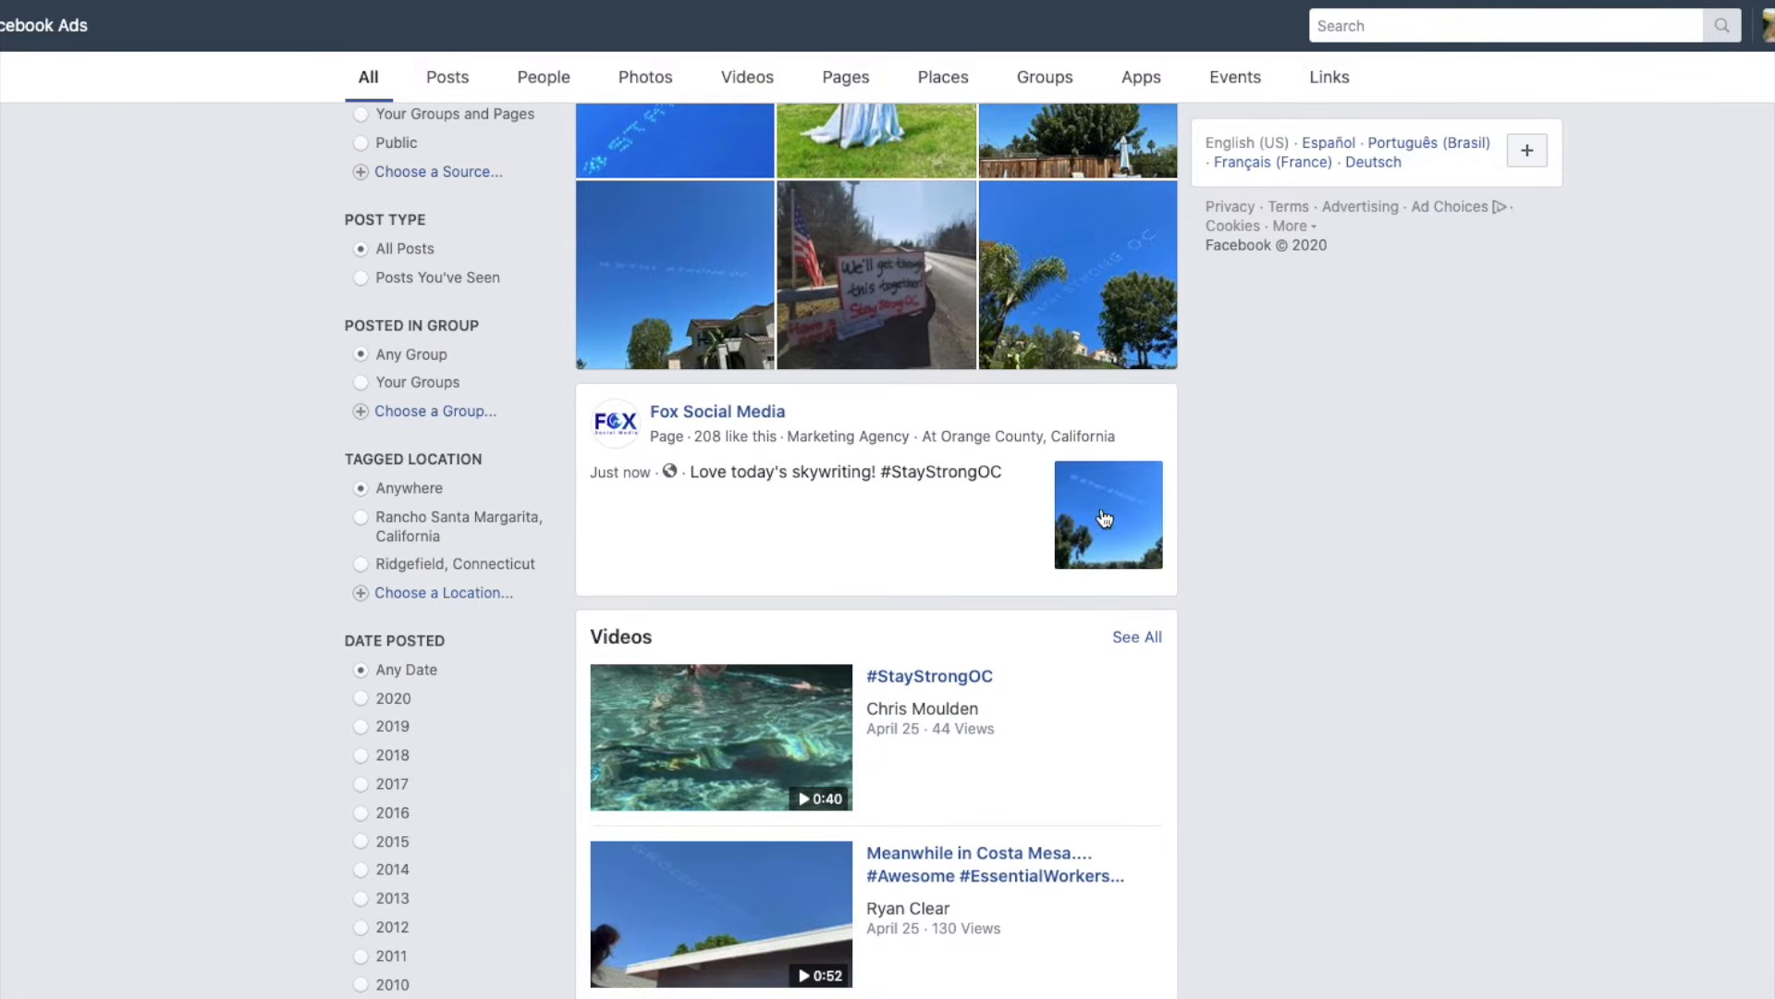
{"action": "scroll", "coordinate": [1105, 517], "scroll_direction": "down", "scroll_amount": 9}
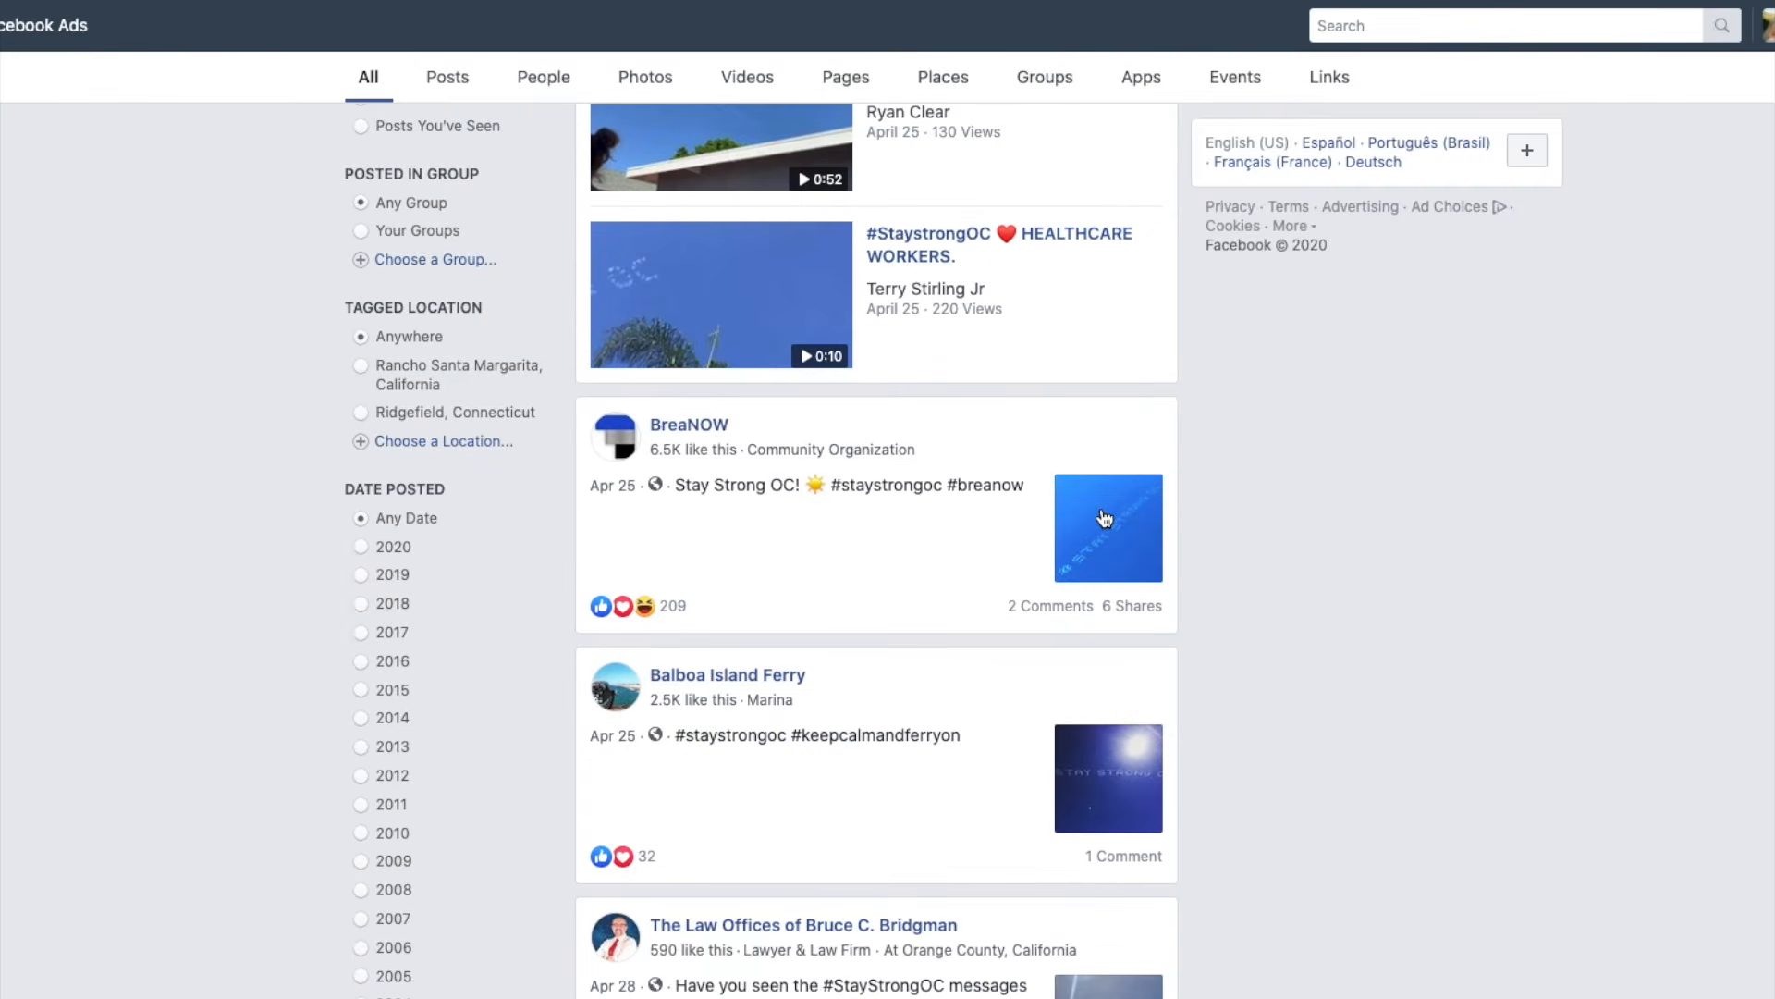
{"action": "scroll", "coordinate": [1105, 518], "scroll_direction": "down", "scroll_amount": 10}
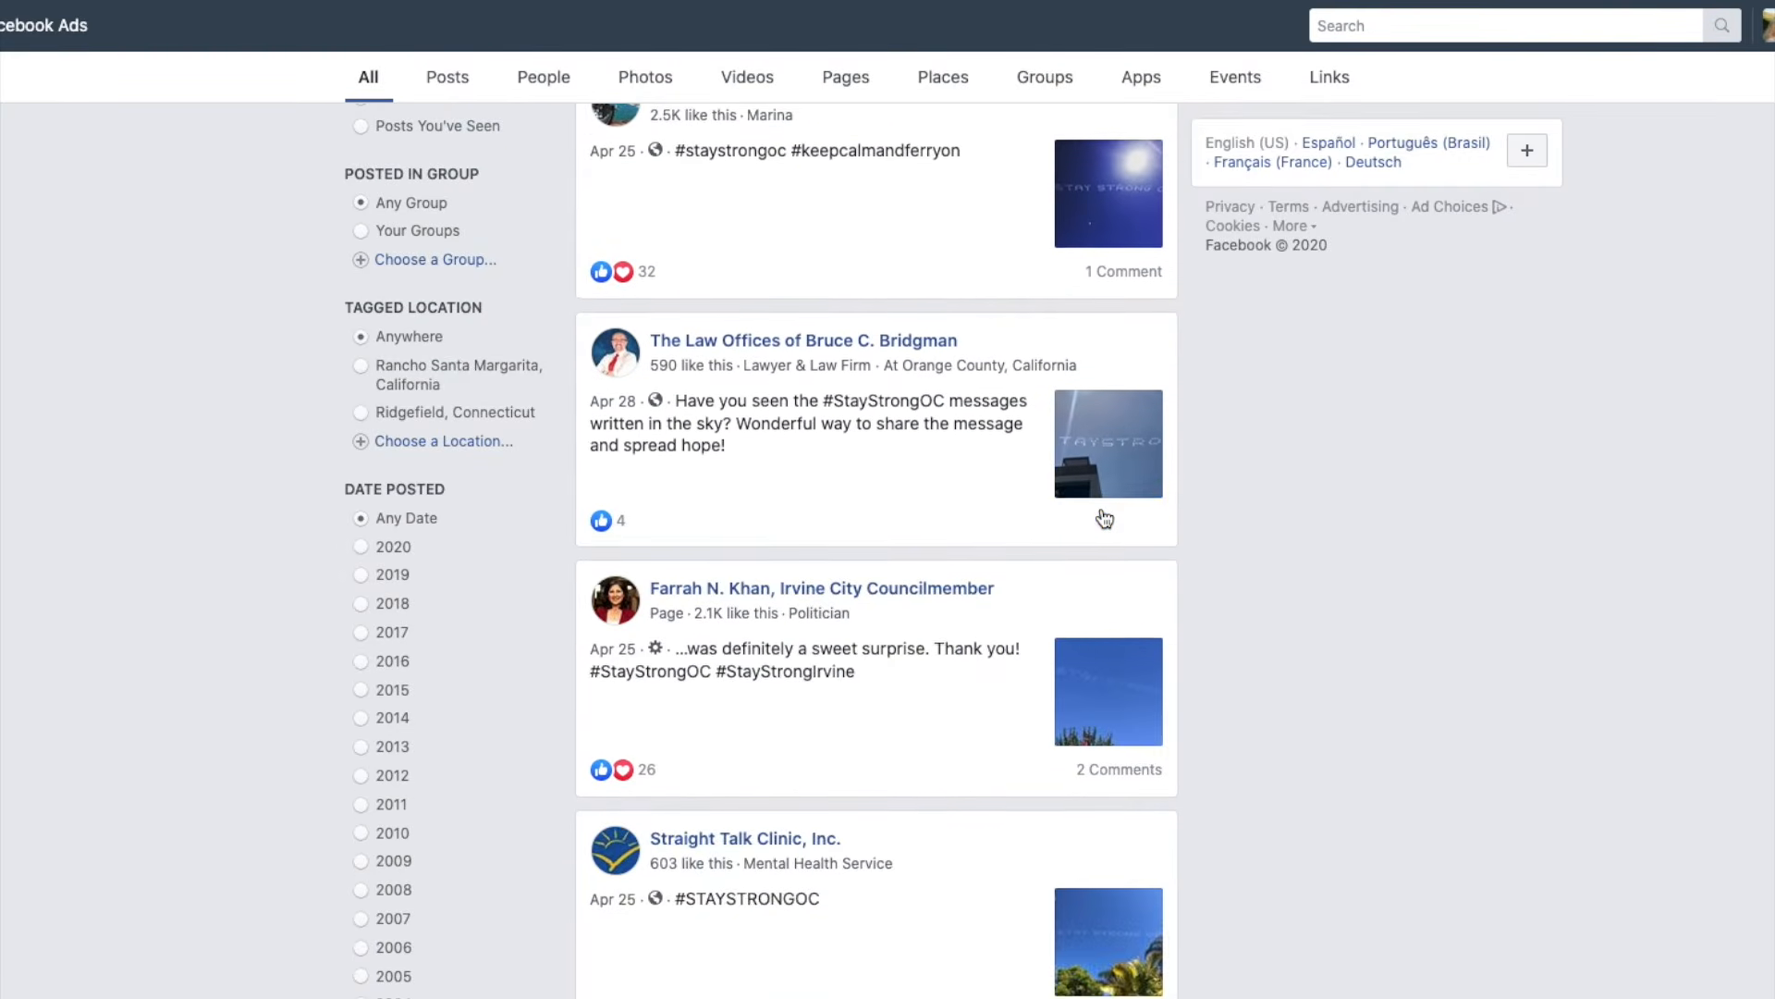
{"action": "scroll", "coordinate": [1105, 517], "scroll_direction": "down", "scroll_amount": 9}
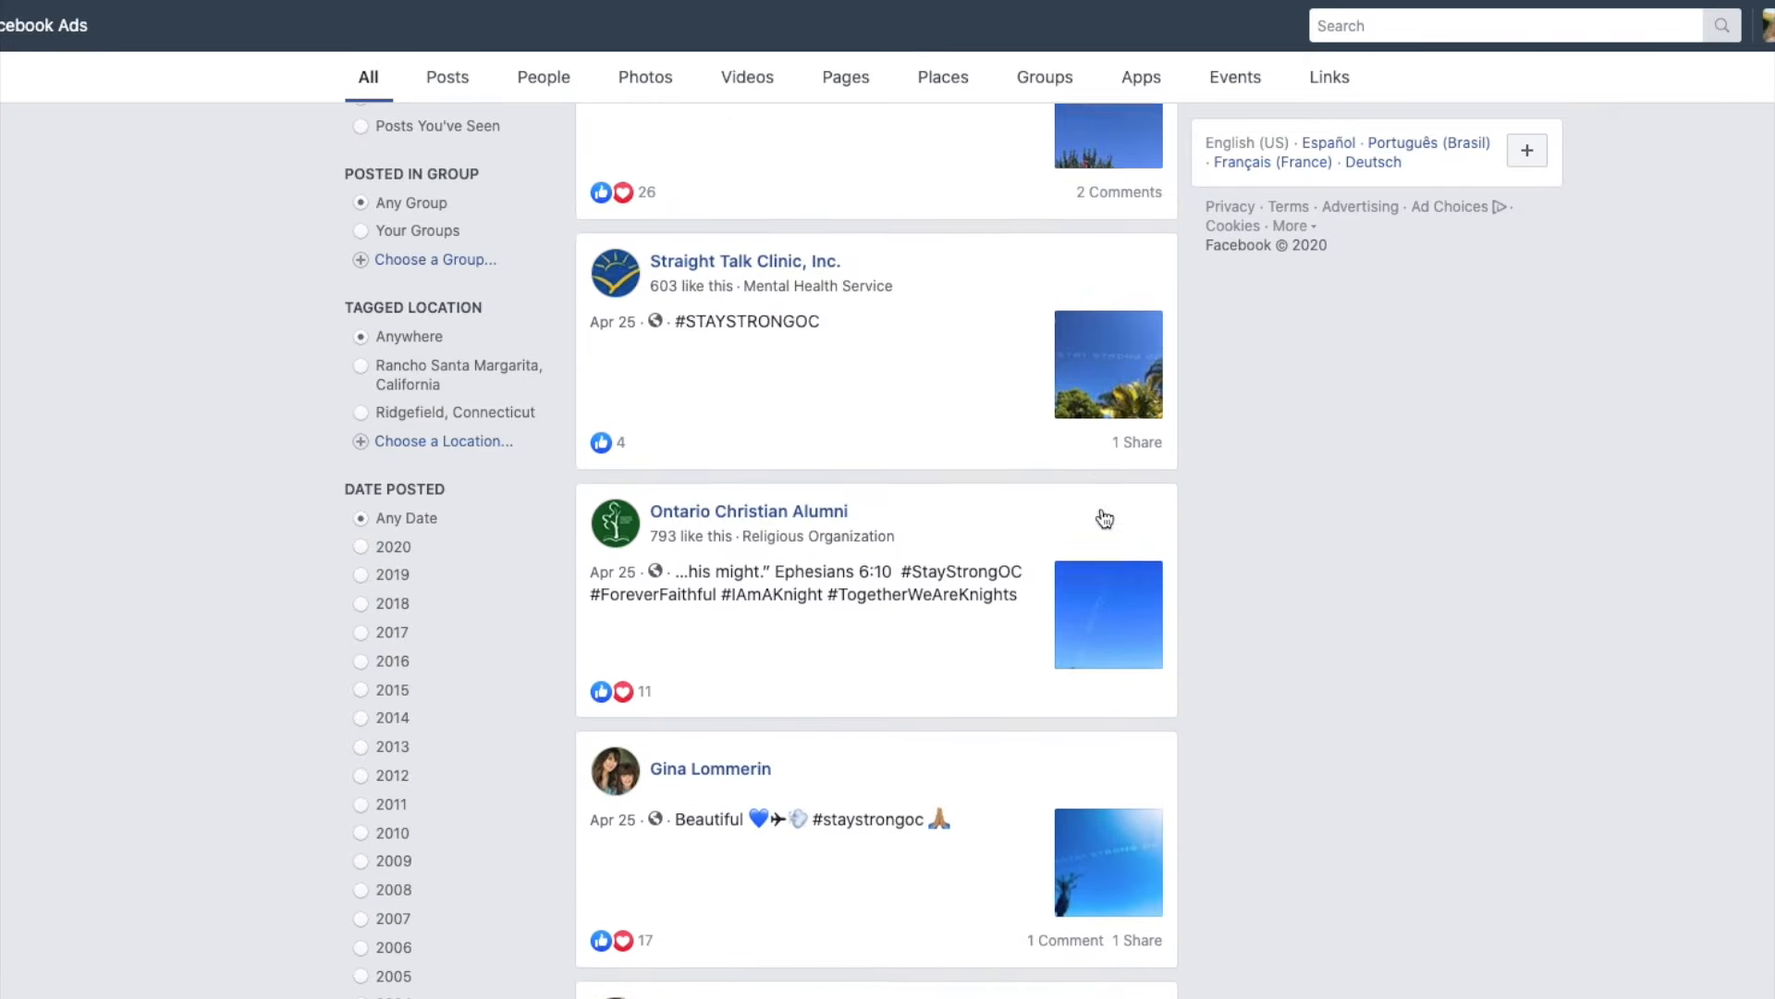
{"action": "scroll", "coordinate": [1105, 518], "scroll_direction": "down", "scroll_amount": 6}
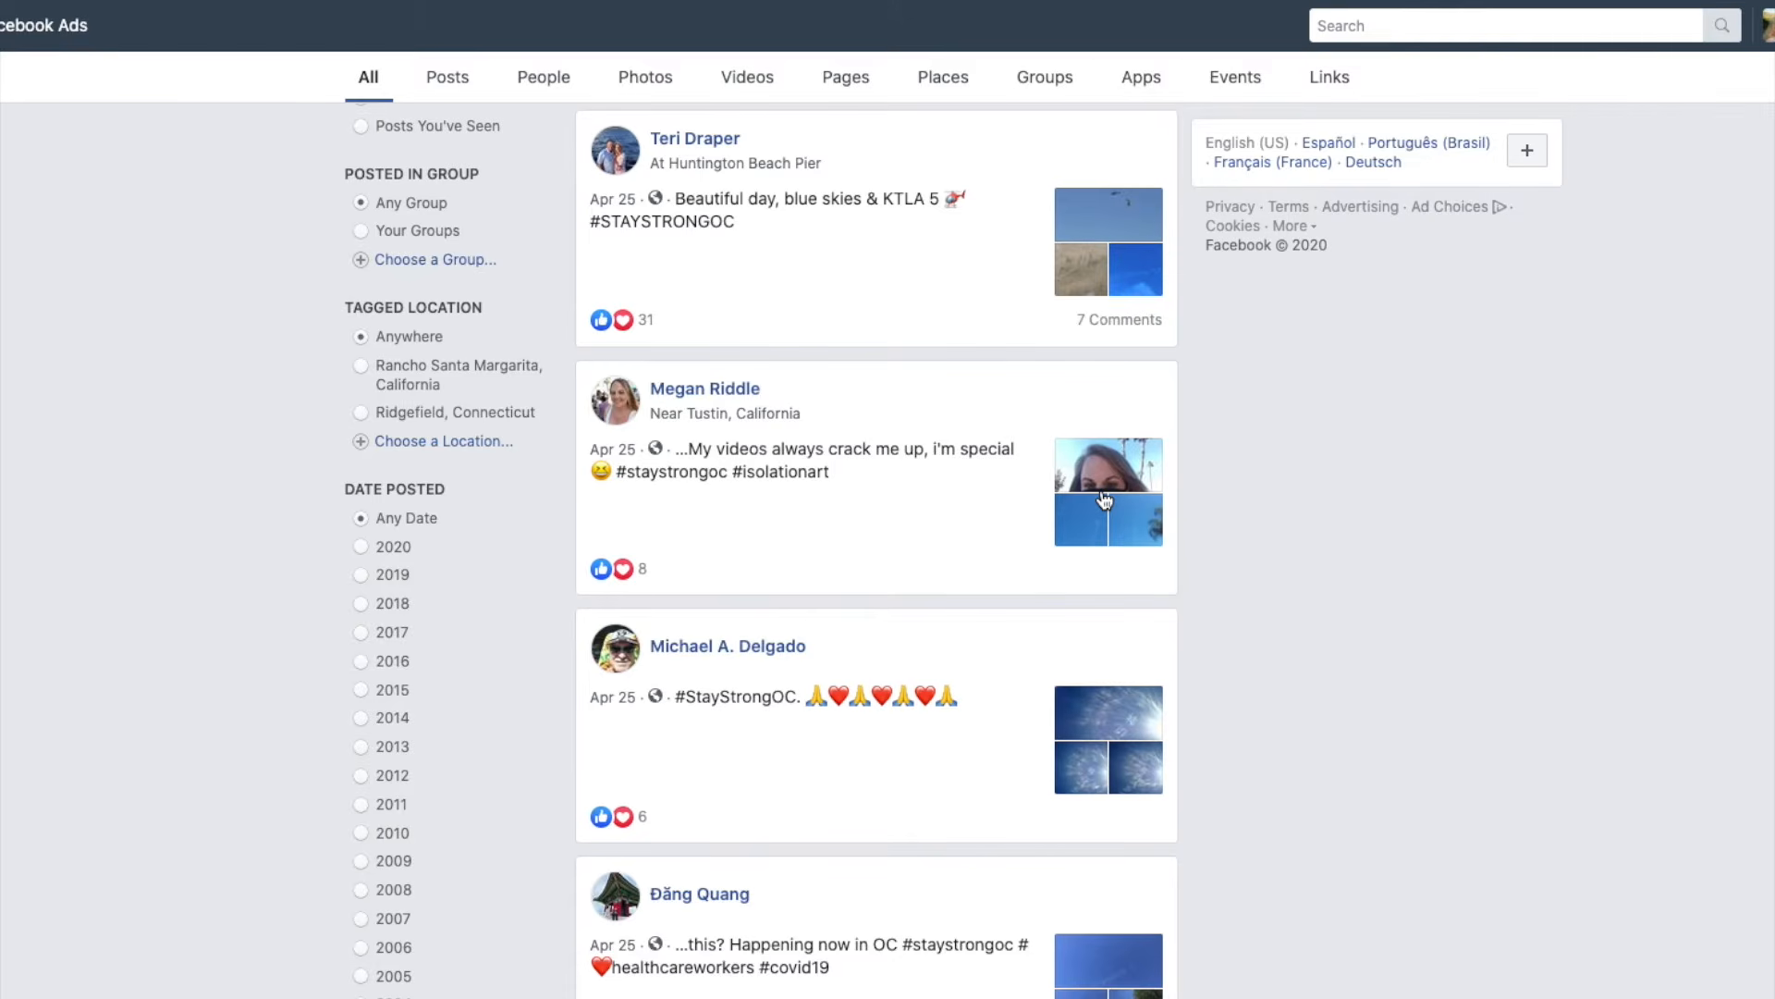
{"action": "scroll", "coordinate": [1105, 499], "scroll_direction": "up", "scroll_amount": 13}
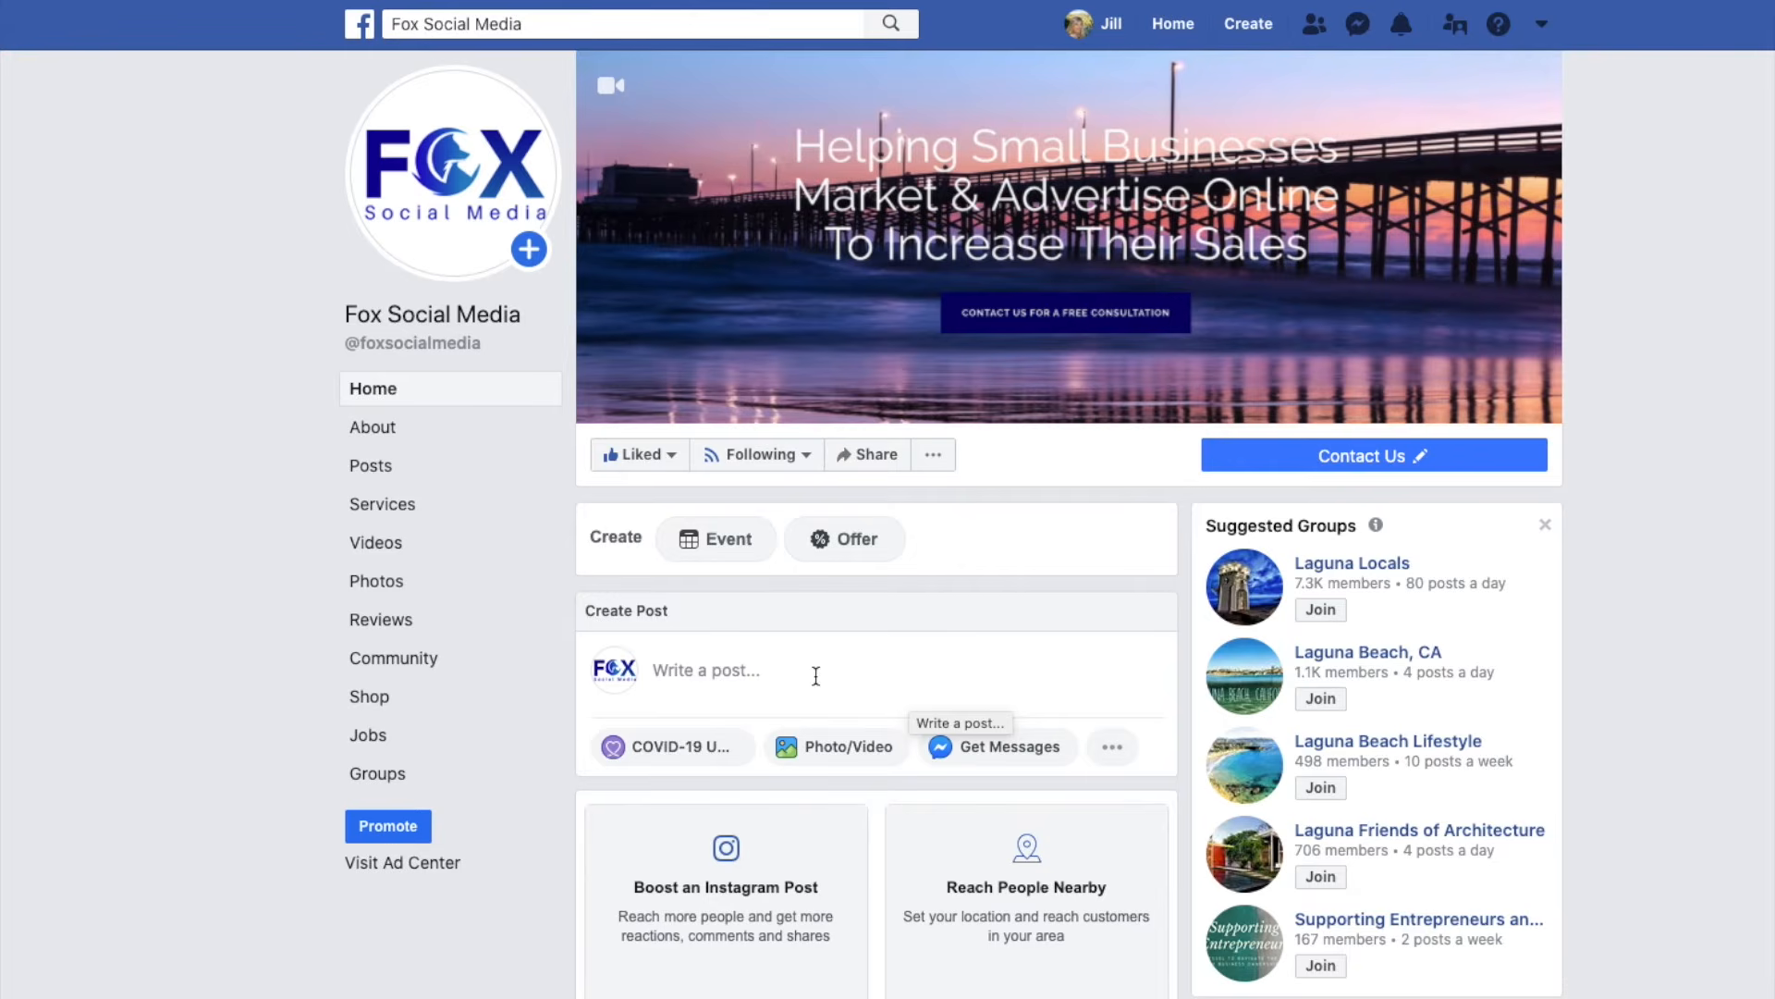
Start a new page post and upload the Tampa Expo .mp4 video from the Desktop.
{"action": "left_click", "coordinate": [657, 667]}
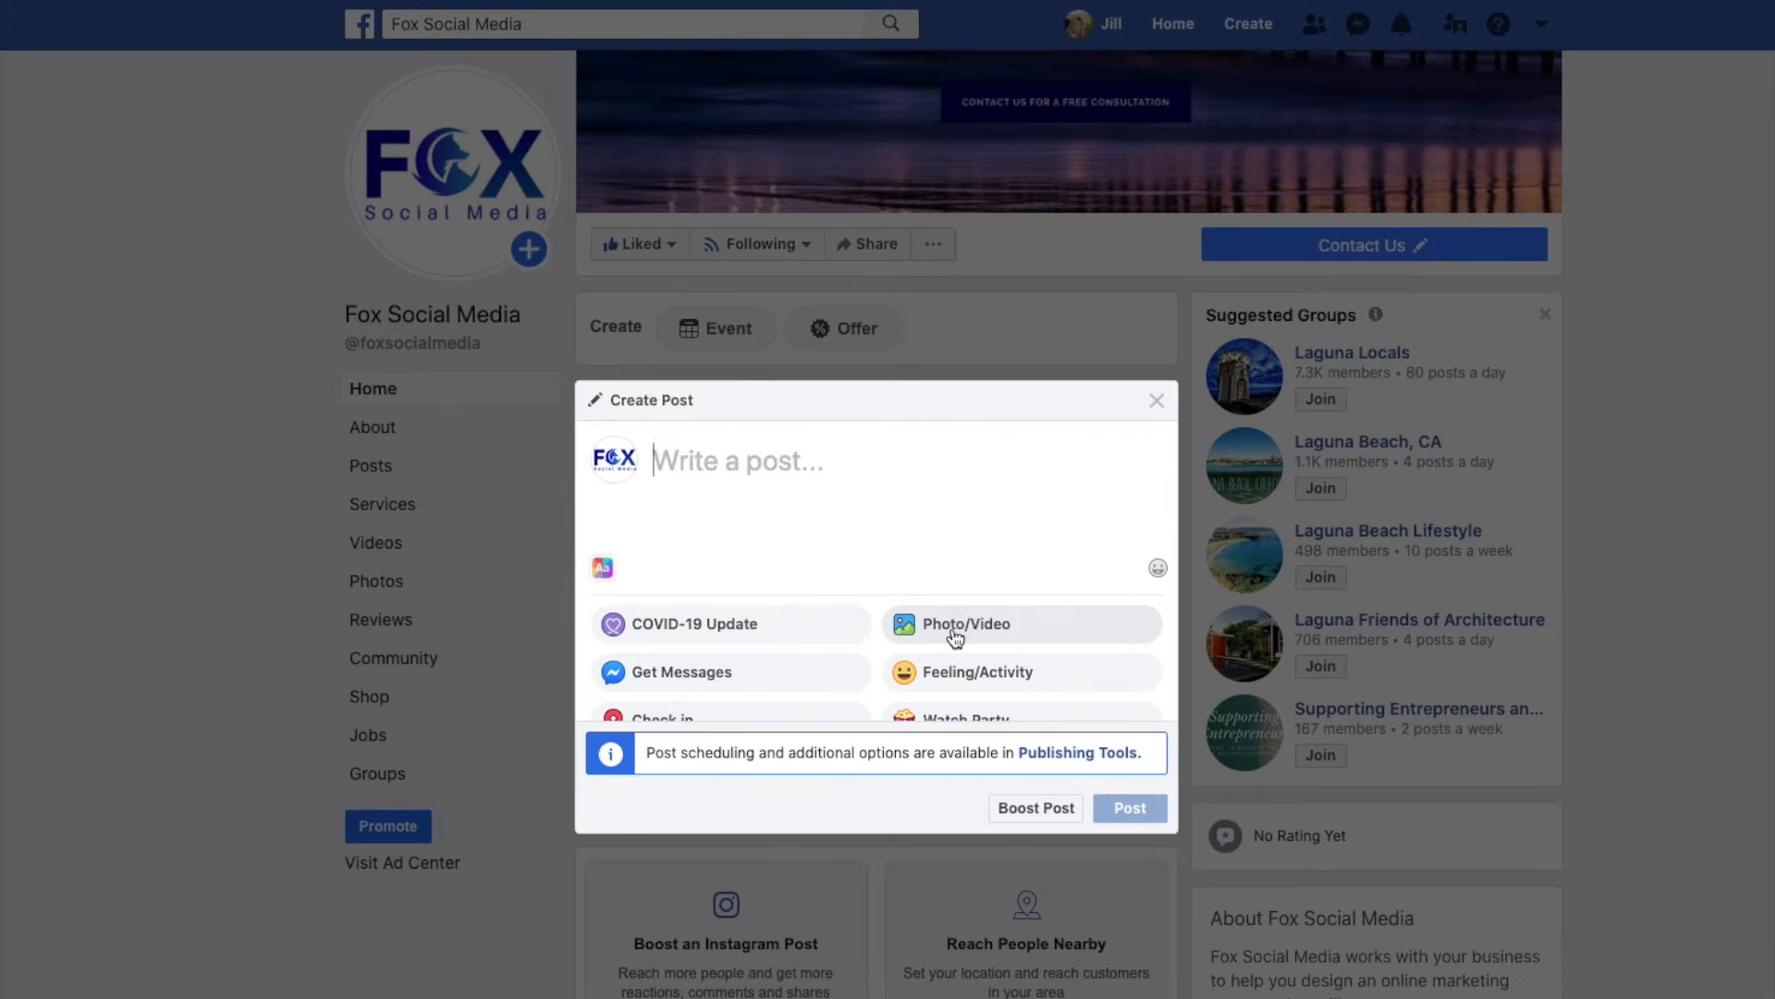
{"action": "left_click", "coordinate": [955, 636]}
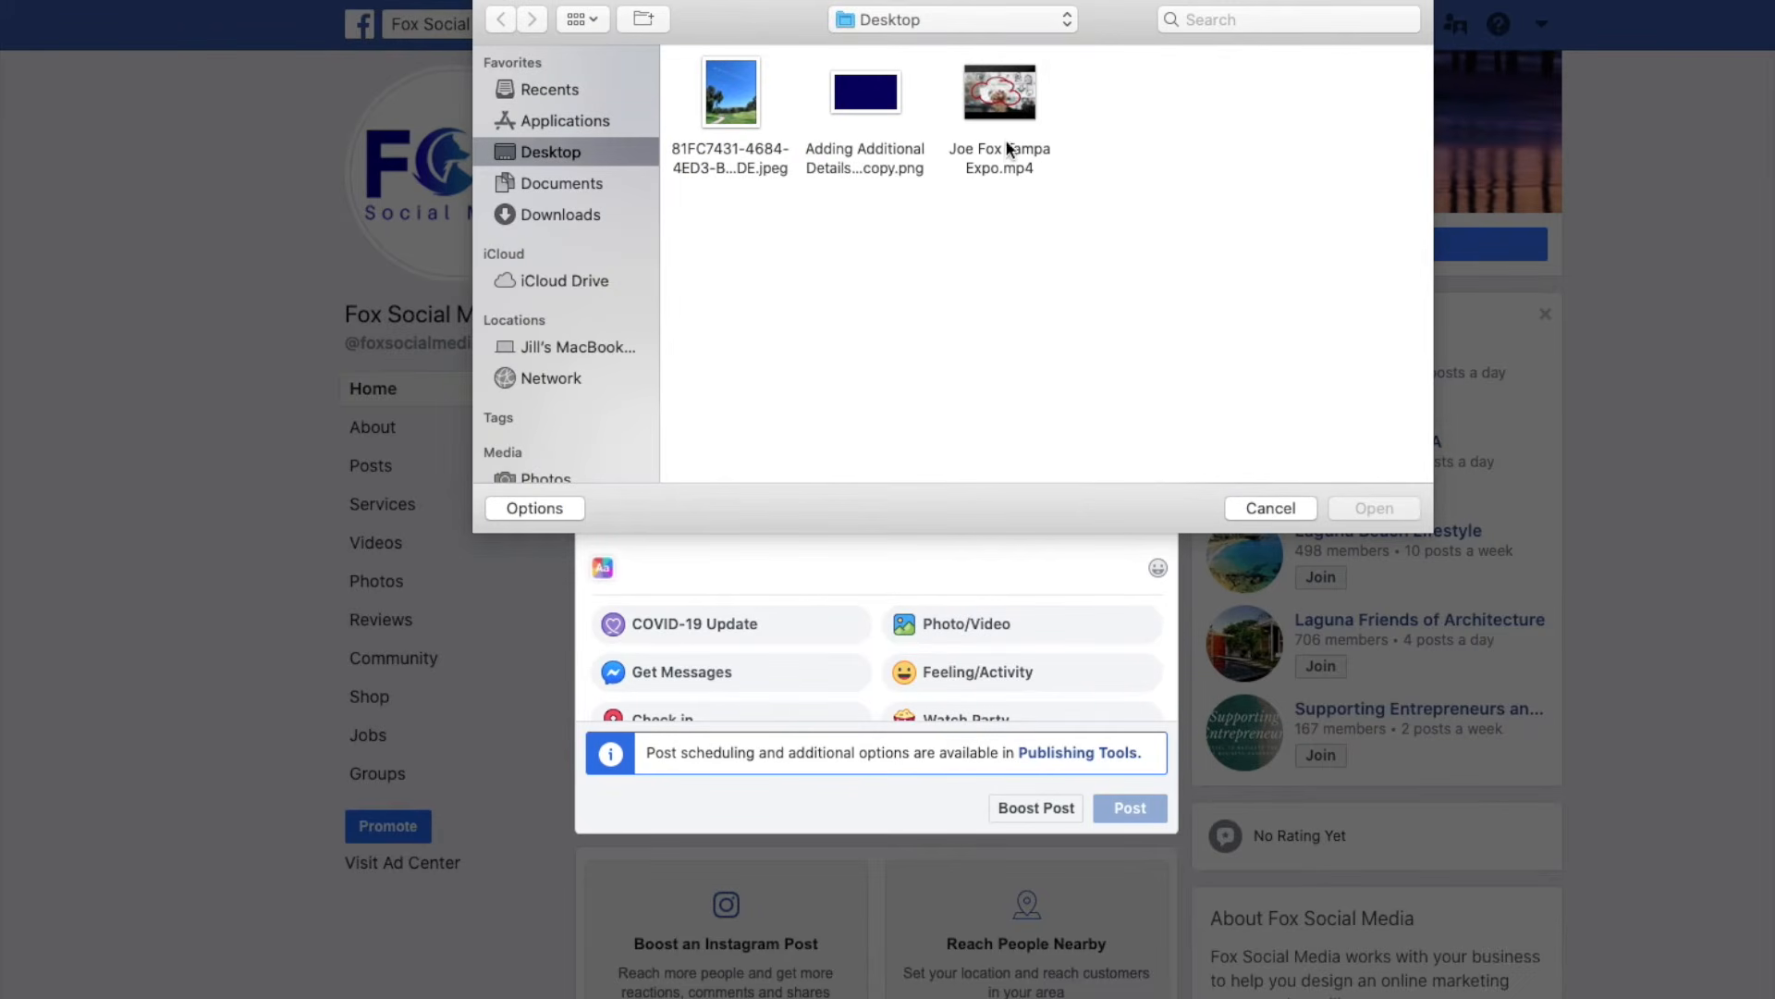
{"action": "left_click", "coordinate": [1028, 115]}
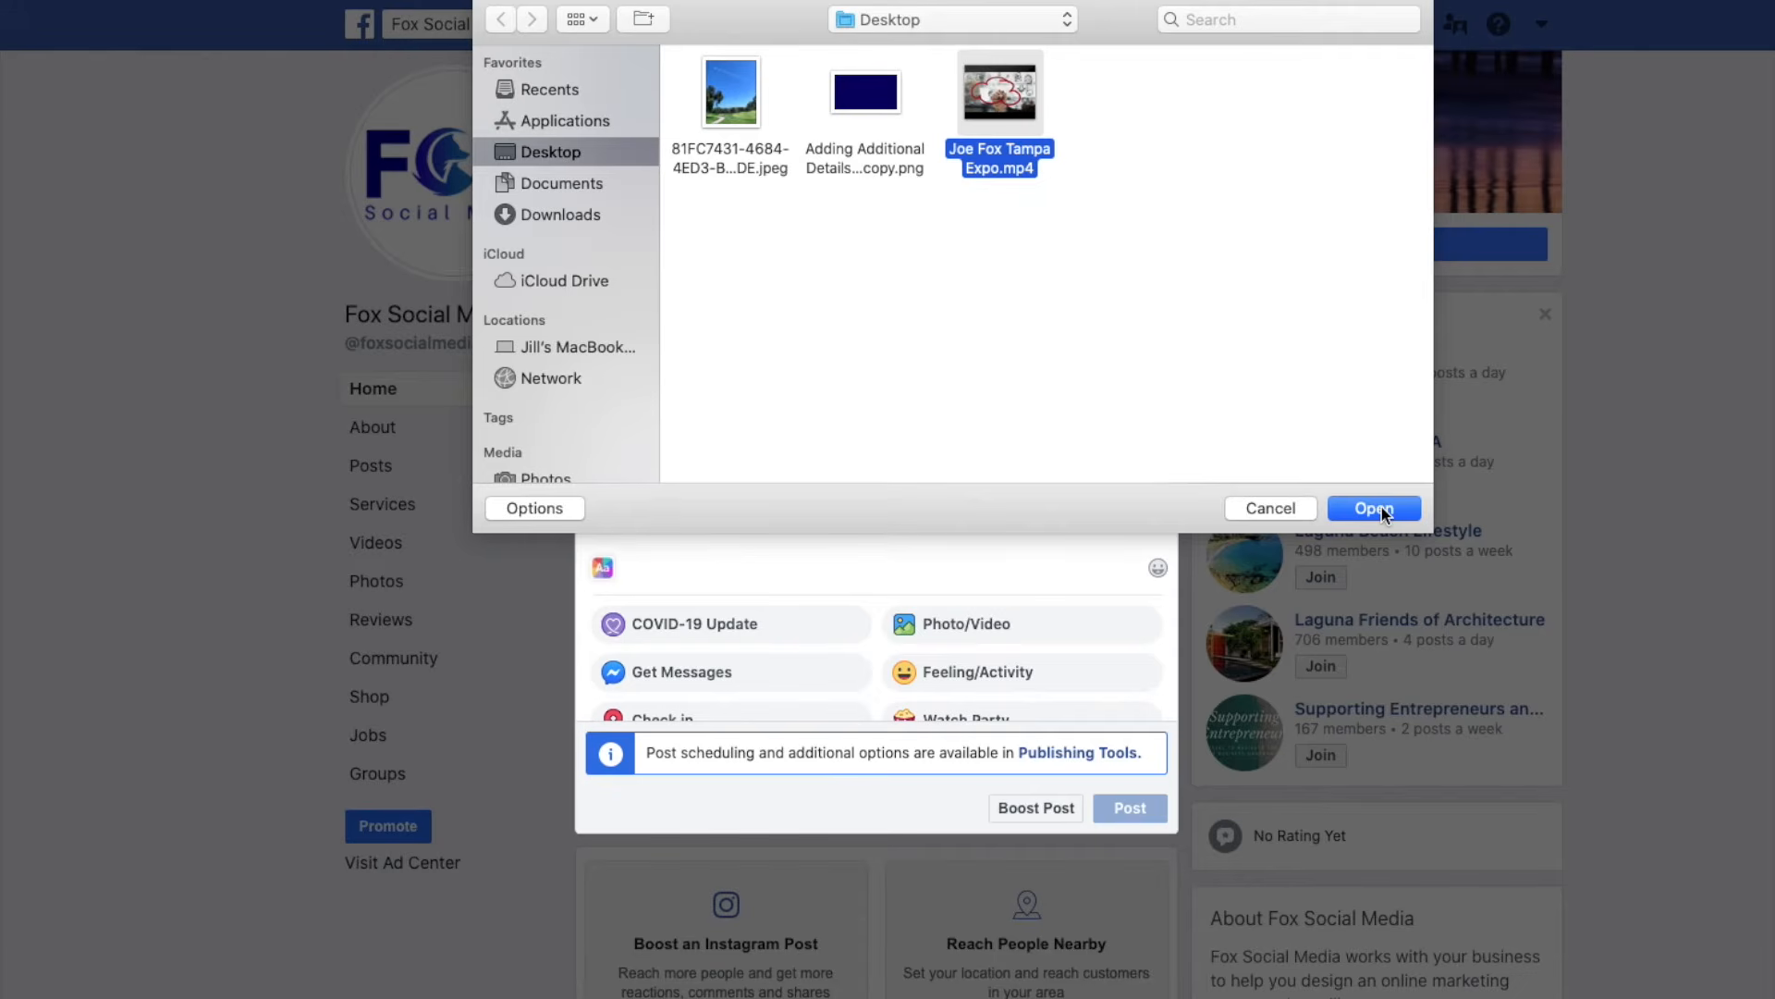
{"action": "left_click", "coordinate": [1379, 508]}
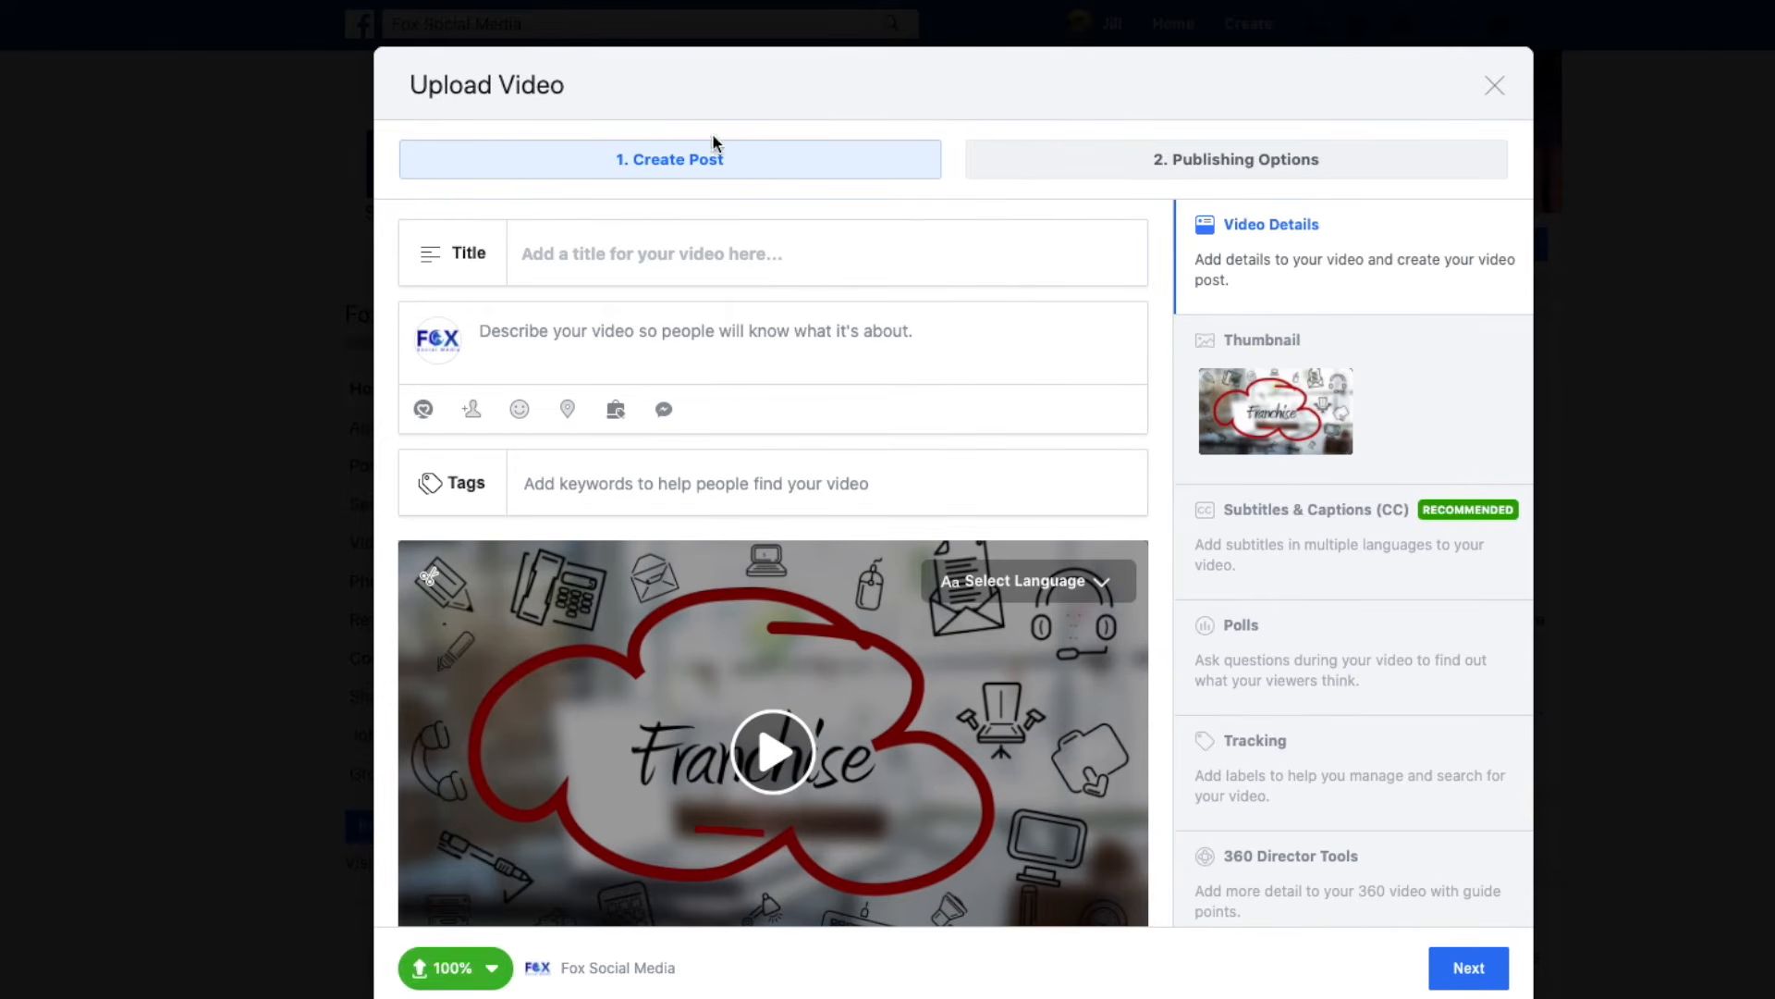
Enter the title 'Come To The Franchise Expo!' and the description 'This show is on May 5th, 2020 in tampa, FL'.
{"action": "left_click", "coordinate": [528, 257]}
{"action": "type", "text": "Come To"}
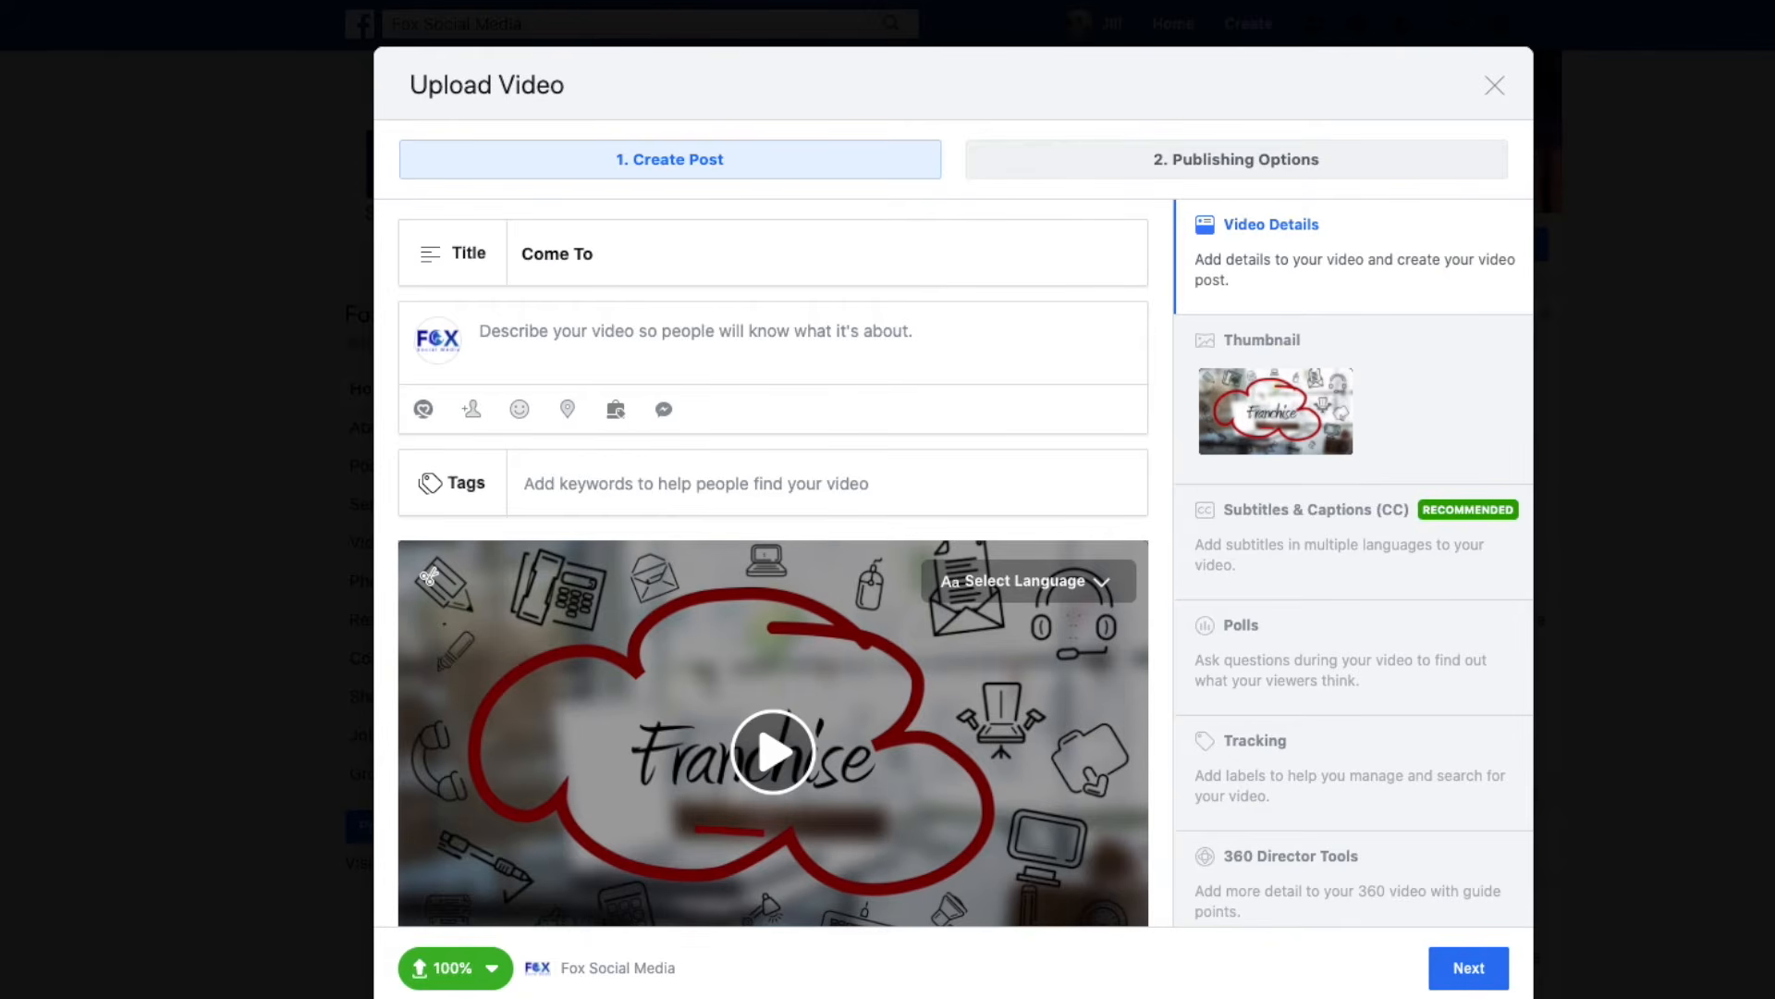
{"action": "type", "text": " The Franchise Expo!"}
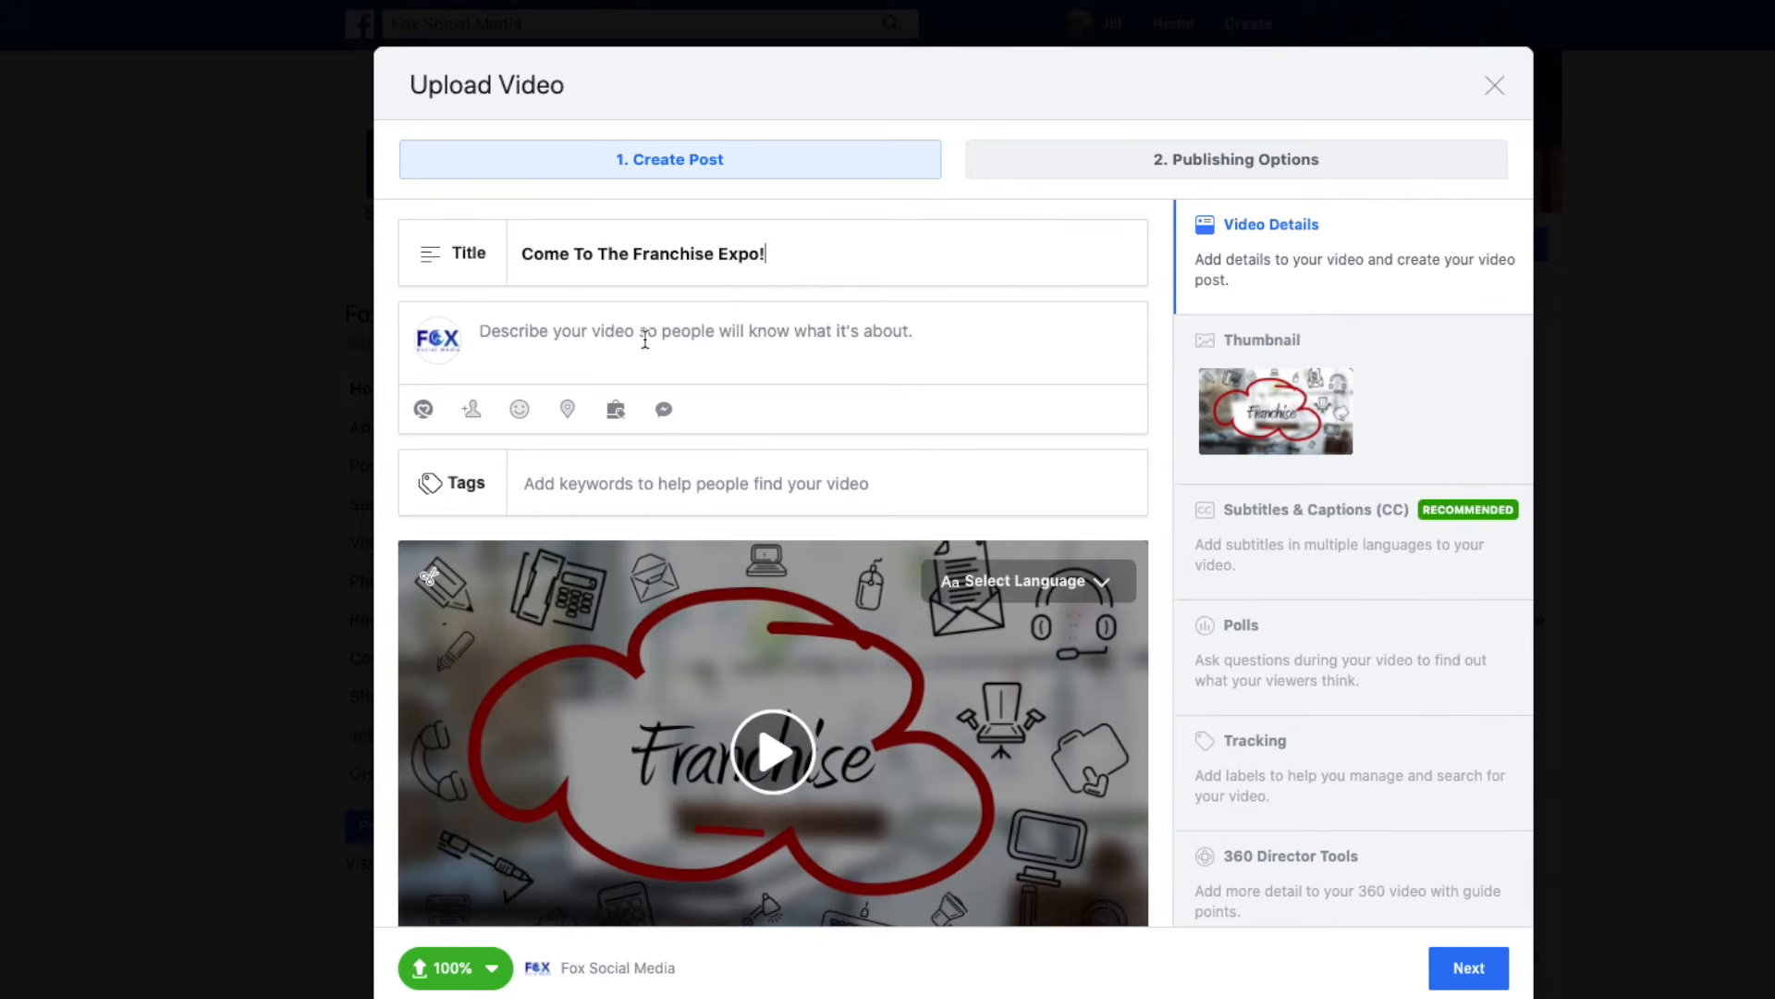
{"action": "left_click", "coordinate": [480, 331]}
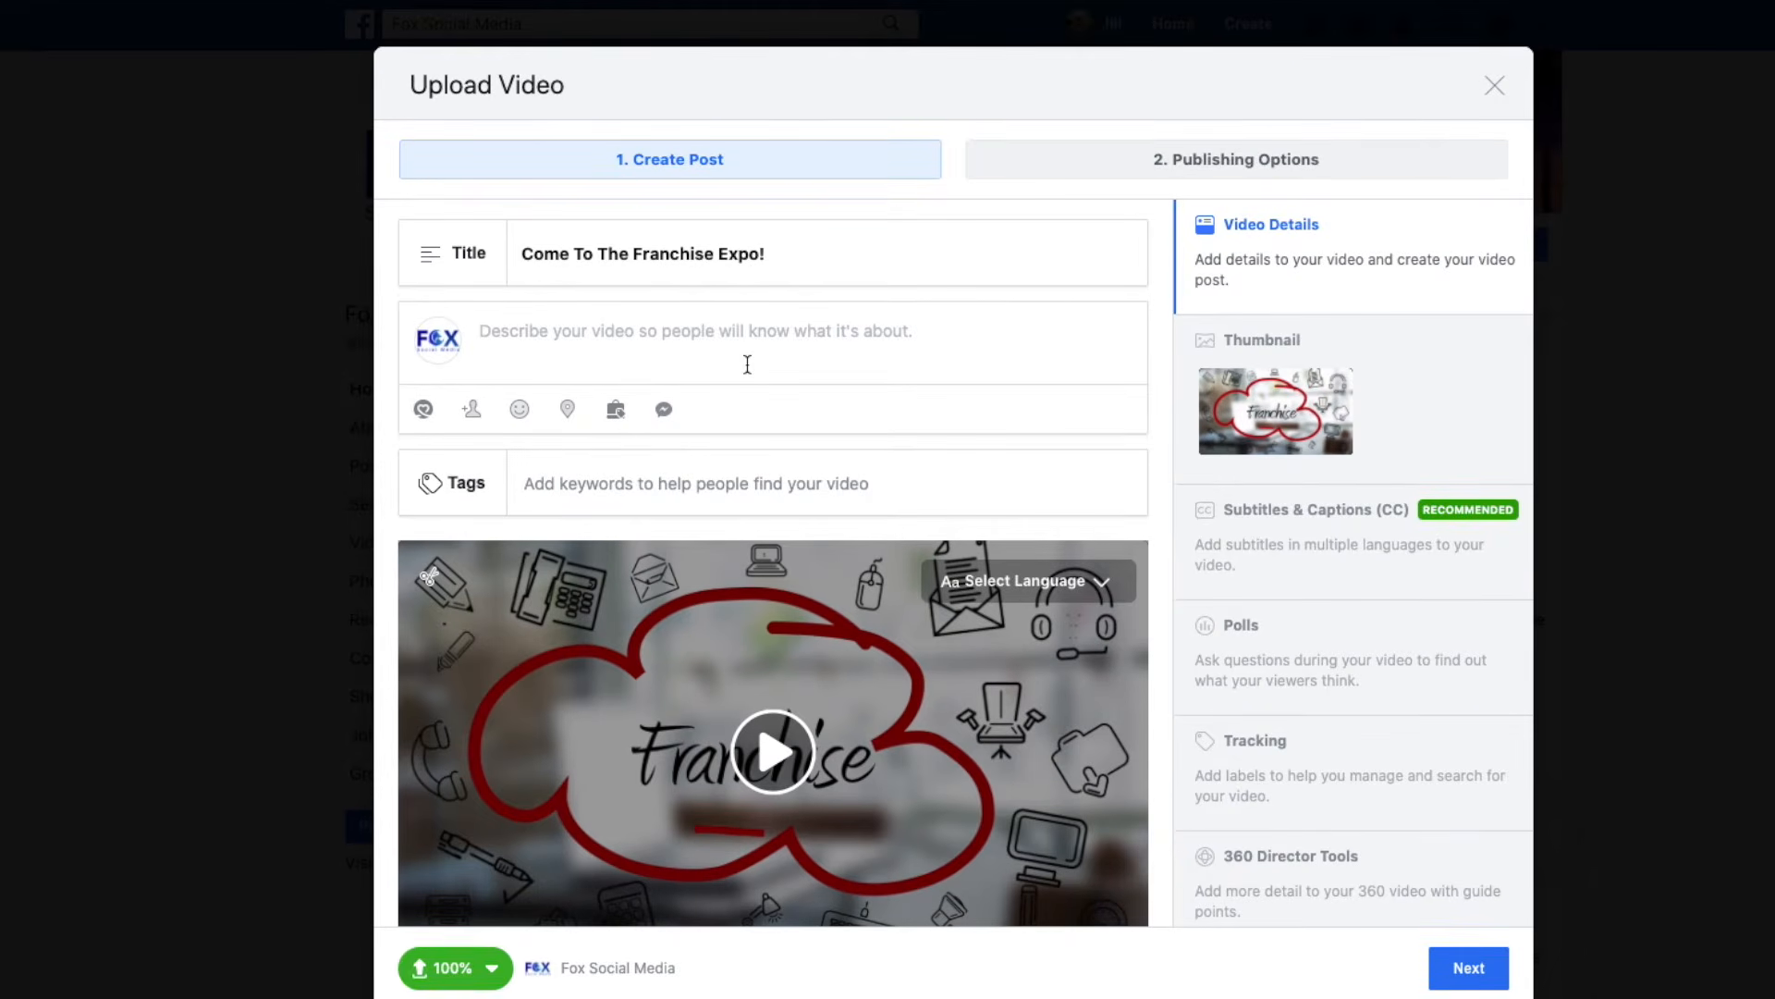
{"action": "type", "text": "Thi"}
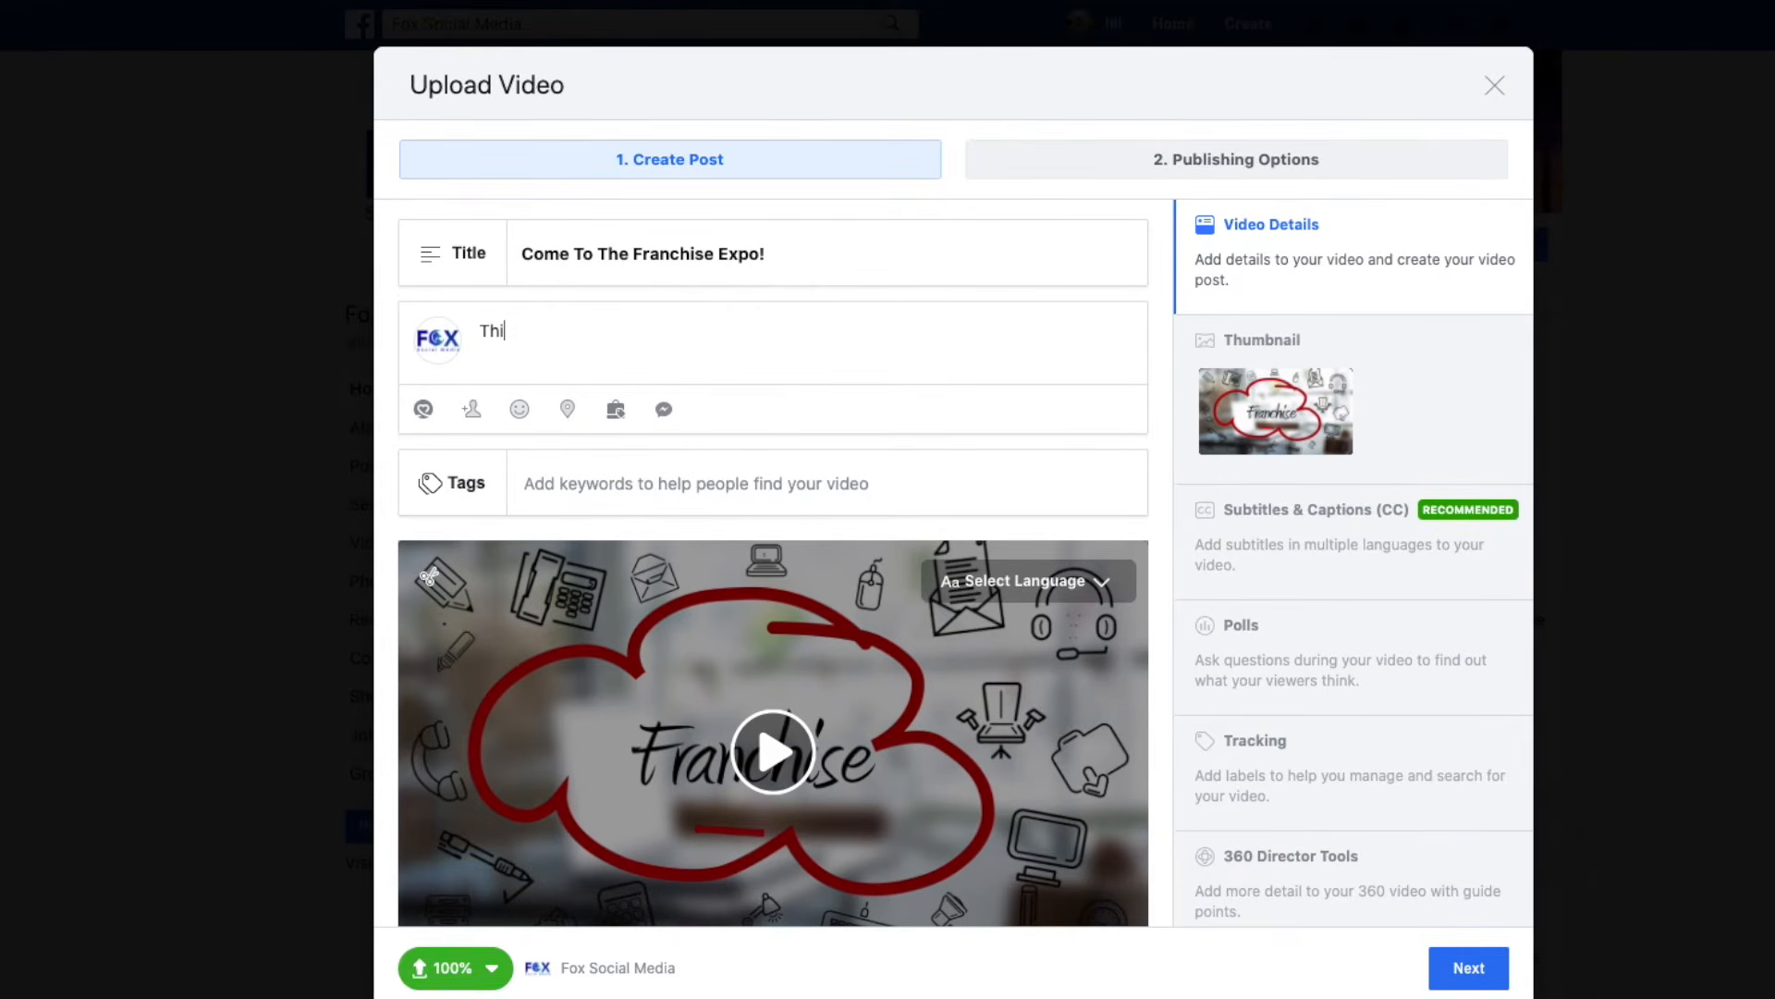
{"action": "type", "text": "s show is on May 5"}
{"action": "type", "text": "th"}
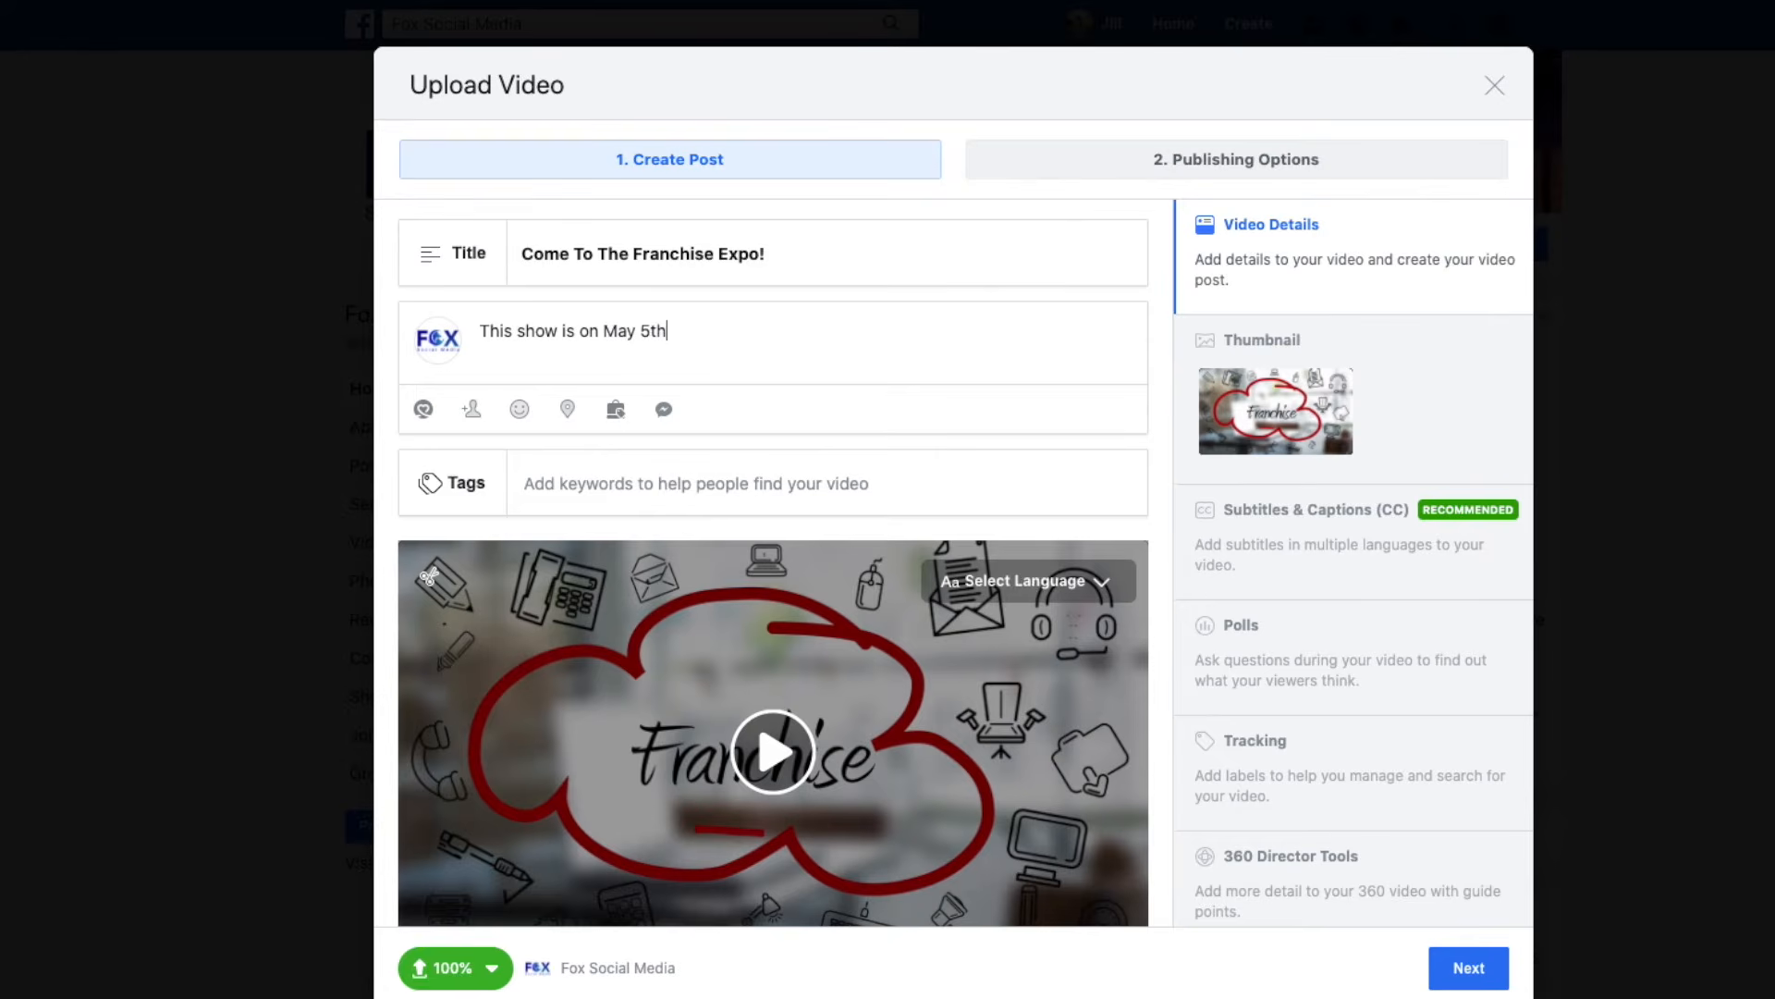
{"action": "type", "text": ", 2020 in tampa, FL"}
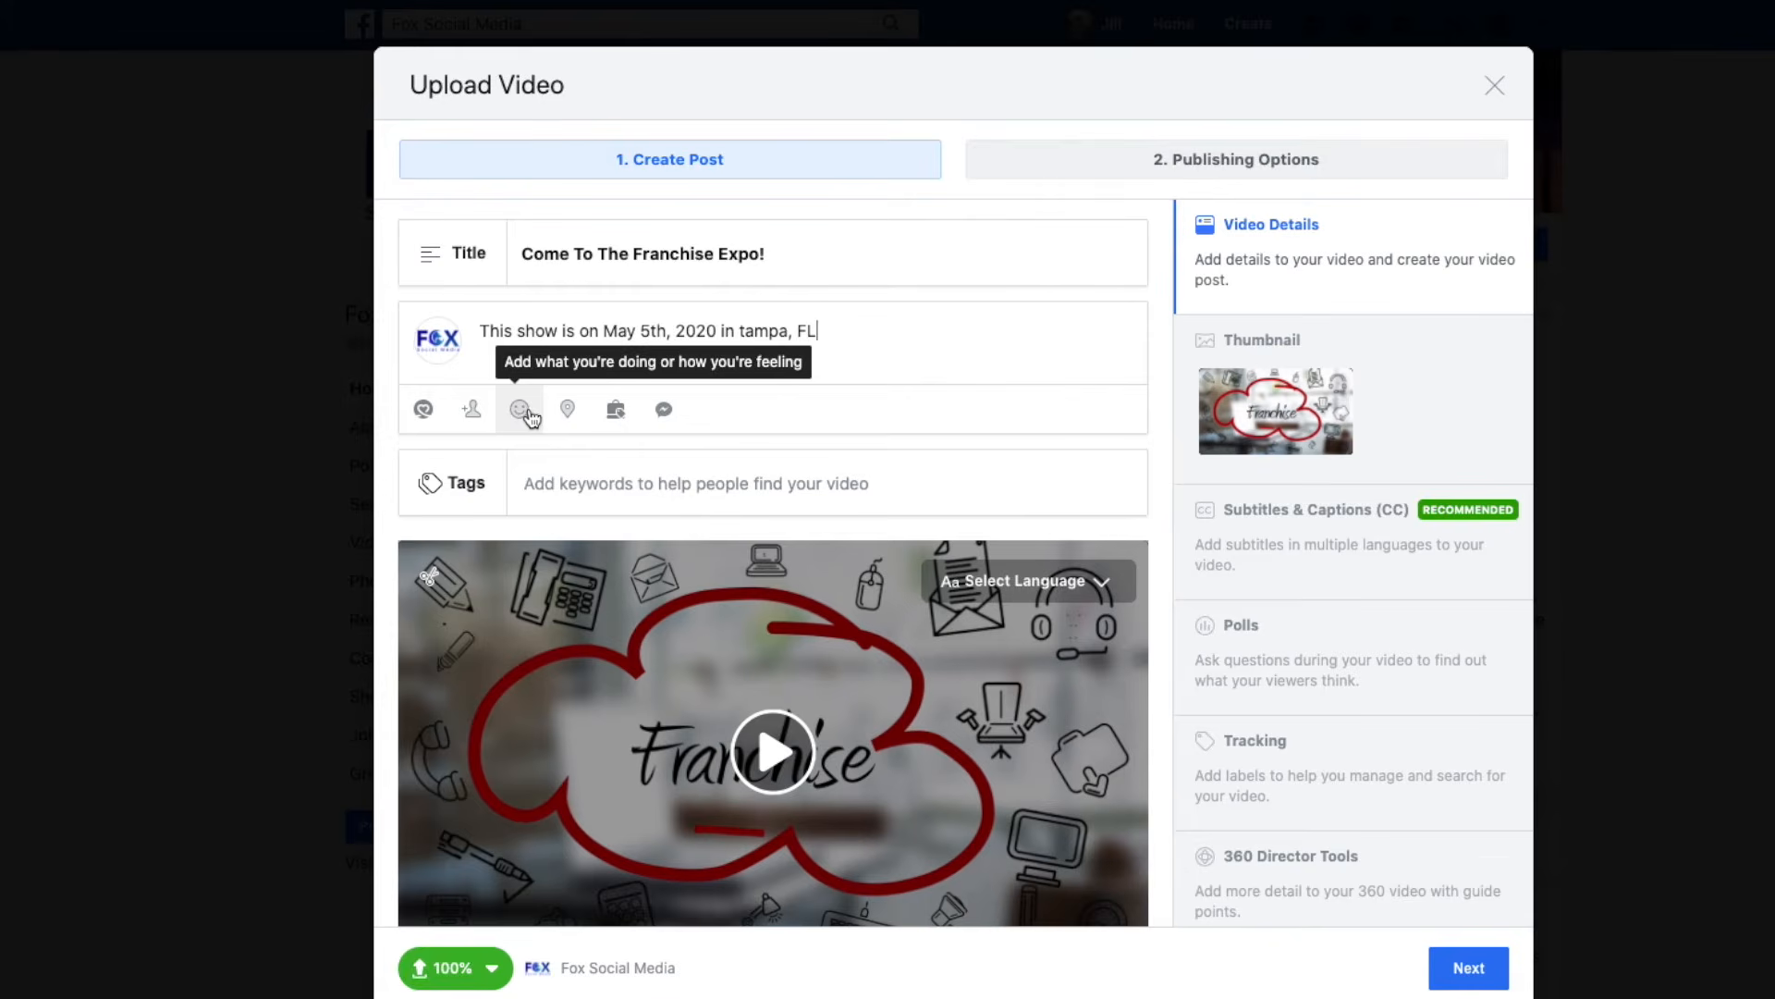
Tag two contacts in the video post.
{"action": "left_click", "coordinate": [471, 408]}
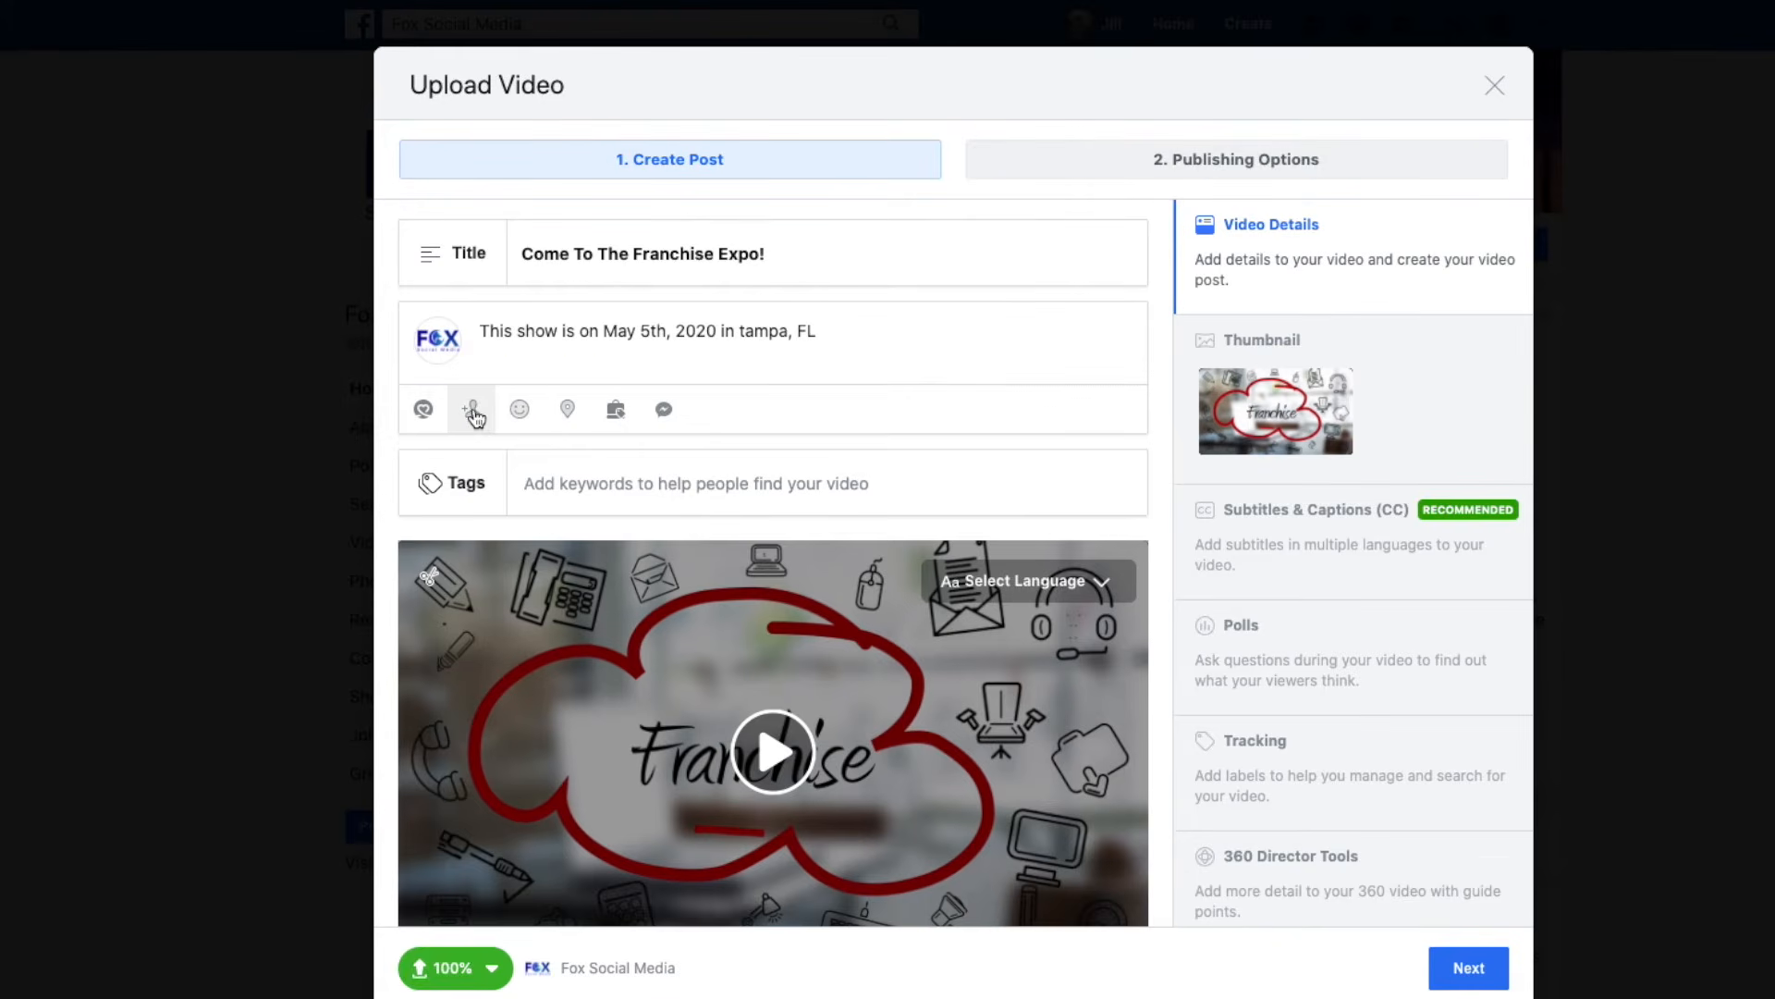
{"action": "left_click", "coordinate": [514, 405]}
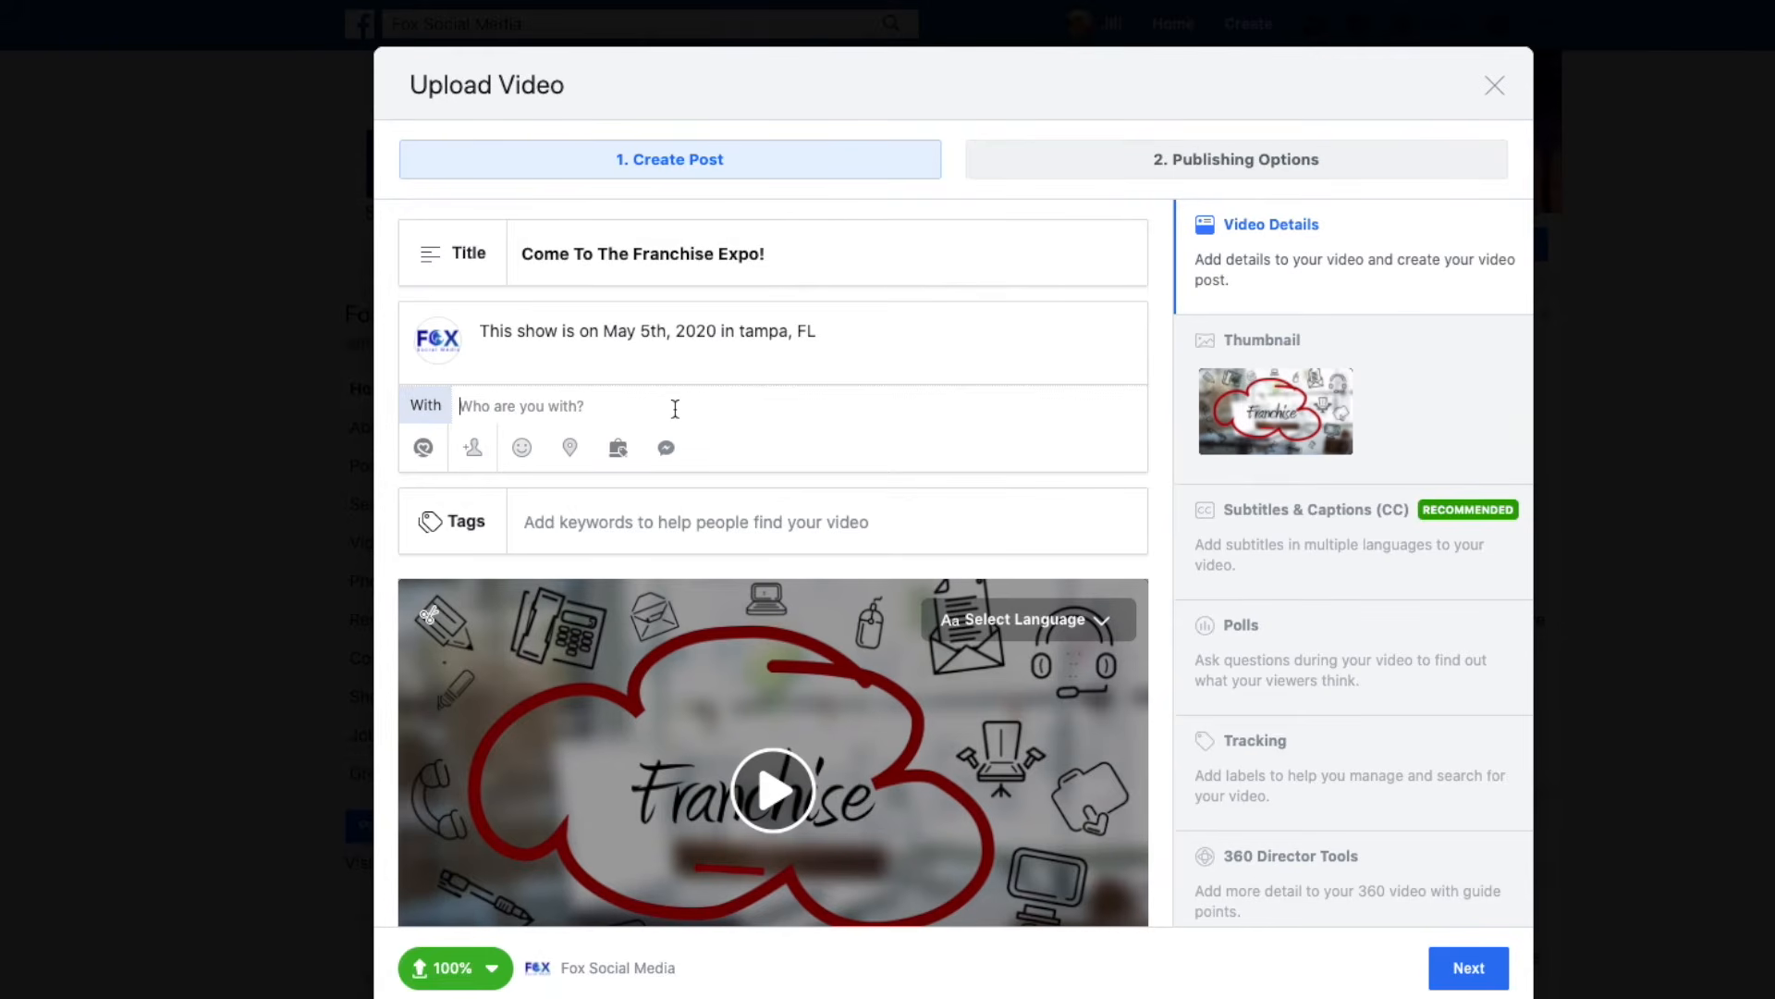
{"action": "type", "text": "Jill"}
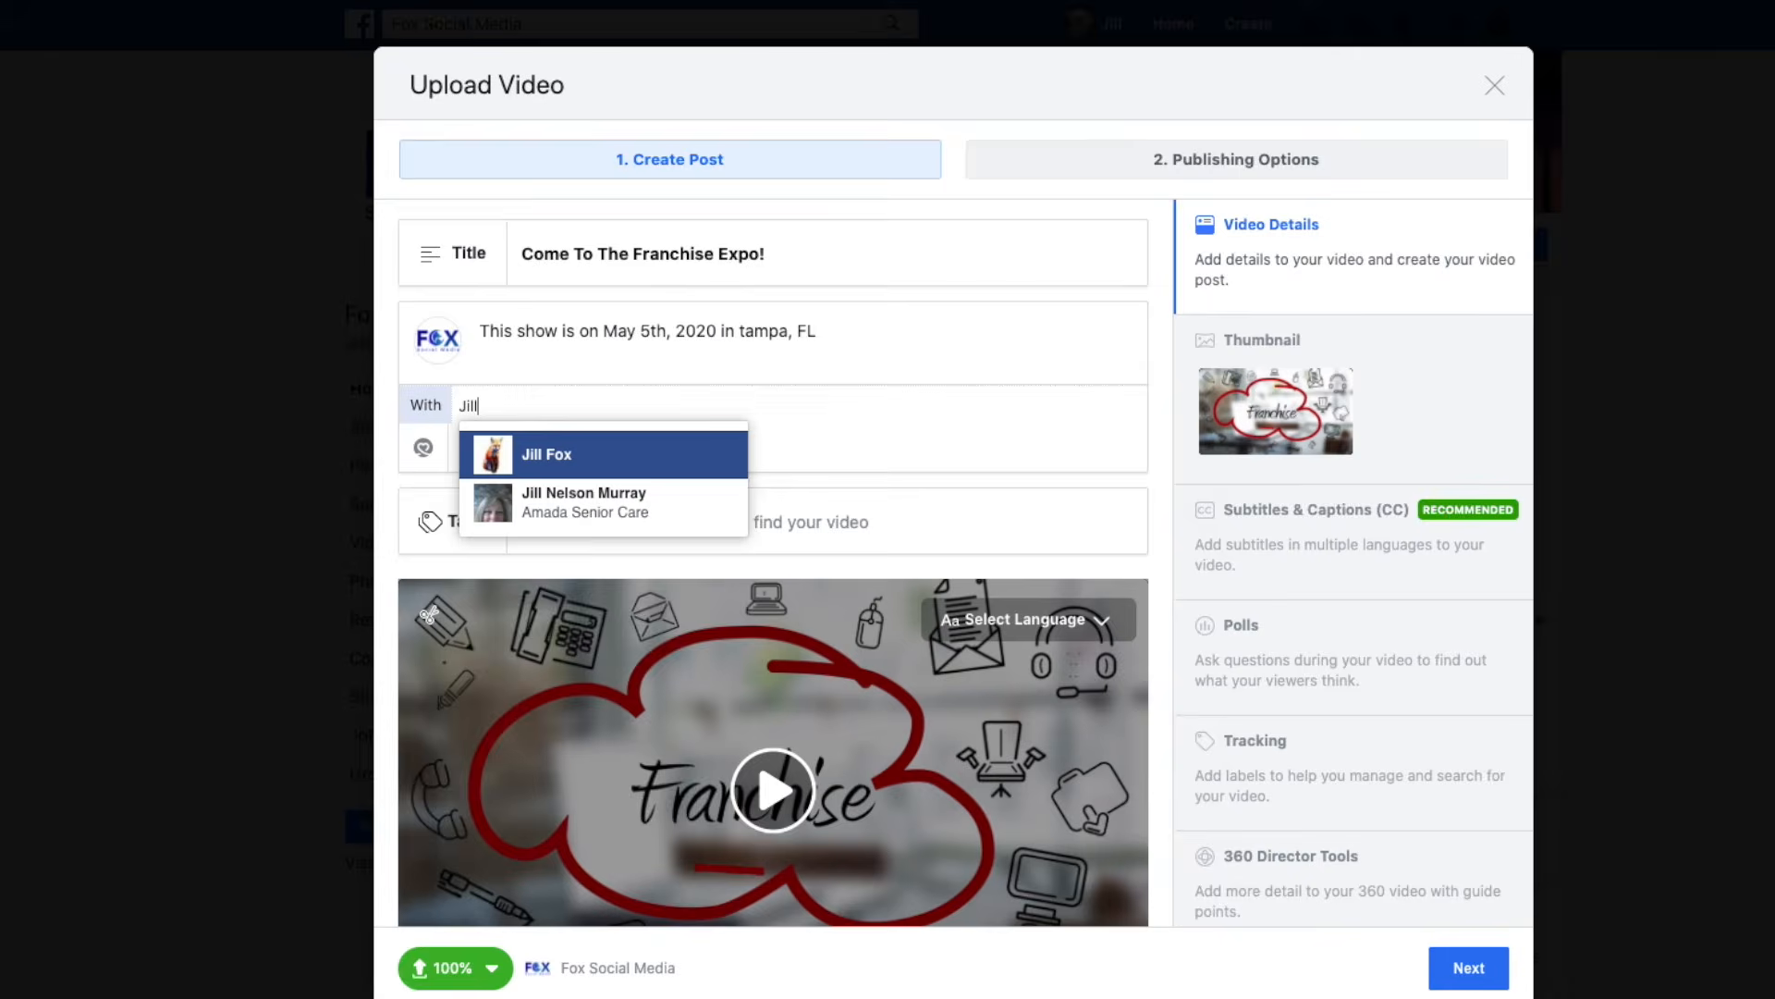
{"action": "left_click", "coordinate": [632, 457]}
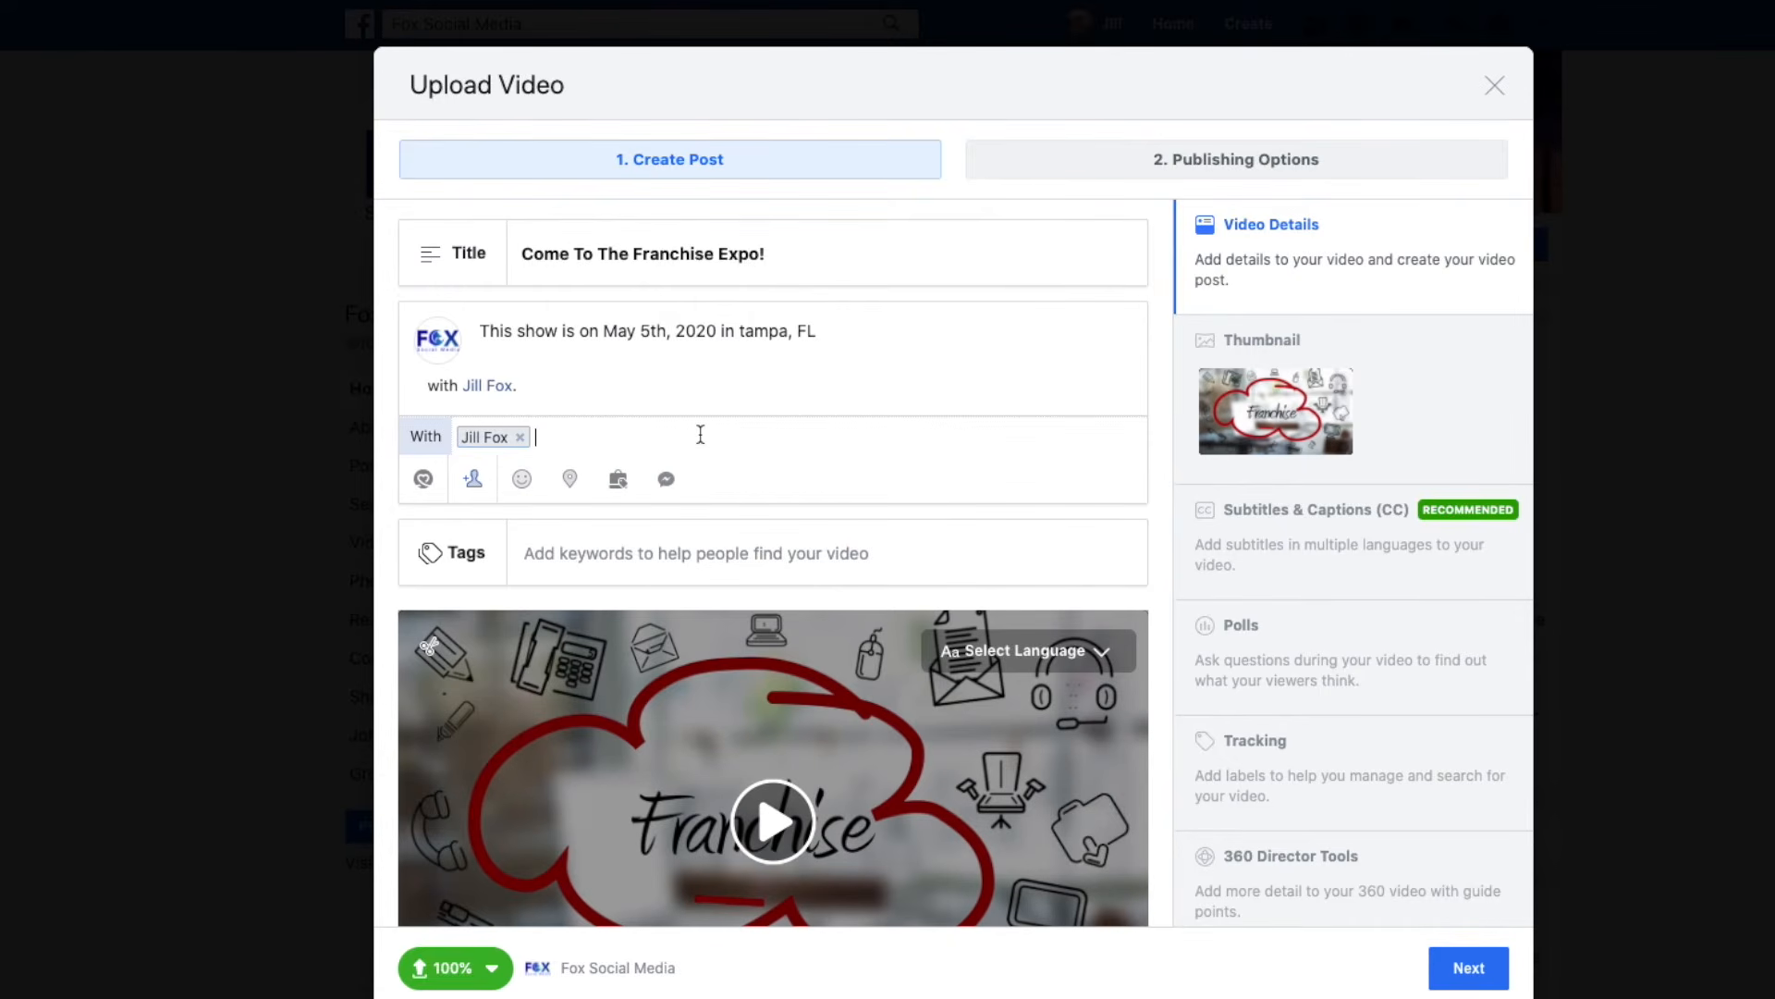
{"action": "left_click", "coordinate": [676, 504]}
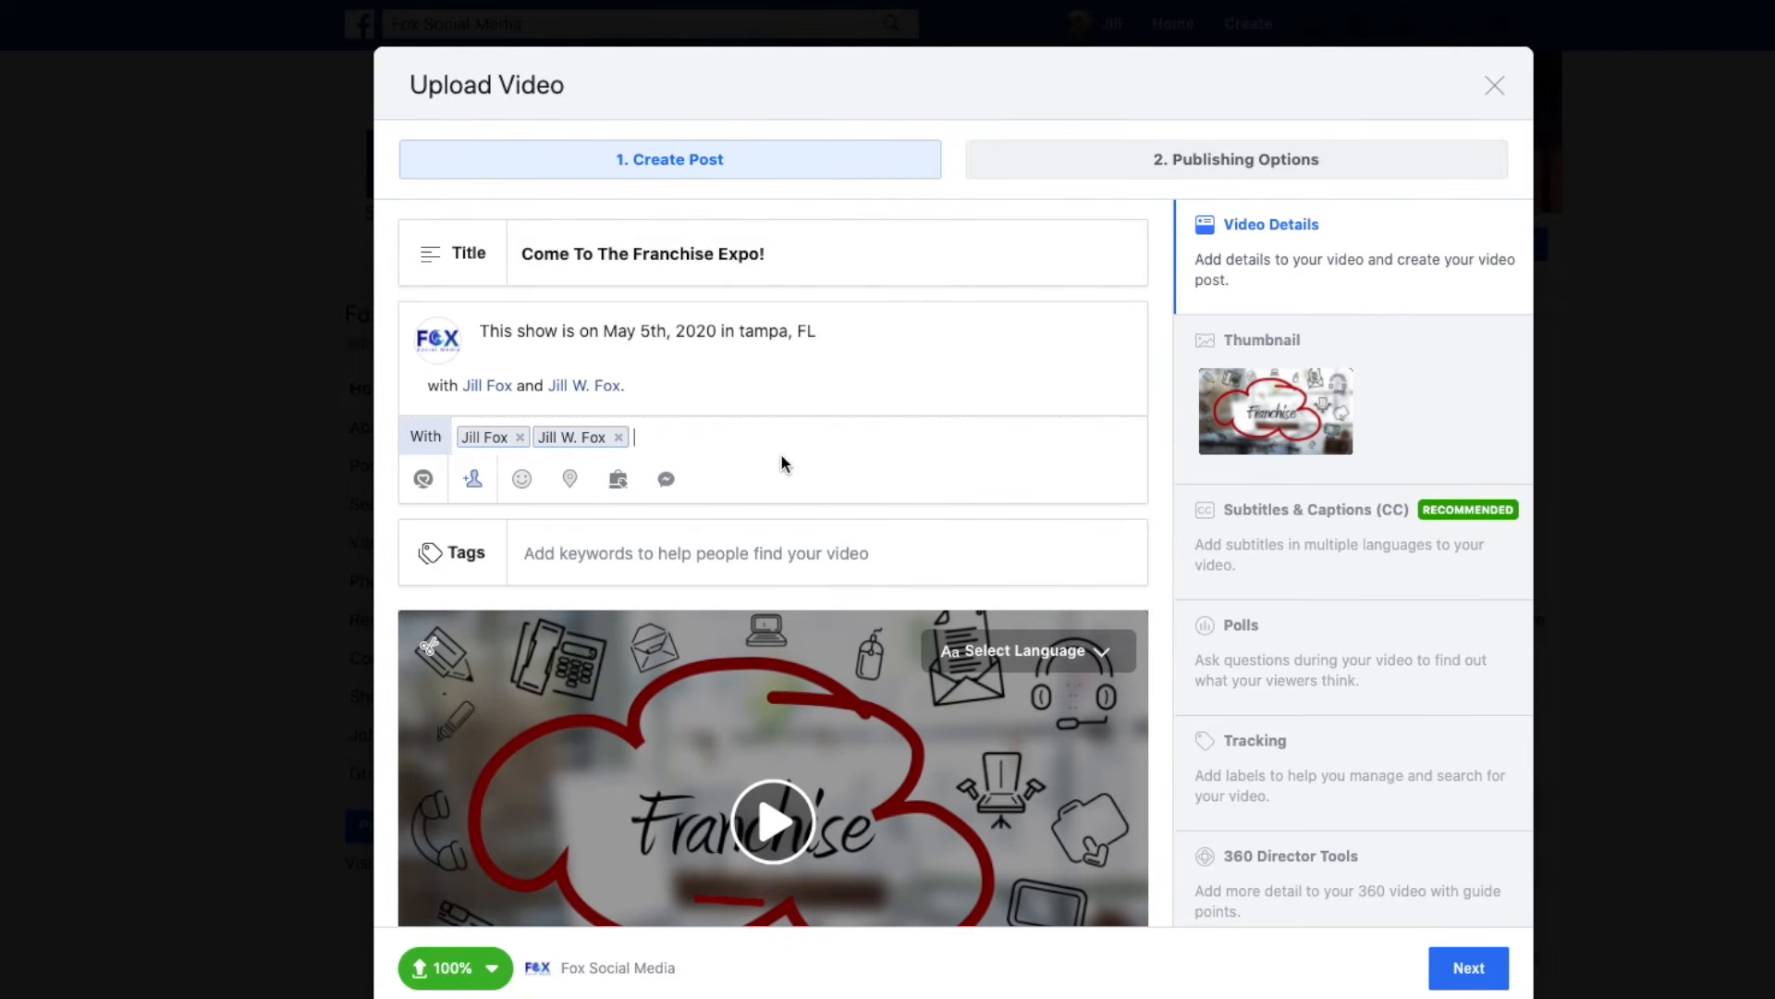
Check the post in at Orange County, California and add a Messenger reply button.
{"action": "left_click", "coordinate": [570, 478]}
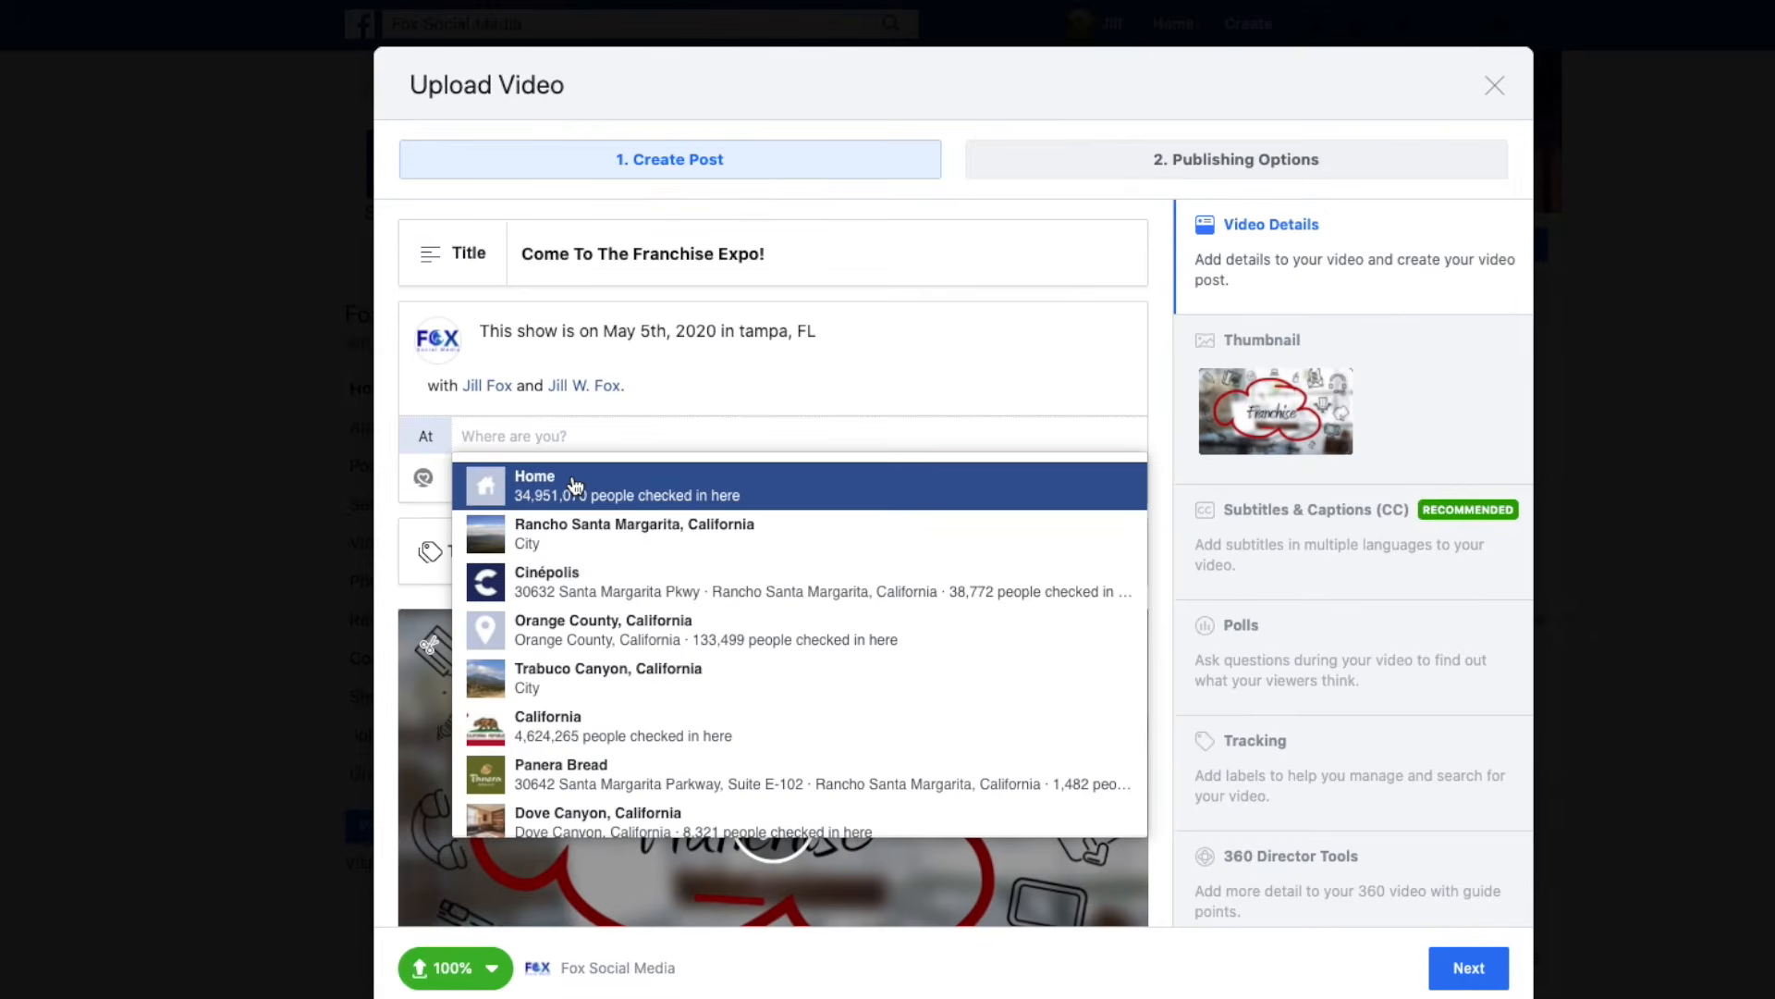
{"action": "left_click", "coordinate": [616, 640]}
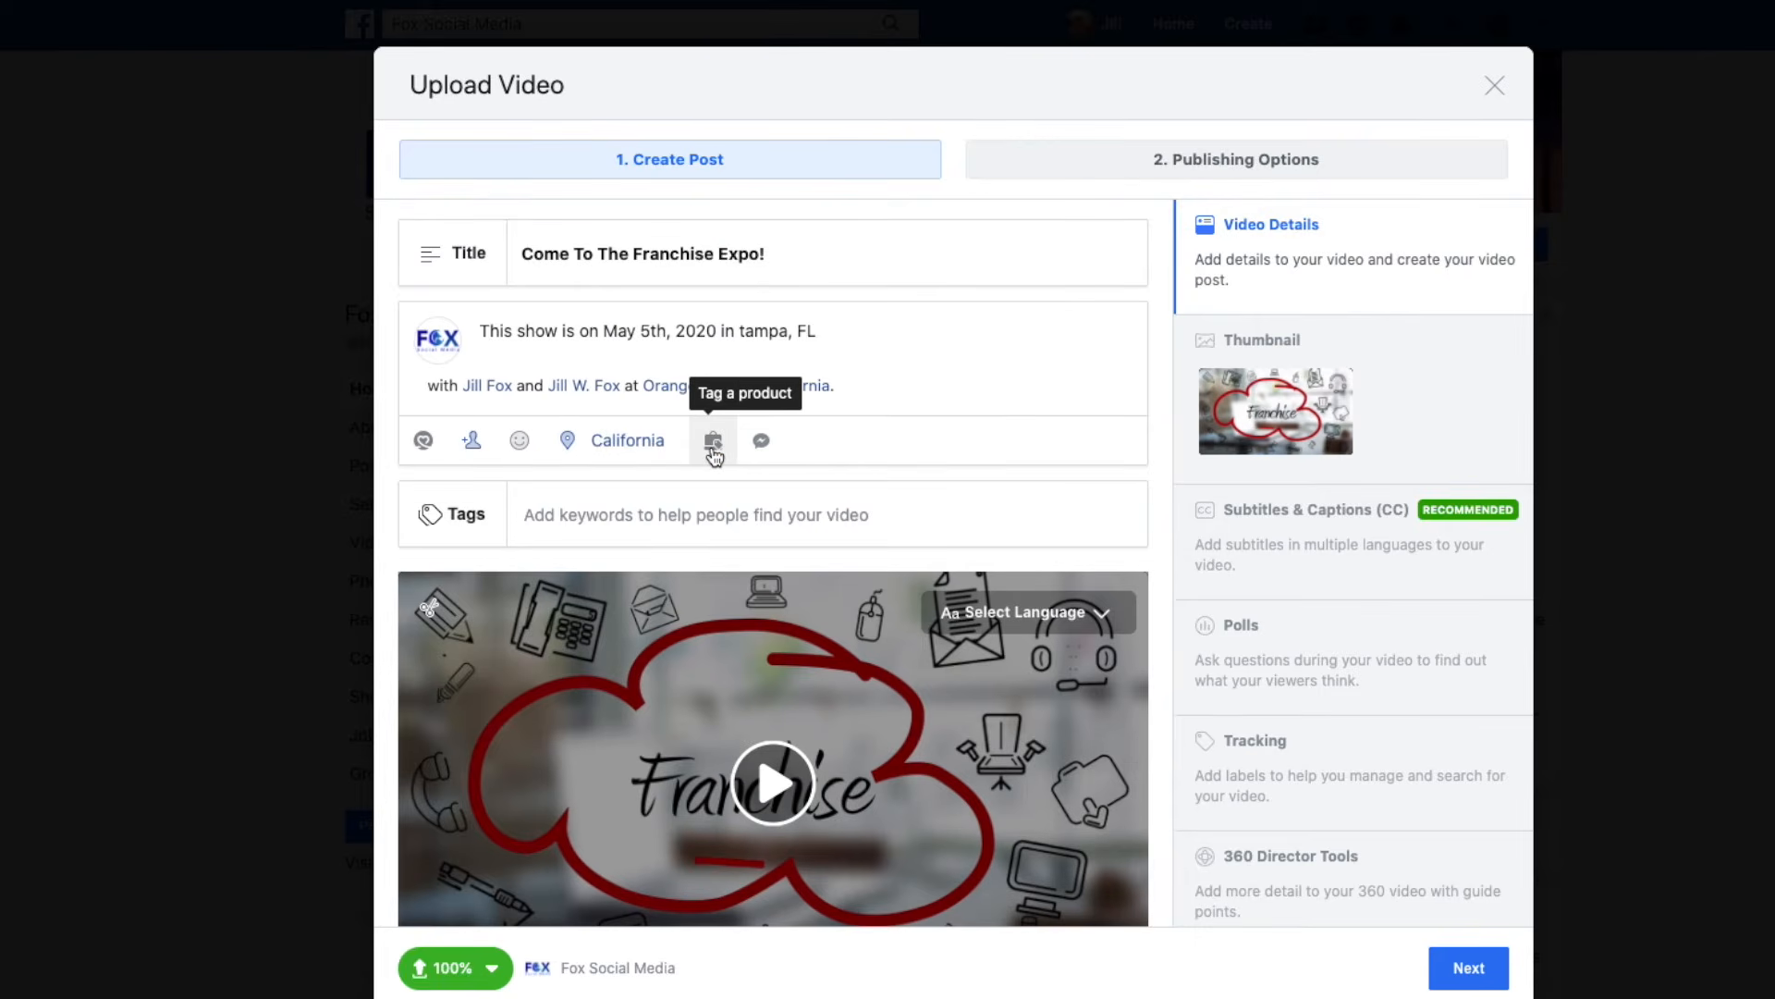
{"action": "left_click", "coordinate": [762, 442]}
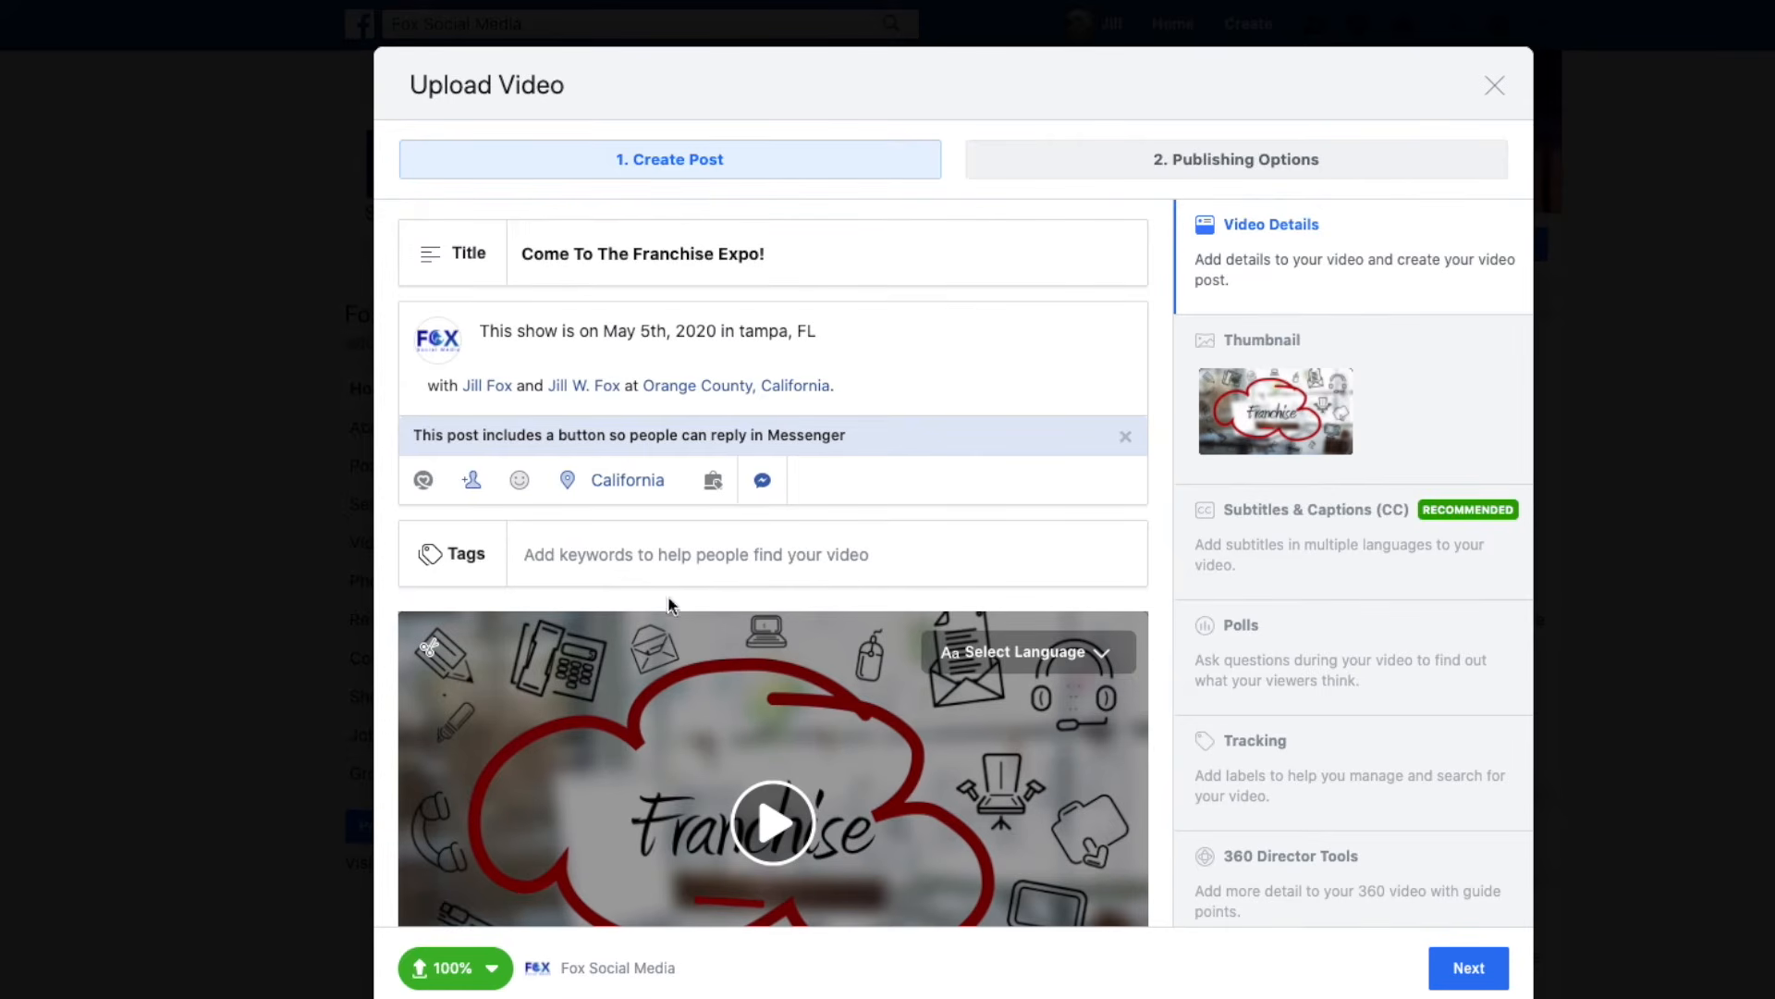
{"action": "left_click", "coordinate": [536, 552]}
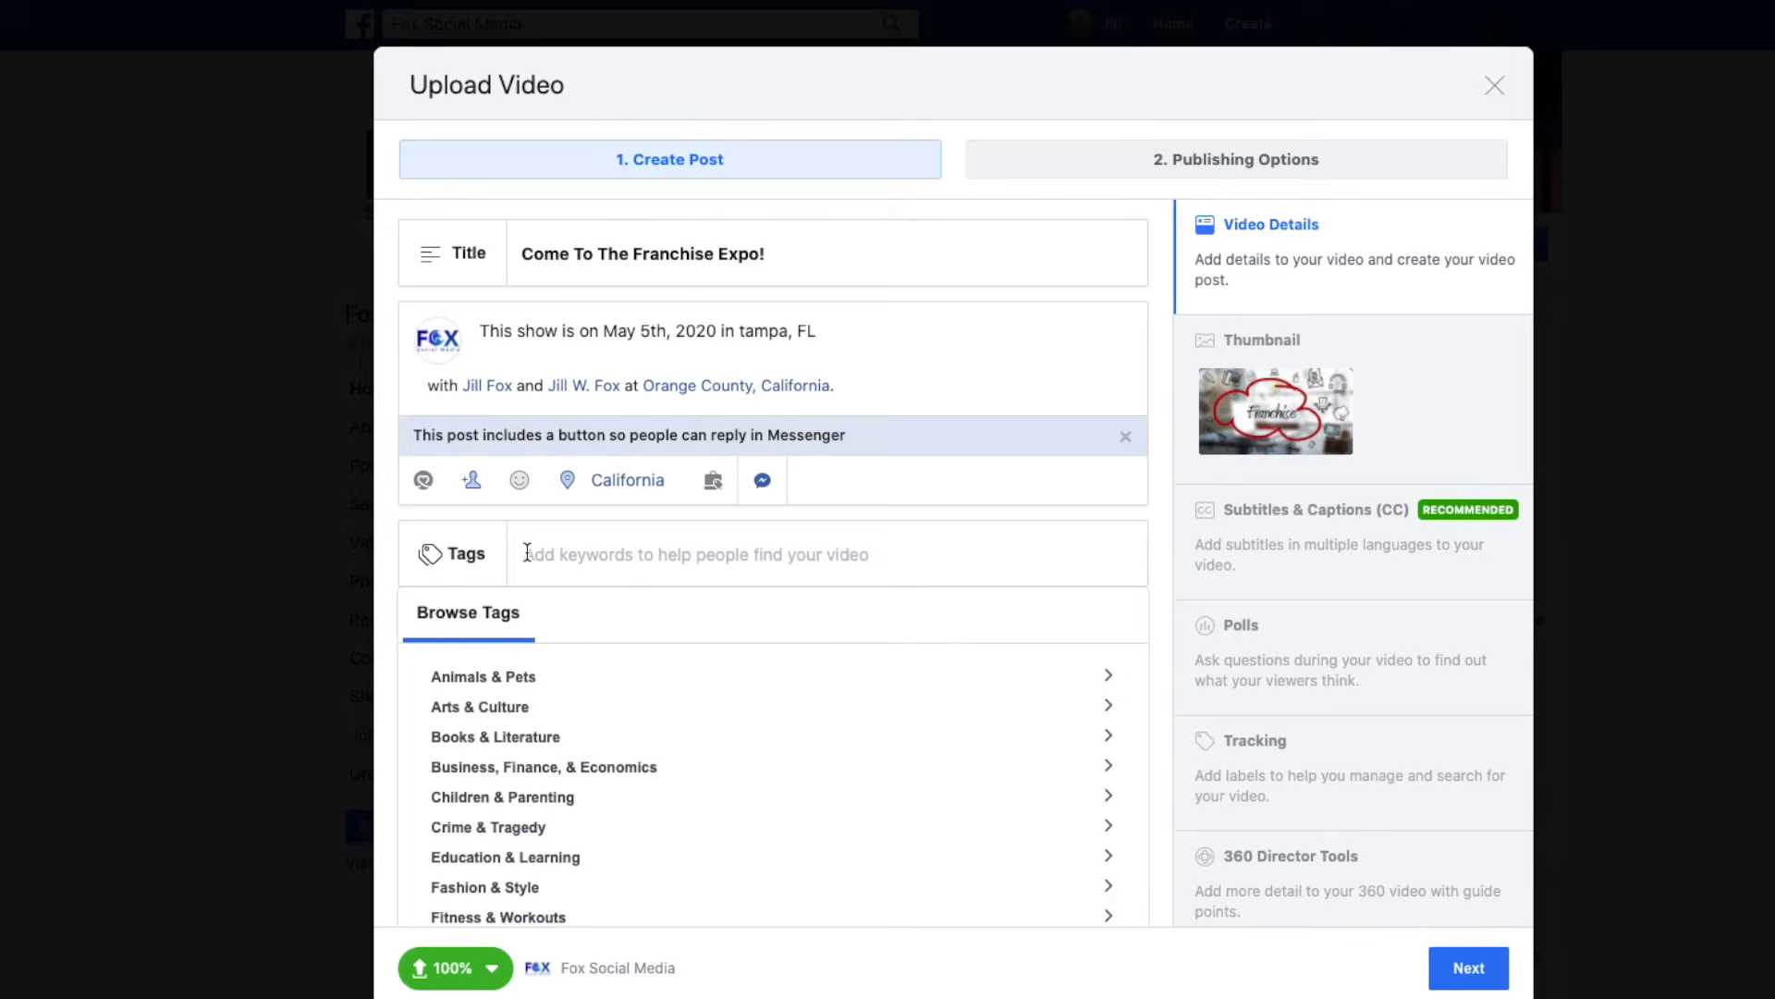
Enter the tags 'franchise', 'buy a business' and 'franchise expo', removing the stray characters.
{"action": "type", "text": "fr"}
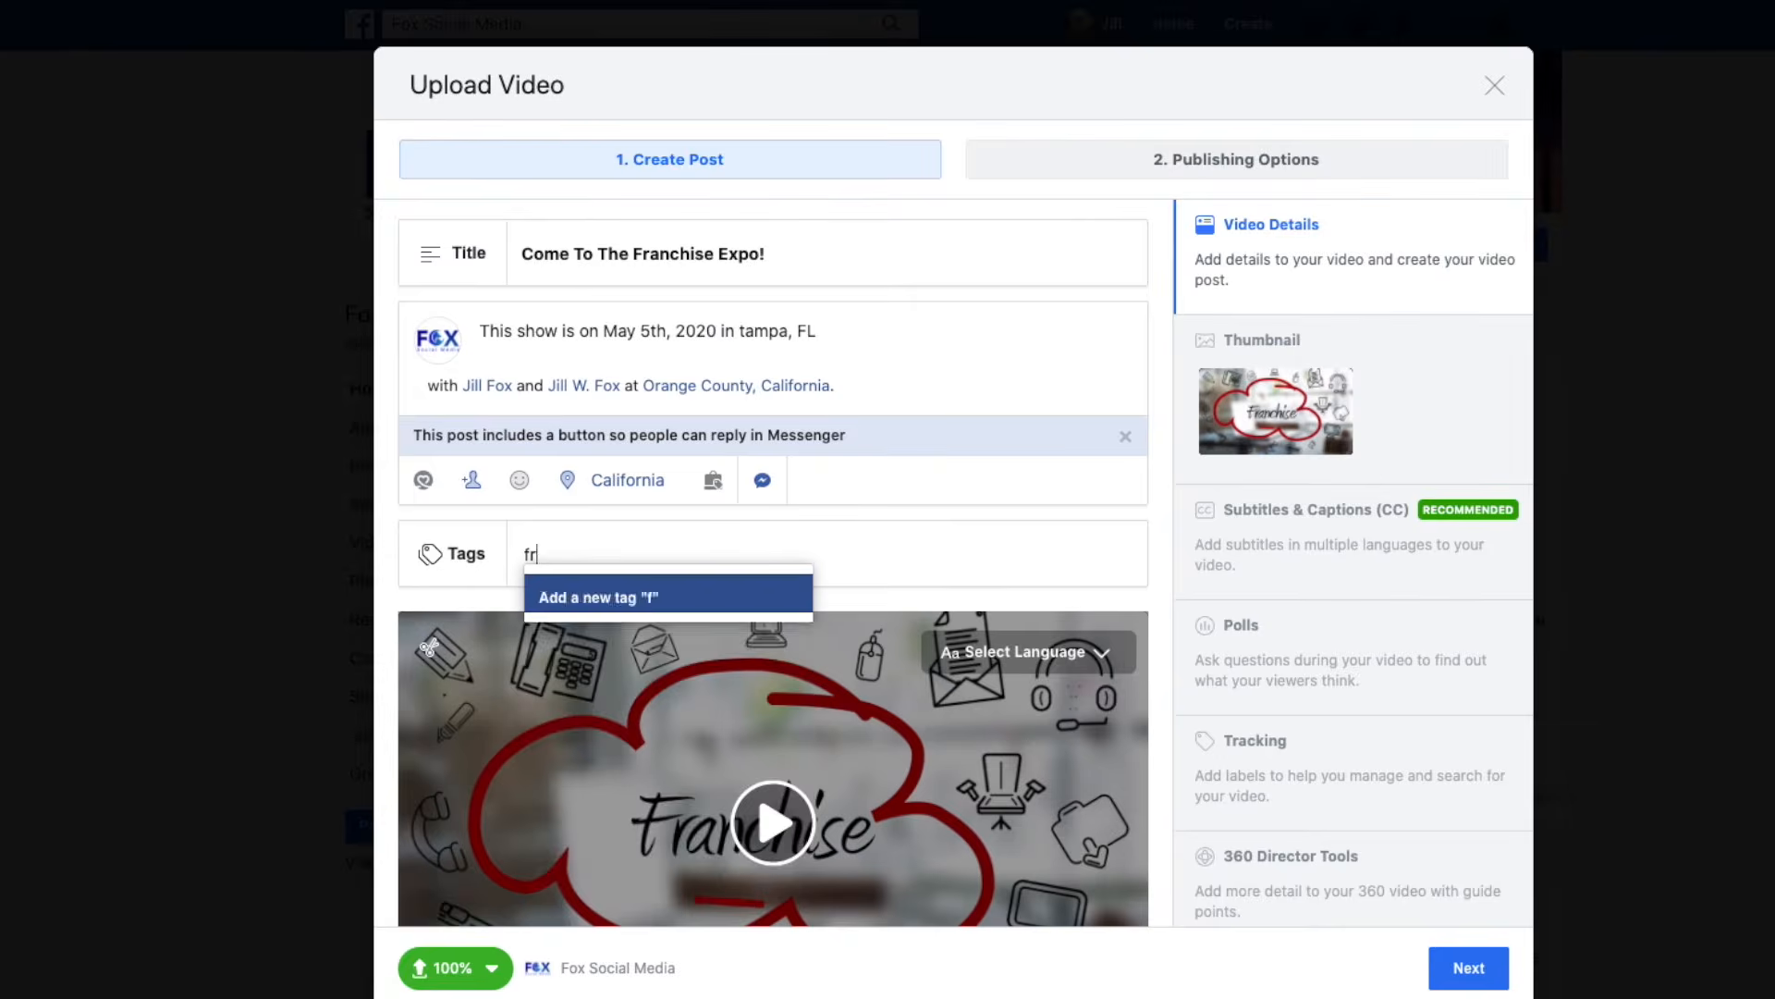
{"action": "type", "text": "anchise,"}
{"action": "type", "text": "buy a b"}
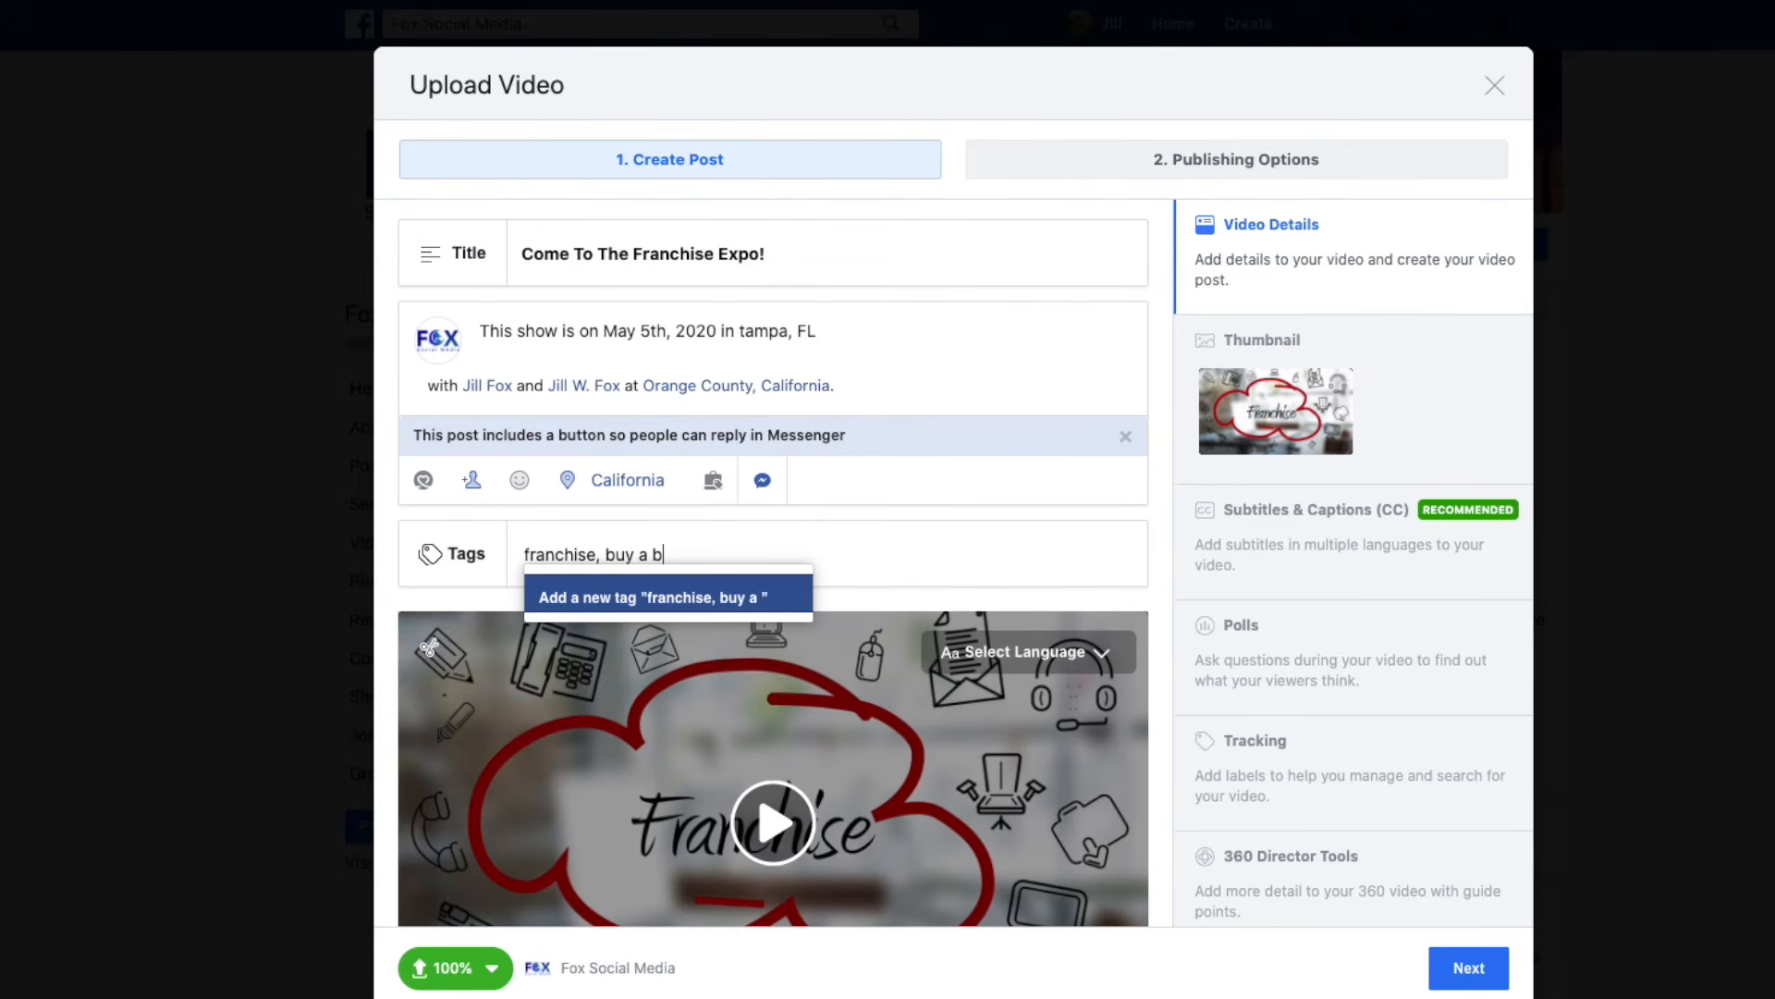
{"action": "type", "text": "usiness"}
{"action": "type", "text": ", "}
{"action": "type", "text": "franchise "}
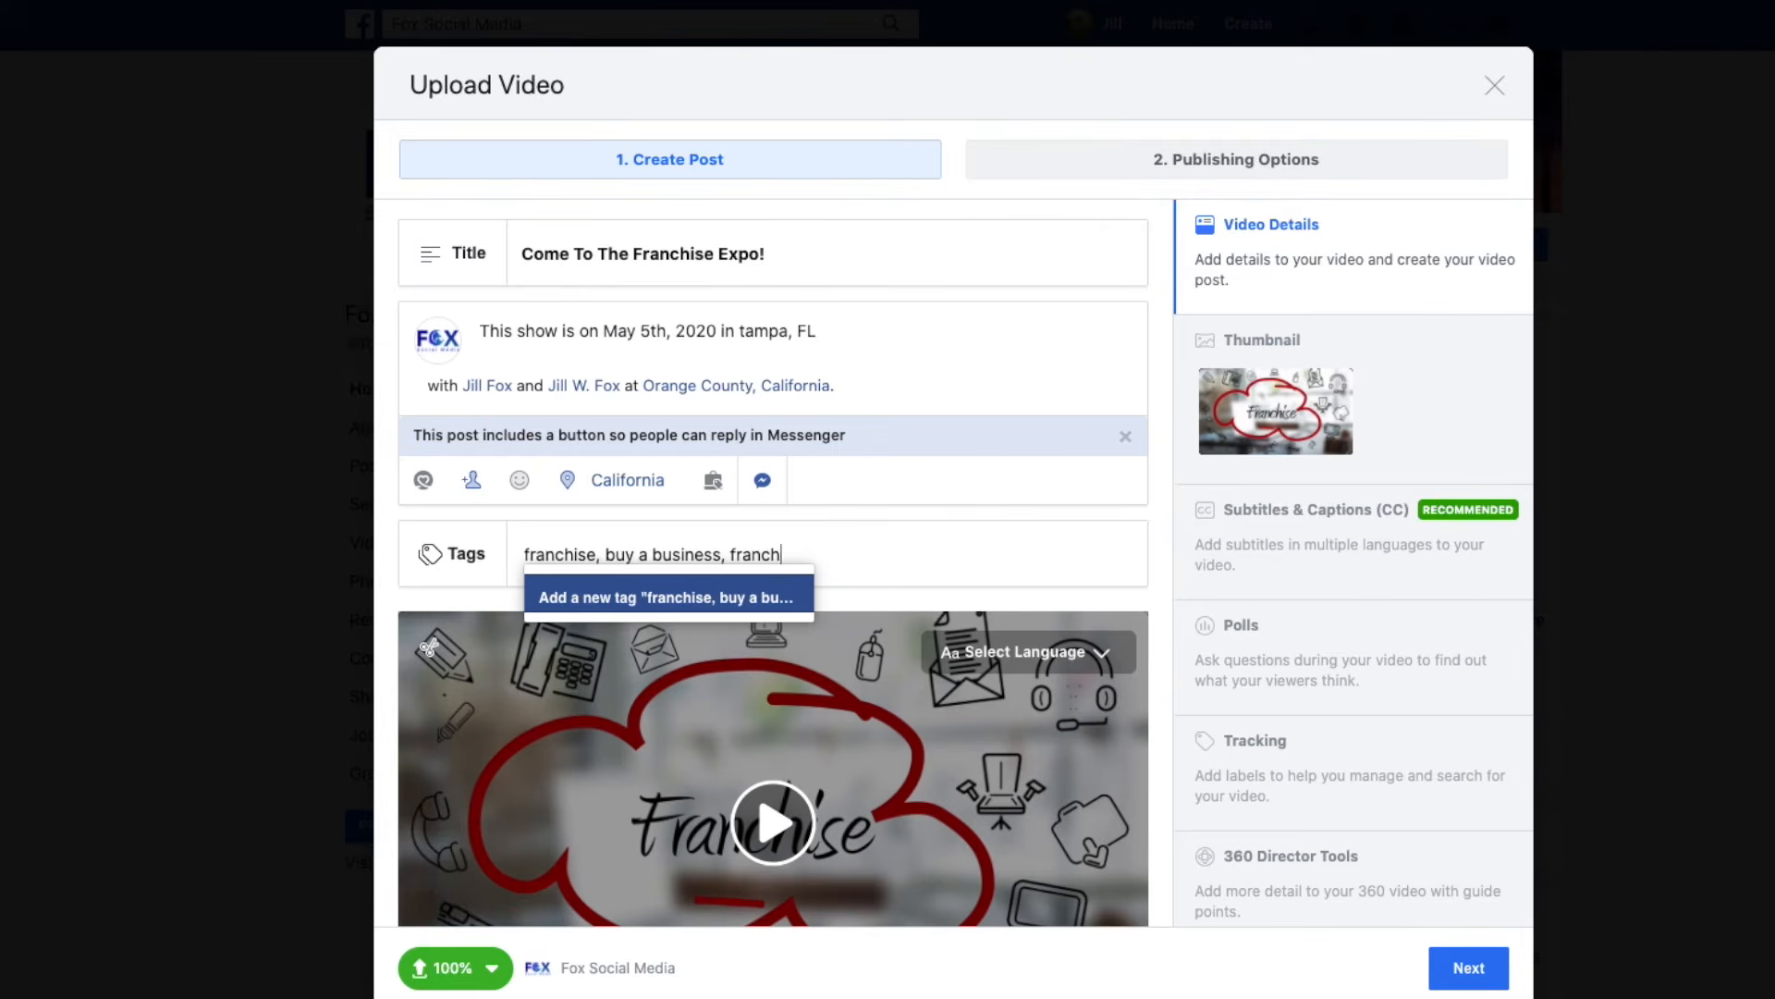
{"action": "type", "text": "expoi,"}
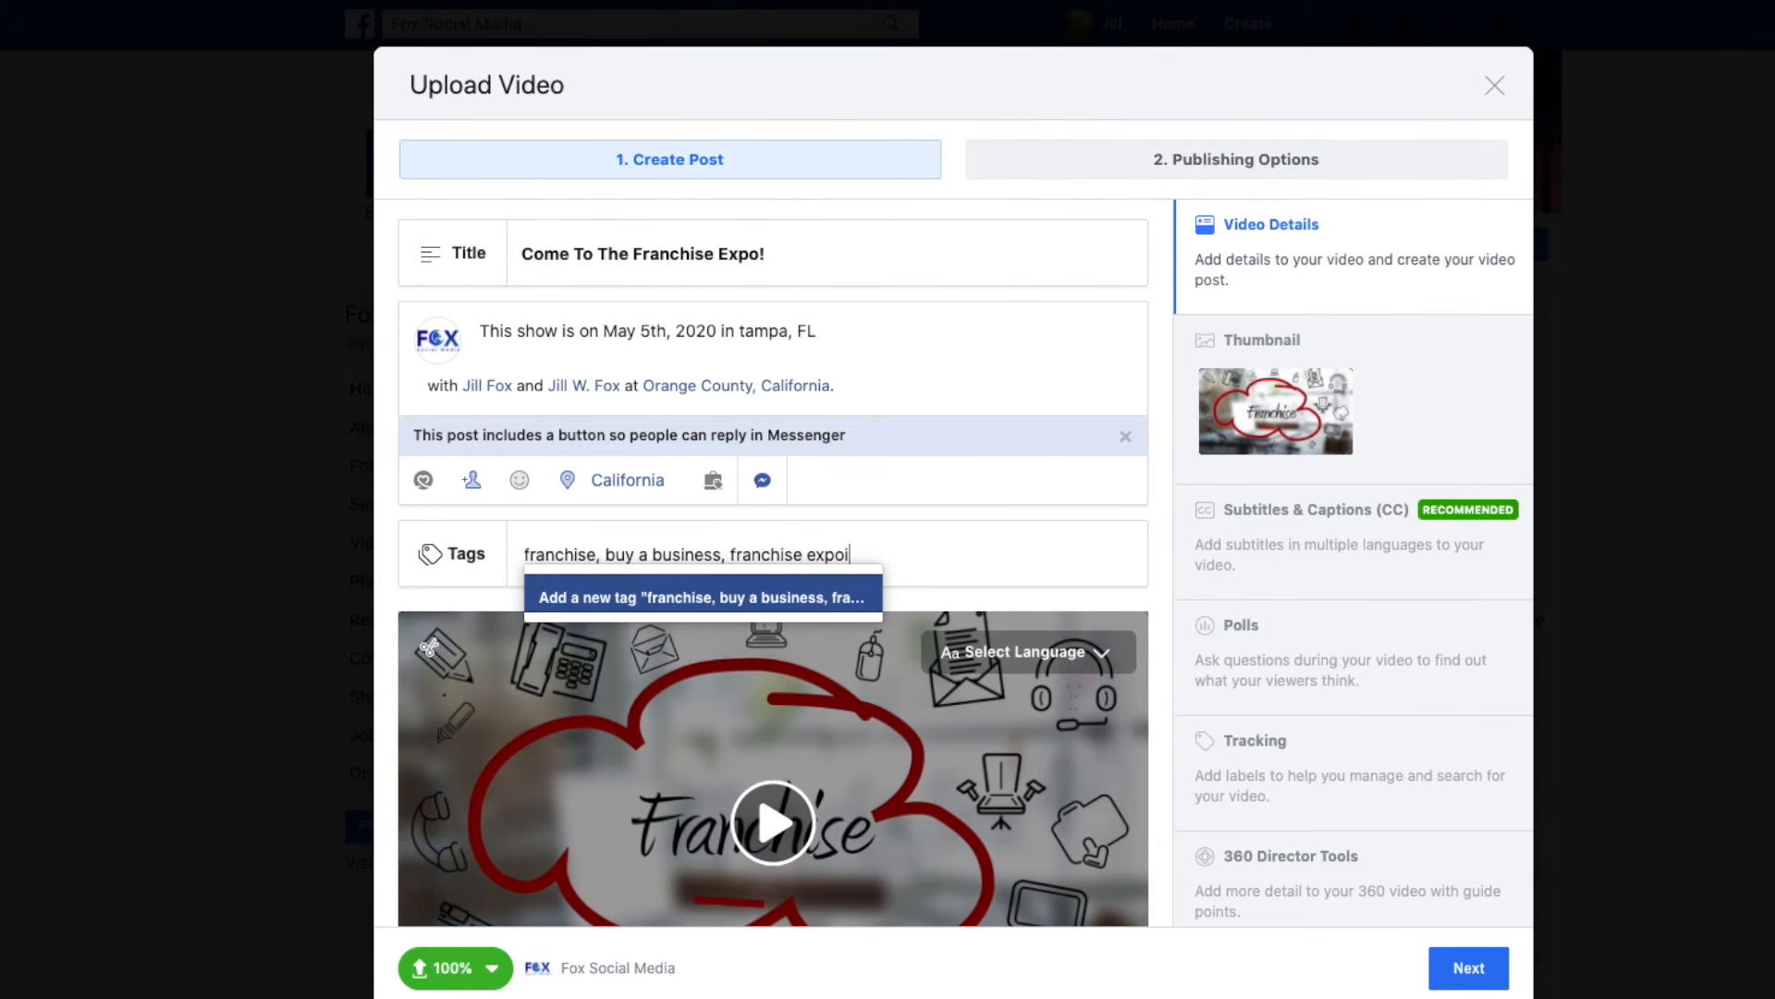
{"action": "key", "text": "BackSpace"}
{"action": "key", "text": "BackSpace"}
{"action": "key", "text": "BackSpace"}
{"action": "scroll", "coordinate": [924, 717], "scroll_direction": "down", "scroll_amount": 2}
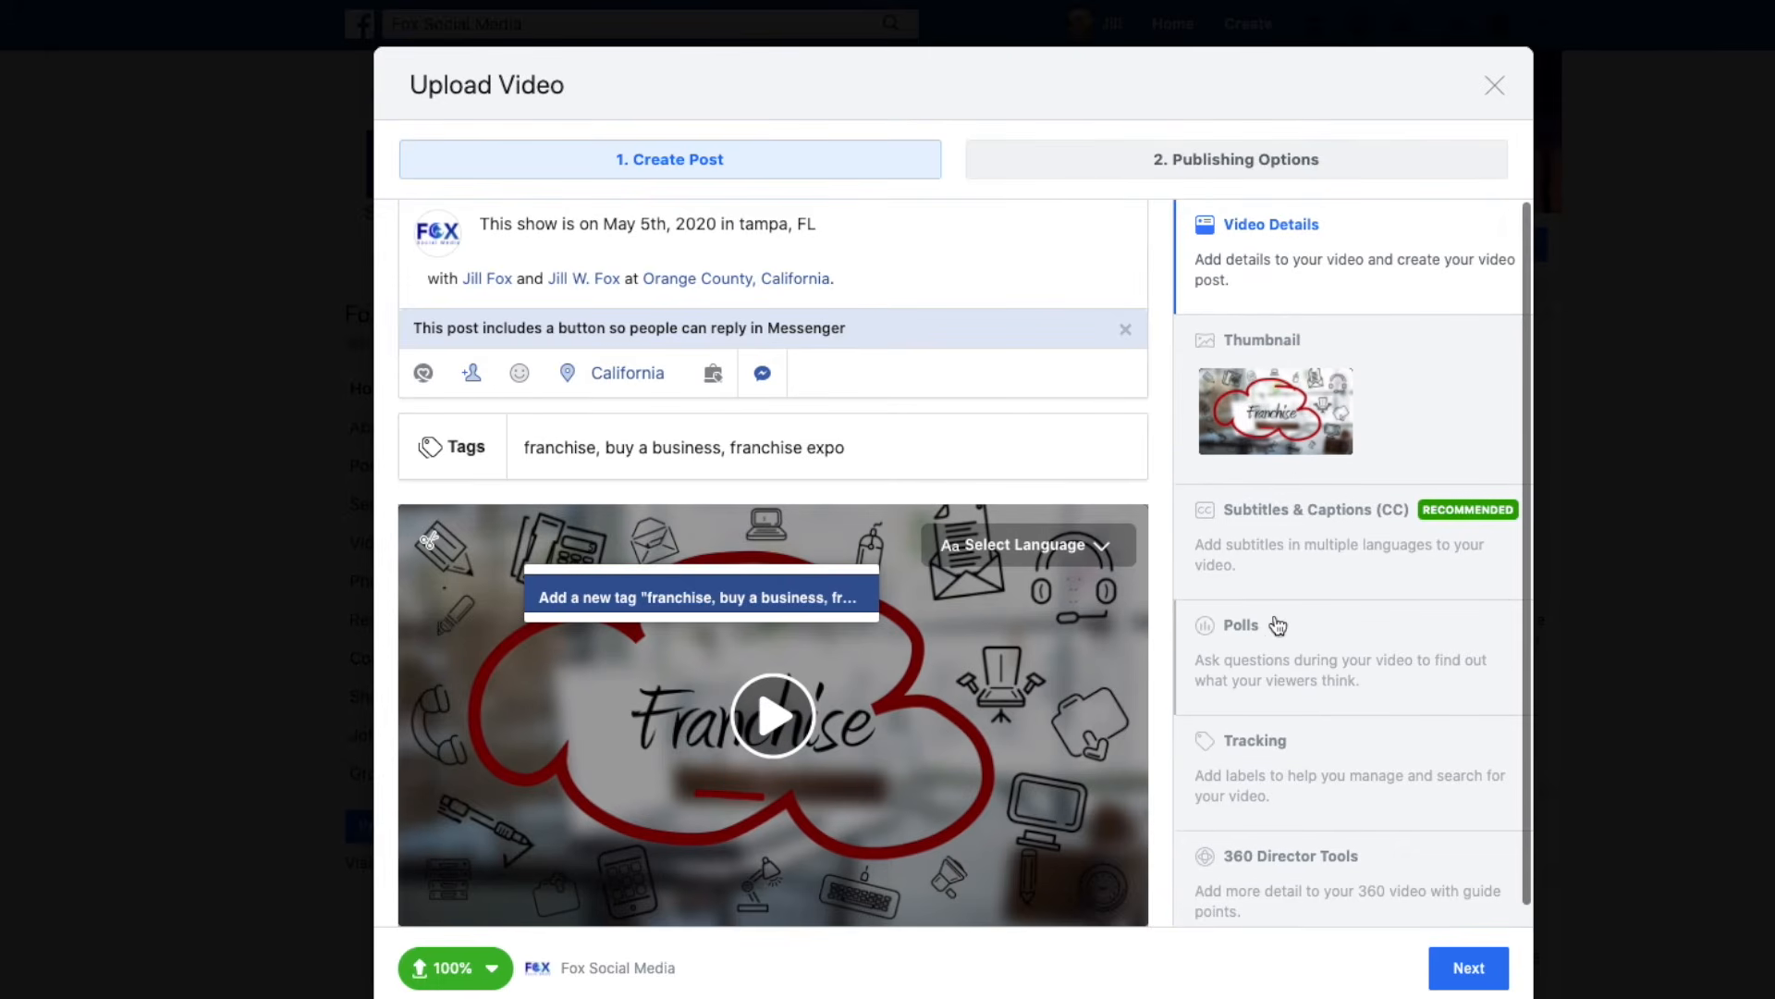
{"action": "left_click", "coordinate": [1299, 438]}
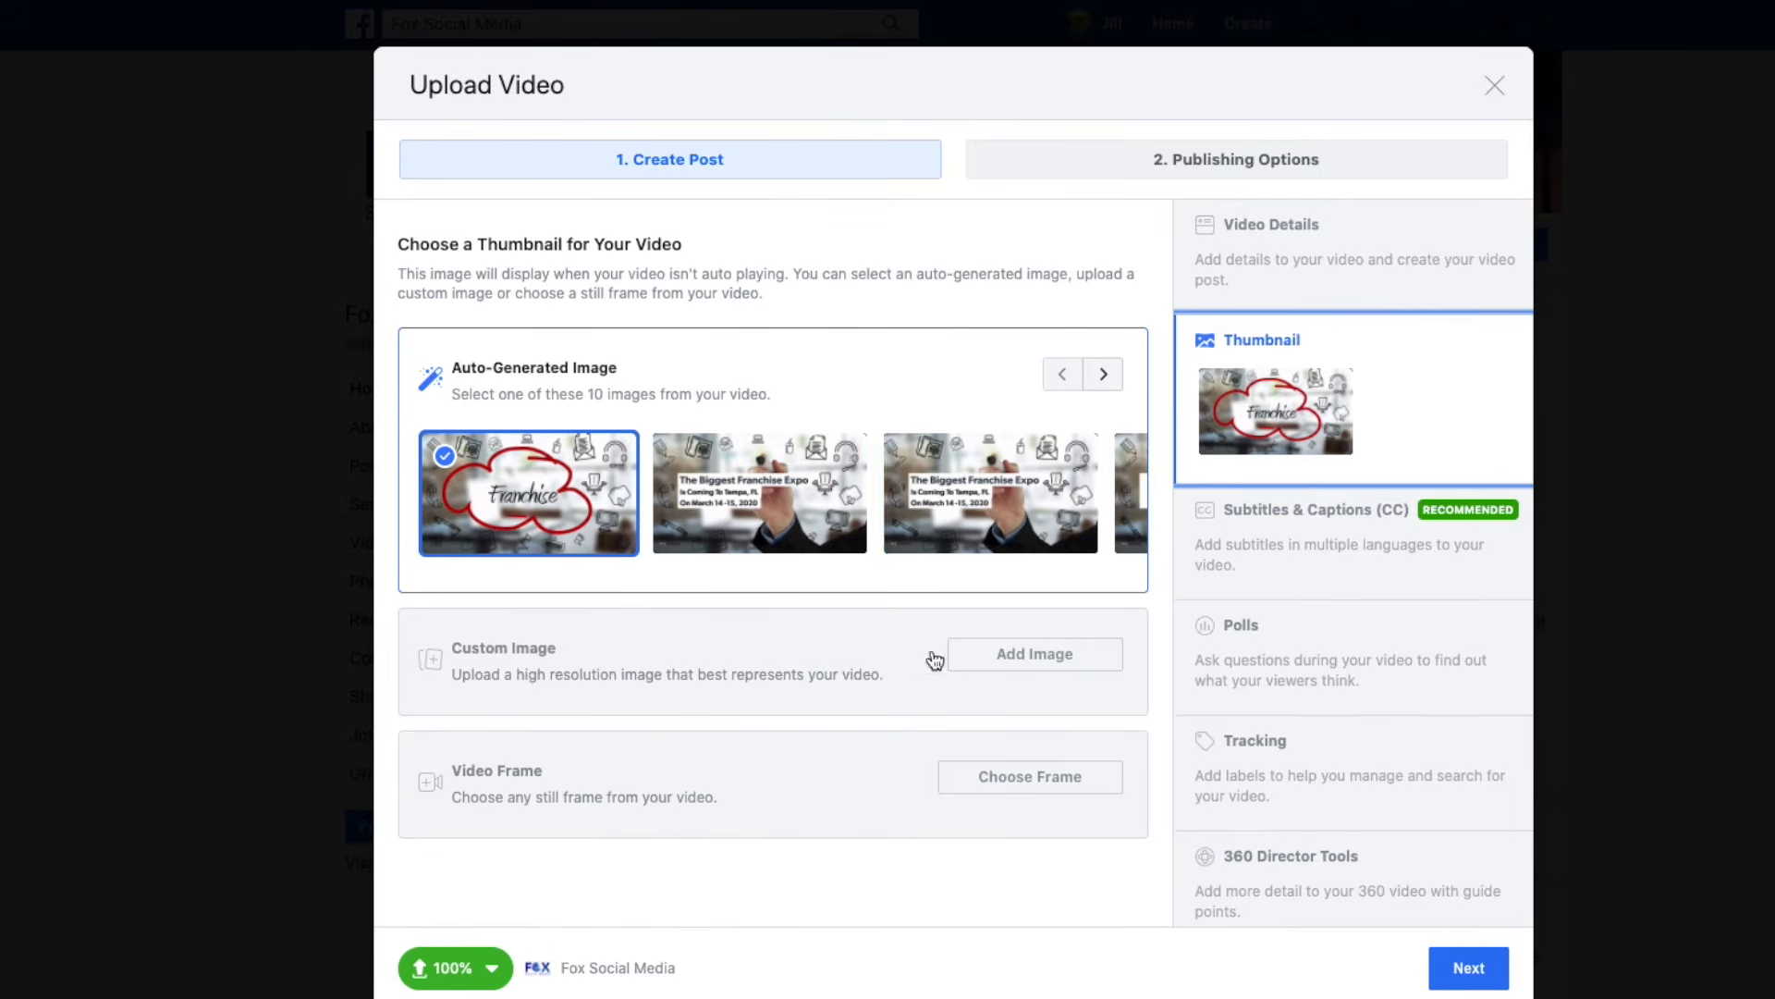
Cancel the custom thumbnail upload and keep the auto-generated Franchise cloud image.
{"action": "left_click", "coordinate": [1012, 663]}
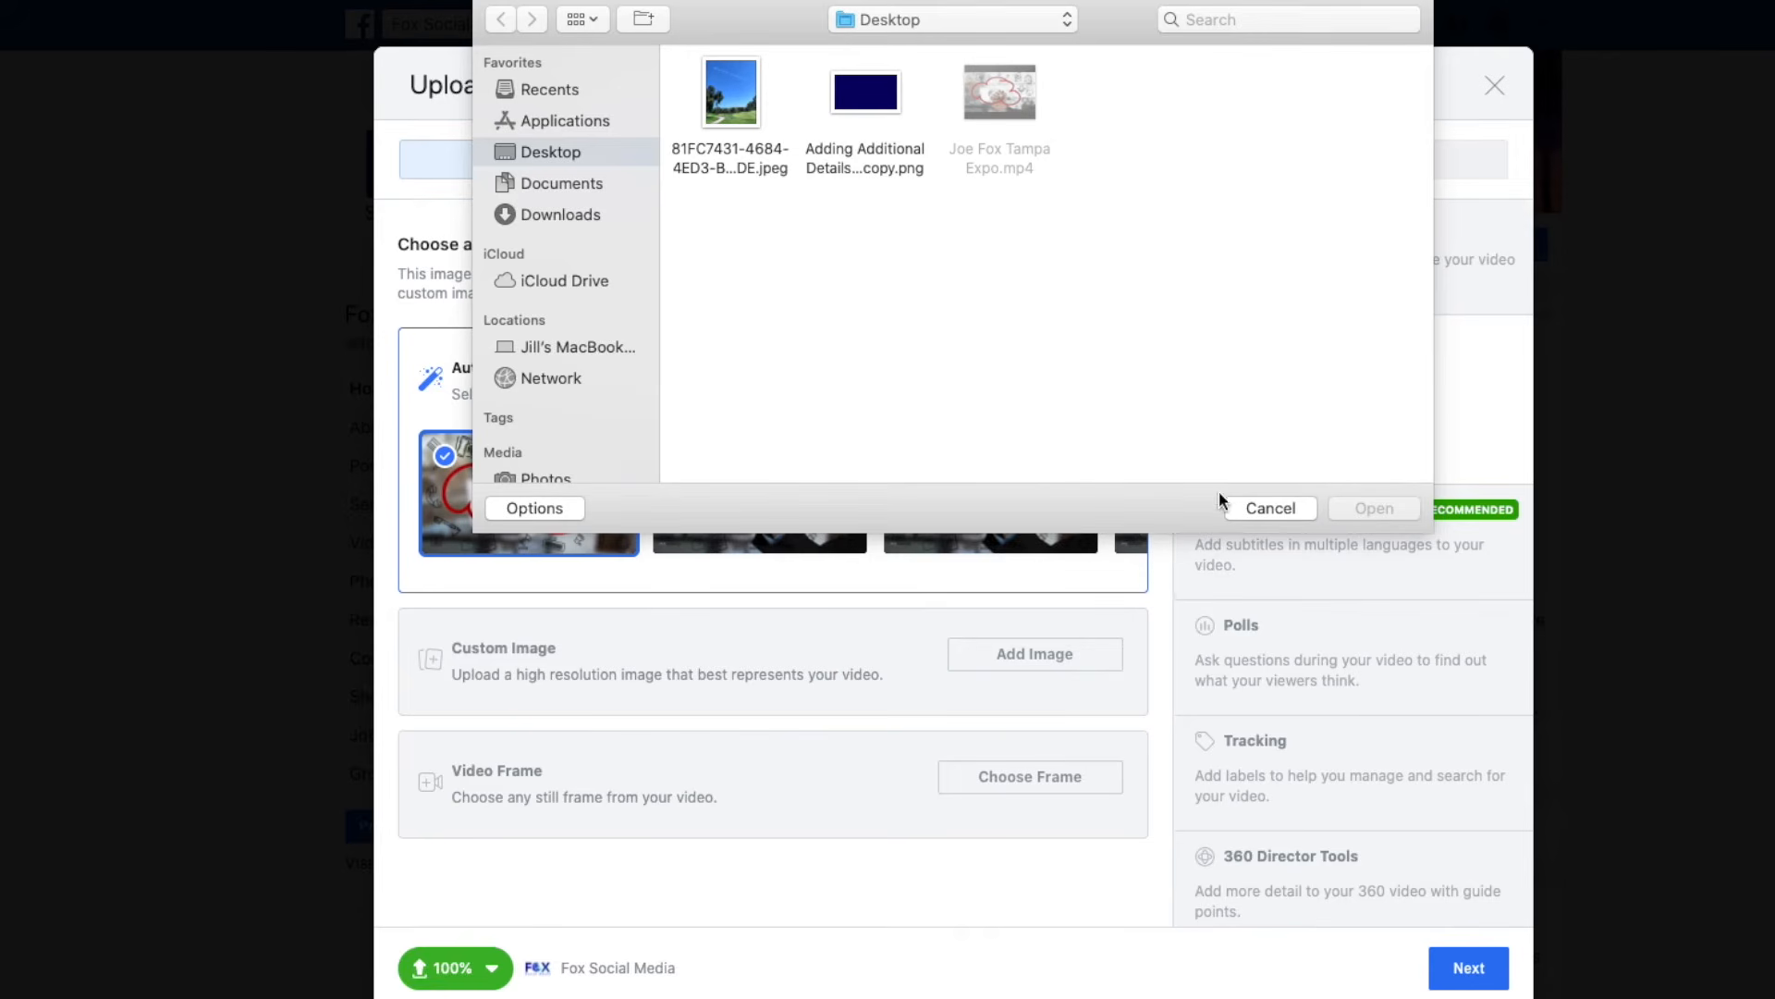
{"action": "left_click", "coordinate": [1259, 504]}
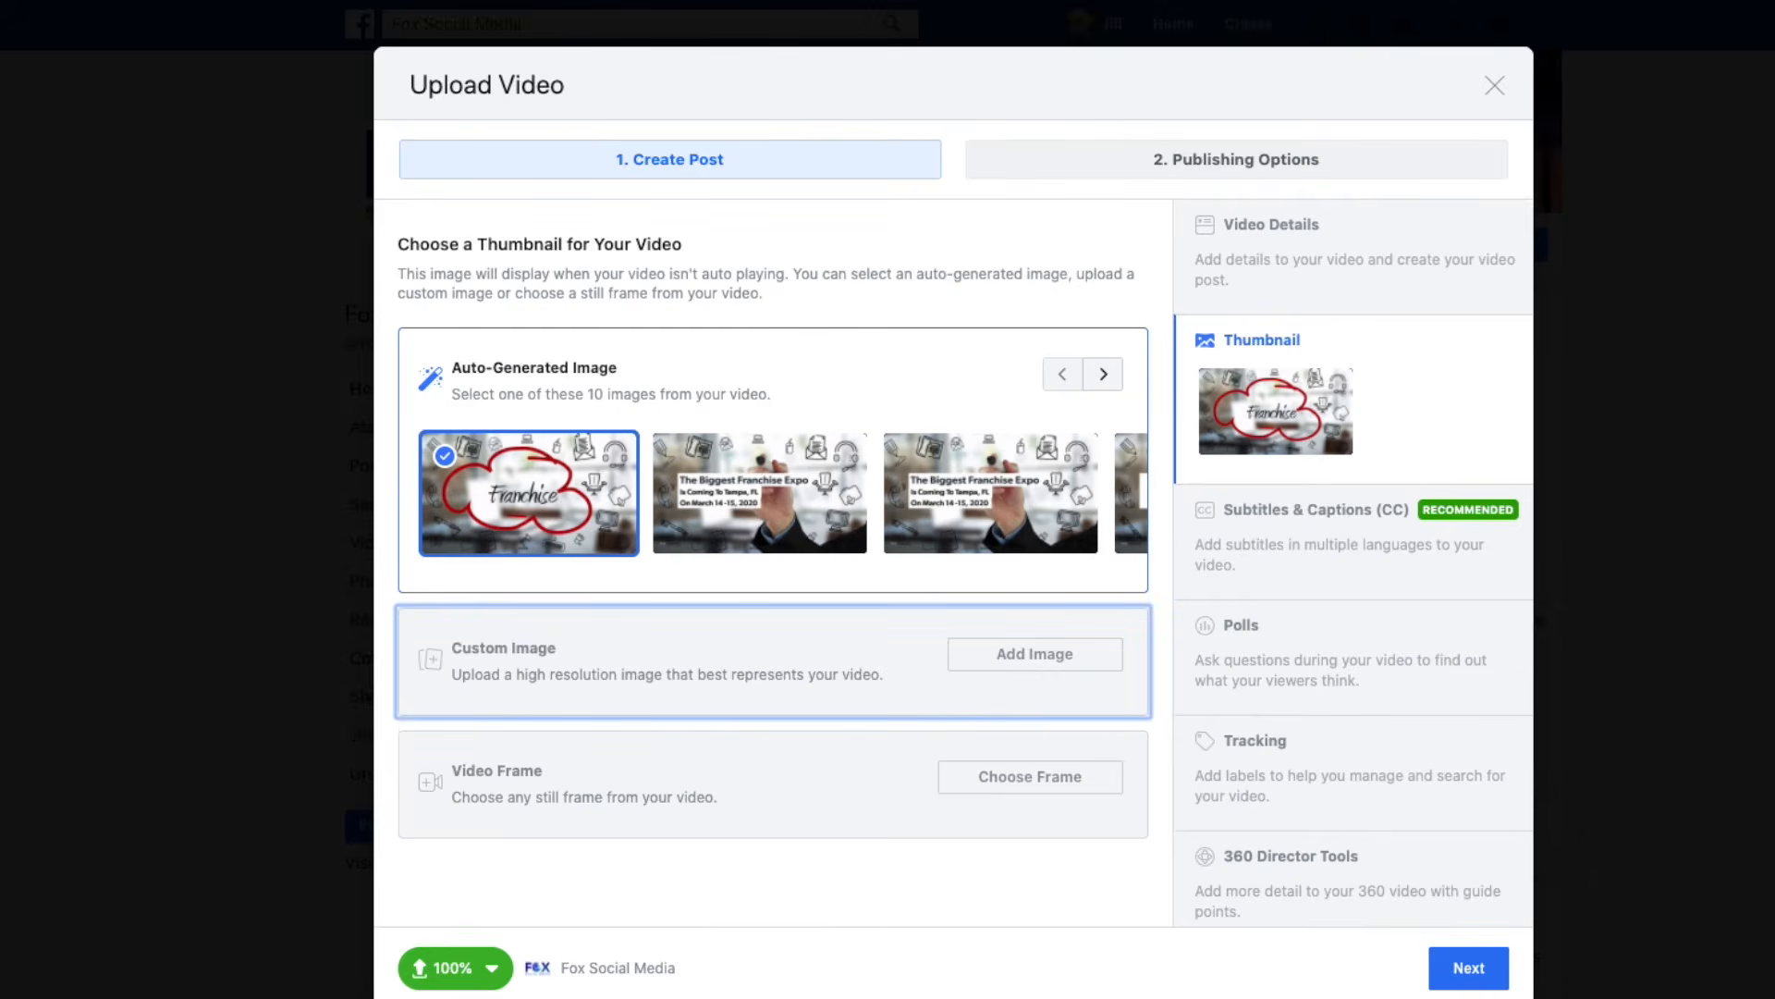
{"action": "left_click", "coordinate": [1466, 978]}
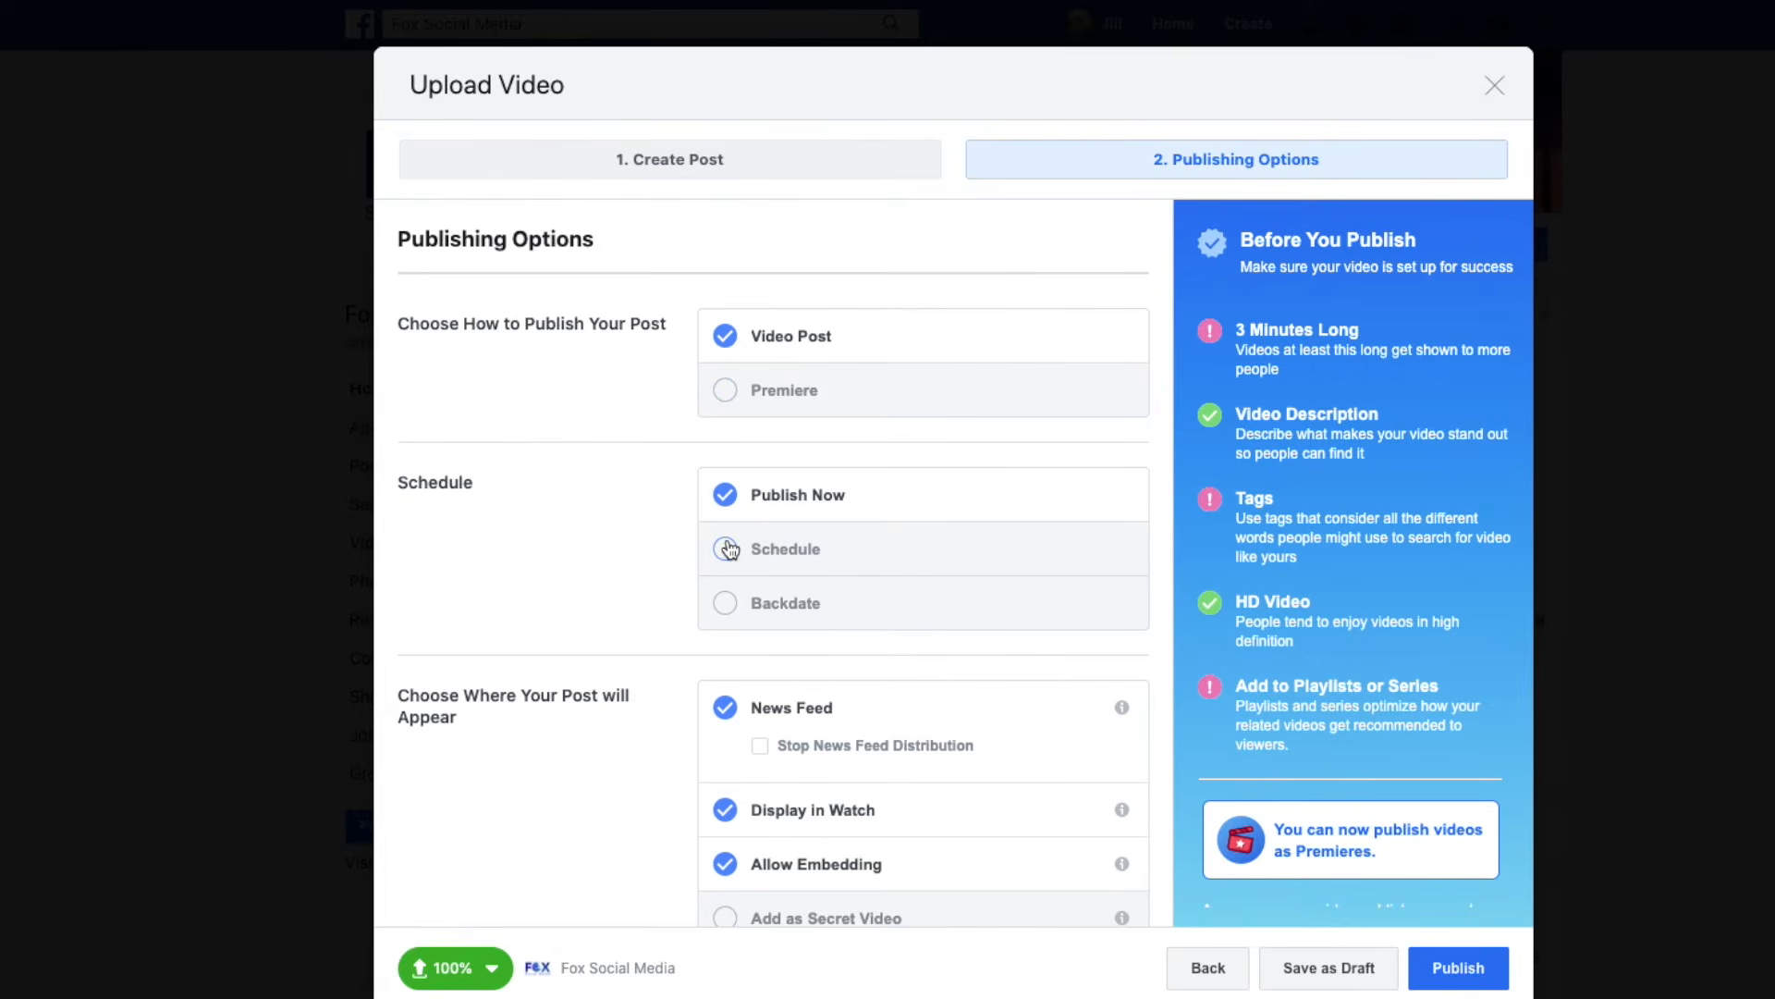
Create a new playlist titled 'Franchise Expos' without a cover image.
{"action": "scroll", "coordinate": [946, 697], "scroll_direction": "down", "scroll_amount": 2}
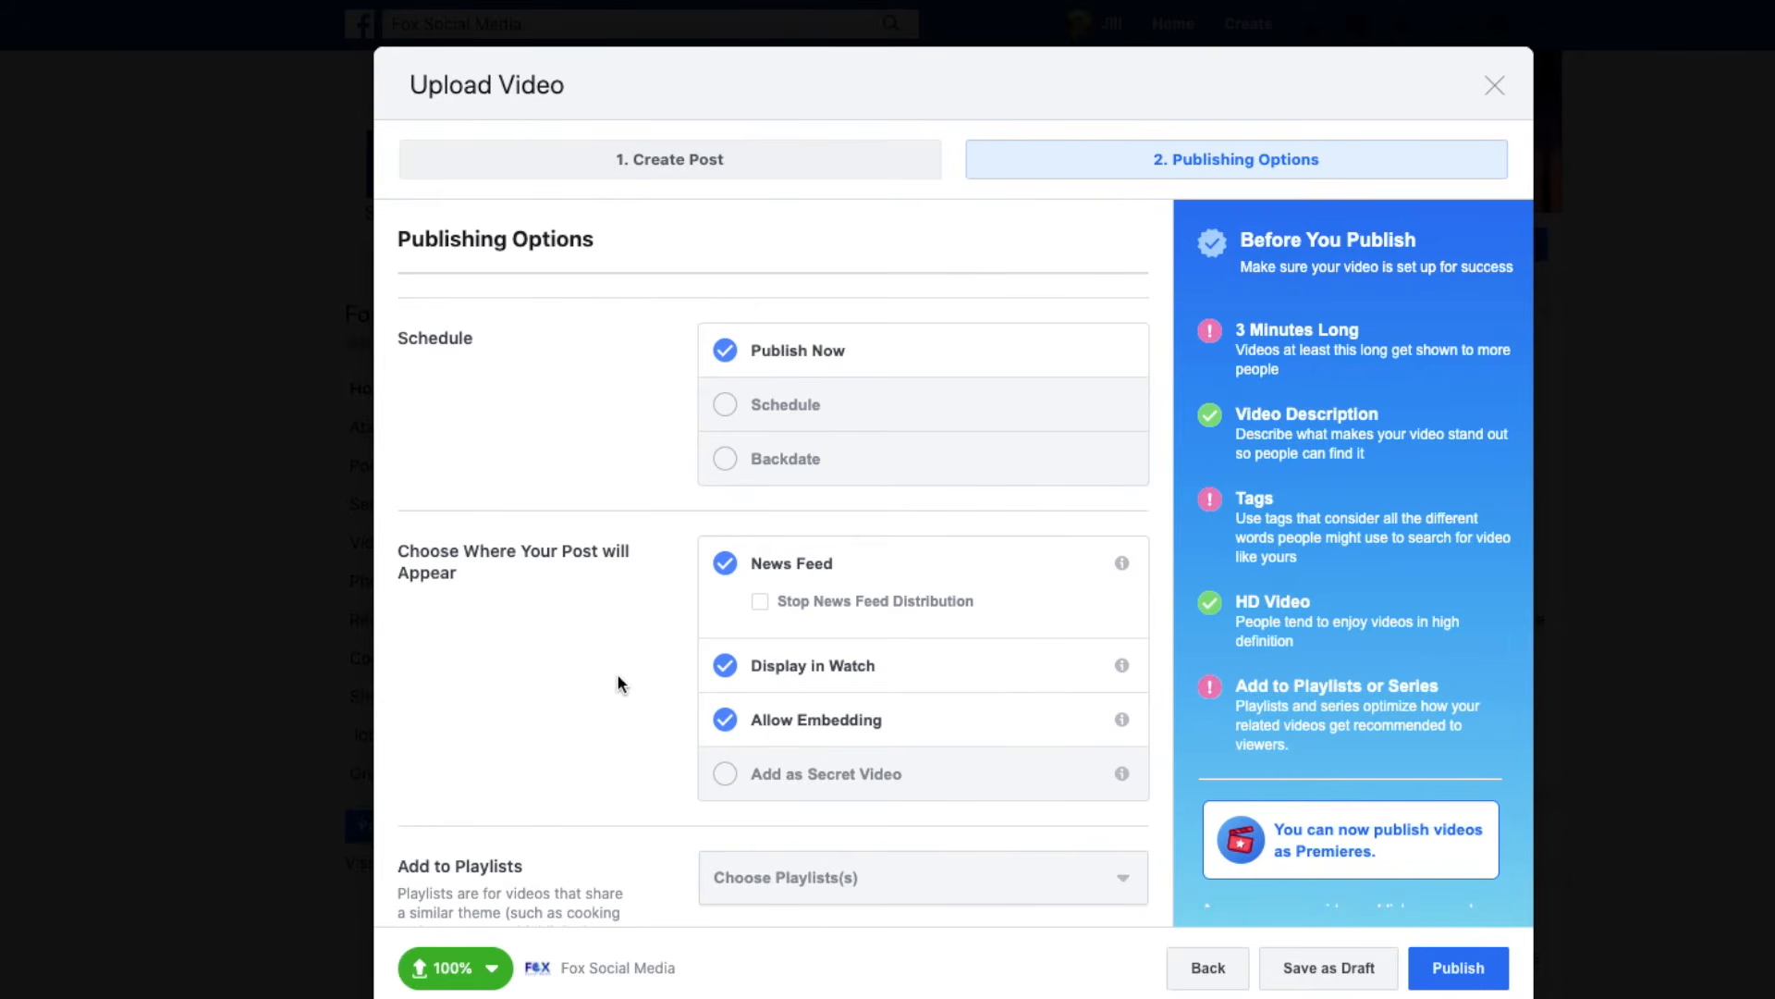
{"action": "scroll", "coordinate": [619, 681], "scroll_direction": "down", "scroll_amount": 3}
{"action": "scroll", "coordinate": [619, 681], "scroll_direction": "down", "scroll_amount": 2}
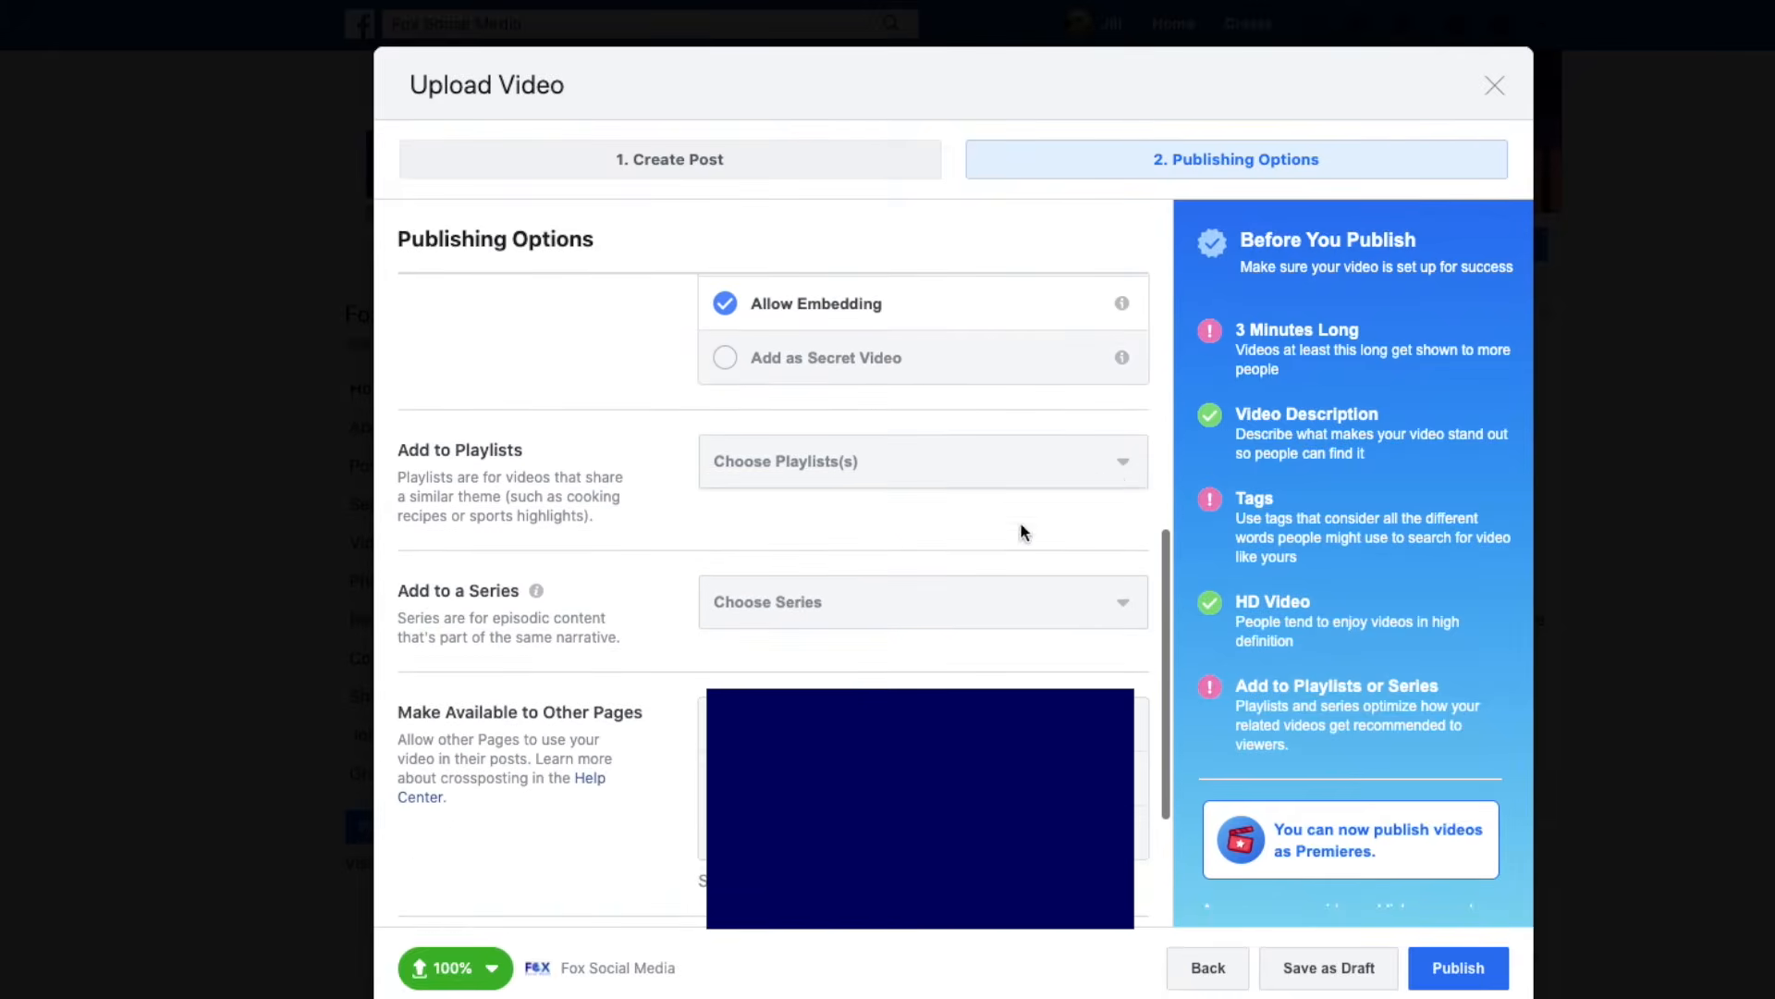
{"action": "left_click", "coordinate": [1130, 469]}
{"action": "left_click", "coordinate": [841, 505]}
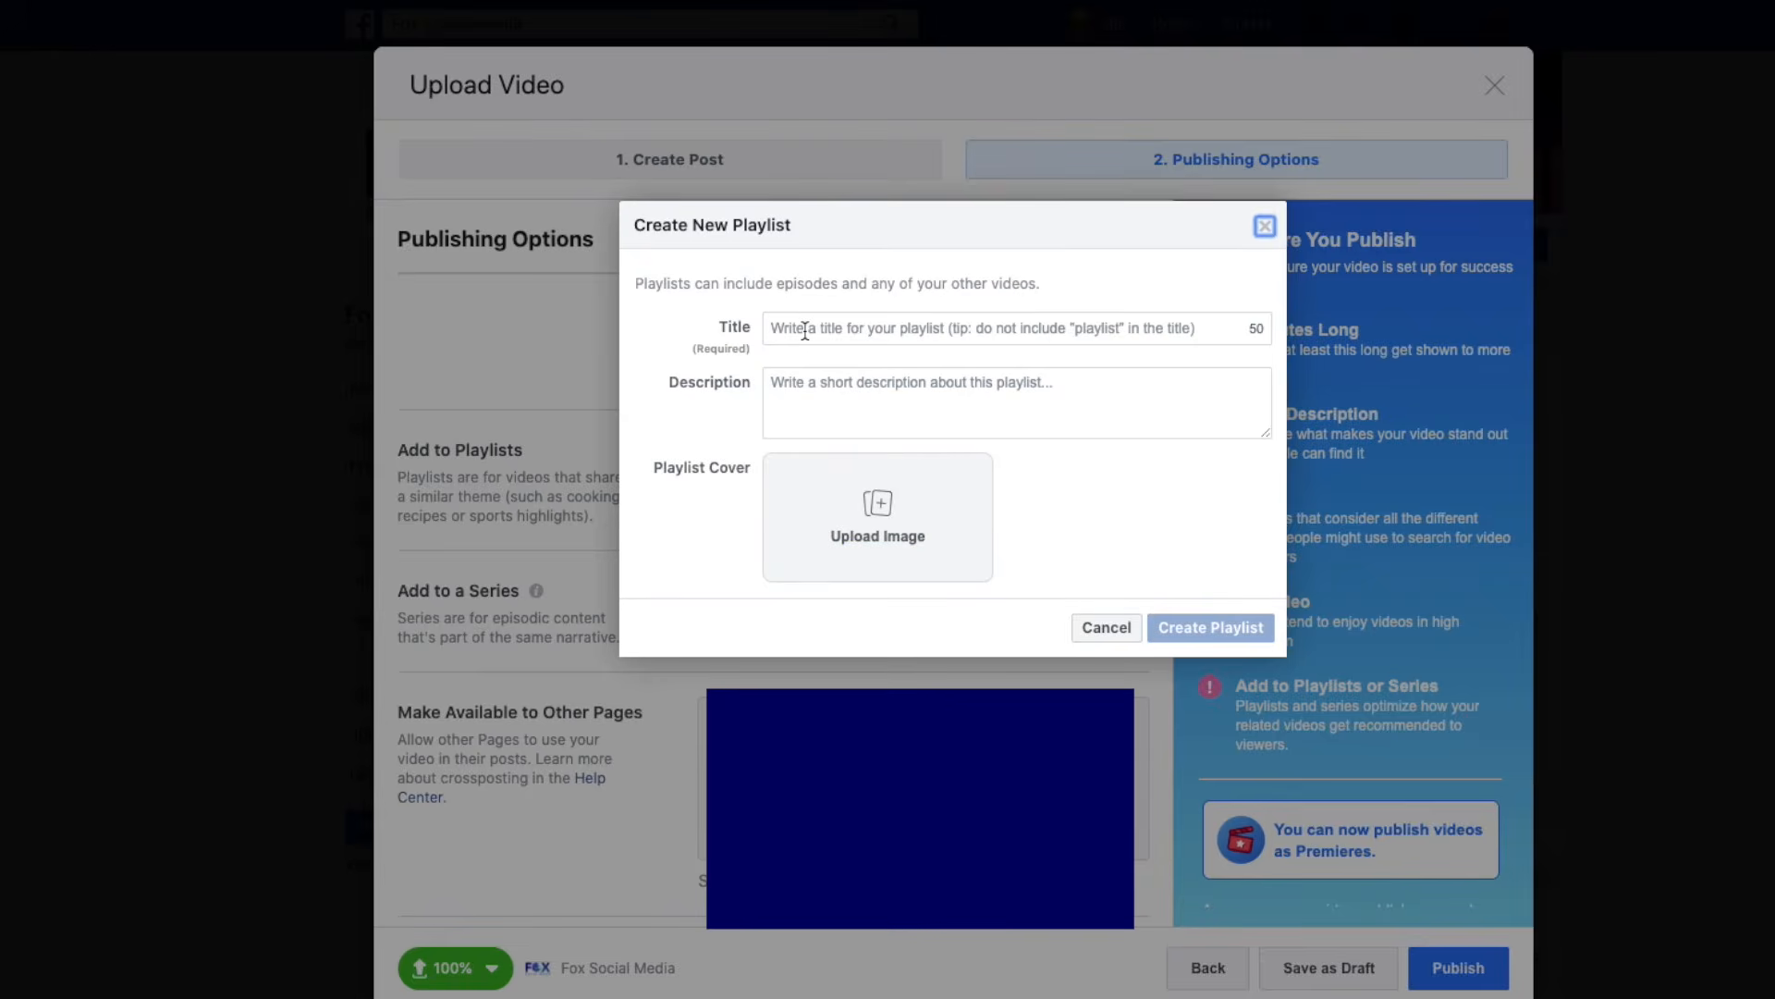
{"action": "left_click", "coordinate": [804, 331]}
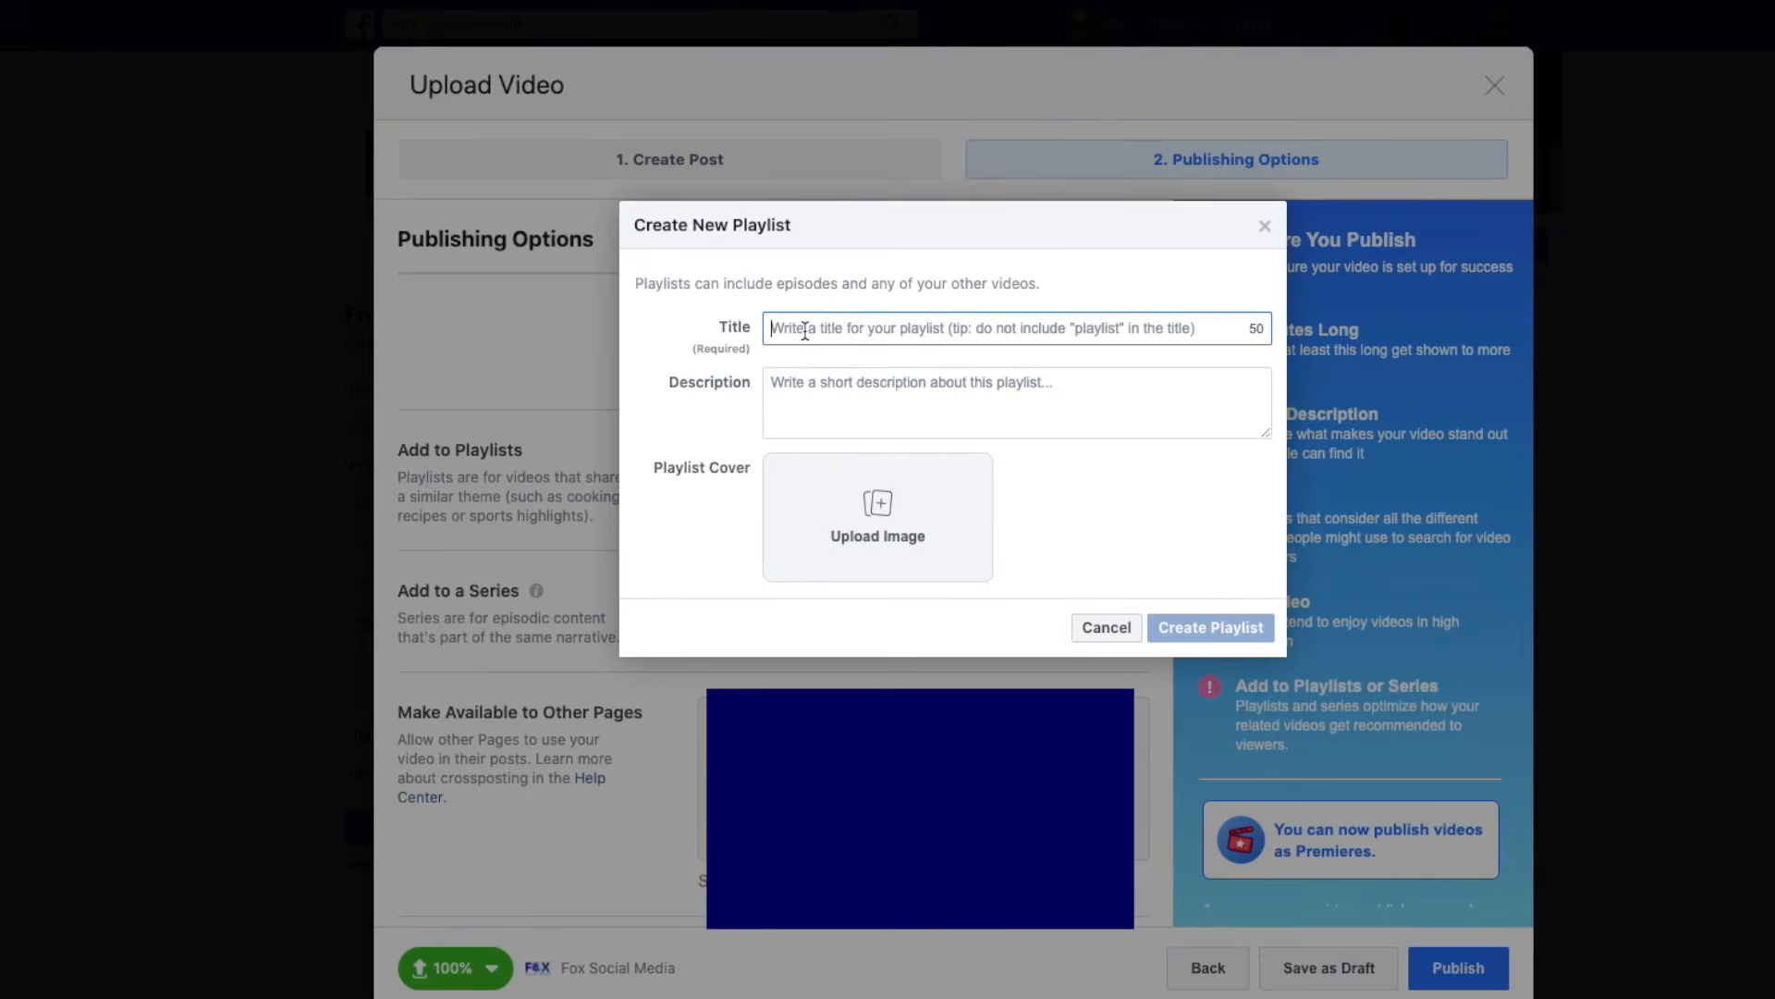
{"action": "type", "text": "Franch"}
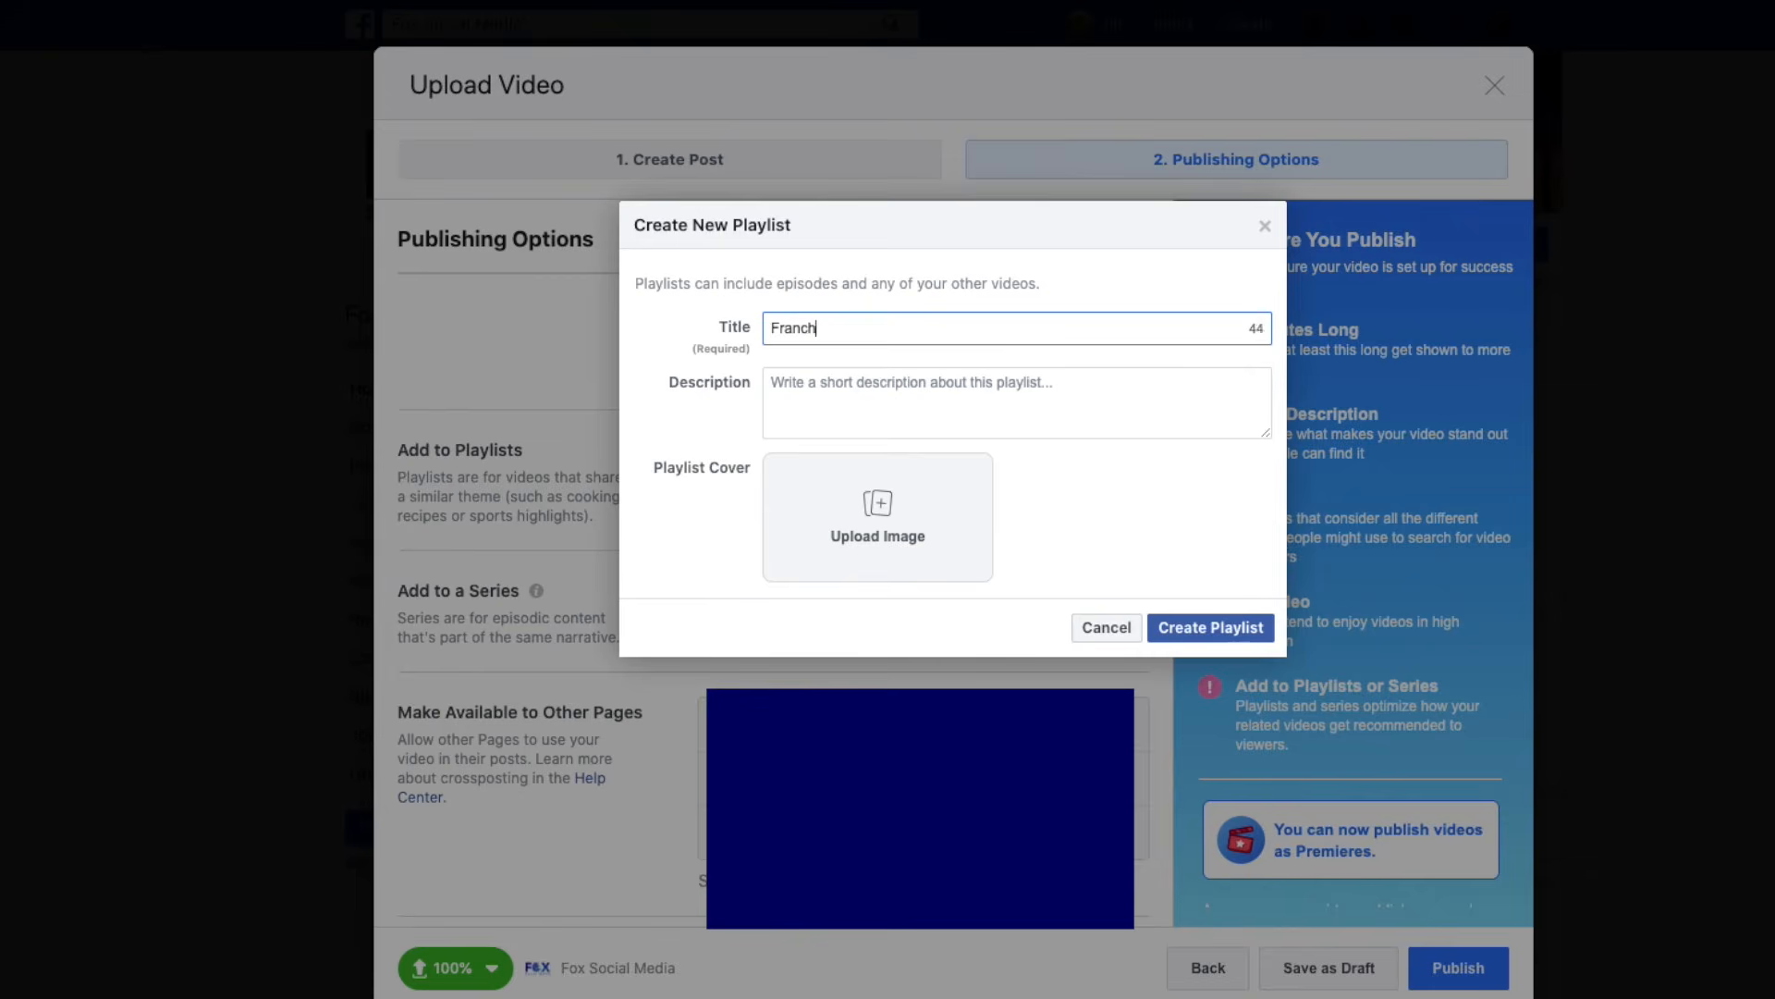
{"action": "type", "text": "ise Expos"}
{"action": "left_click", "coordinate": [881, 529]}
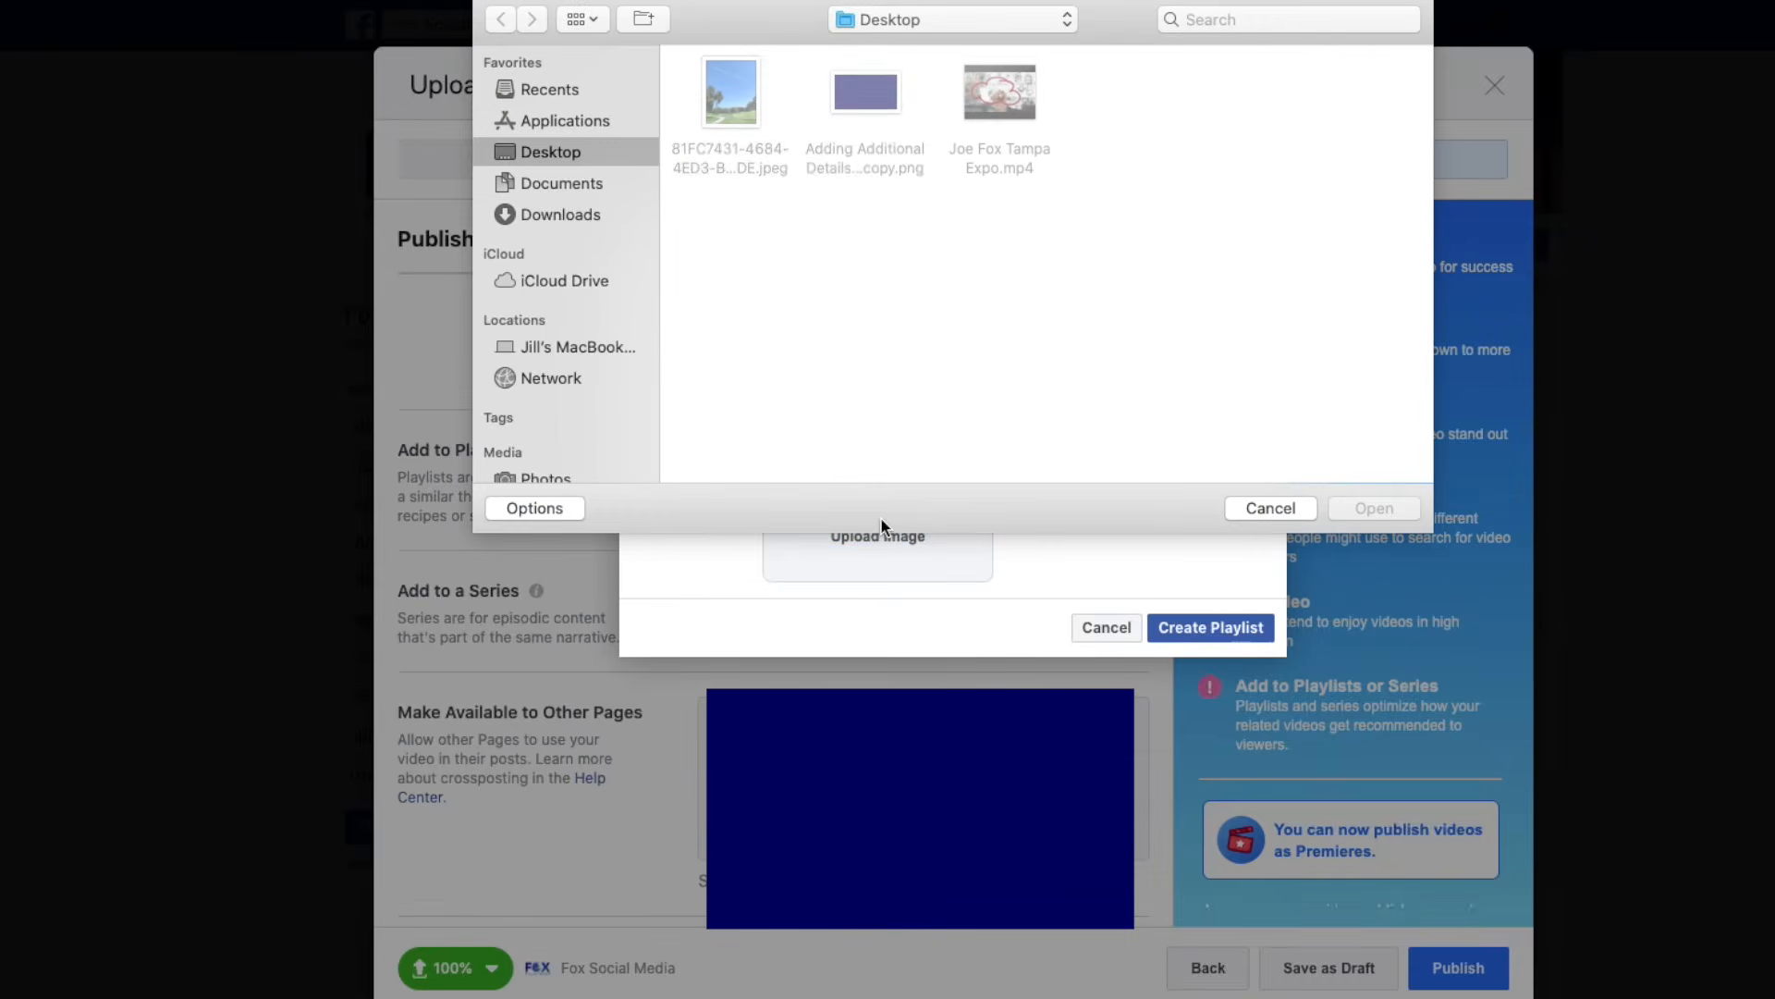
{"action": "left_click", "coordinate": [1254, 508]}
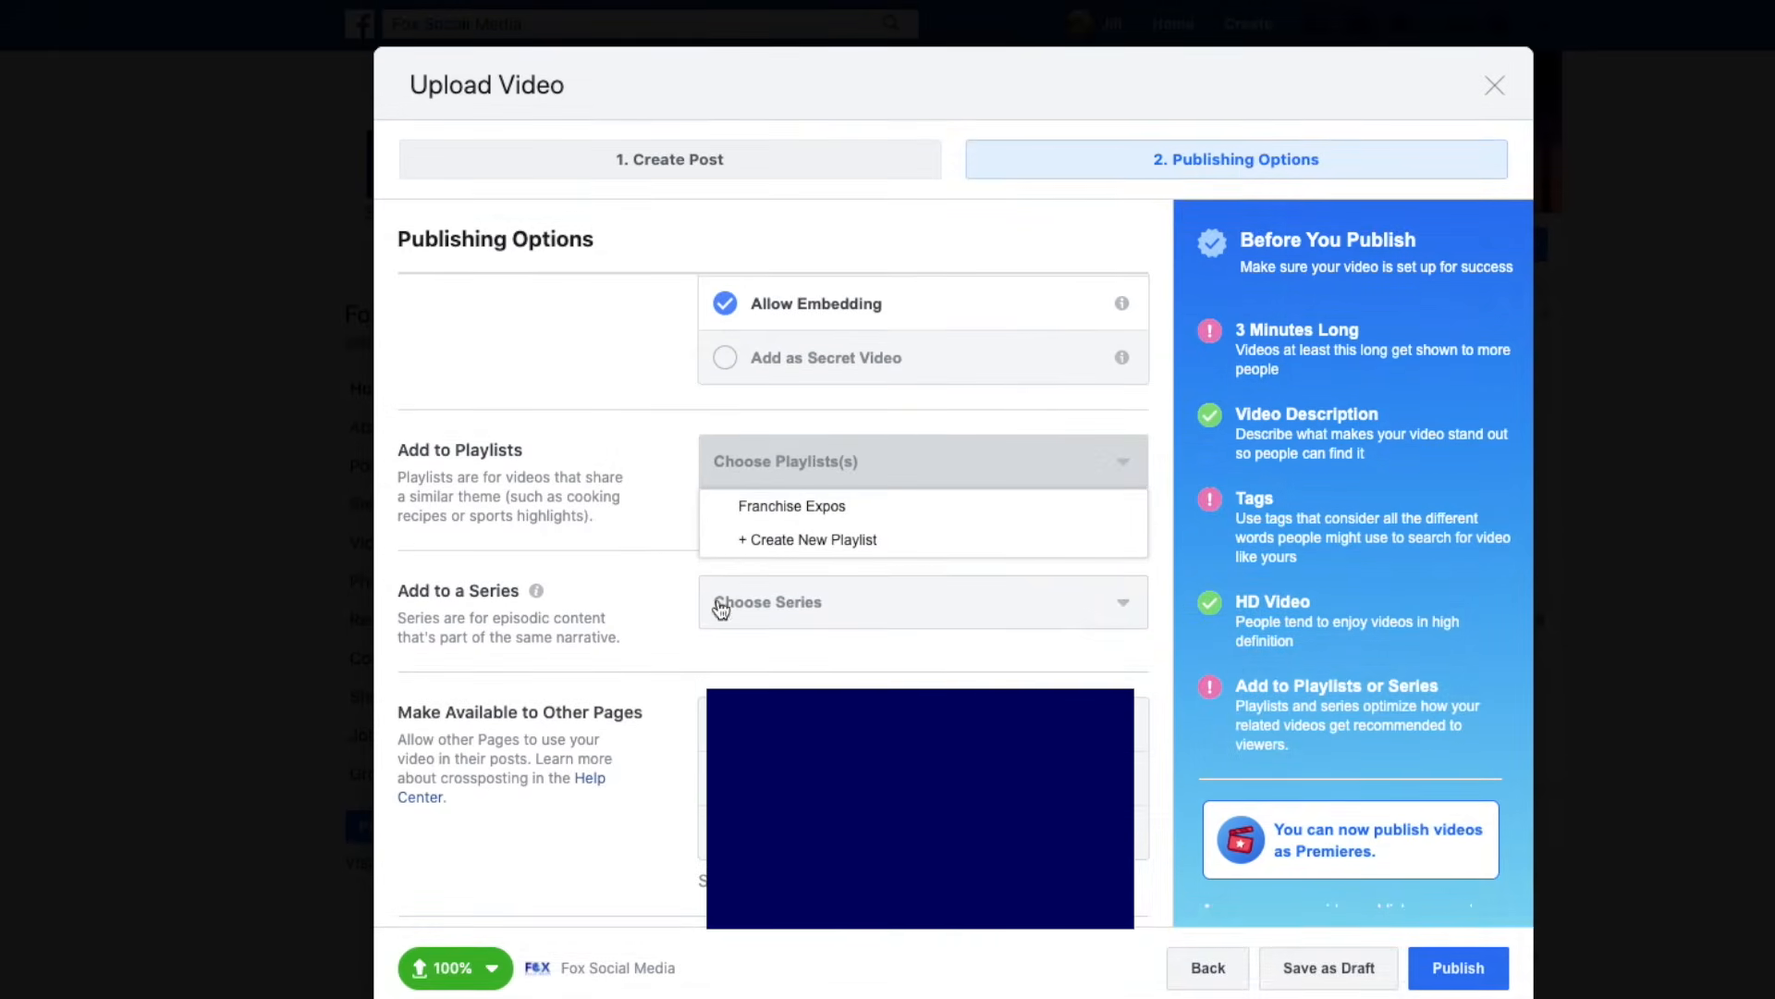
Publish the Franchise Expo video post from the Publishing Options step.
{"action": "scroll", "coordinate": [1114, 608], "scroll_direction": "down", "scroll_amount": 3}
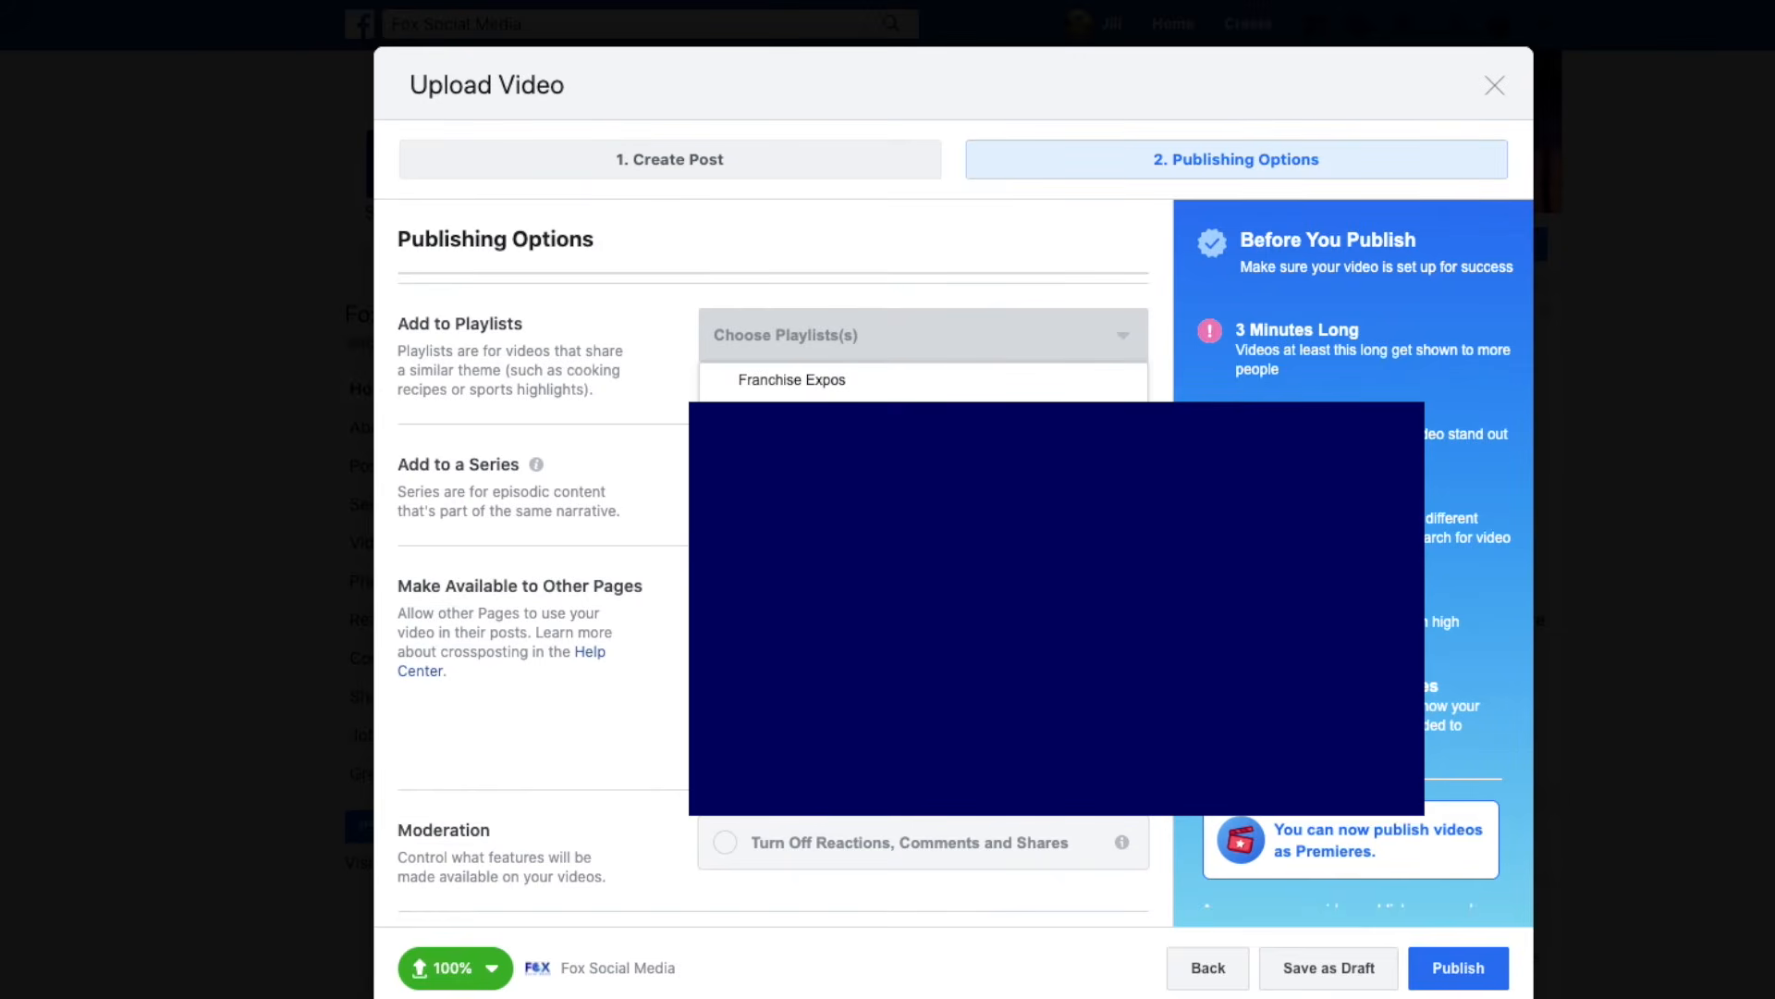
{"action": "scroll", "coordinate": [1114, 608], "scroll_direction": "down", "scroll_amount": 2}
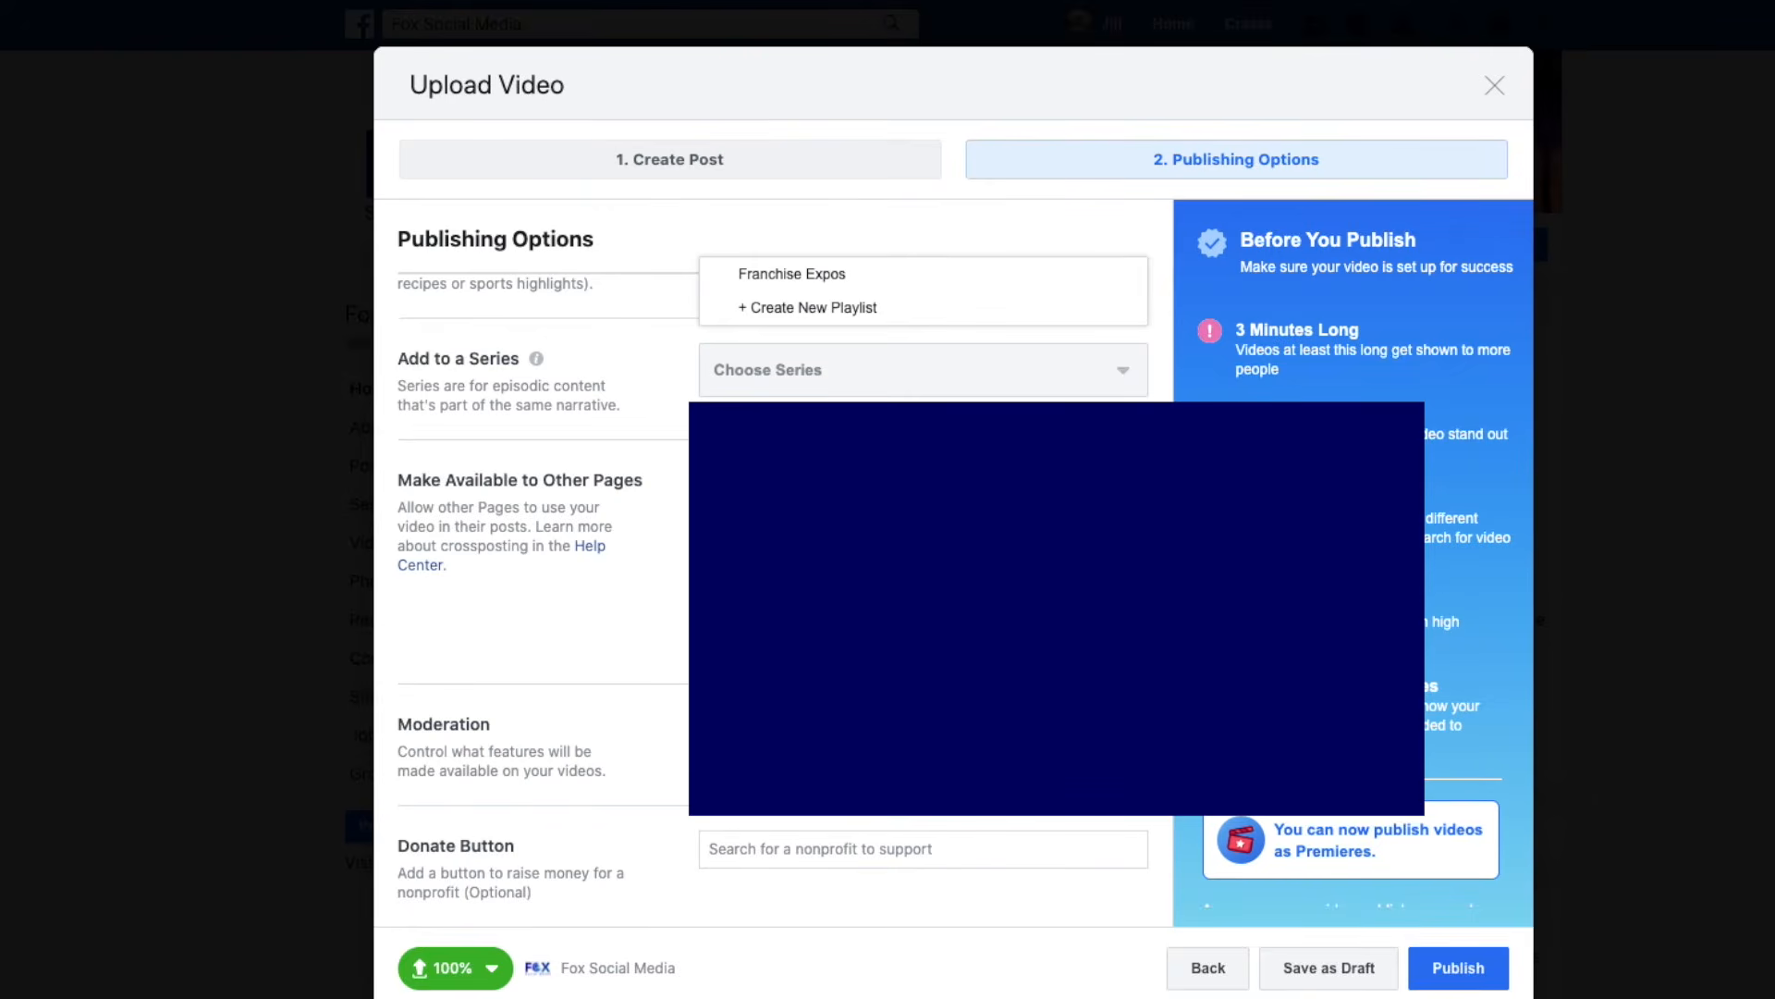
{"action": "left_click", "coordinate": [1467, 975]}
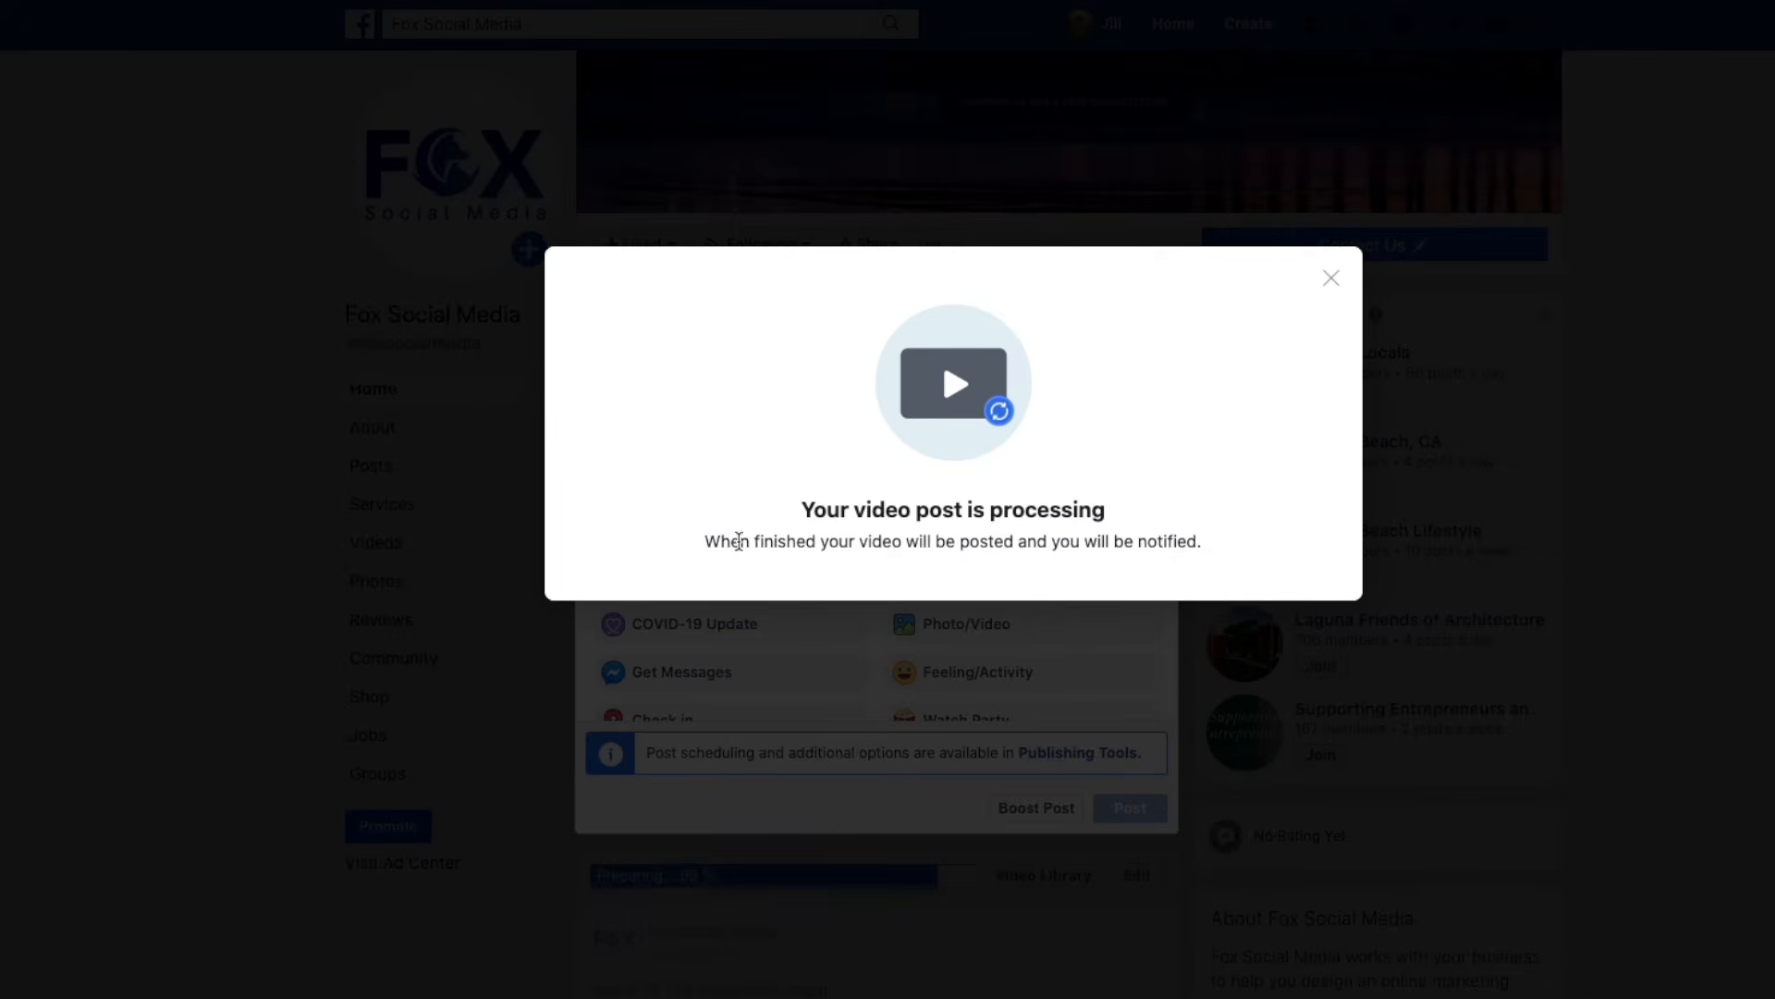
Dismiss the processing notice and empty composer, then open the published video's Edit Video window.
{"action": "left_click", "coordinate": [1392, 876]}
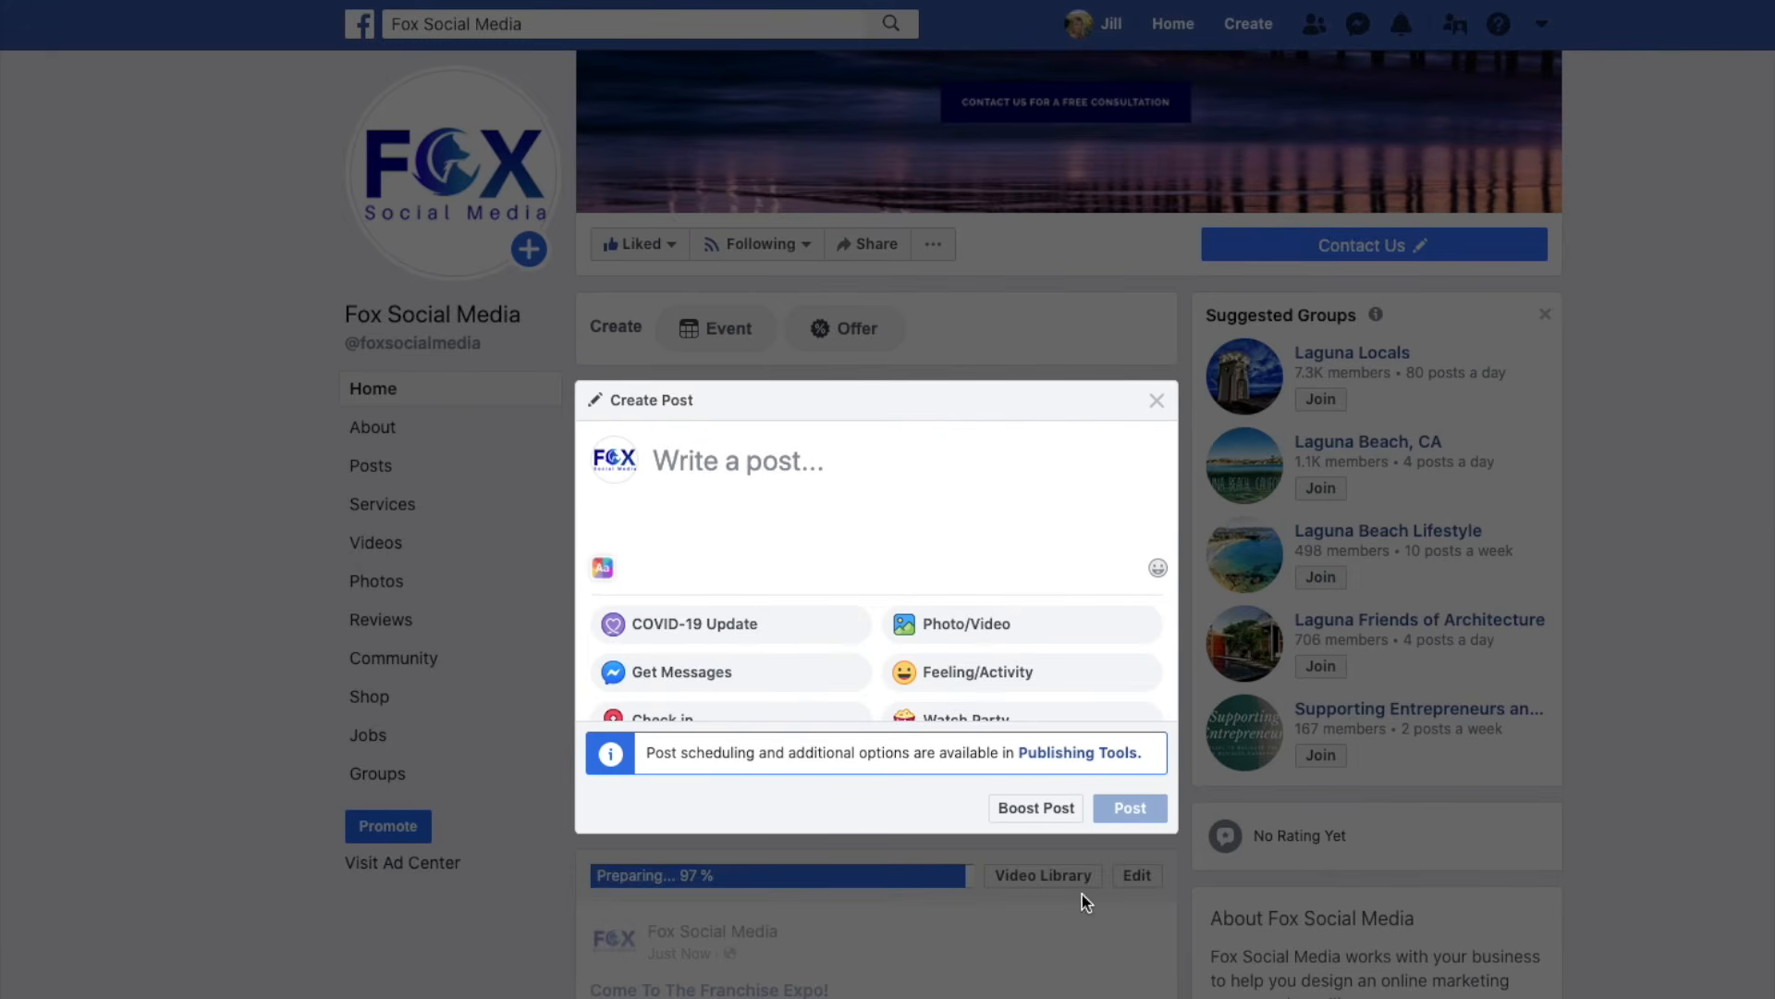
{"action": "left_click", "coordinate": [1157, 400]}
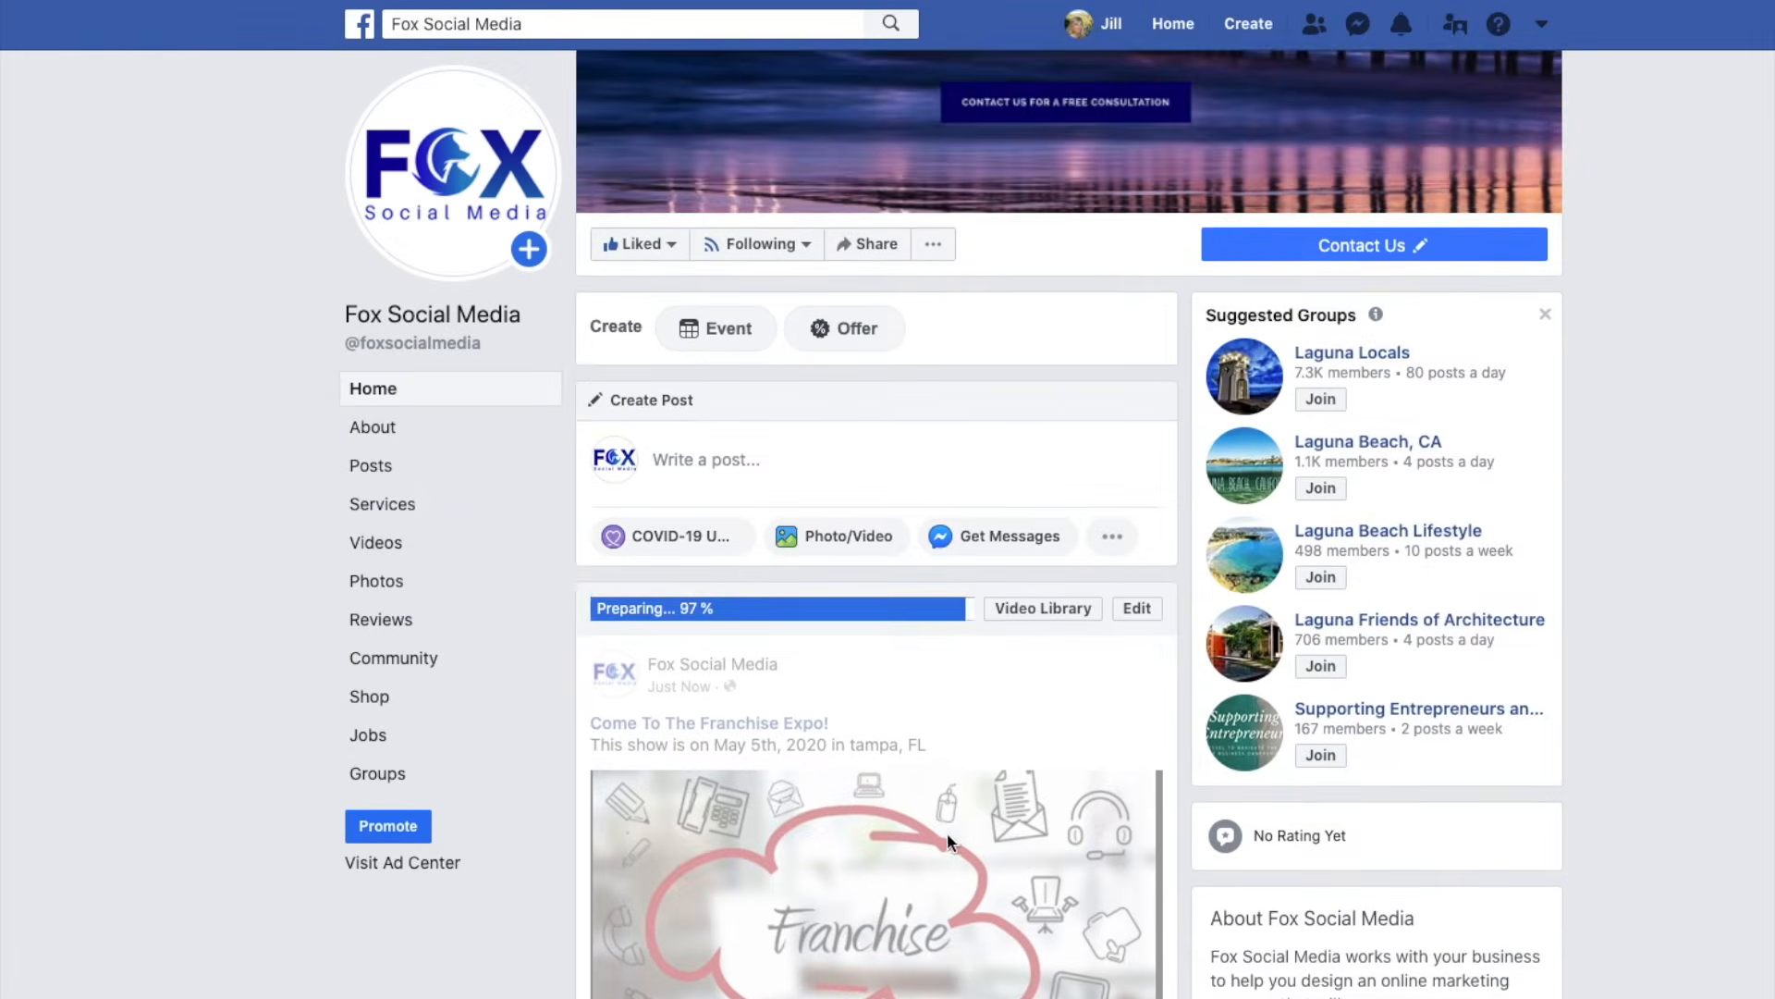
{"action": "scroll", "coordinate": [947, 832], "scroll_direction": "down", "scroll_amount": 3}
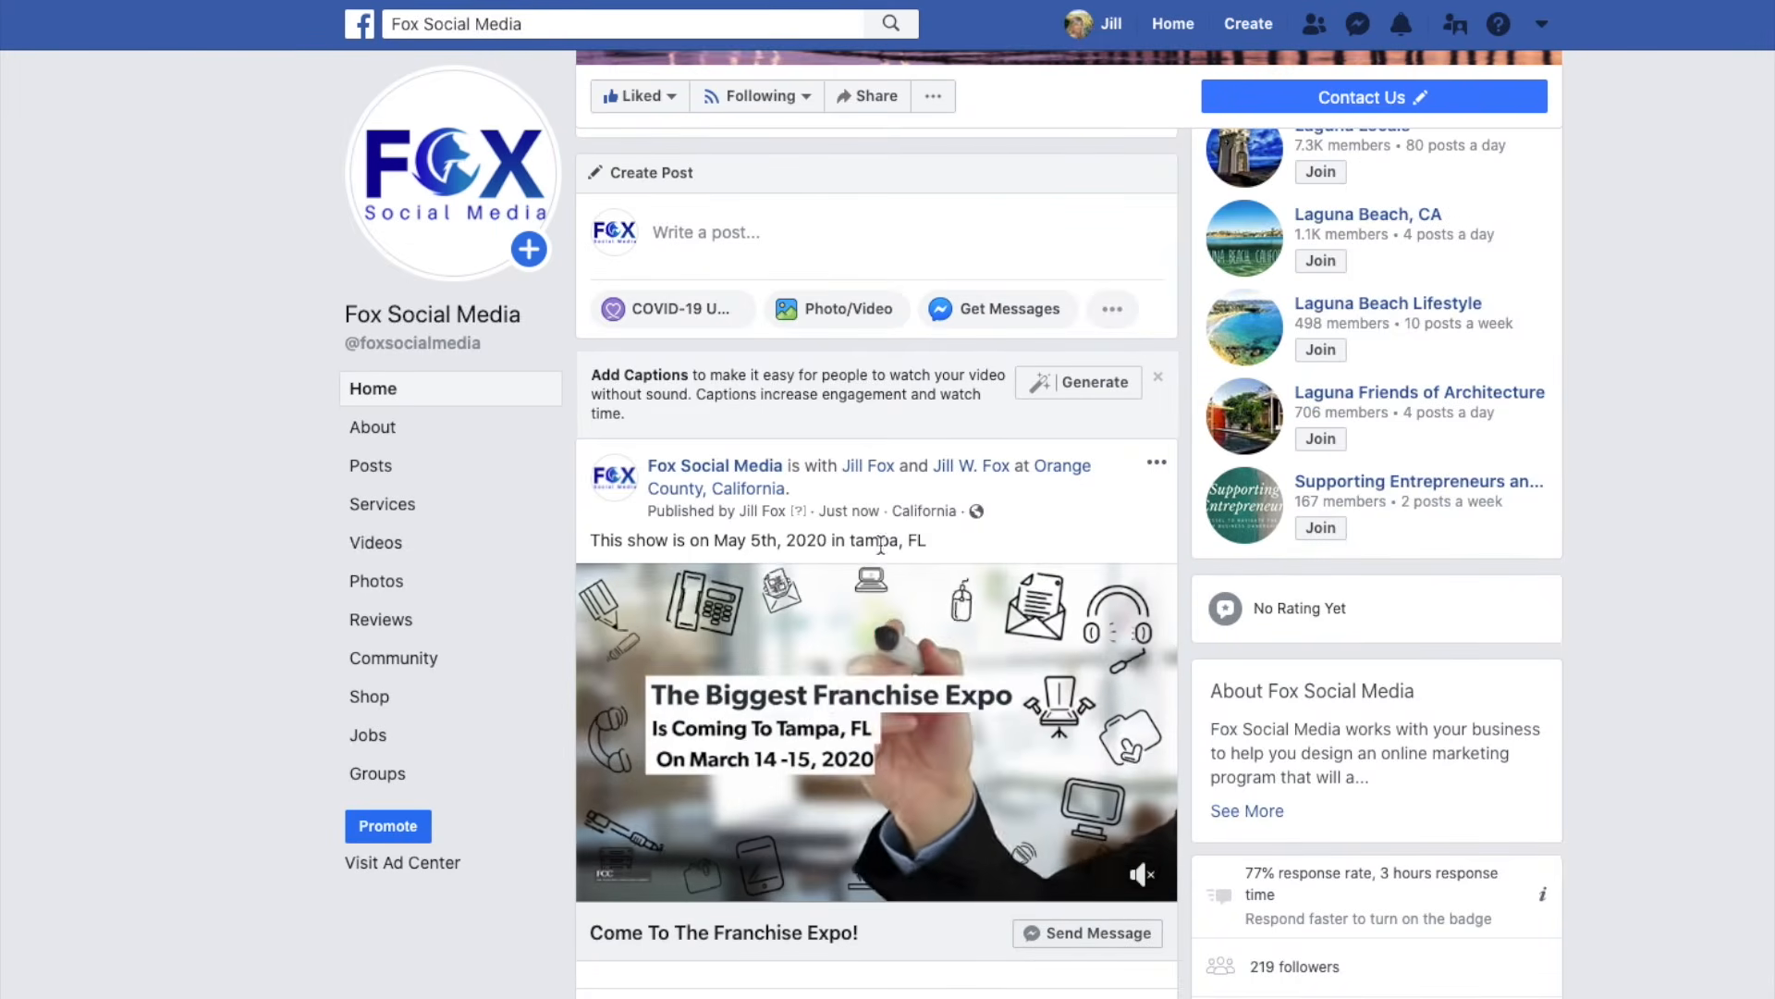
{"action": "left_click", "coordinate": [1159, 464]}
{"action": "left_click", "coordinate": [973, 559]}
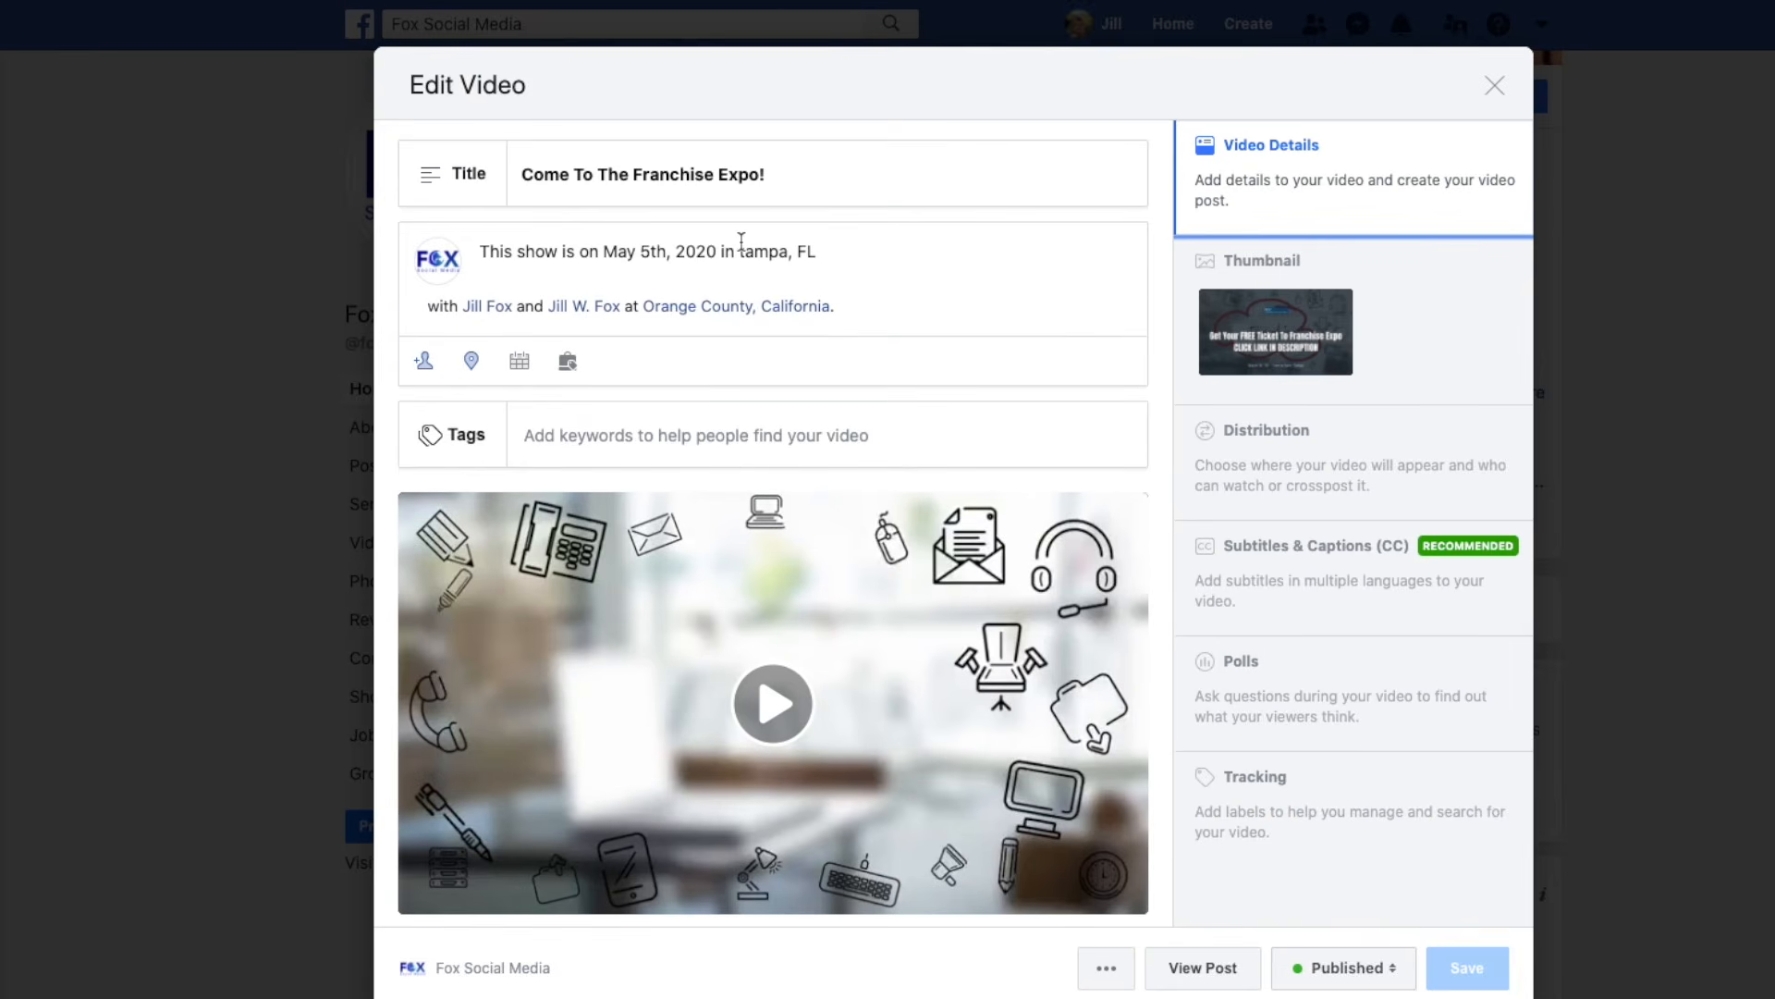
Change 'tampa' to 'Tampa' in the video description and save the edit.
{"action": "left_click", "coordinate": [745, 251]}
{"action": "key", "text": "BackSpace"}
{"action": "type", "text": "T"}
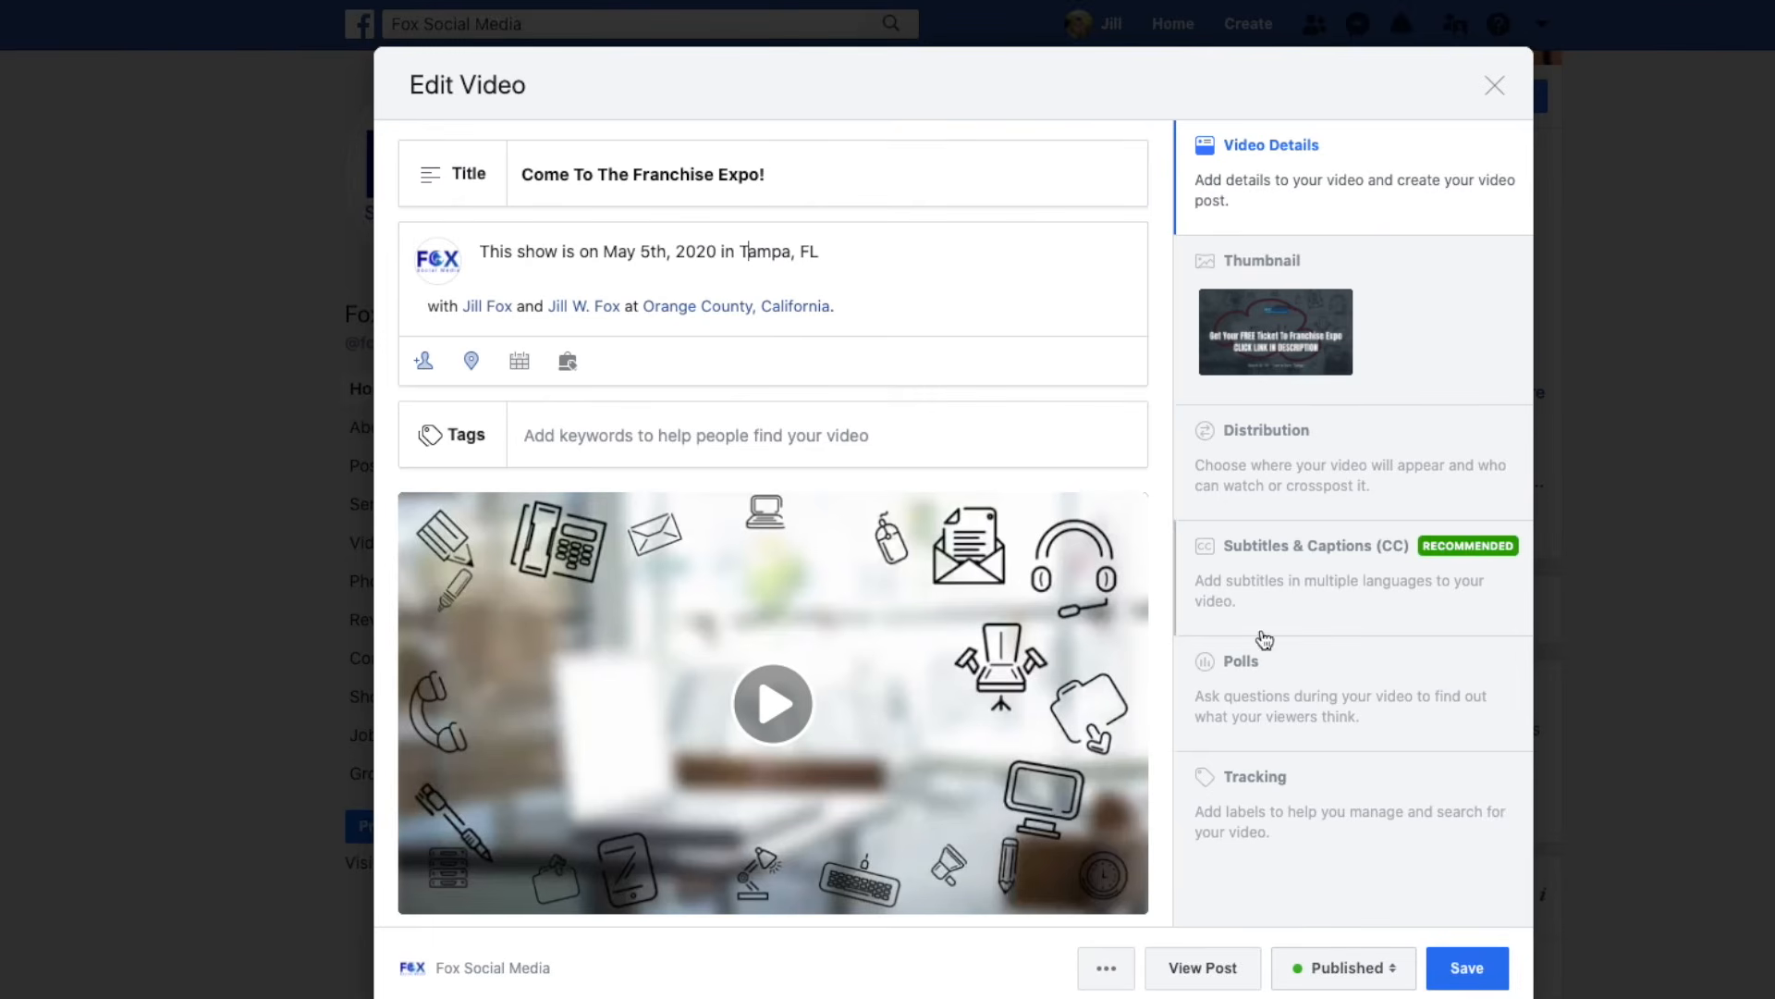
{"action": "left_click", "coordinate": [1464, 973]}
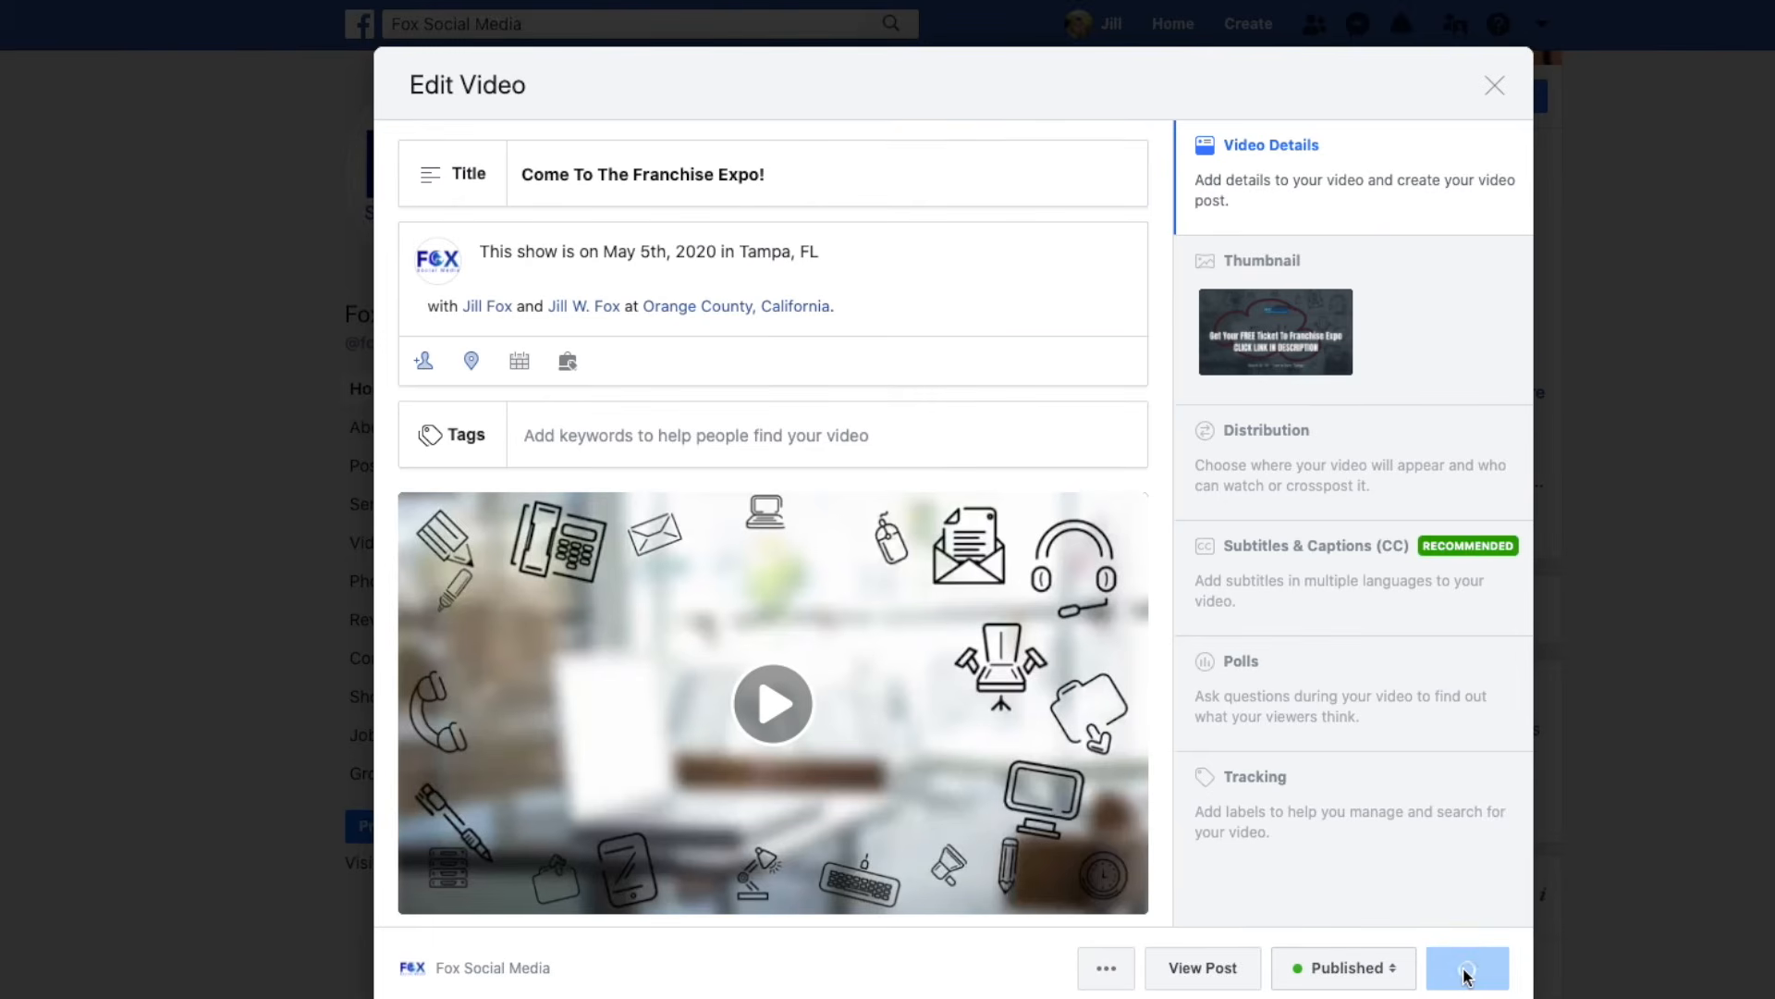
{"action": "scroll", "coordinate": [958, 883], "scroll_direction": "down", "scroll_amount": 1}
Play the Franchise Expo video, turn down the system volume, and mute the player.
{"action": "scroll", "coordinate": [952, 871], "scroll_direction": "down", "scroll_amount": 1}
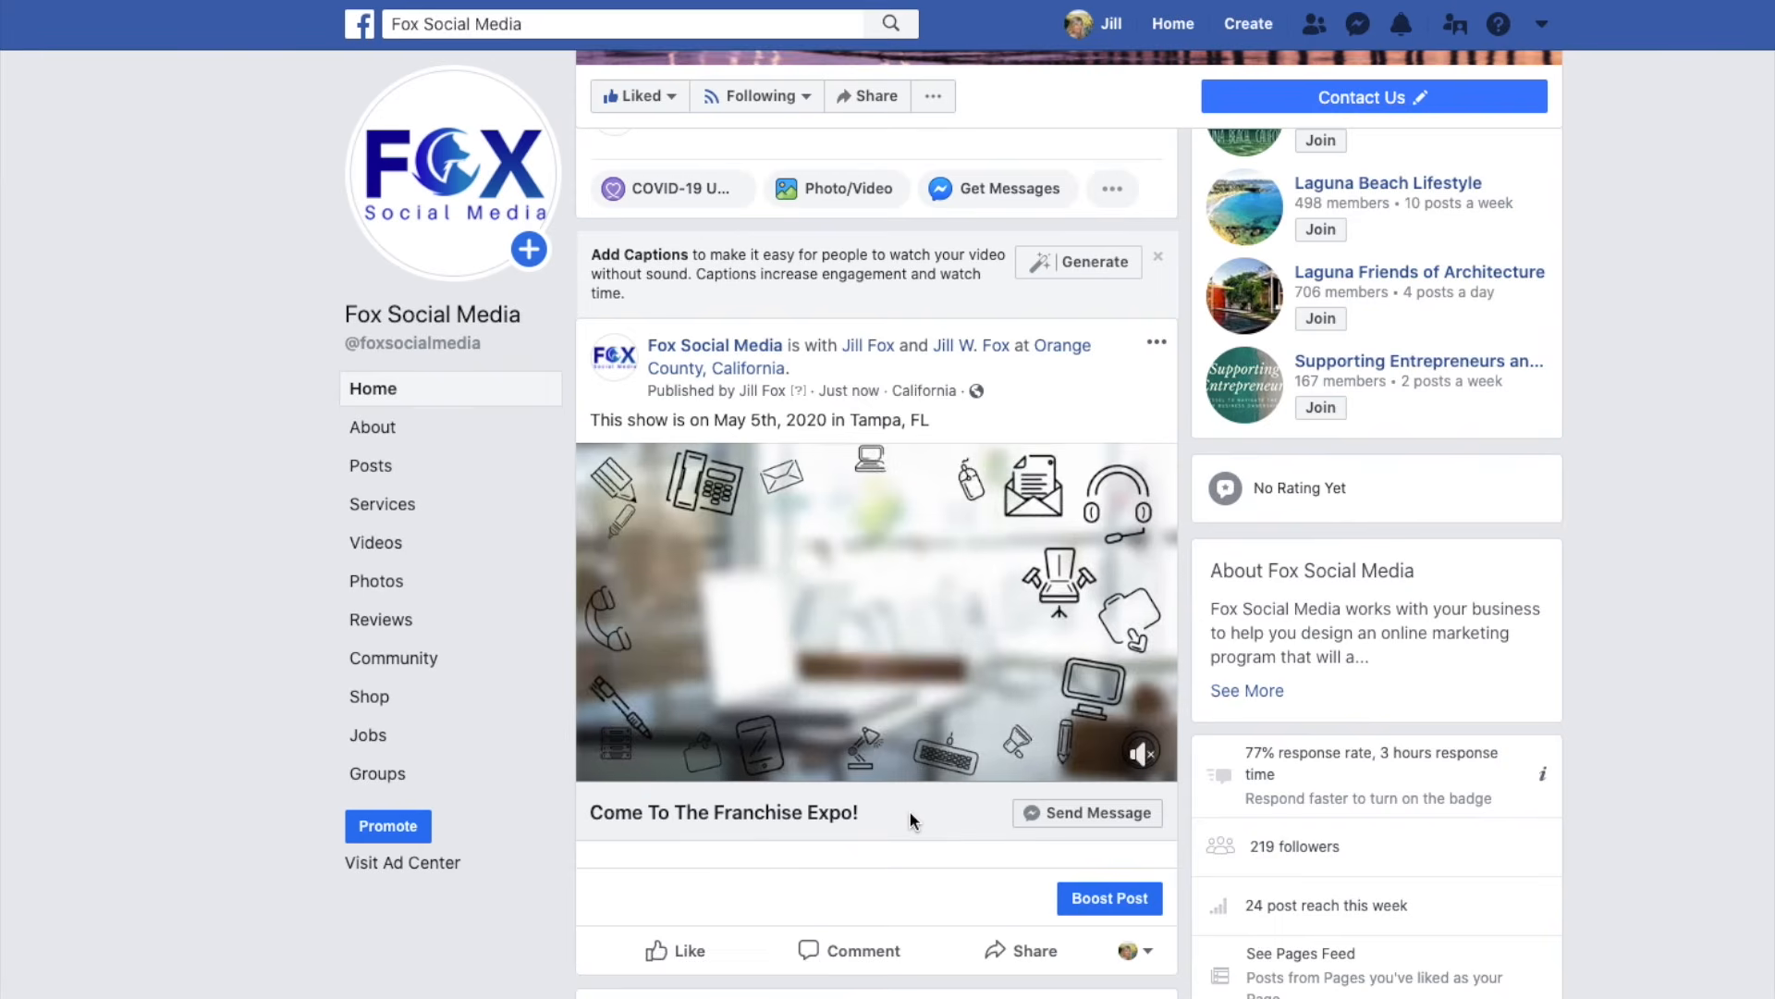
{"action": "left_click", "coordinate": [1141, 755]}
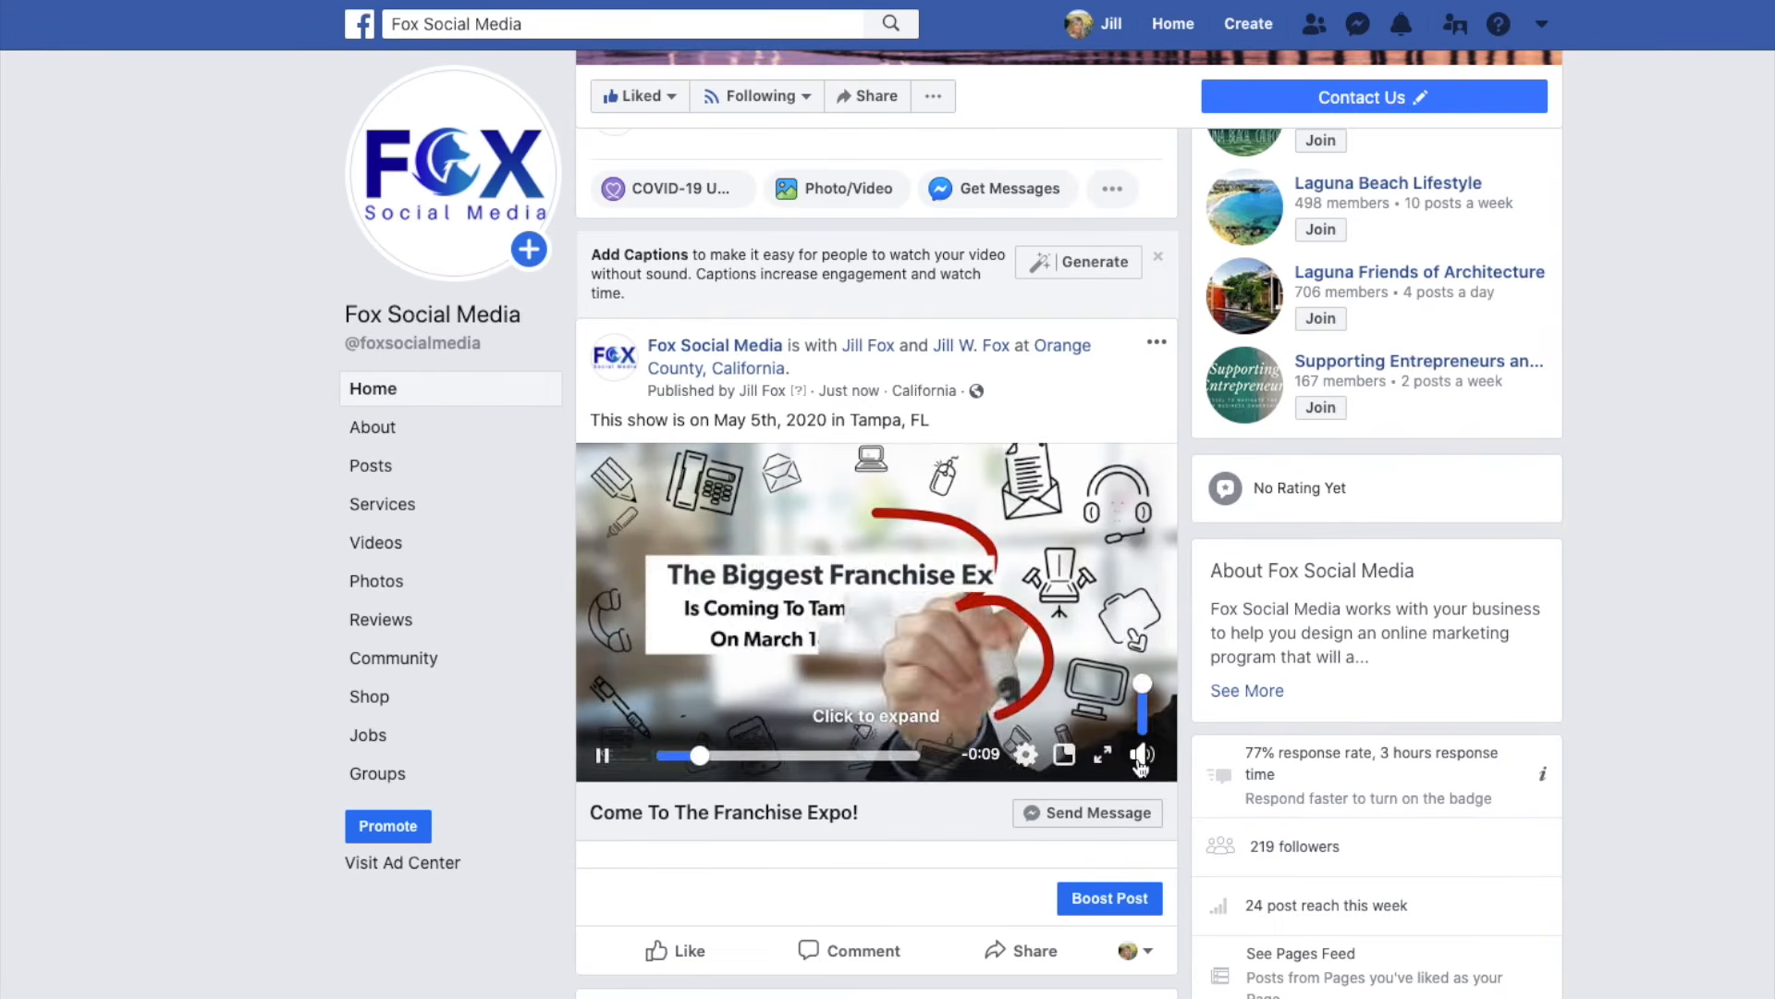
{"action": "key", "text": "XF86AudioMute"}
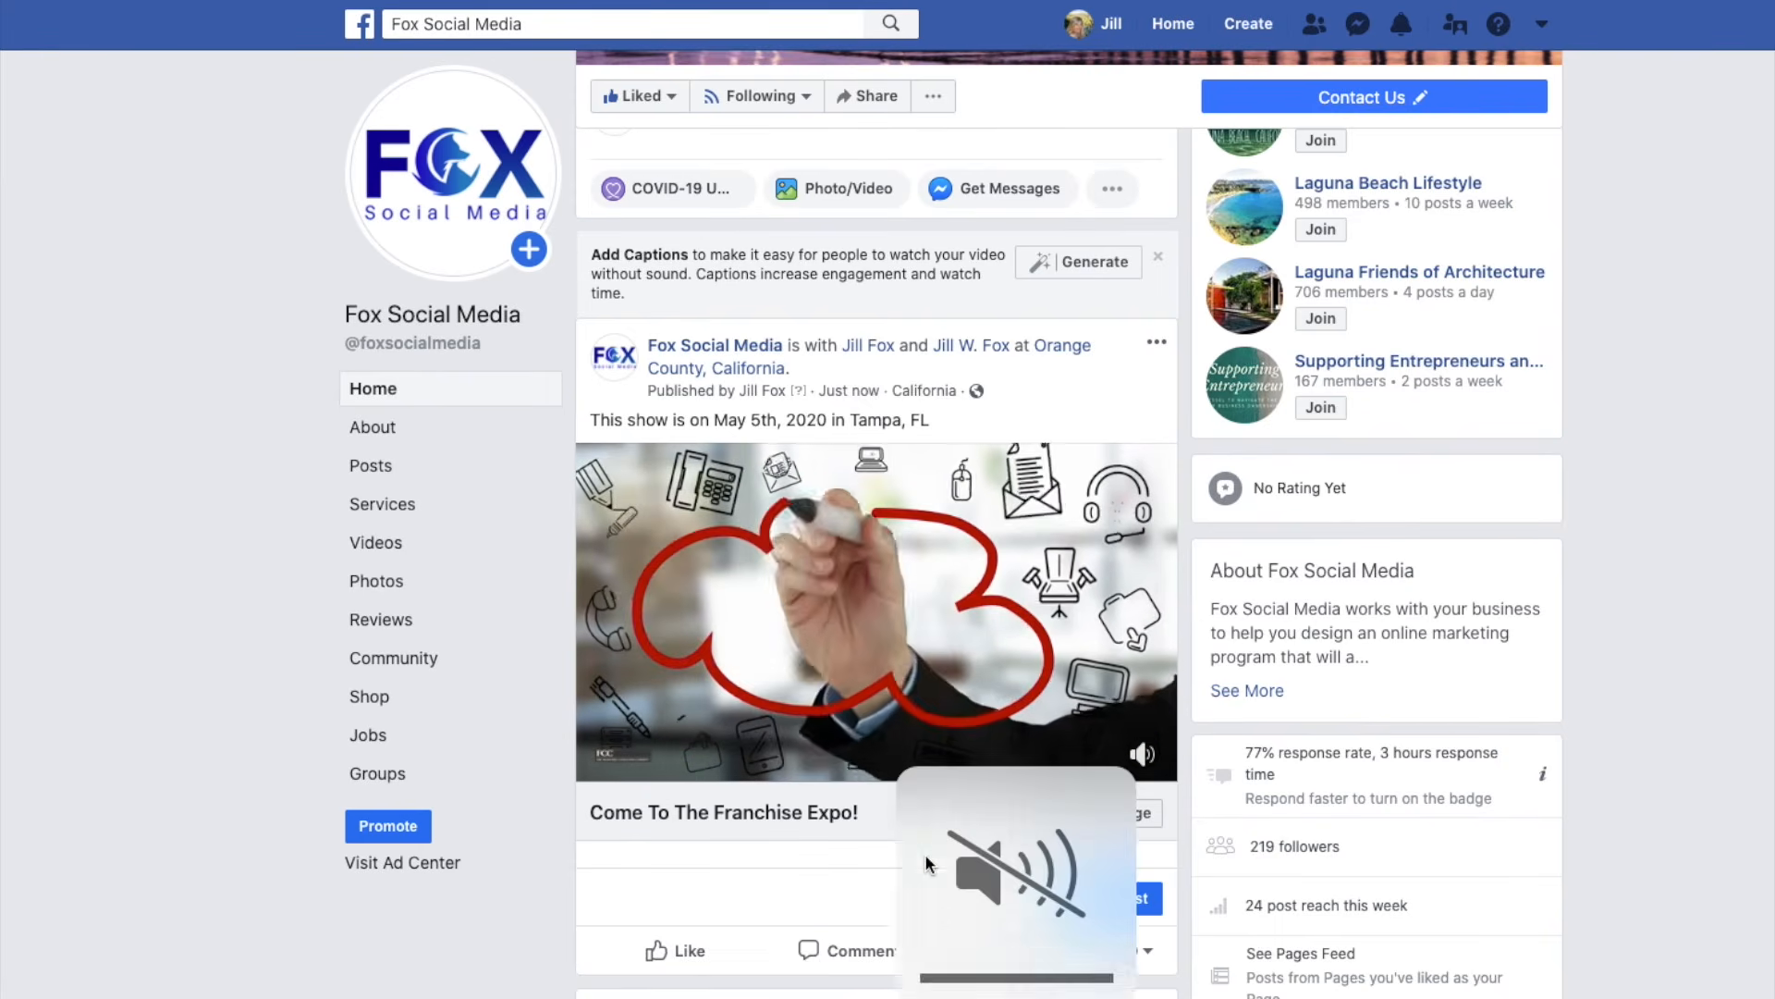
{"action": "key", "text": "XF86AudioMute"}
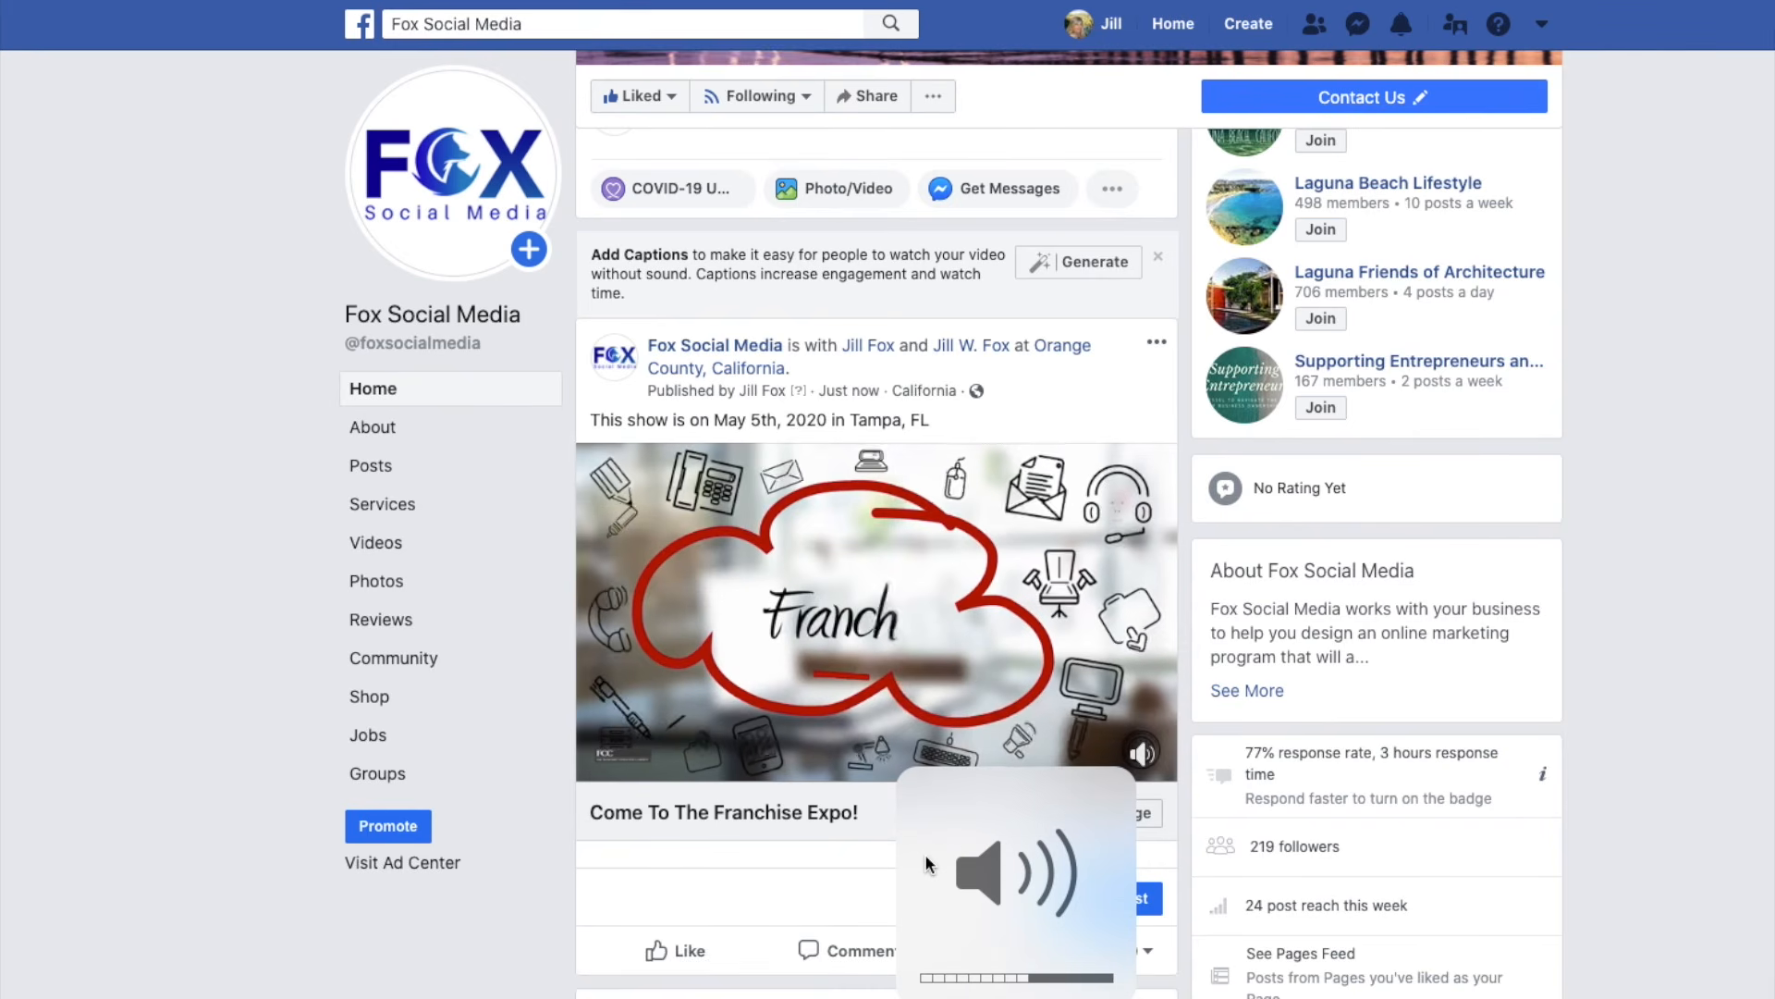
{"action": "key", "text": "XF86AudioLowerVolume"}
{"action": "key", "text": "XF86AudioLowerVolume"}
{"action": "key", "text": "XF86AudioLowerVolume"}
{"action": "key", "text": "XF86AudioLowerVolume"}
{"action": "key", "text": "XF86AudioLowerVolume"}
{"action": "key", "text": "XF86AudioLowerVolume"}
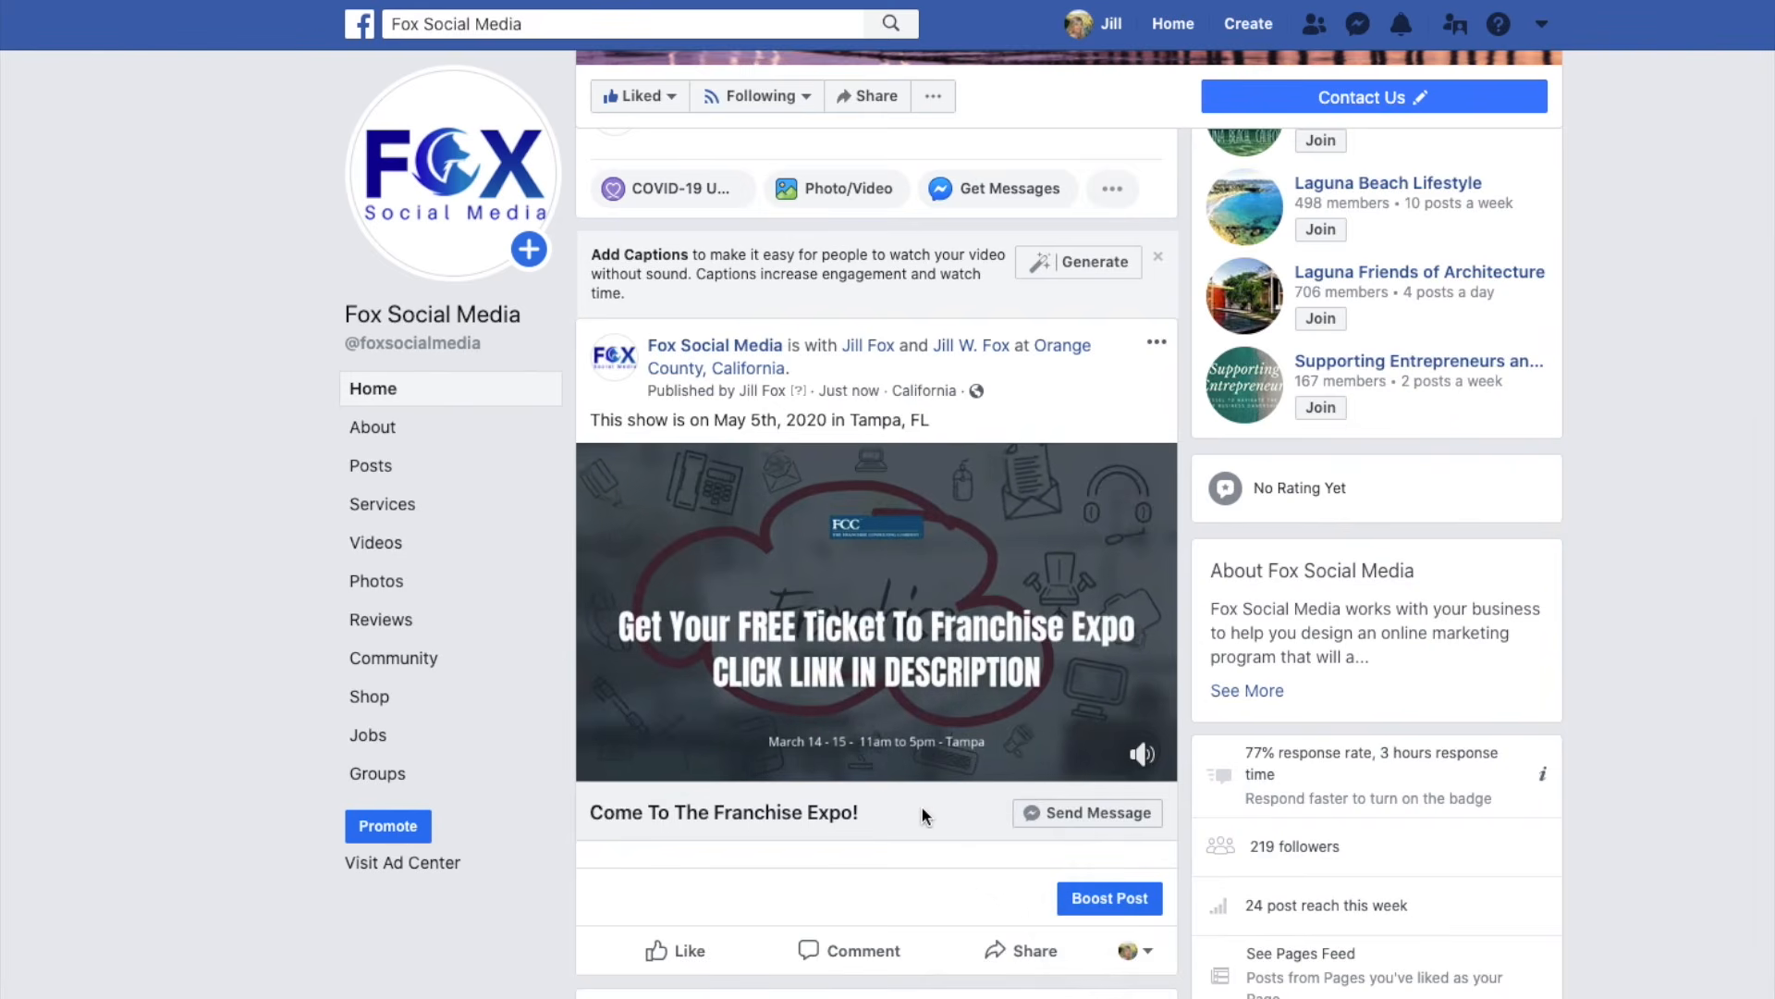
{"action": "mouse_move", "coordinate": [1156, 758]}
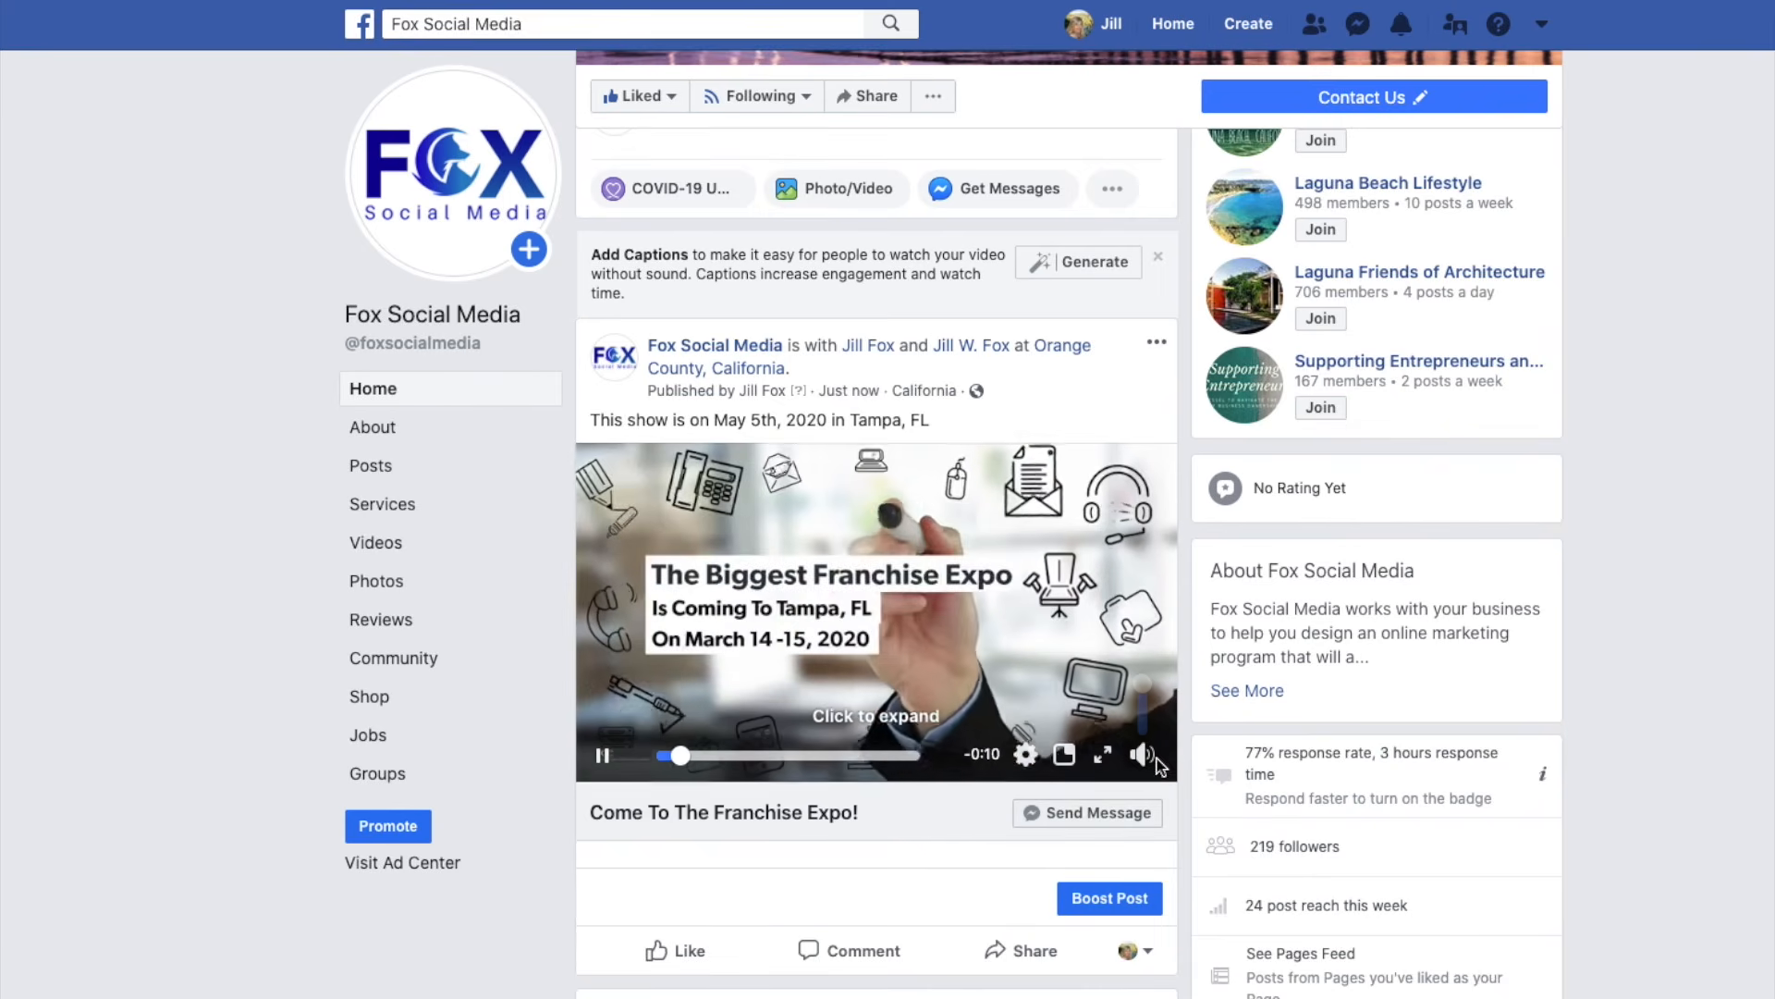
{"action": "left_click", "coordinate": [1144, 762]}
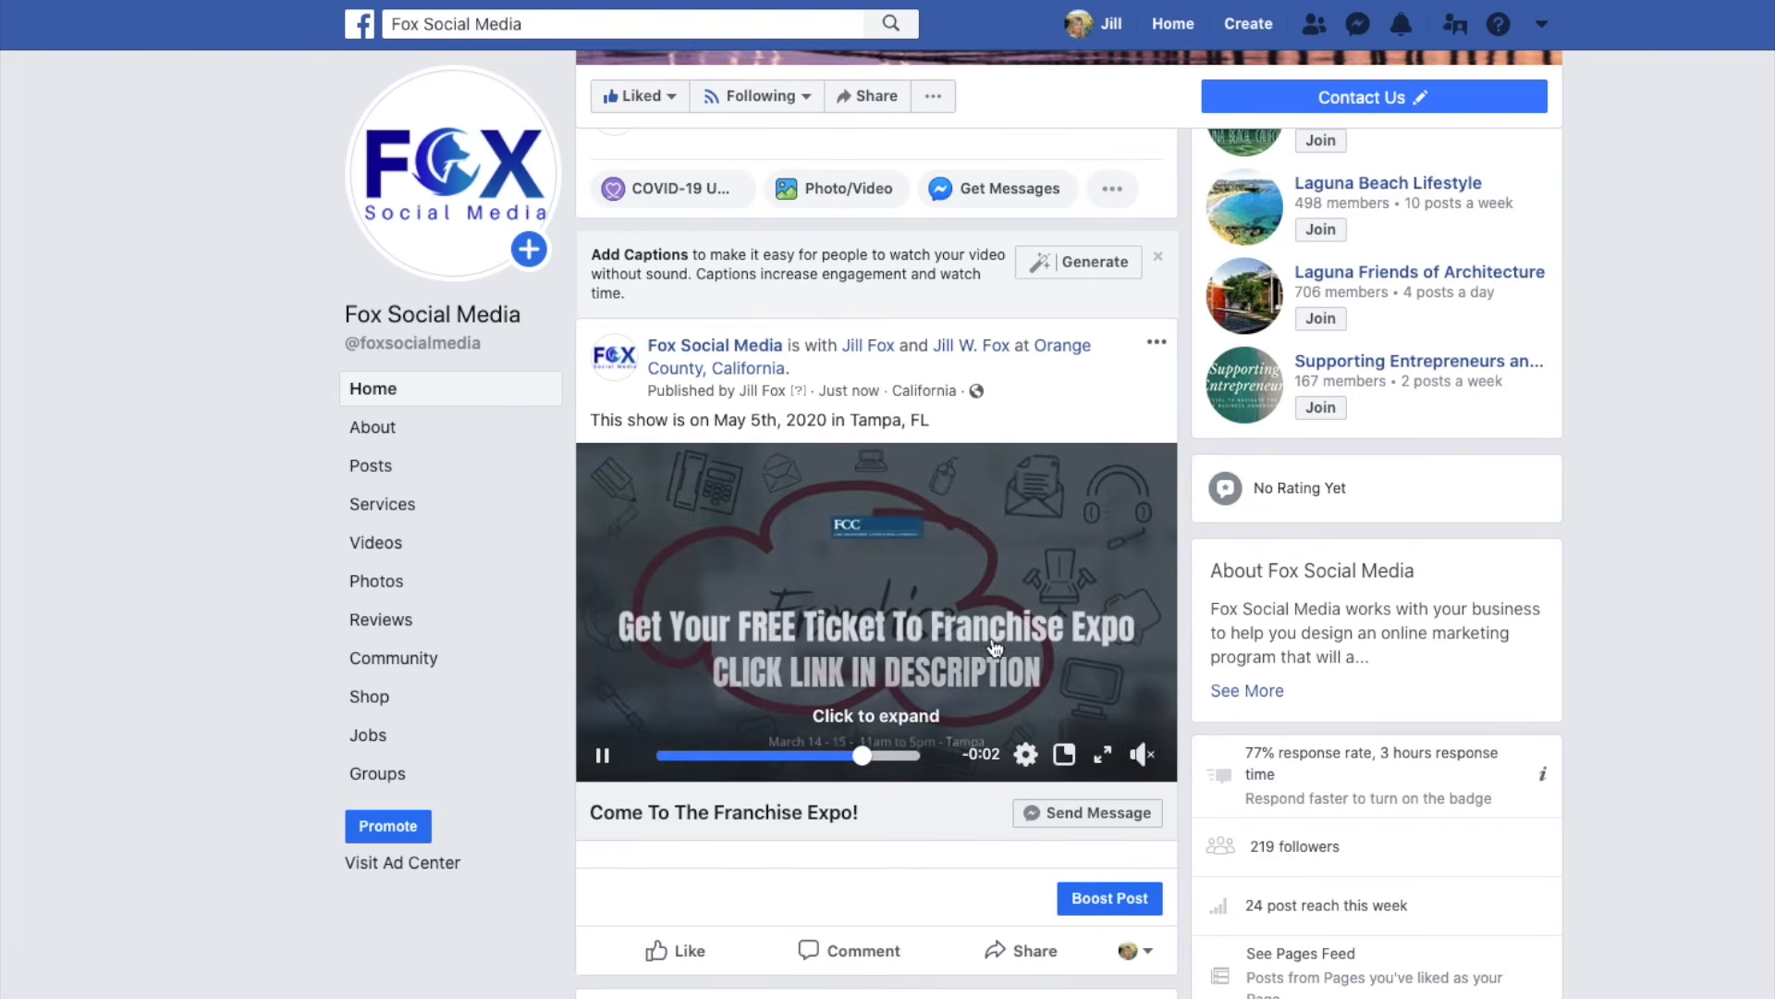
{"action": "scroll", "coordinate": [994, 647], "scroll_direction": "up", "scroll_amount": 7}
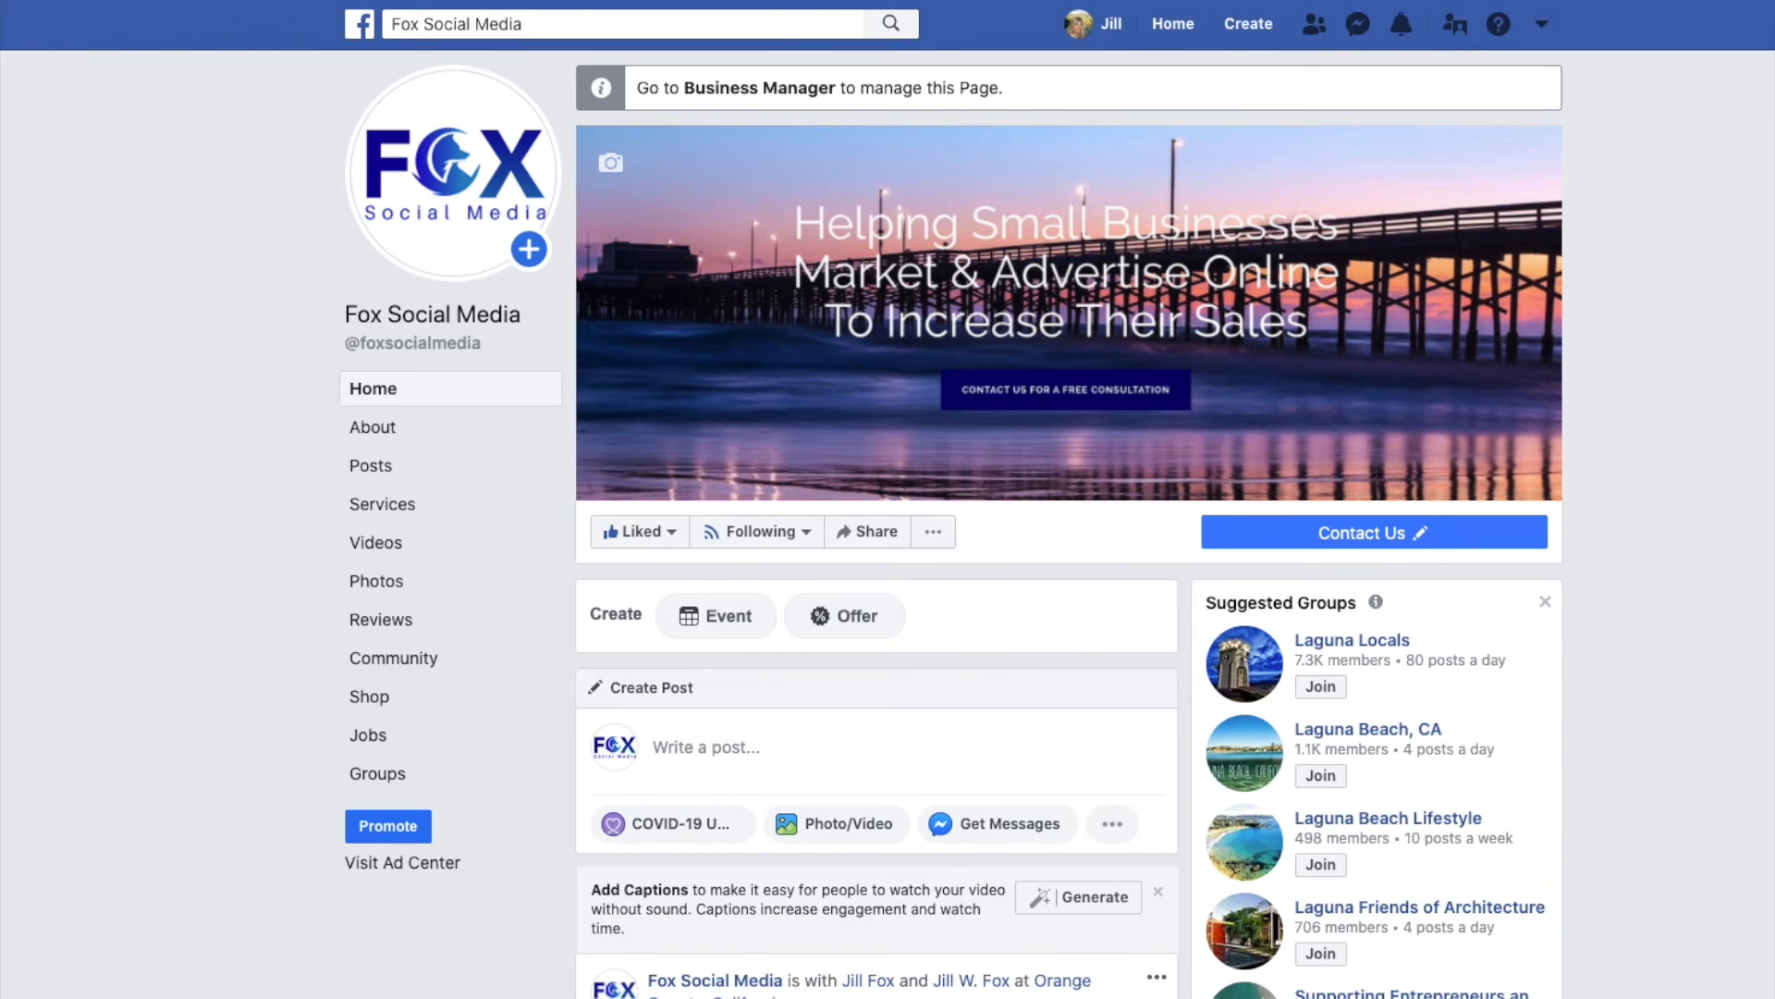
Search for 'Irvine' and open the Greater Irvine Chamber page from the results.
{"action": "left_click", "coordinate": [545, 20]}
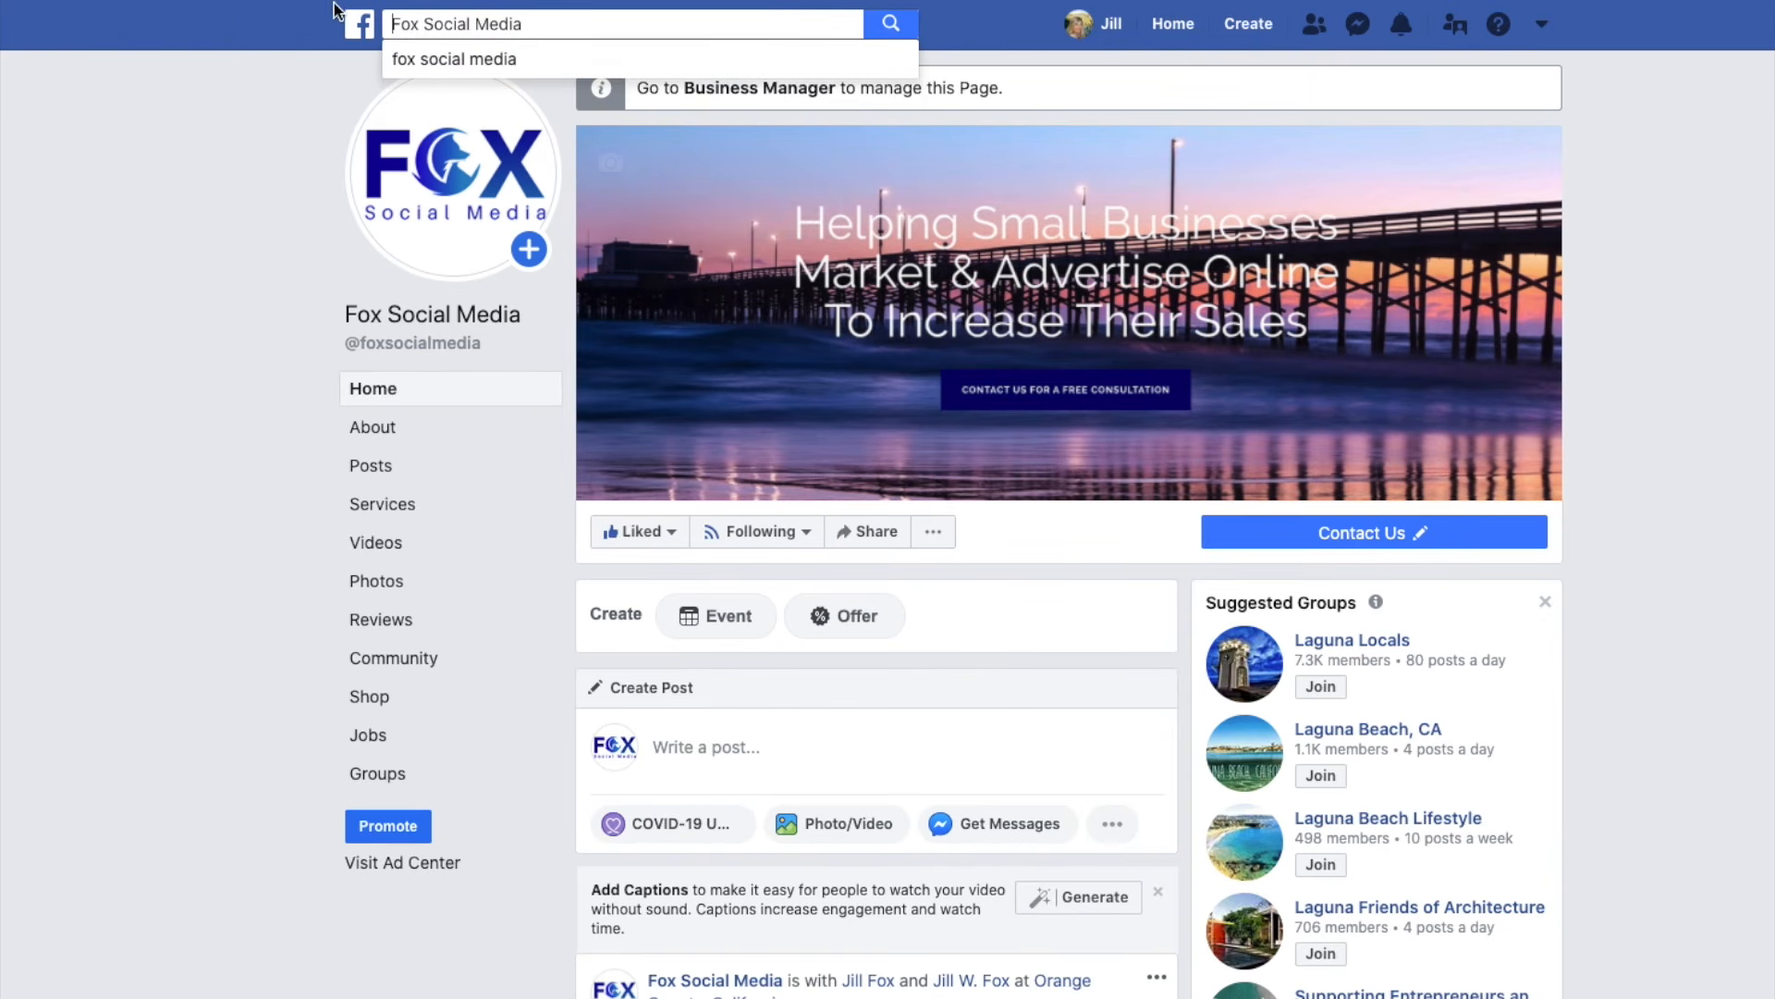
{"action": "left_click_drag", "start_coordinate": [549, 24], "coordinate": [393, 27]}
{"action": "type", "text": "I"}
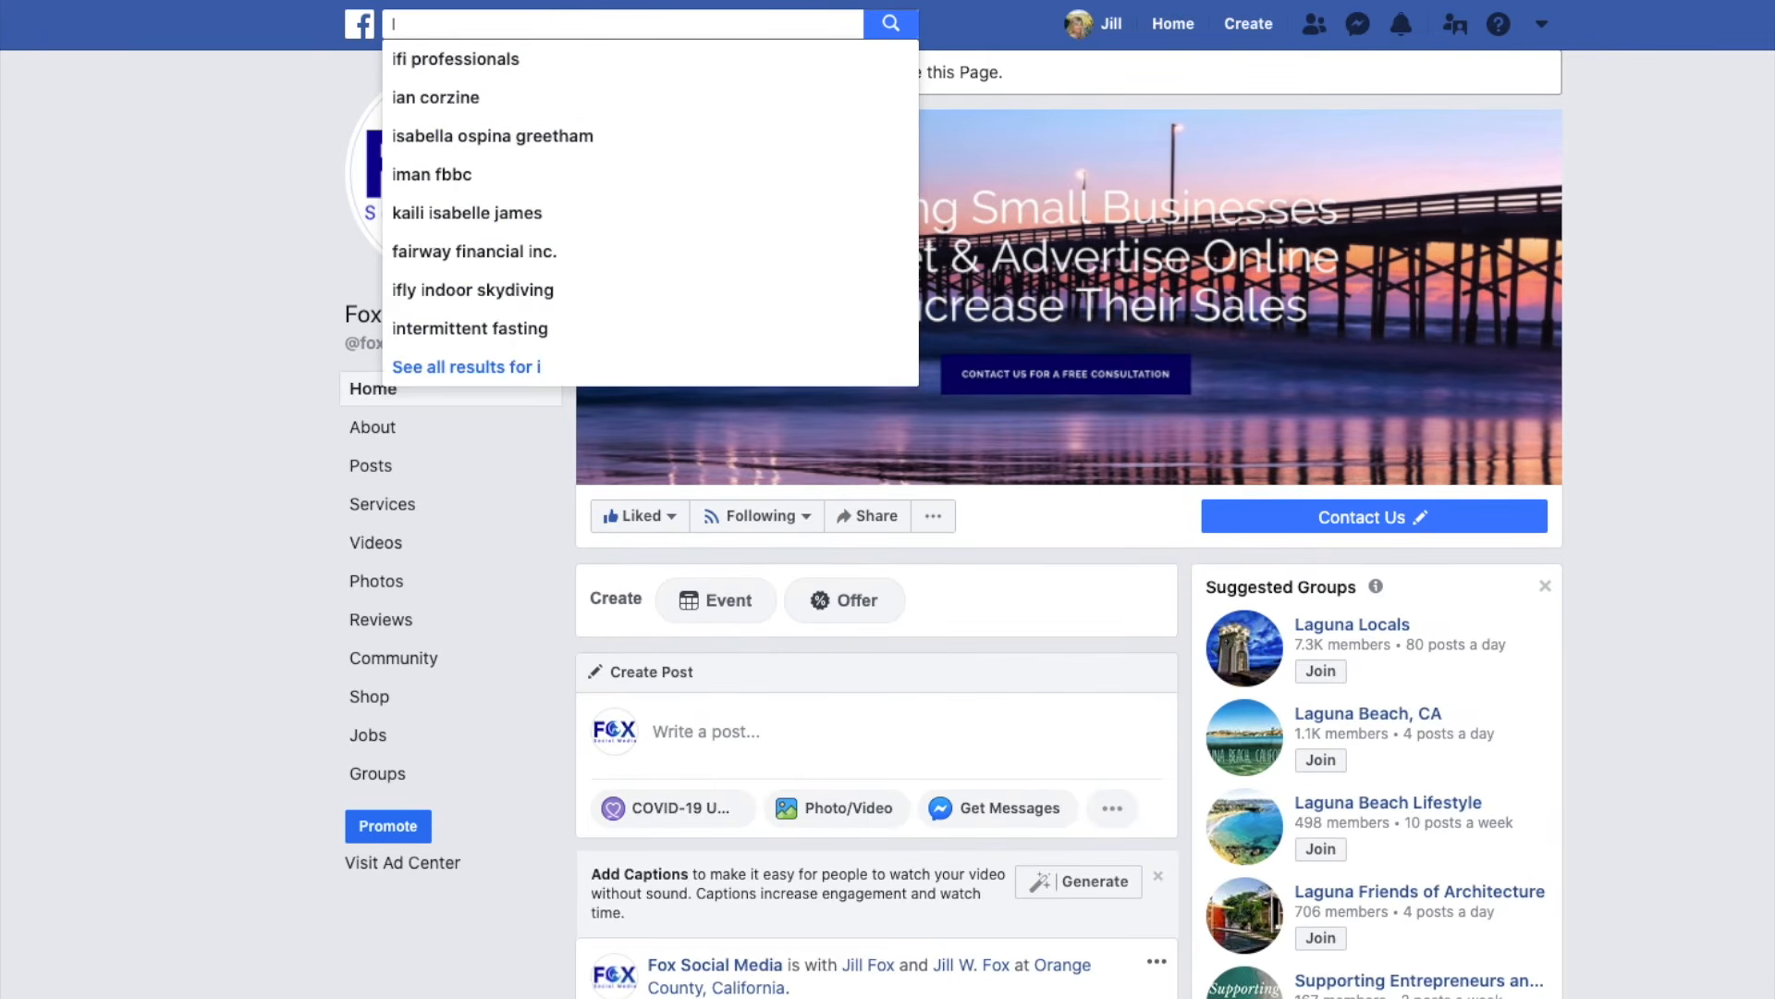
{"action": "type", "text": "rvine"}
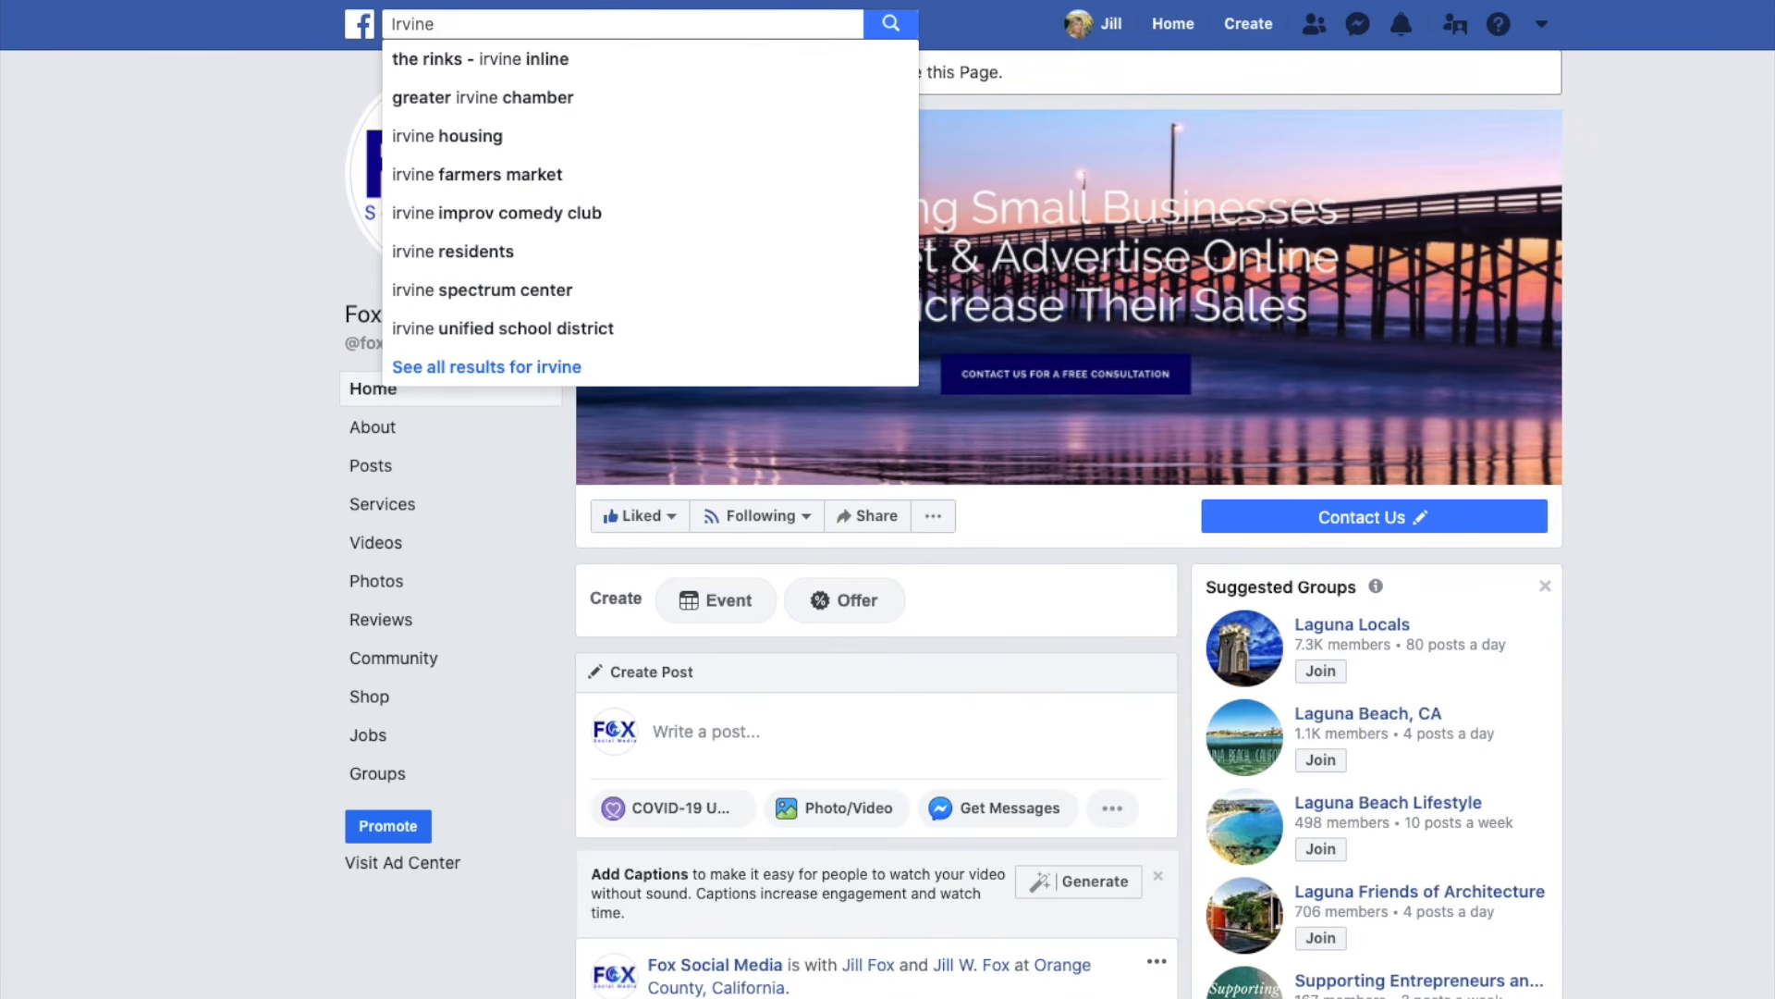
{"action": "left_click", "coordinate": [463, 102]}
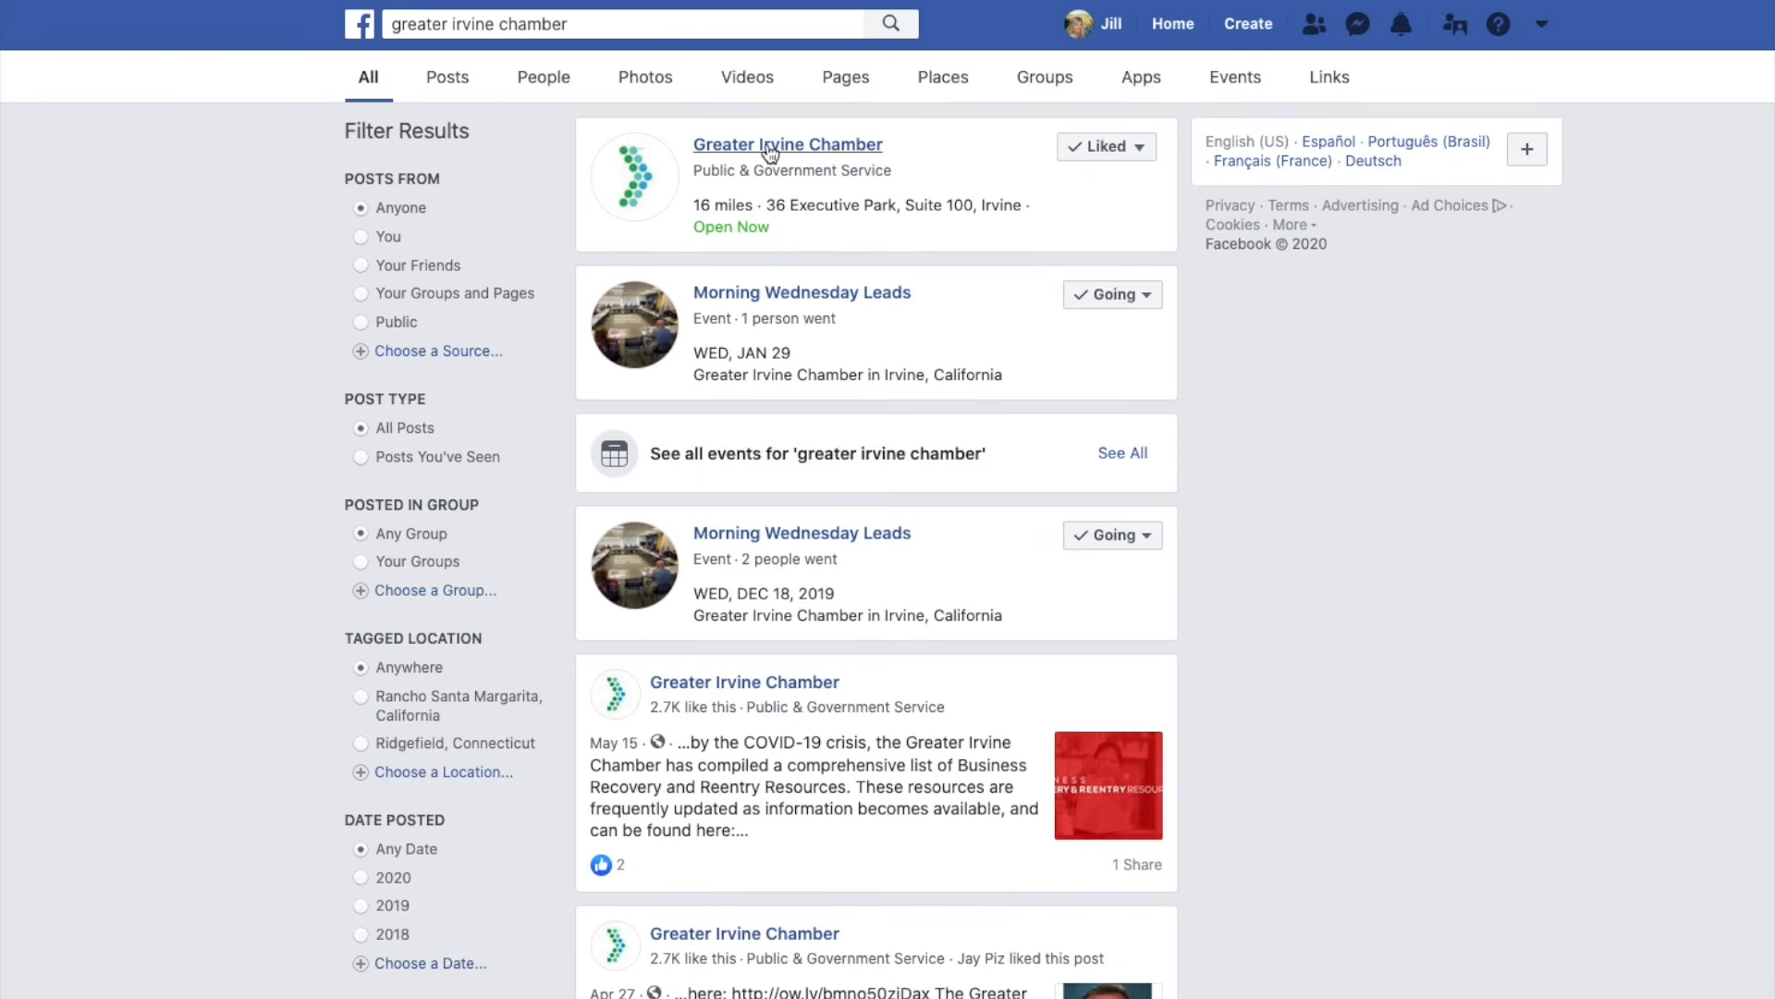
{"action": "left_click", "coordinate": [770, 148]}
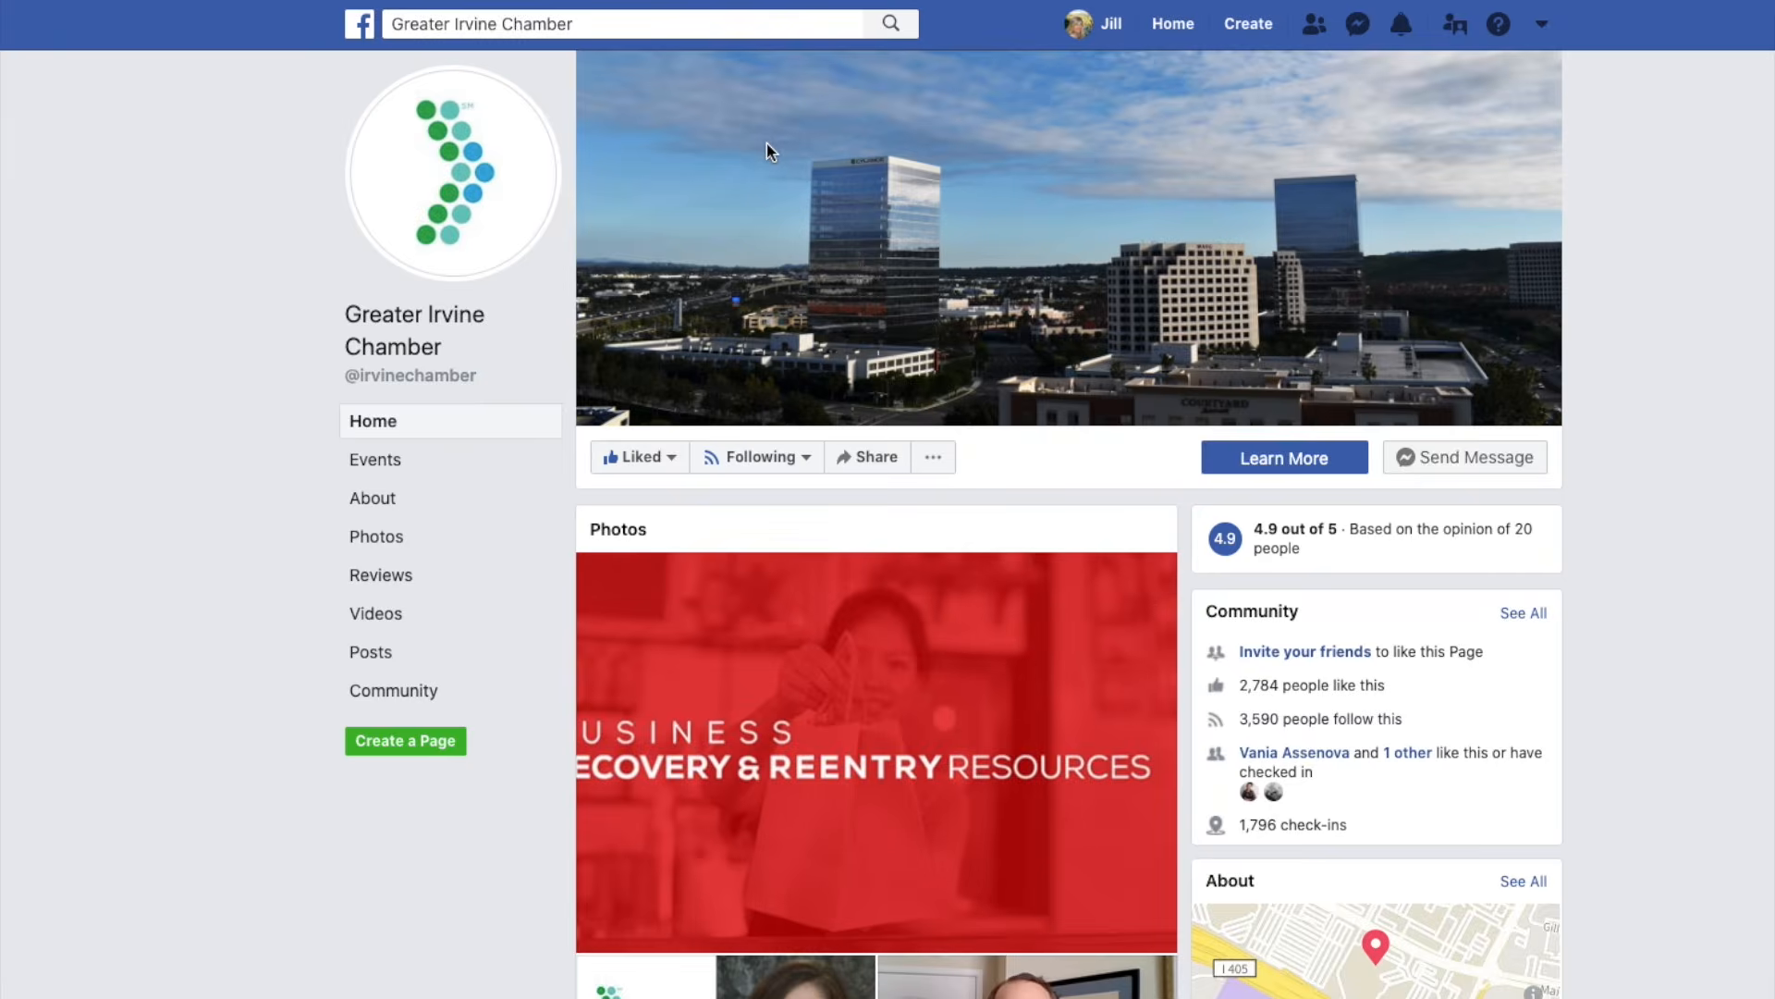
Open the share options for the Greater Irvine Chamber's May 14 World Trade Week Forum post.
{"action": "scroll", "coordinate": [958, 636], "scroll_direction": "down", "scroll_amount": 15}
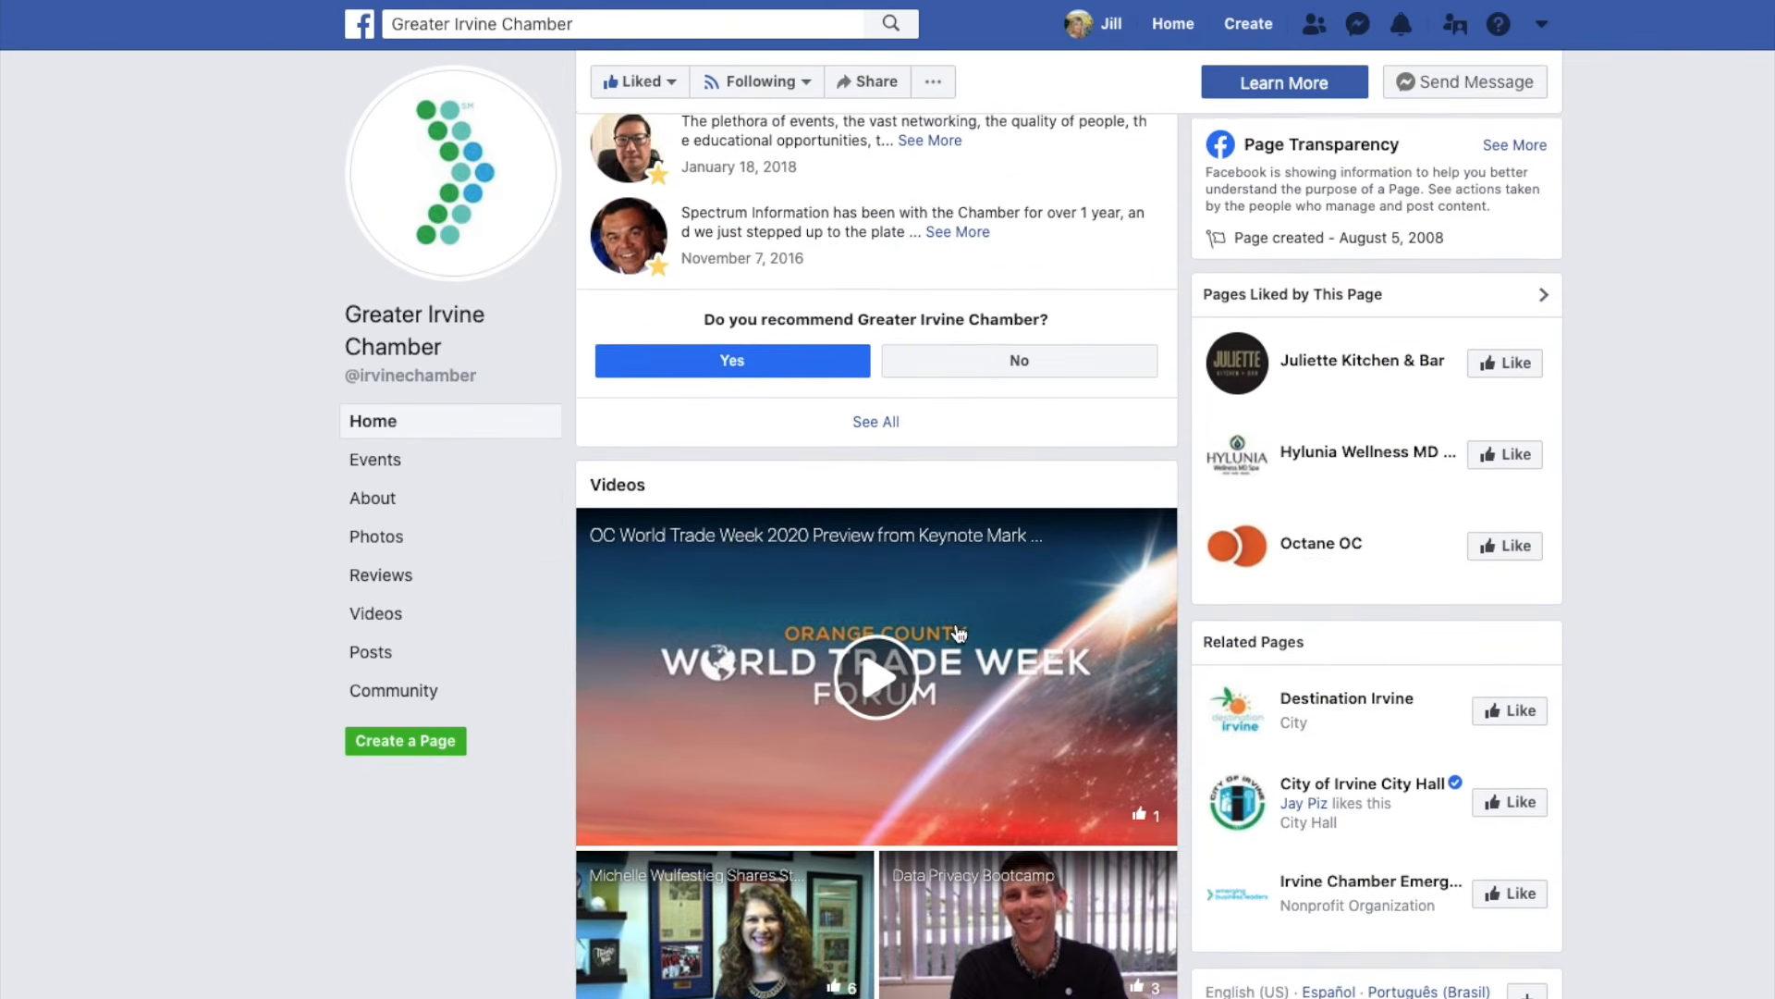
{"action": "scroll", "coordinate": [958, 634], "scroll_direction": "down", "scroll_amount": 8}
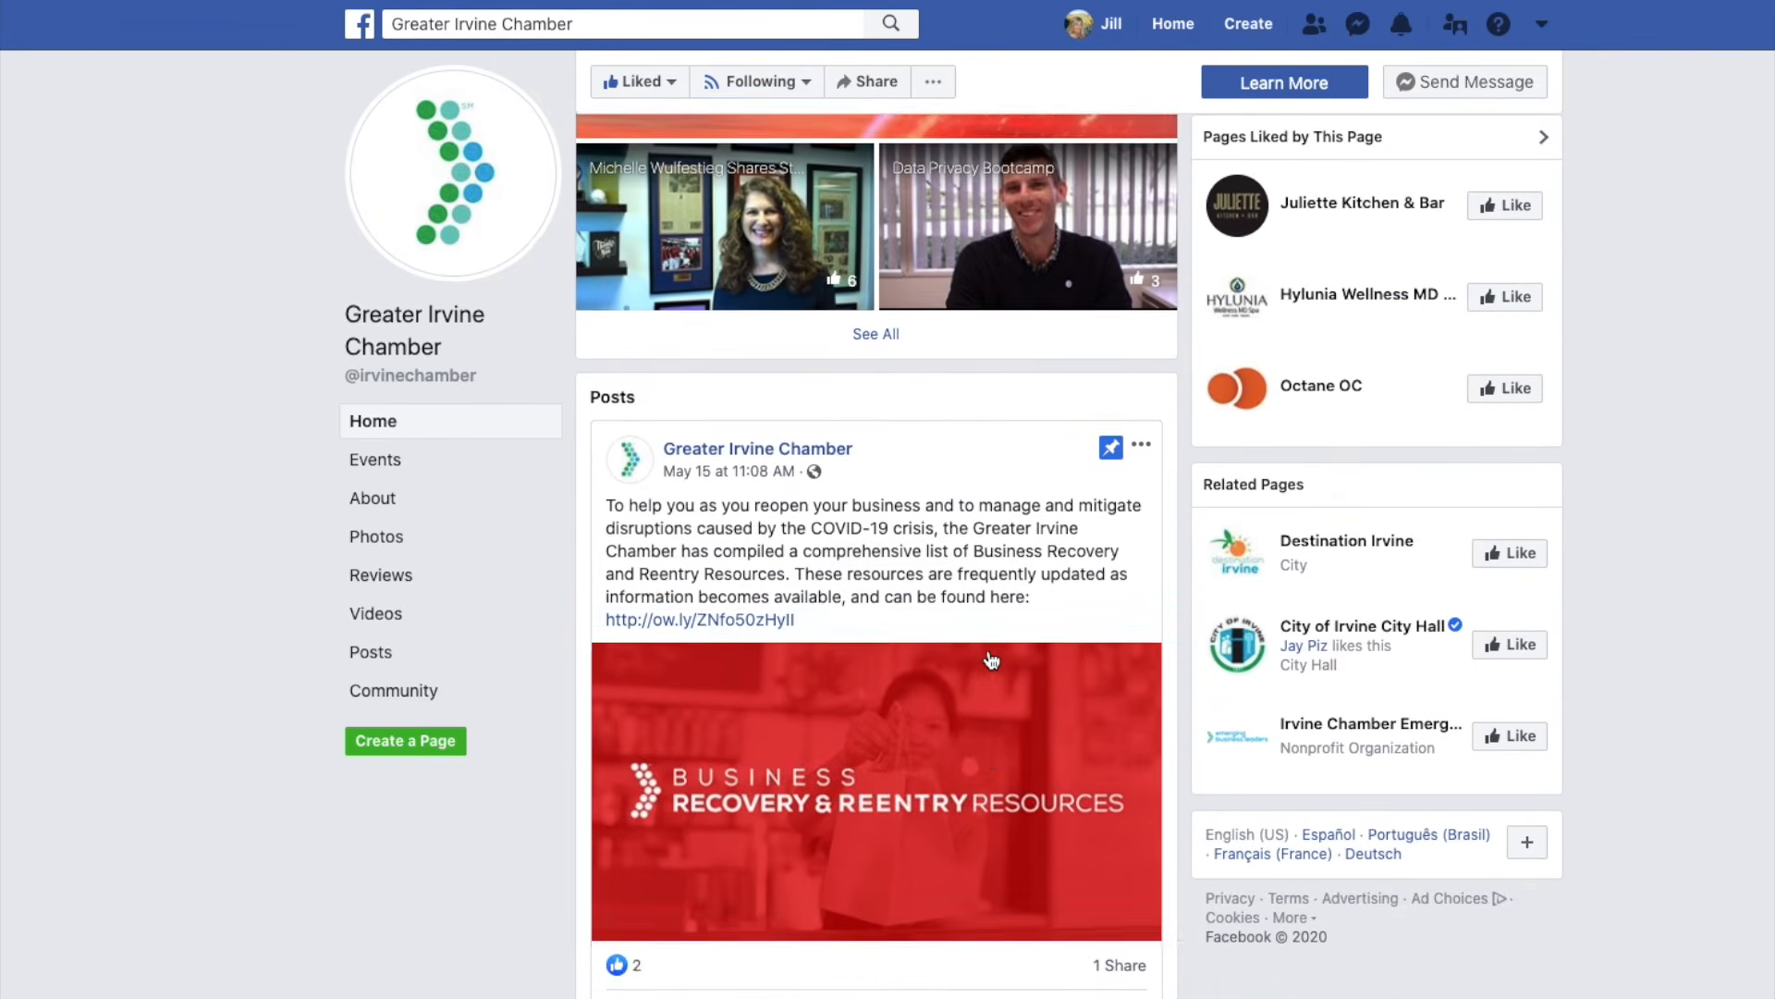
{"action": "scroll", "coordinate": [991, 660], "scroll_direction": "down", "scroll_amount": 1}
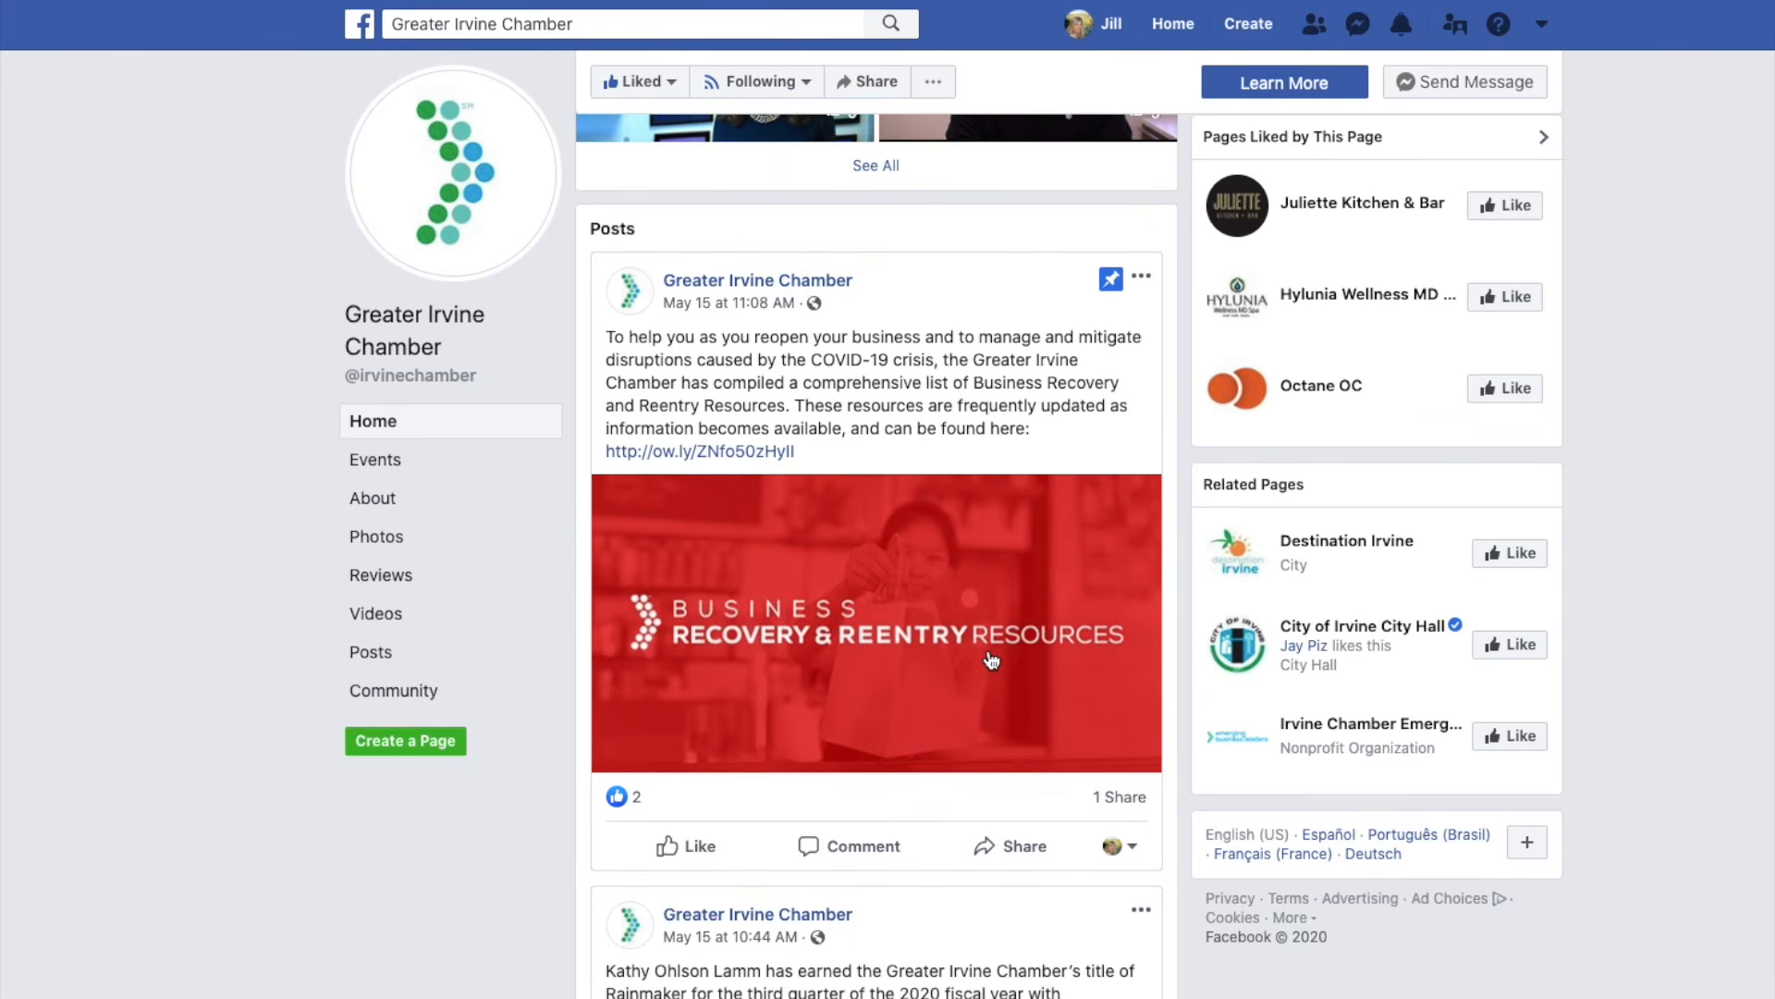
{"action": "scroll", "coordinate": [991, 660], "scroll_direction": "down", "scroll_amount": 1}
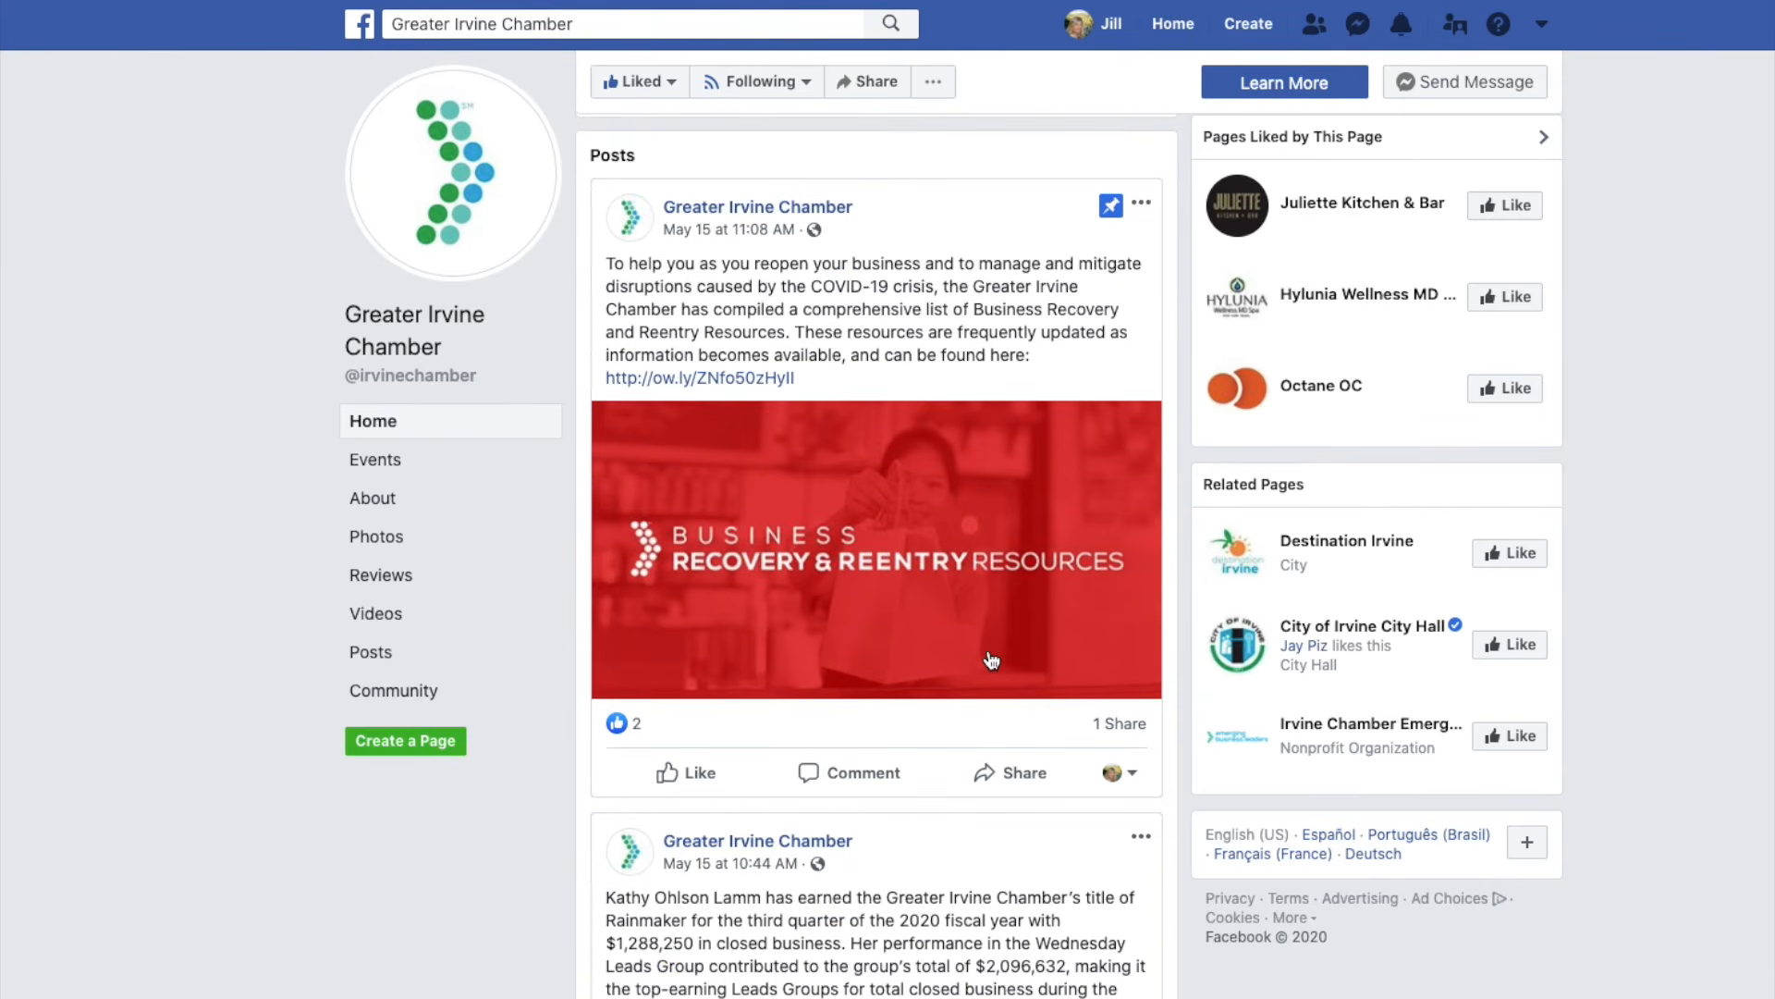
{"action": "scroll", "coordinate": [991, 660], "scroll_direction": "down", "scroll_amount": 12}
{"action": "scroll", "coordinate": [986, 652], "scroll_direction": "down", "scroll_amount": 3}
{"action": "scroll", "coordinate": [988, 657], "scroll_direction": "down", "scroll_amount": 1}
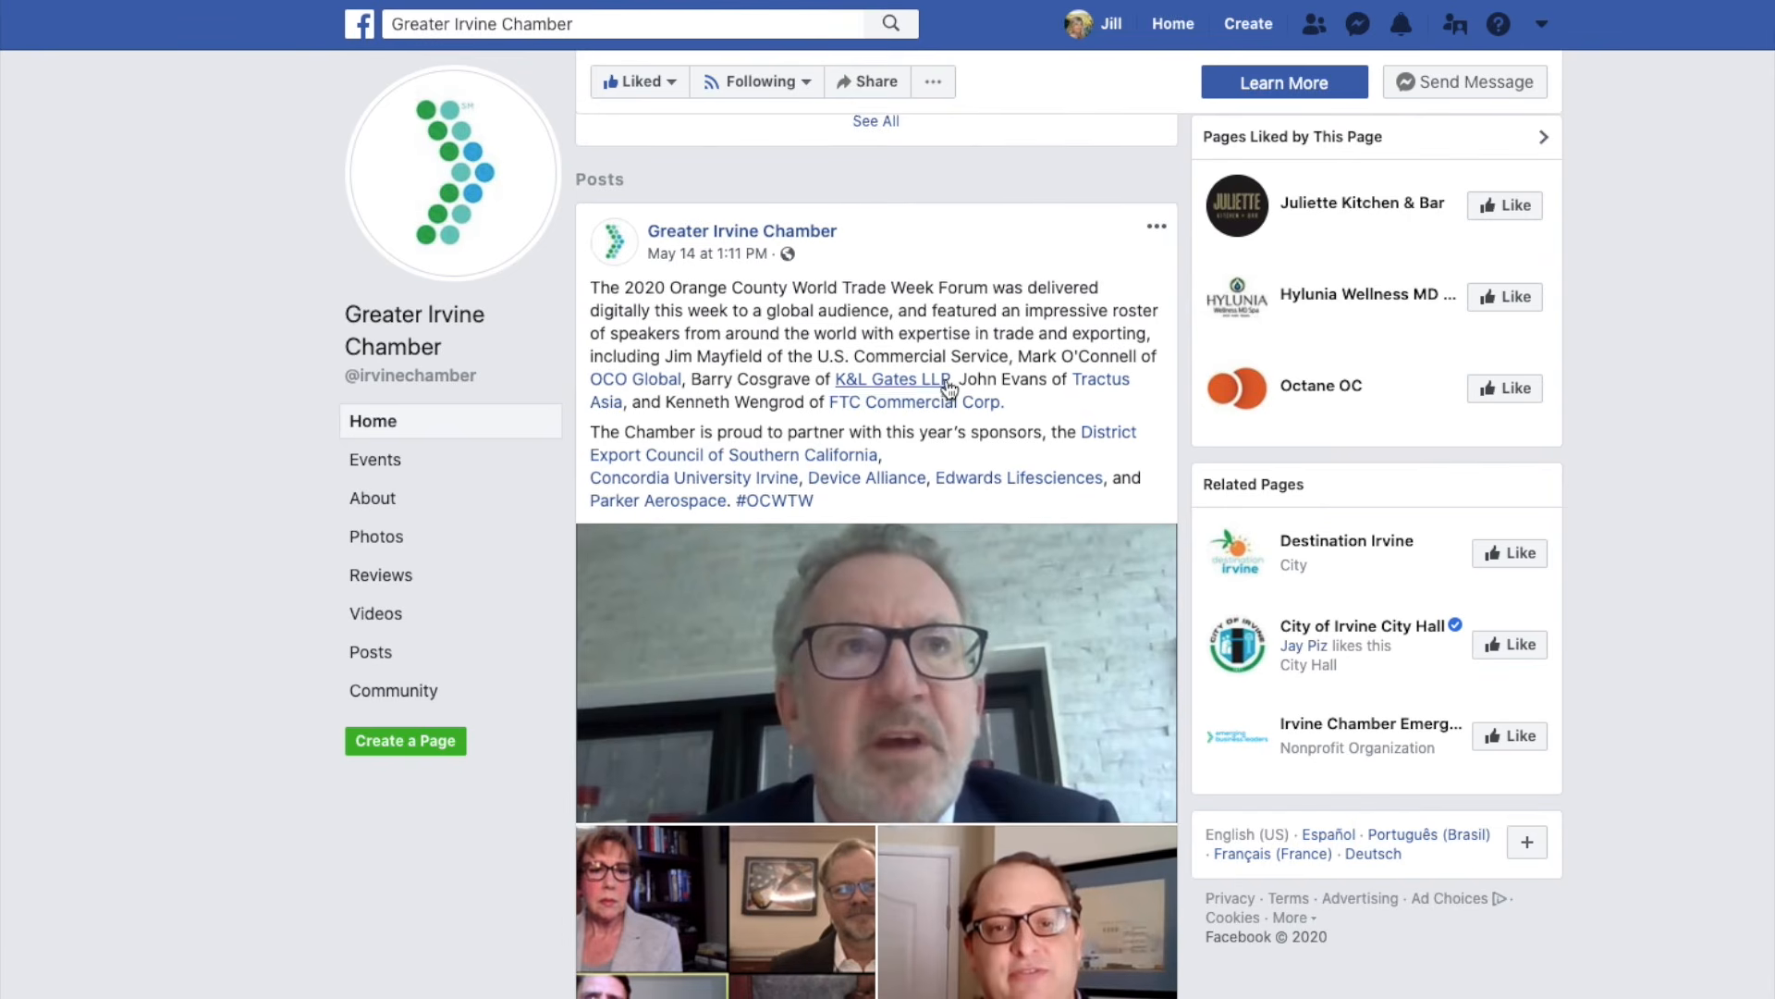
{"action": "scroll", "coordinate": [945, 384], "scroll_direction": "down", "scroll_amount": 2}
{"action": "scroll", "coordinate": [946, 379], "scroll_direction": "up", "scroll_amount": 2}
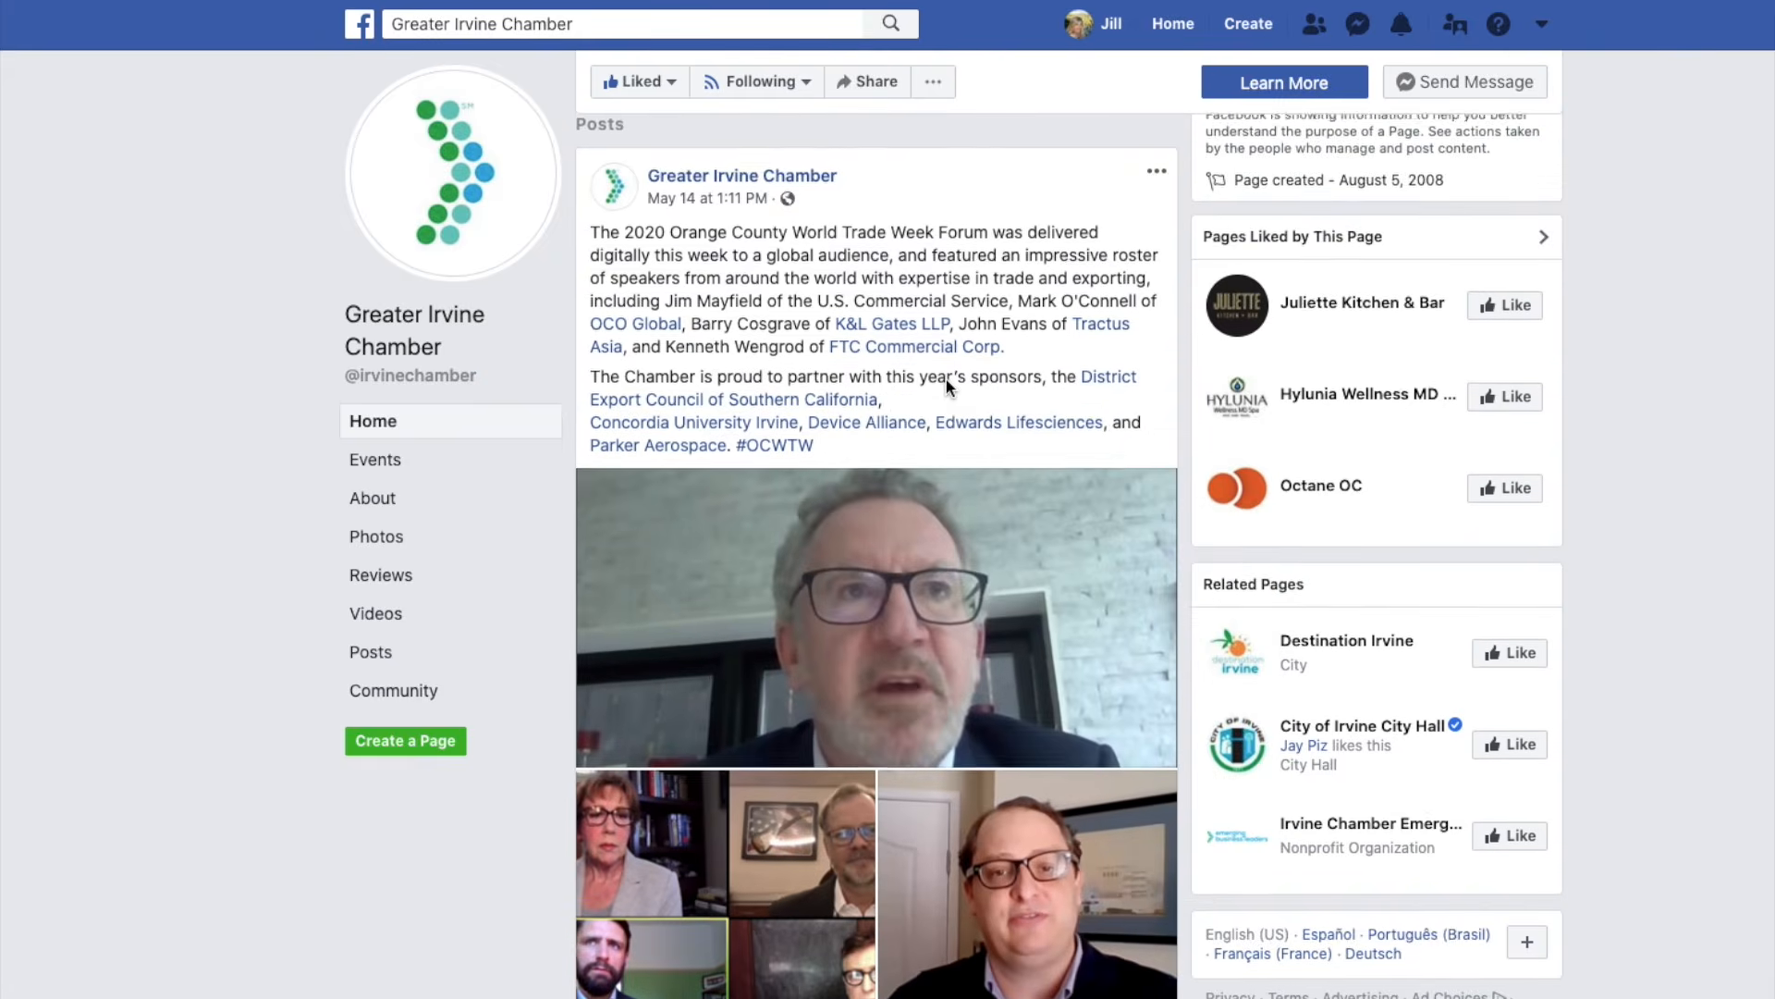
{"action": "scroll", "coordinate": [946, 379], "scroll_direction": "down", "scroll_amount": 3}
{"action": "scroll", "coordinate": [946, 618], "scroll_direction": "down", "scroll_amount": 1}
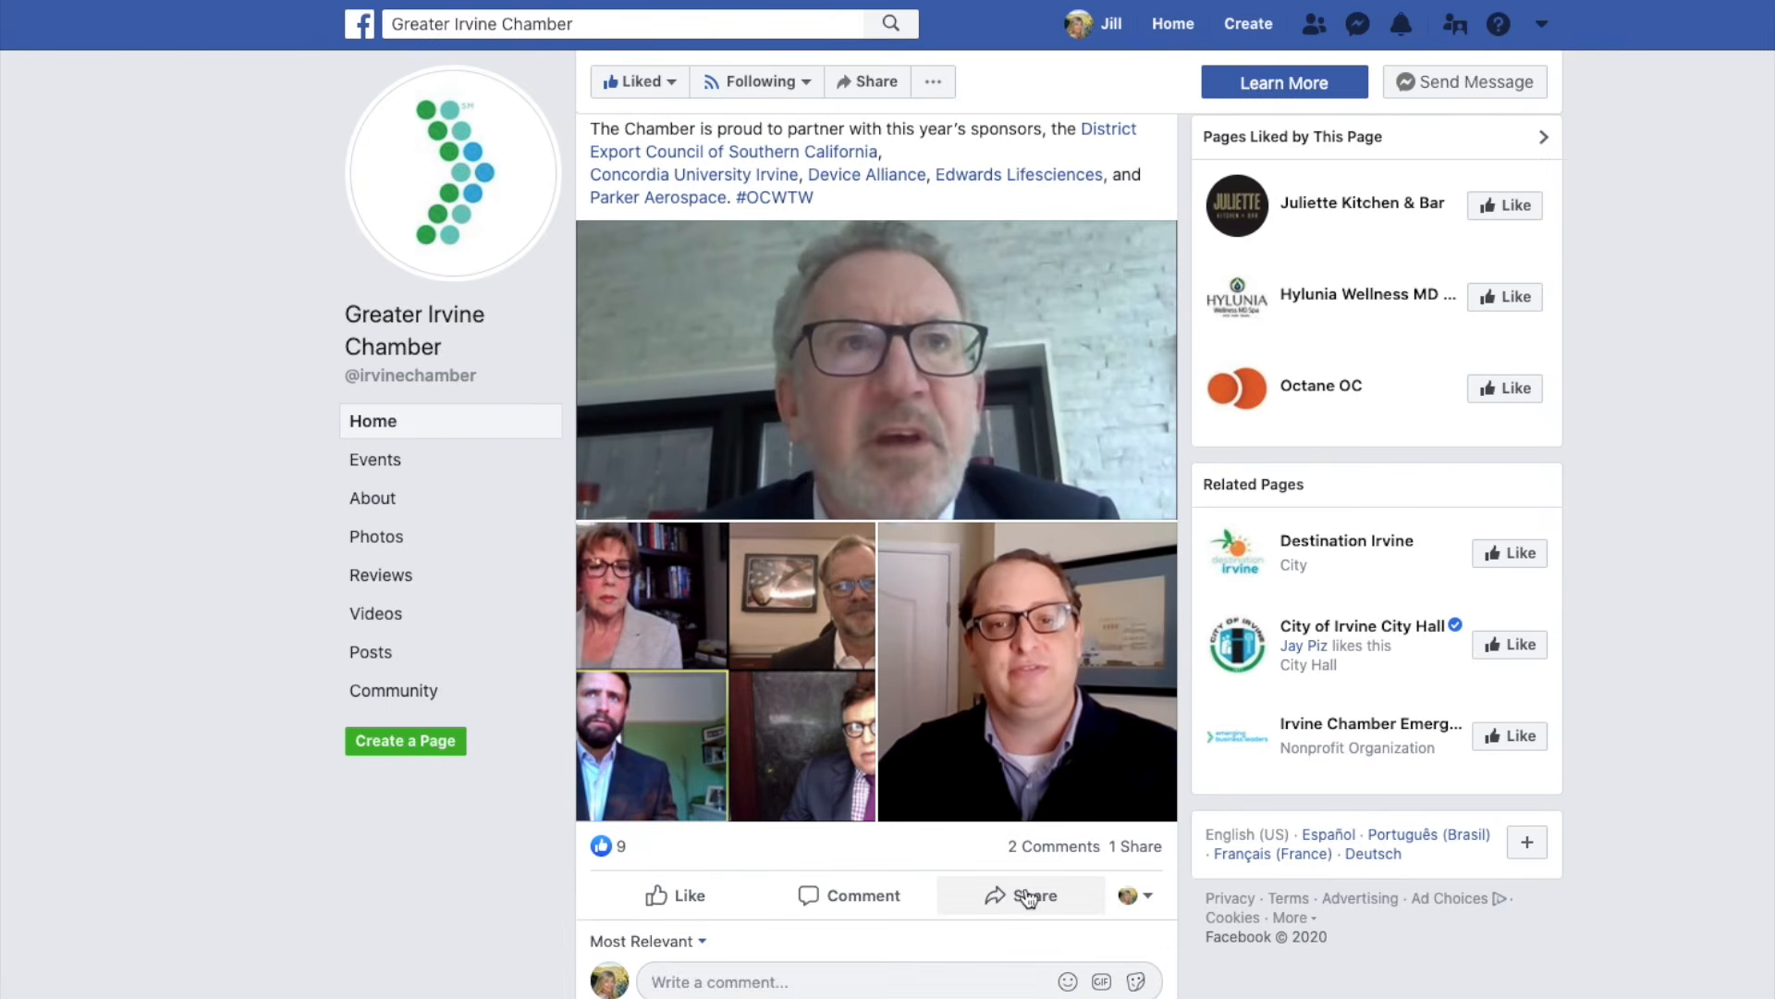
{"action": "left_click", "coordinate": [1019, 902]}
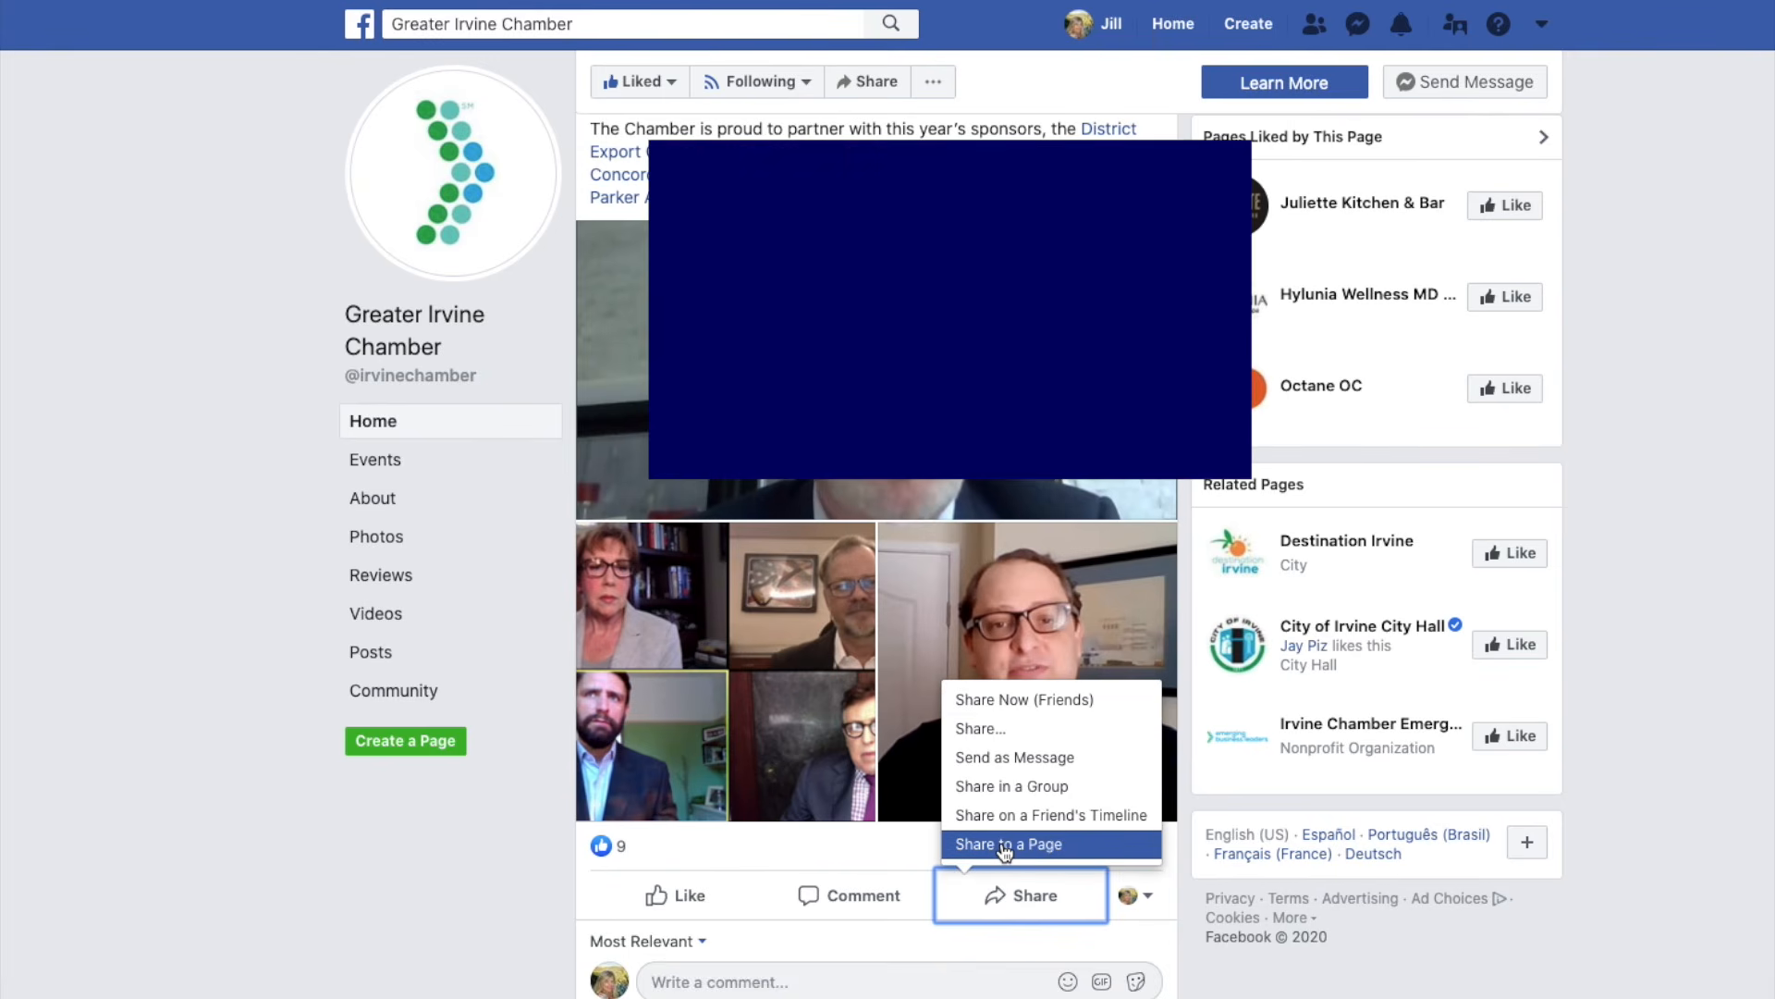
Choose Share to a Page so the Chamber video is shared as Fox Social Media.
{"action": "left_click", "coordinate": [1005, 845]}
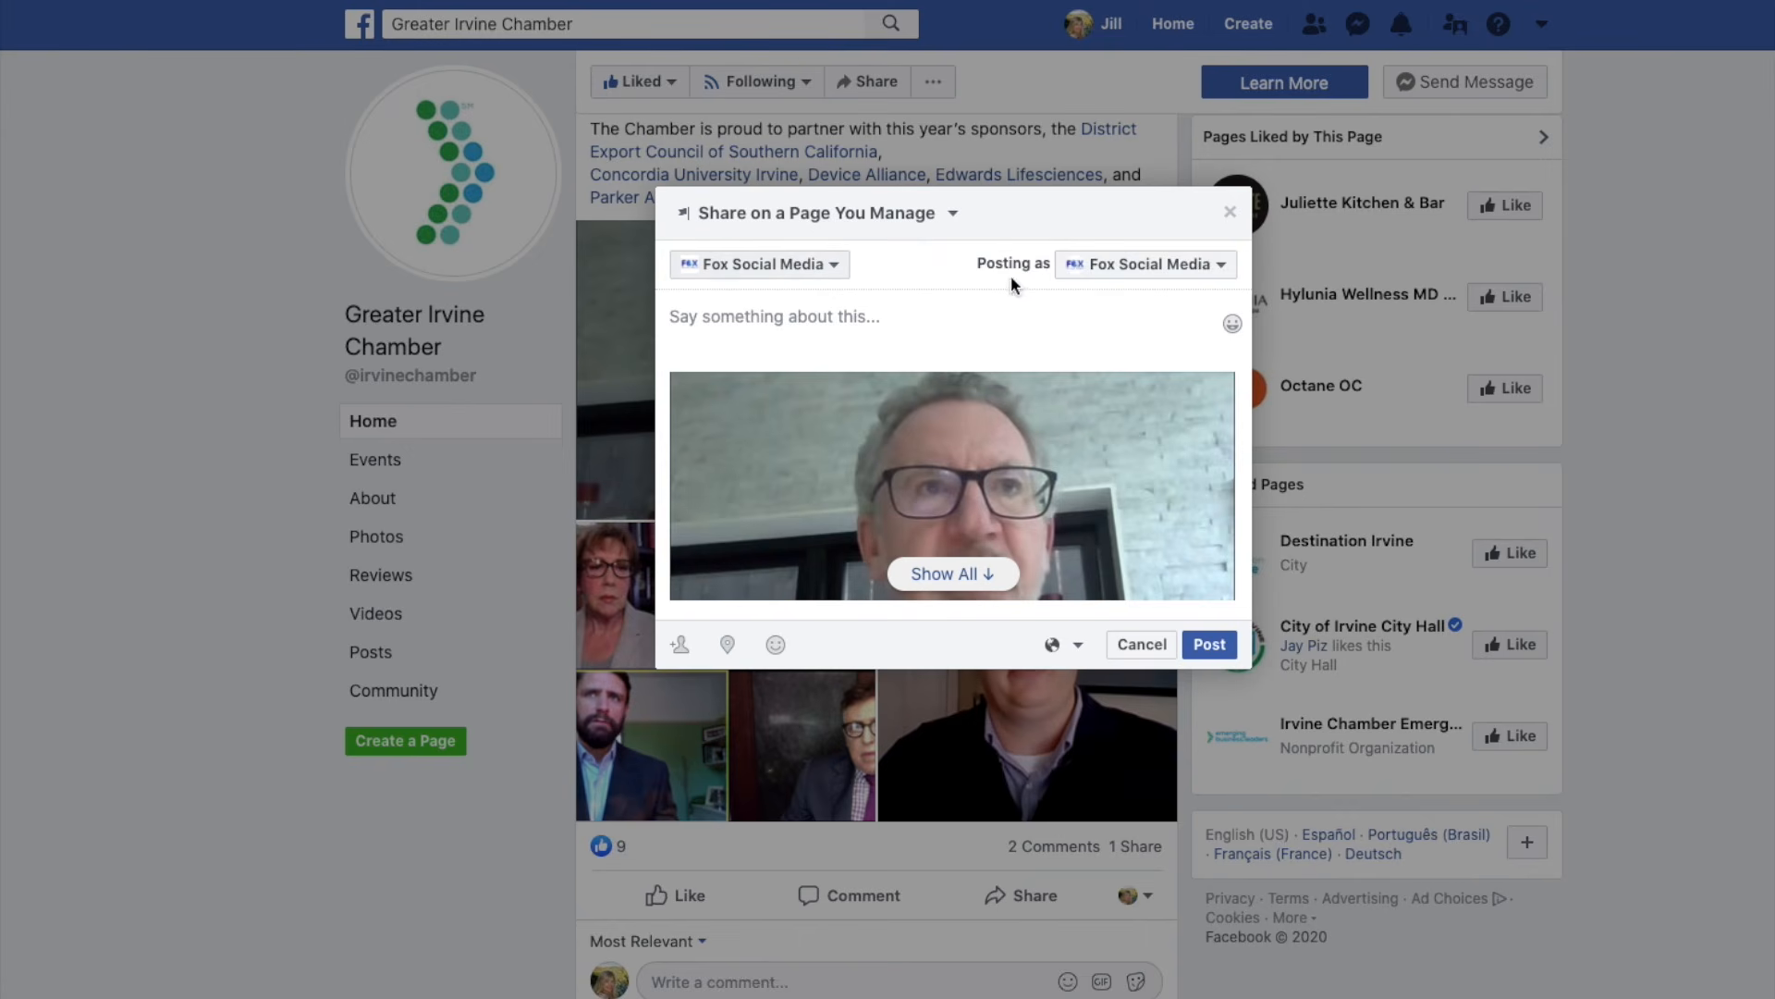
Write the caption 'Graflkihaiaiaifaiacioa' with #IrvineChamber on the line below.
{"action": "left_click", "coordinate": [683, 322]}
{"action": "type", "text": "G"}
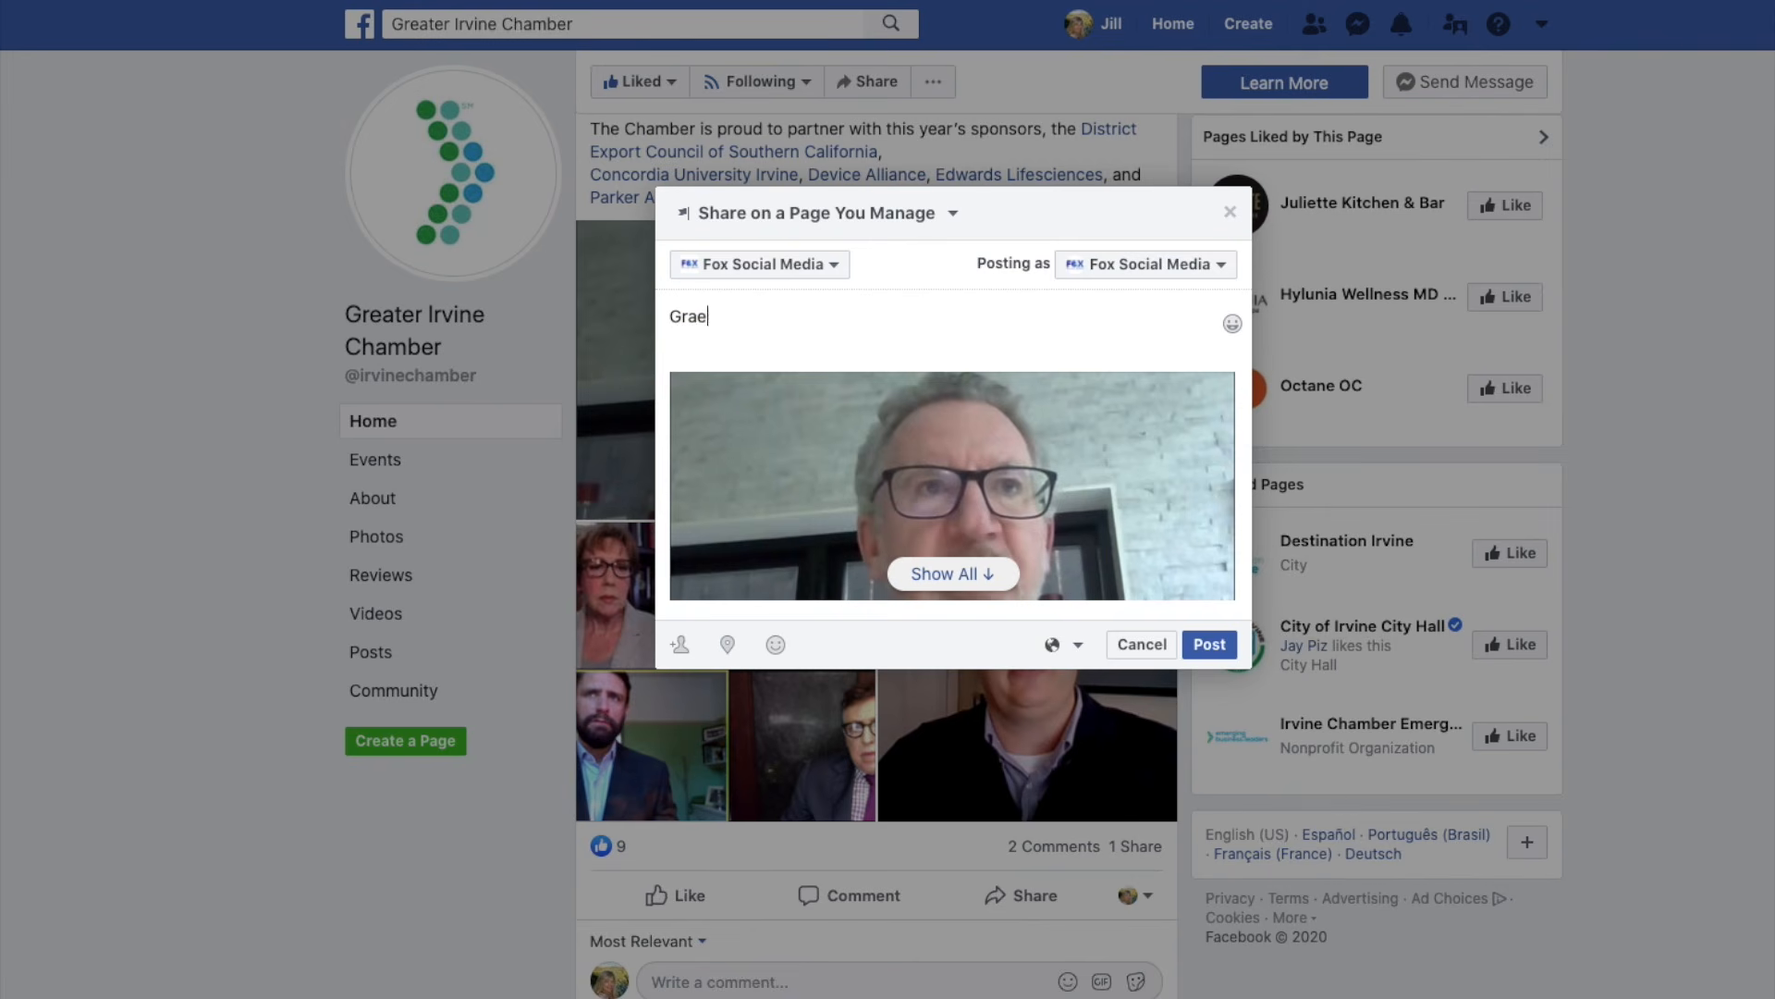
{"action": "type", "text": "raflkihaiaiaifaiacioa"}
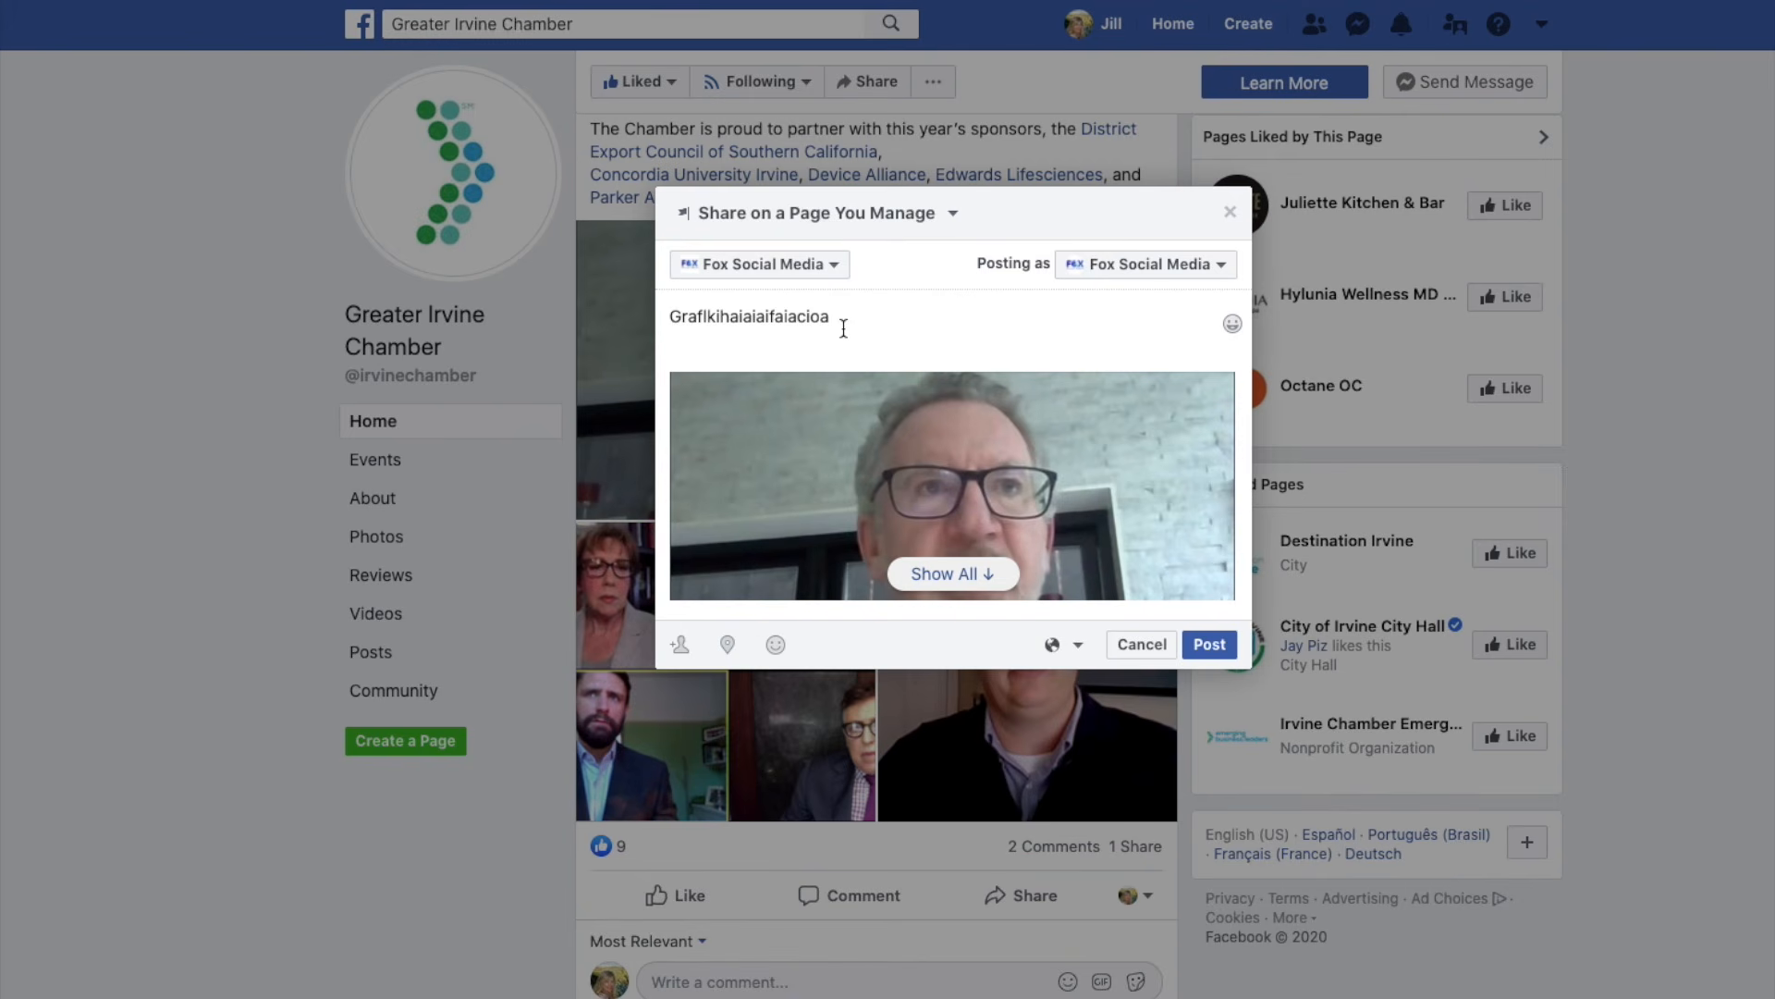
{"action": "key", "text": "Return"}
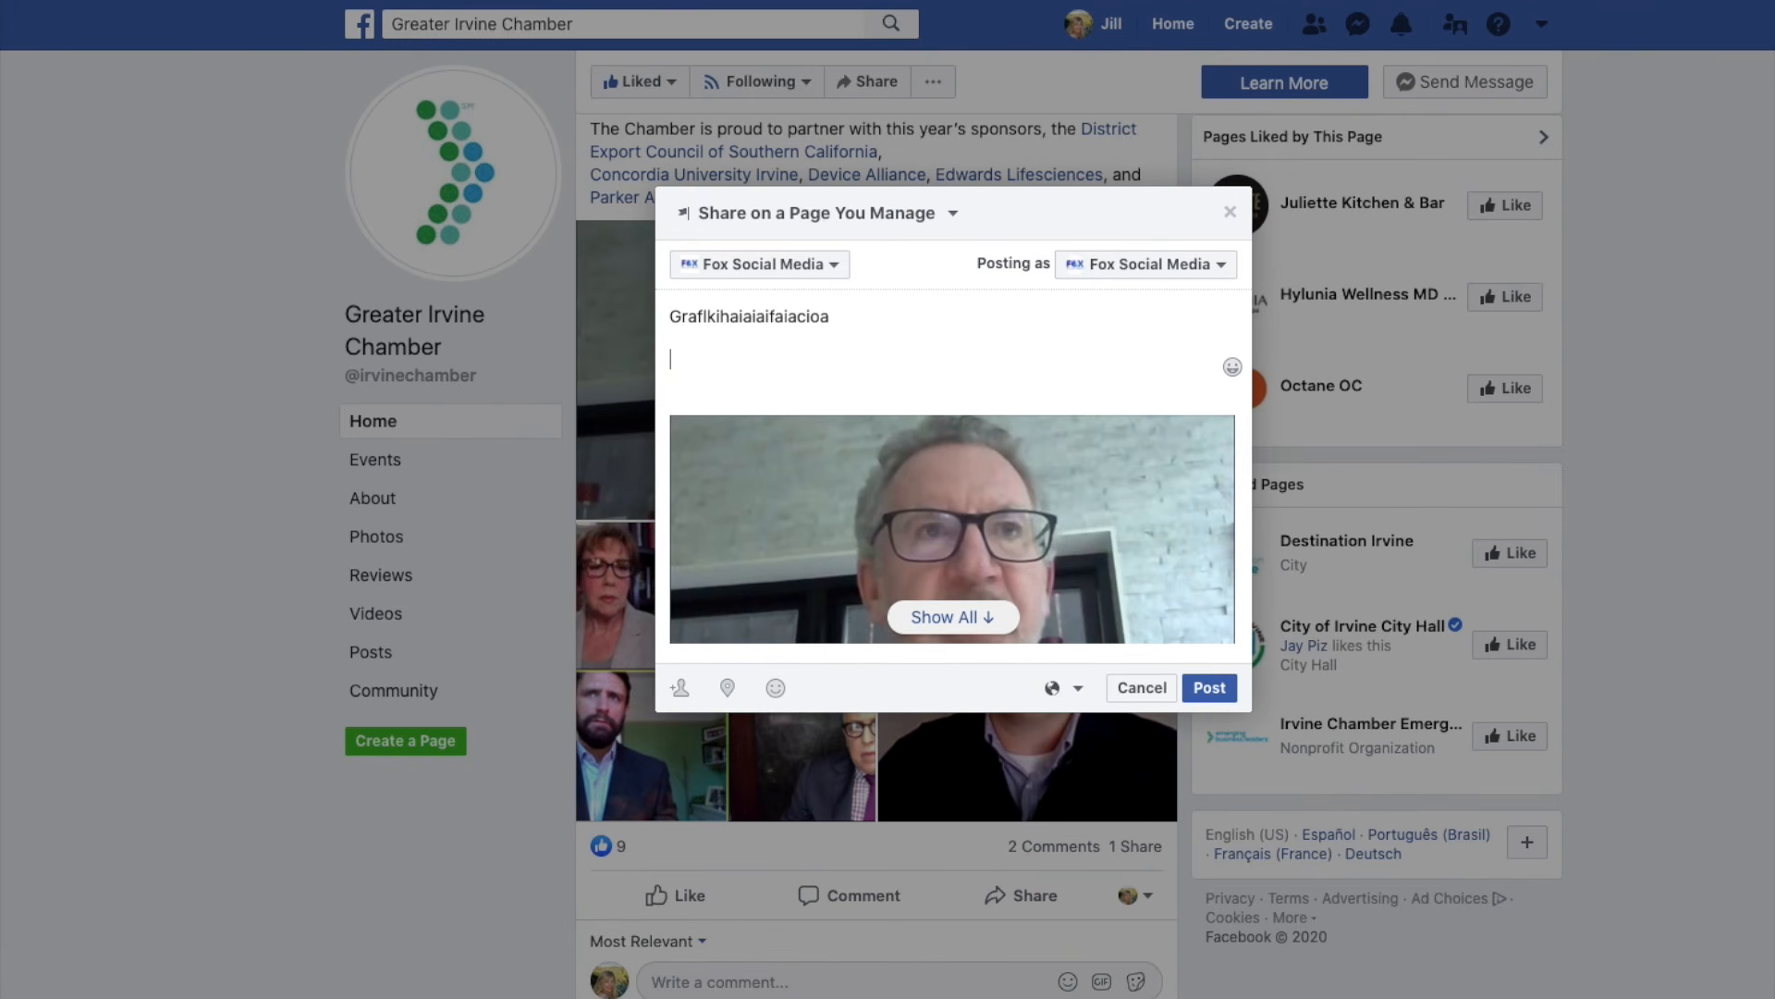
{"action": "type", "text": "#IrvineChamber"}
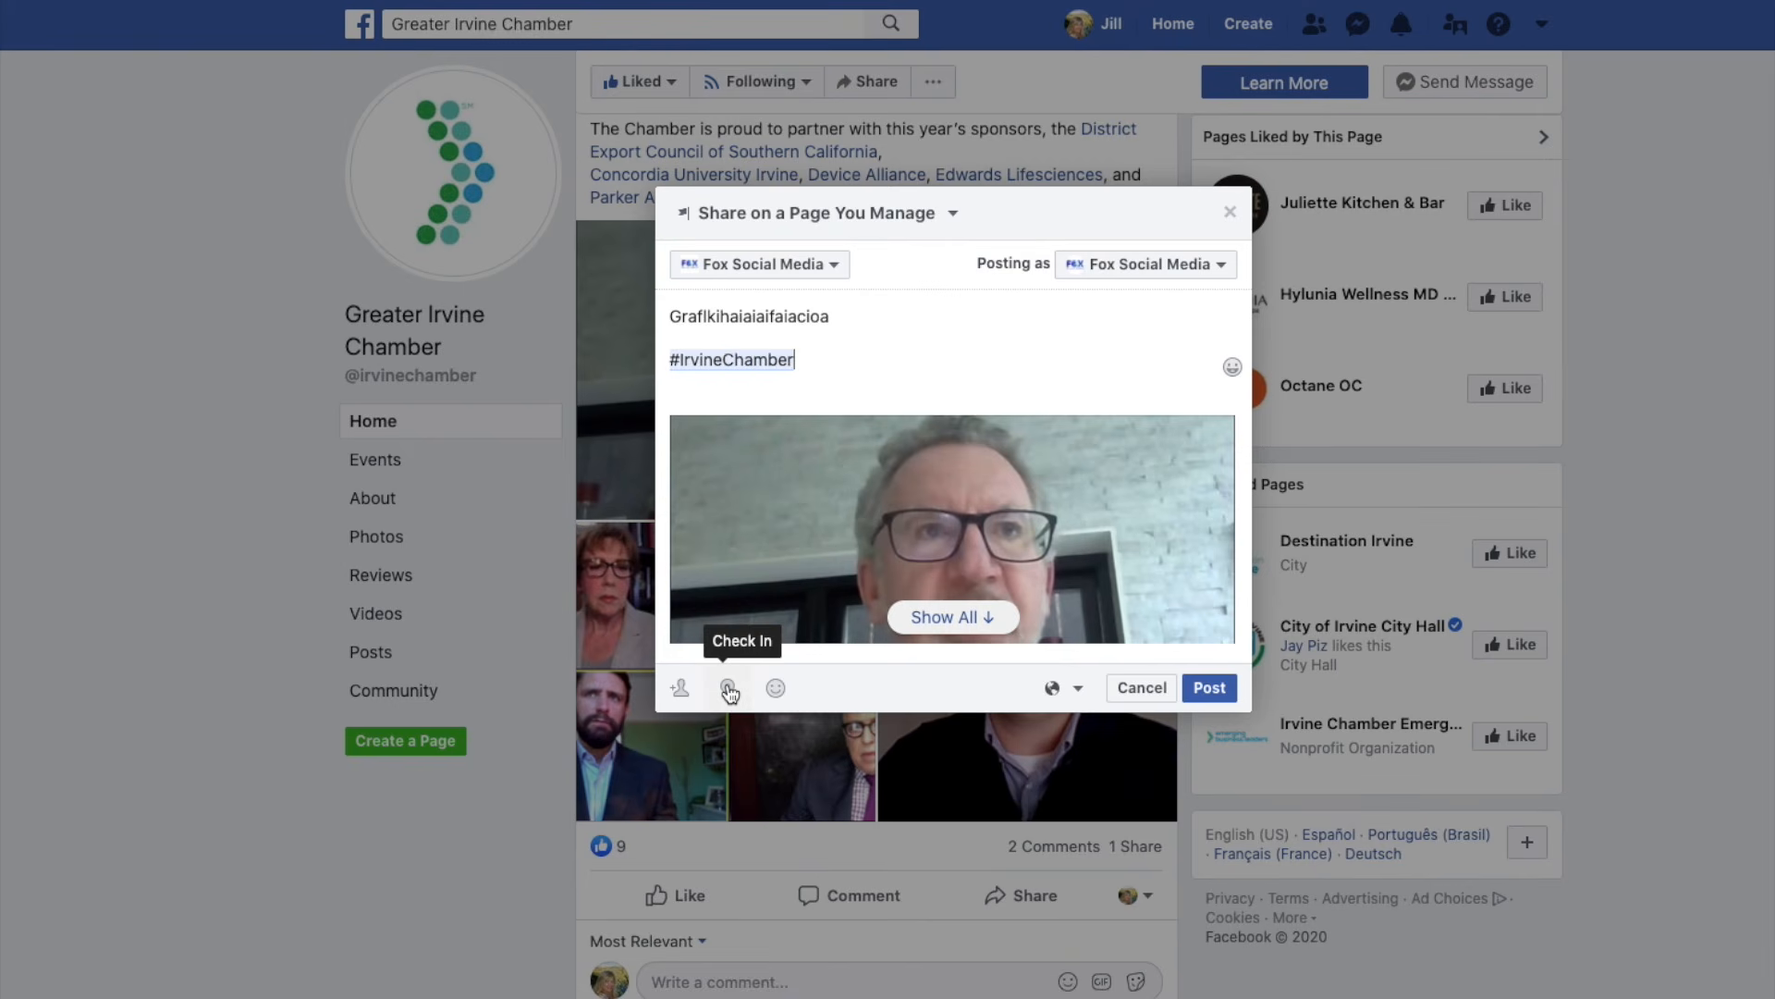
Check in at Greater Irvine Chamber, keep the audience Public, post, and open Fox Social Media.
{"action": "left_click", "coordinate": [729, 690]}
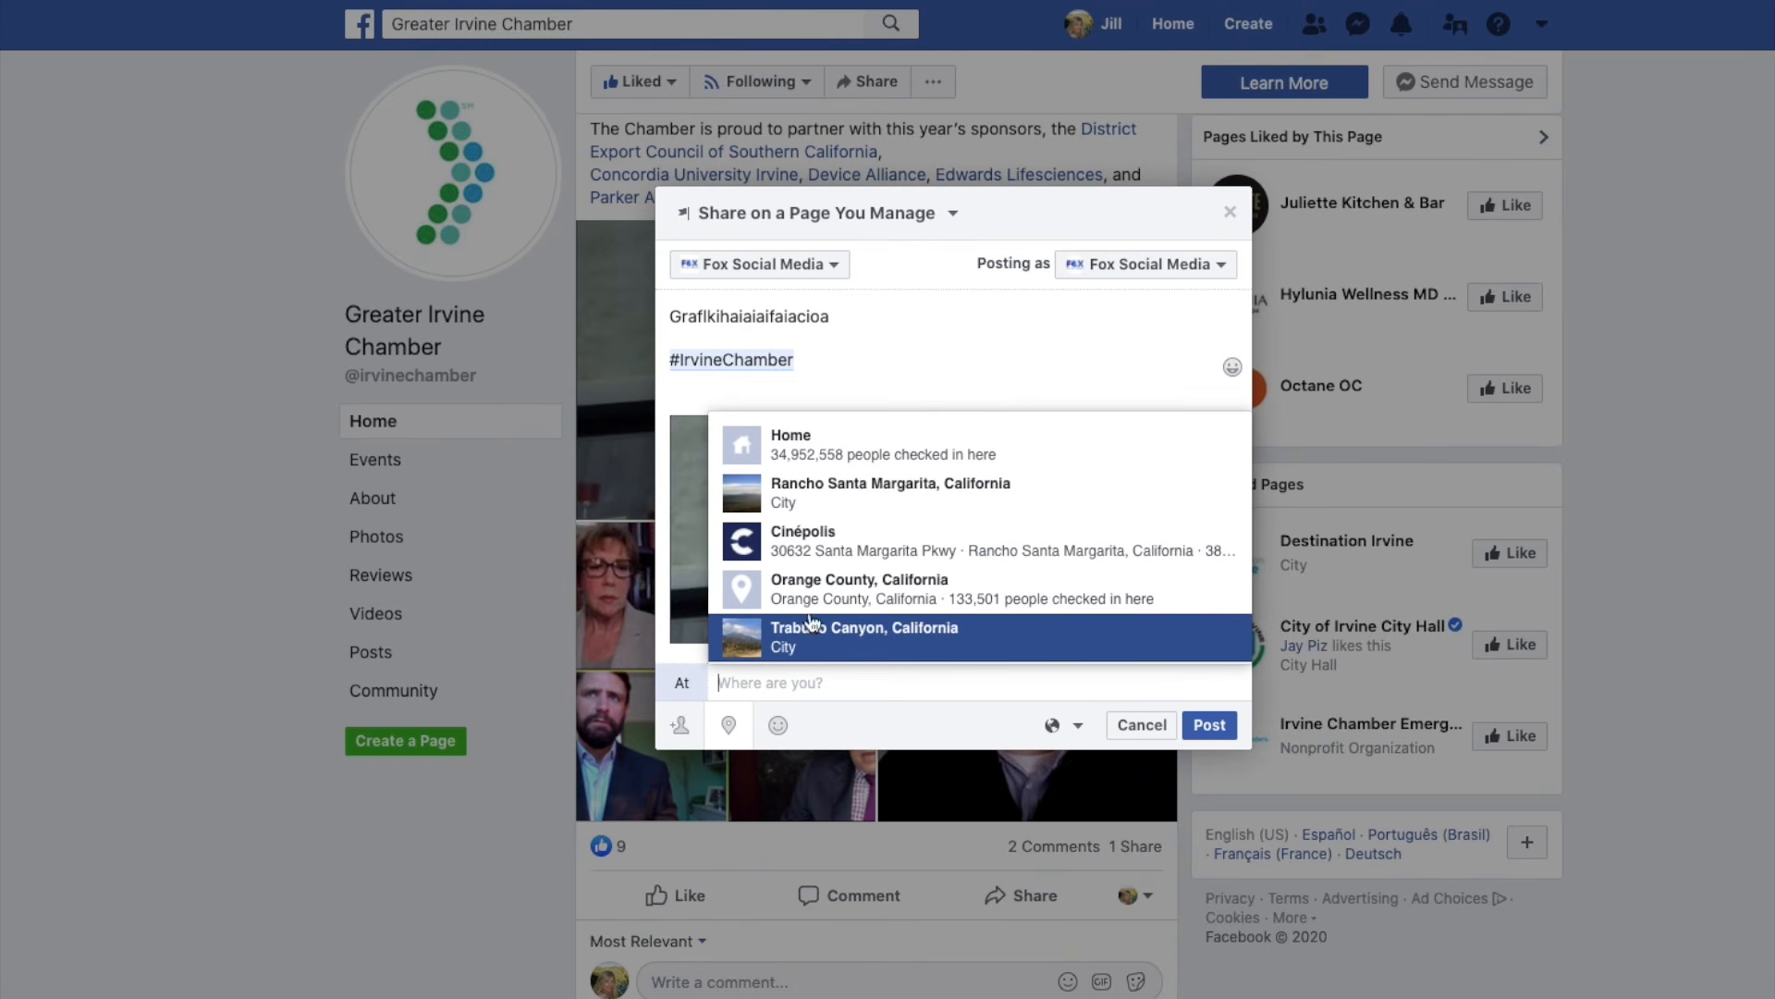
{"action": "type", "text": "Irvine"}
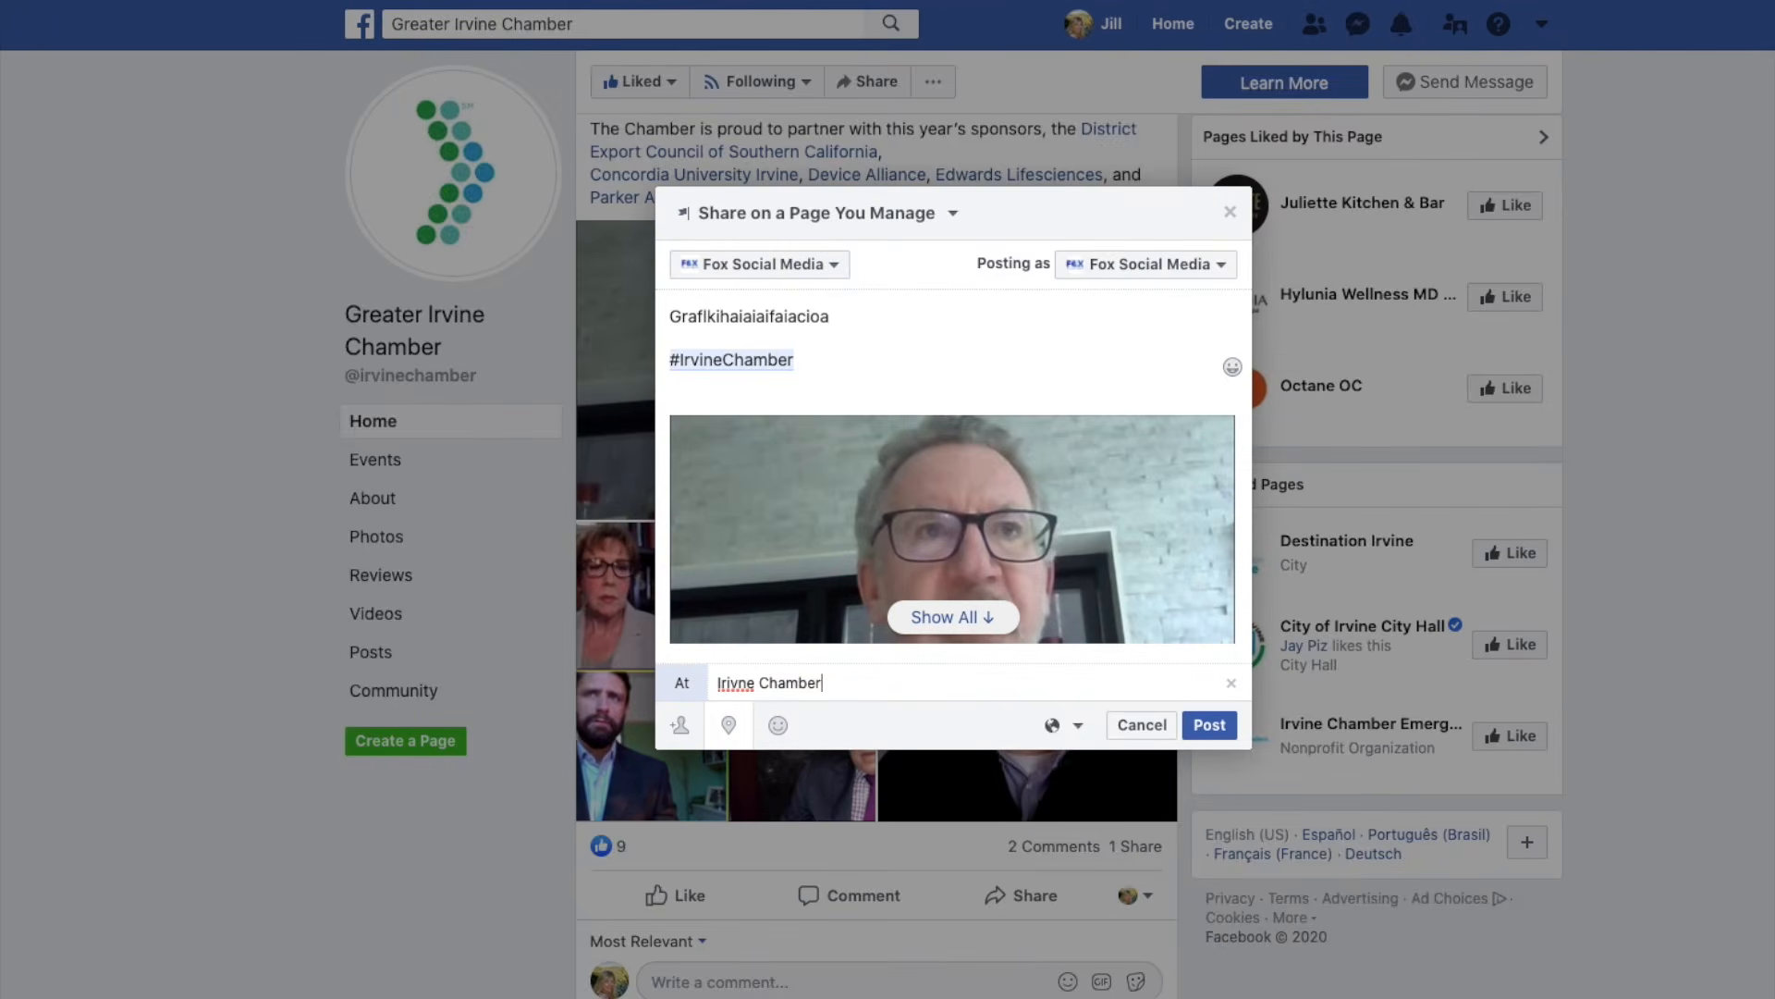
{"action": "type", "text": " Chamber"}
{"action": "left_click", "coordinate": [823, 628]}
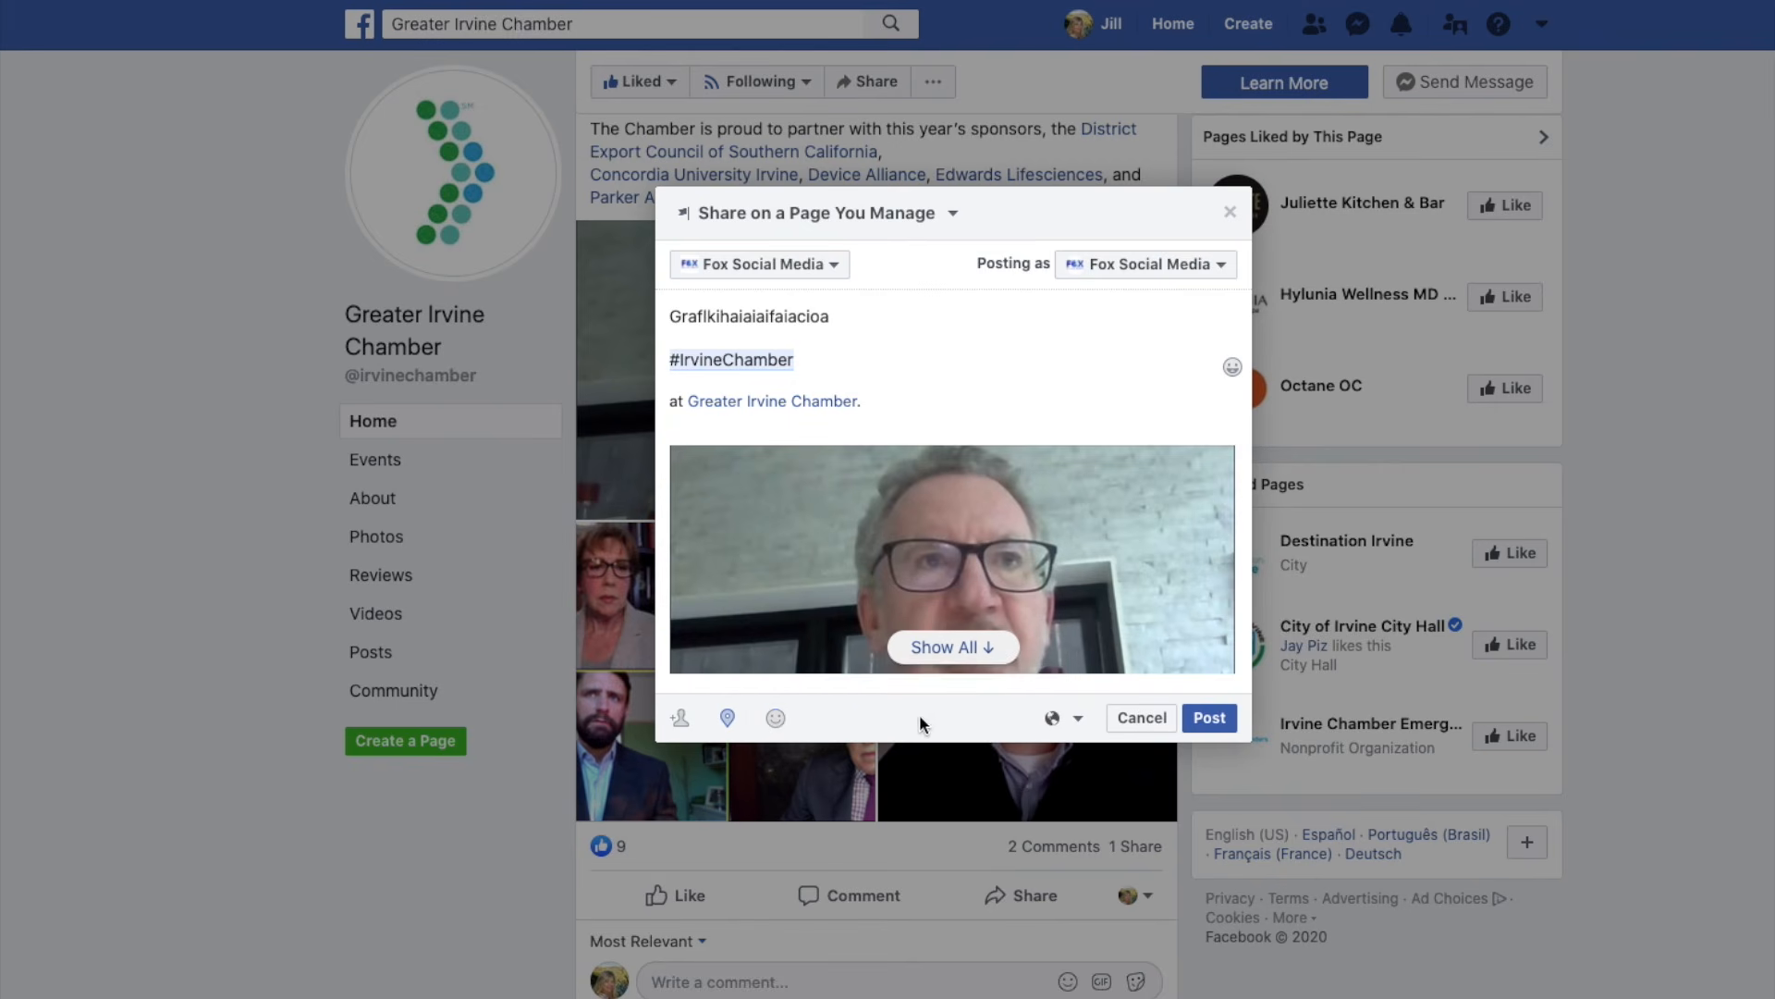
{"action": "left_click", "coordinate": [1080, 720]}
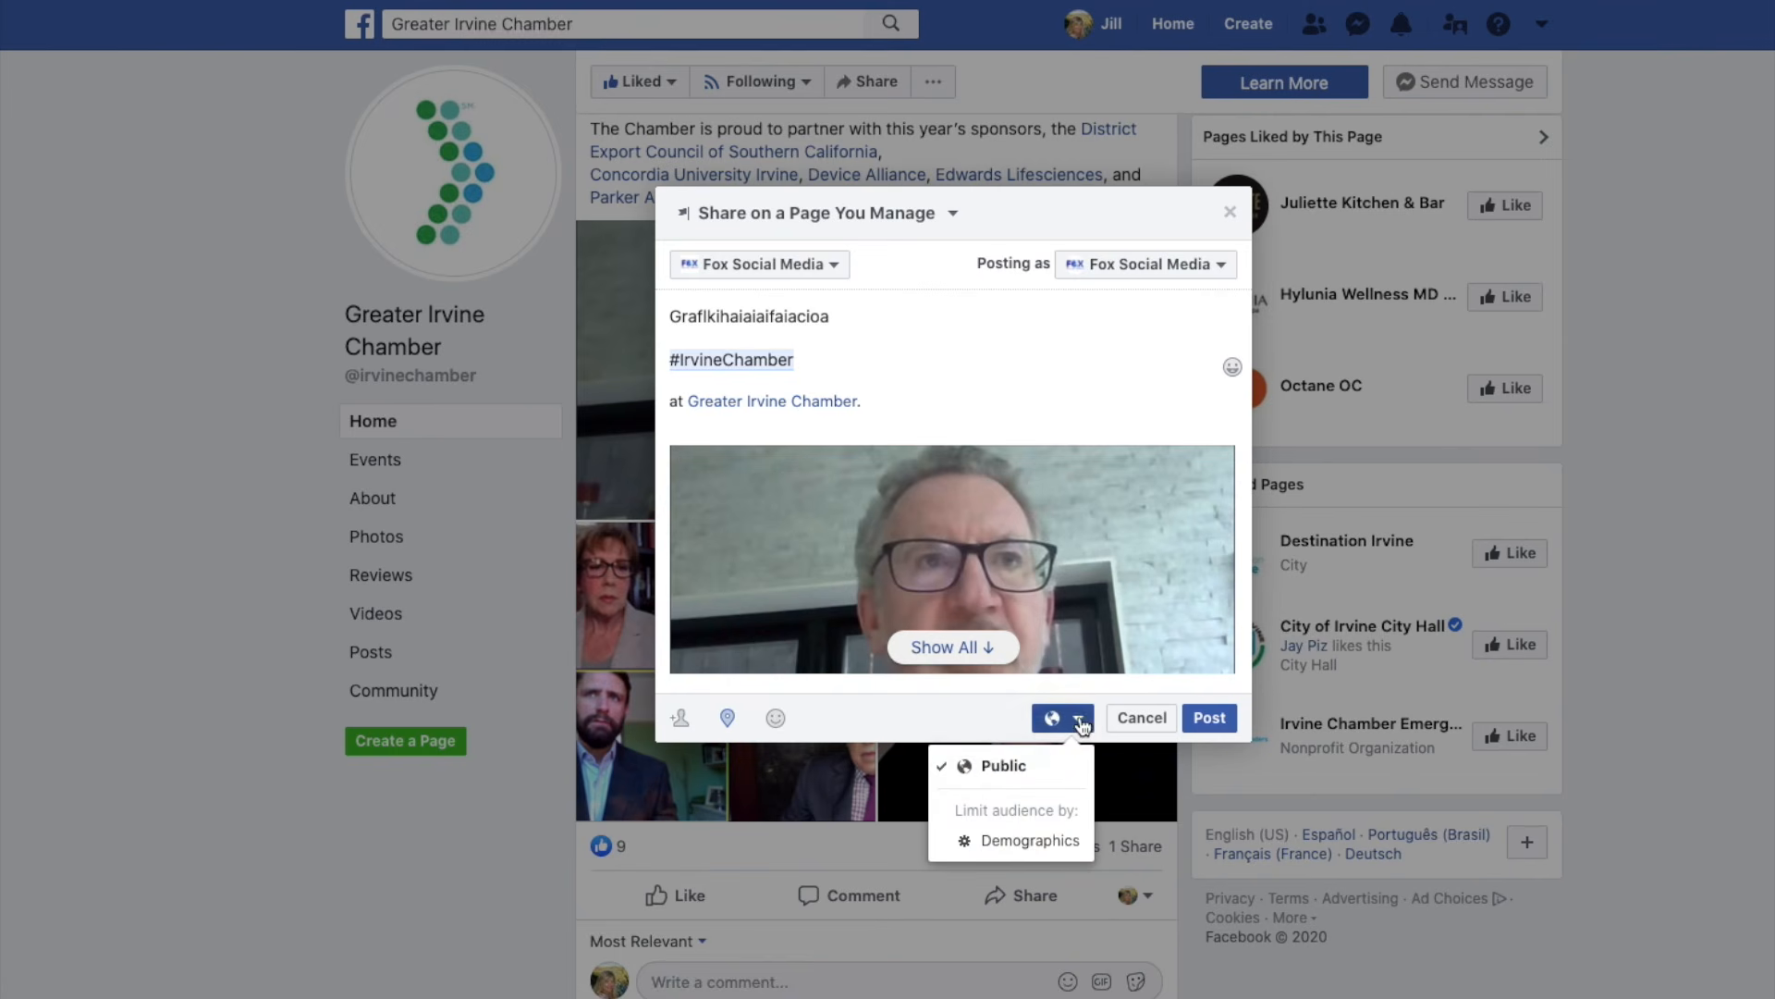
{"action": "left_click", "coordinate": [1024, 766]}
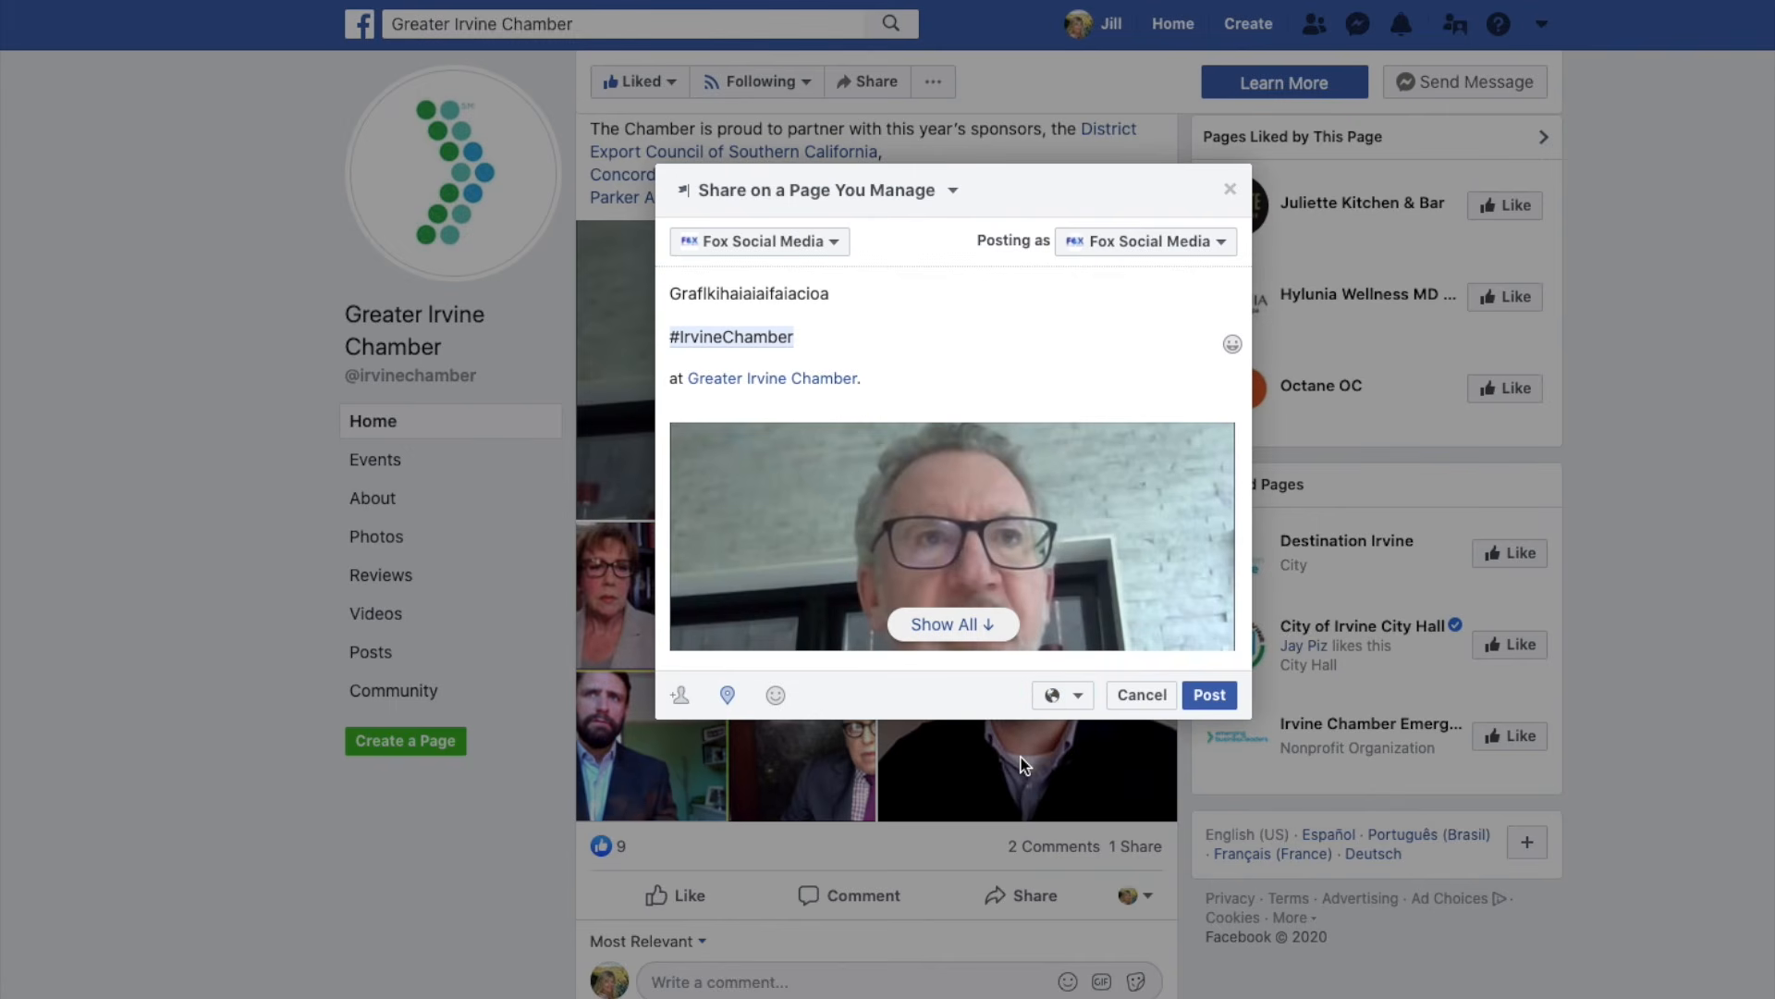
{"action": "left_click", "coordinate": [1213, 699]}
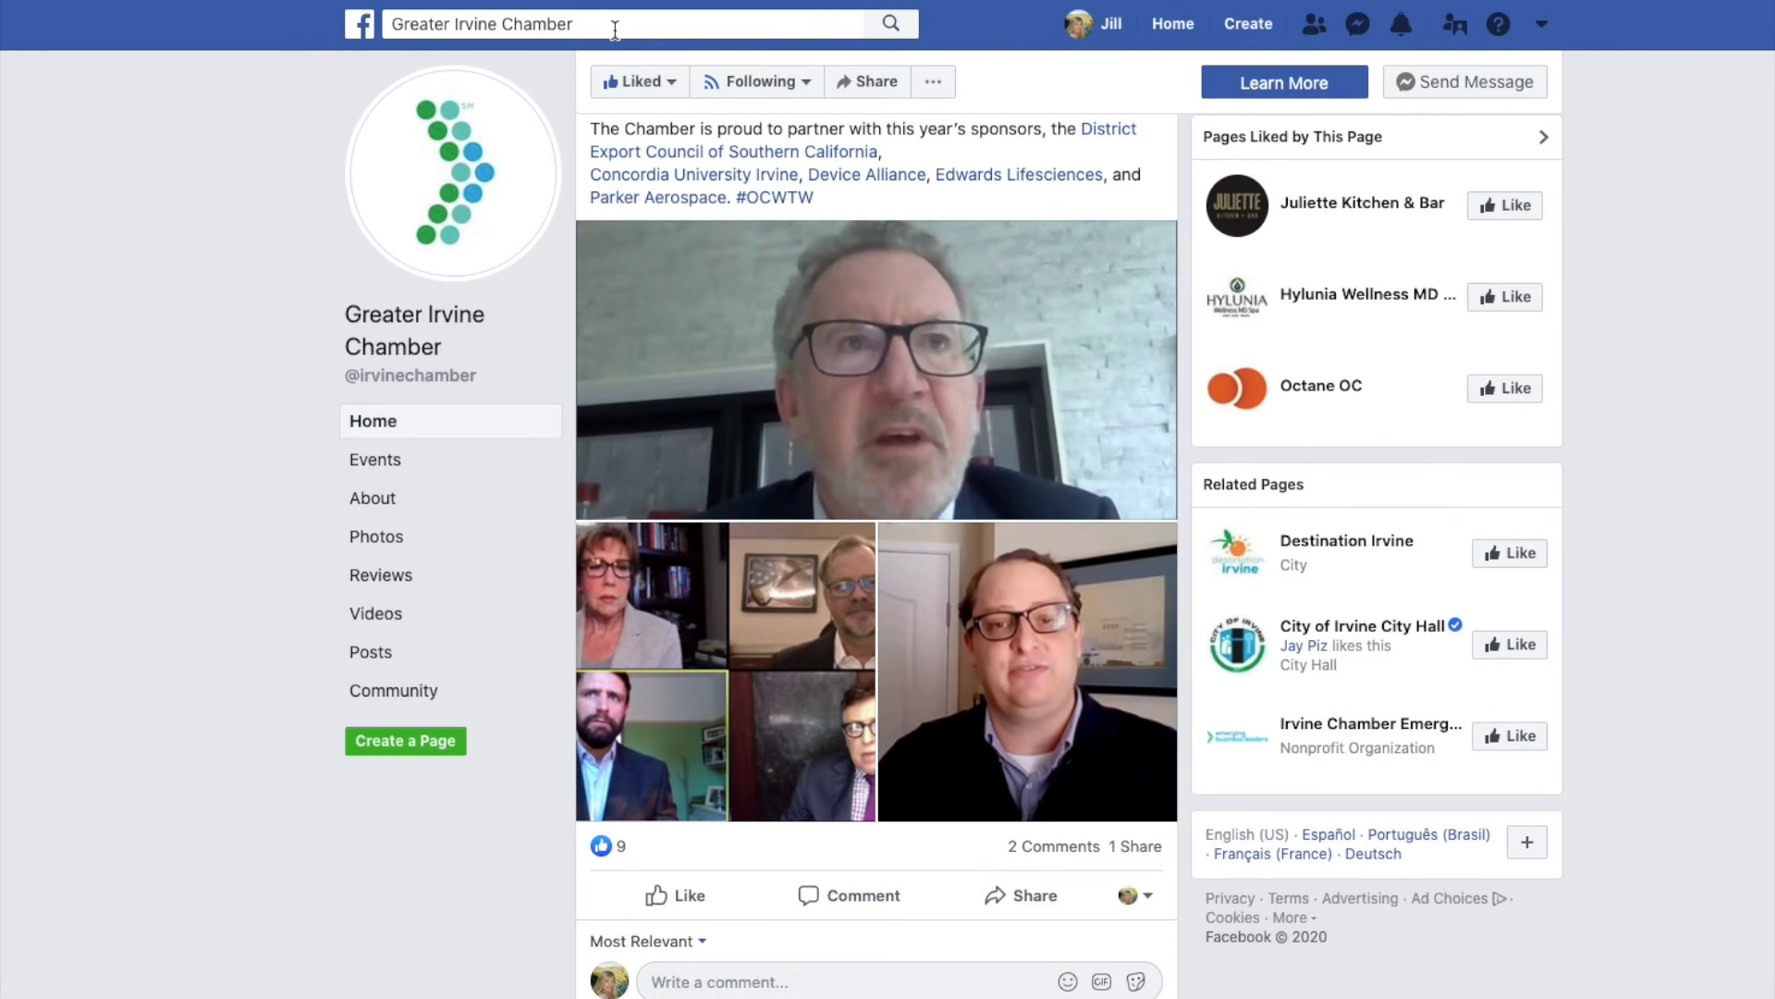
{"action": "left_click", "coordinate": [614, 29]}
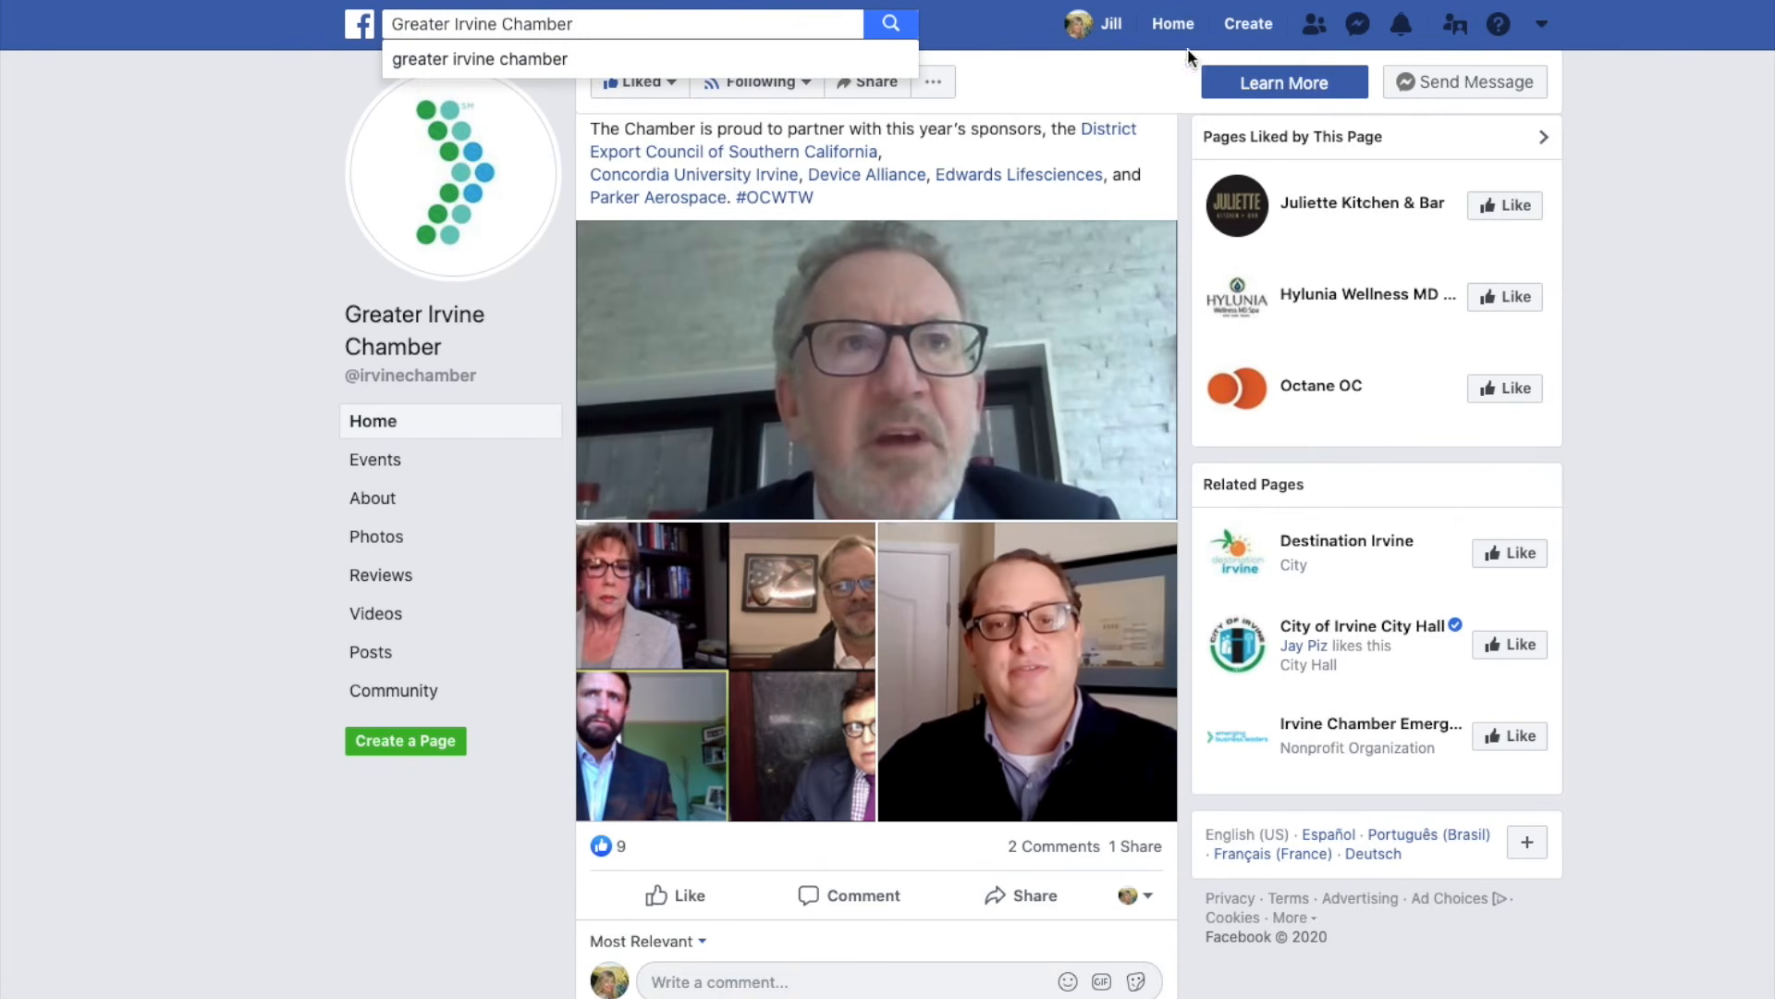
{"action": "left_click", "coordinate": [1542, 25]}
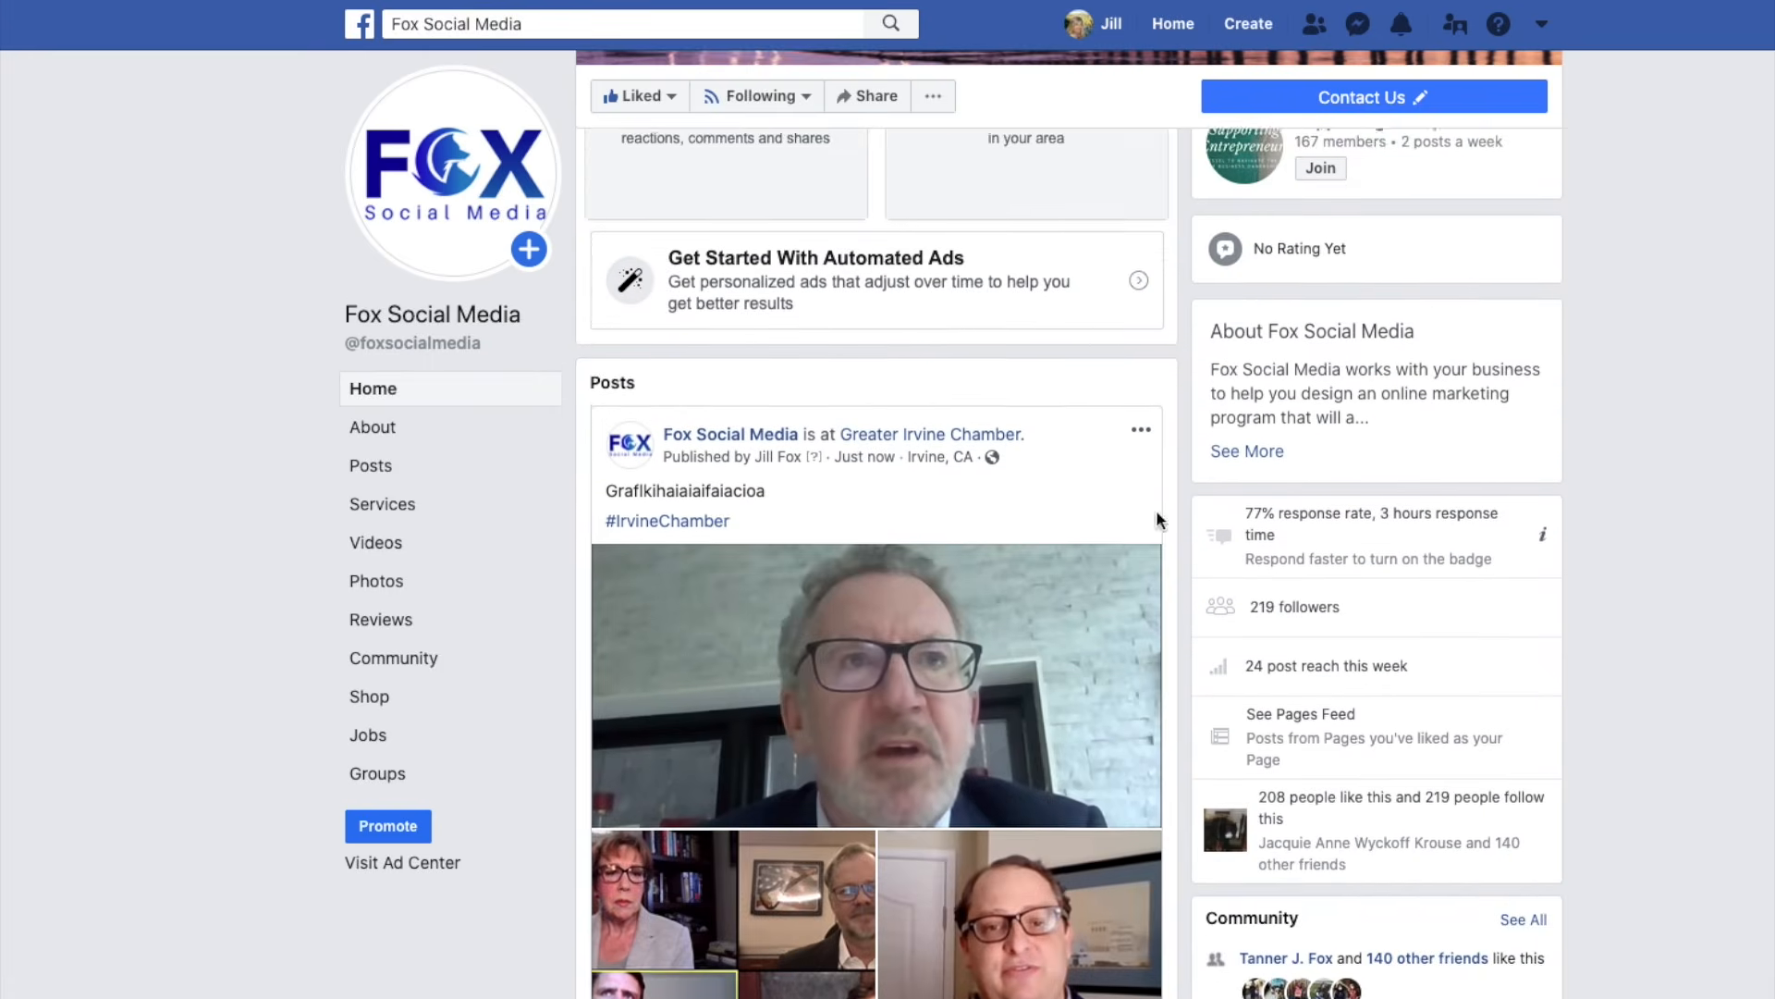
Expand the shared Chamber post's full text with See More on the Fox Social Media timeline.
{"action": "scroll", "coordinate": [1158, 516], "scroll_direction": "down", "scroll_amount": 2}
{"action": "scroll", "coordinate": [1157, 521], "scroll_direction": "down", "scroll_amount": 1}
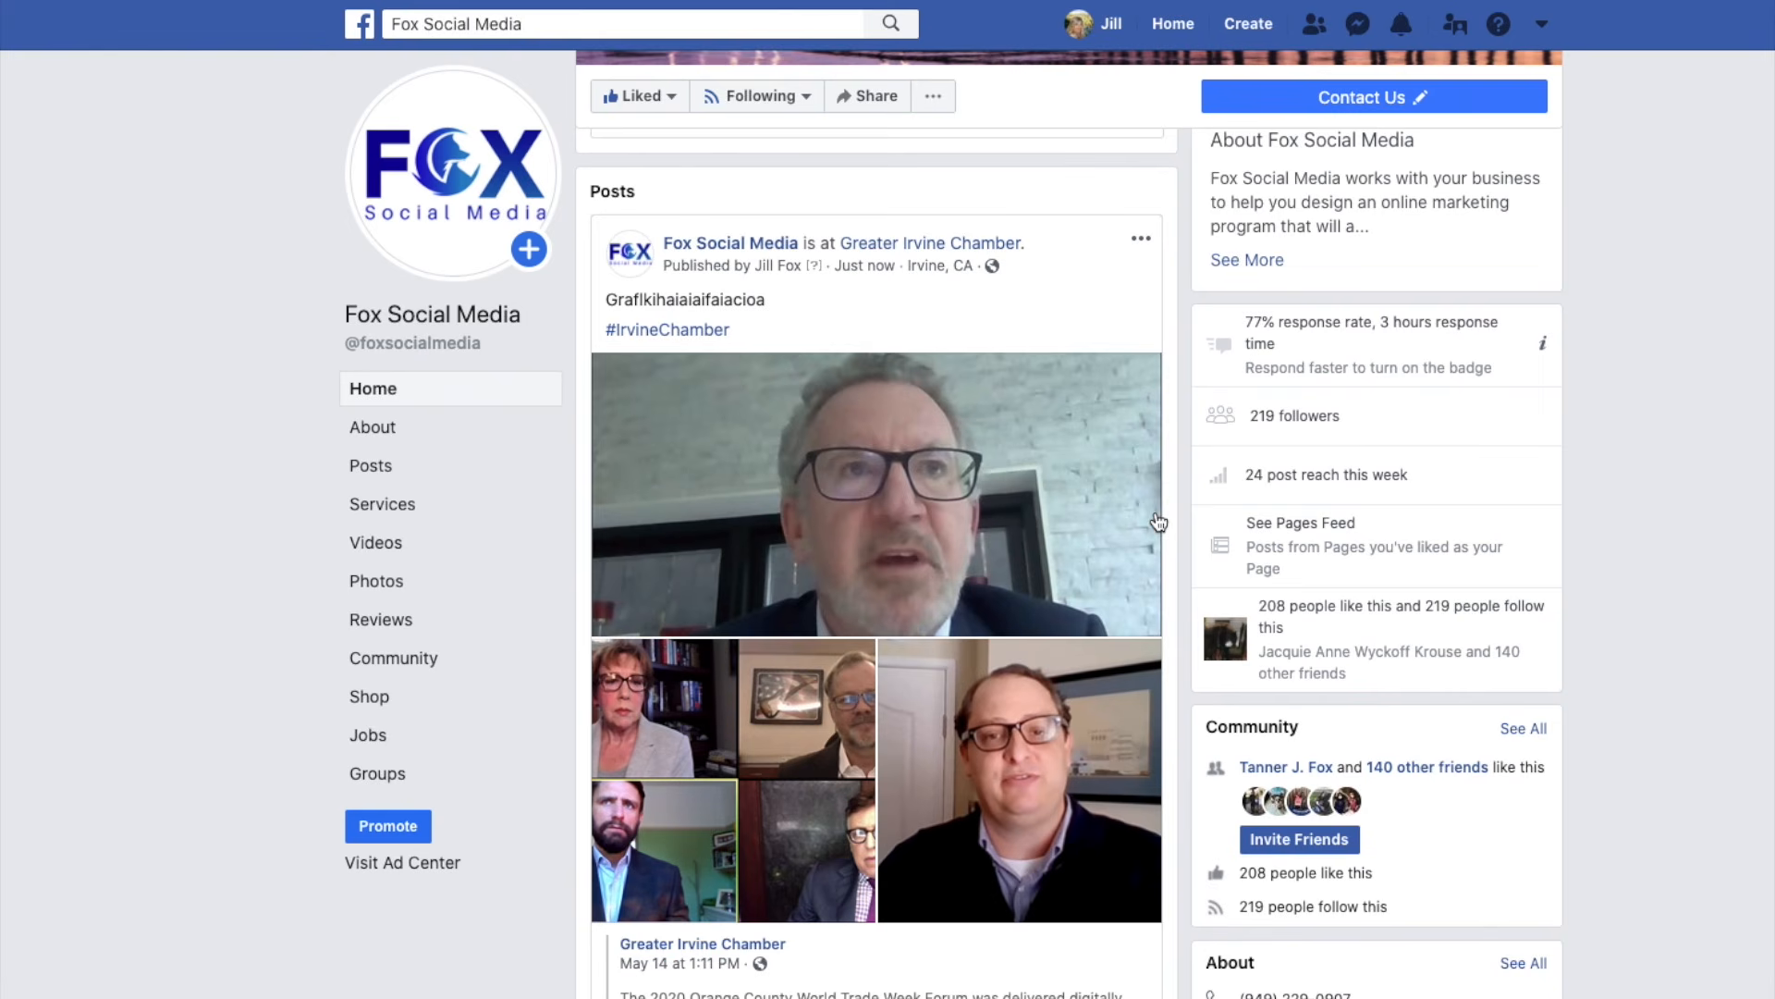
{"action": "scroll", "coordinate": [929, 843], "scroll_direction": "down", "scroll_amount": 2}
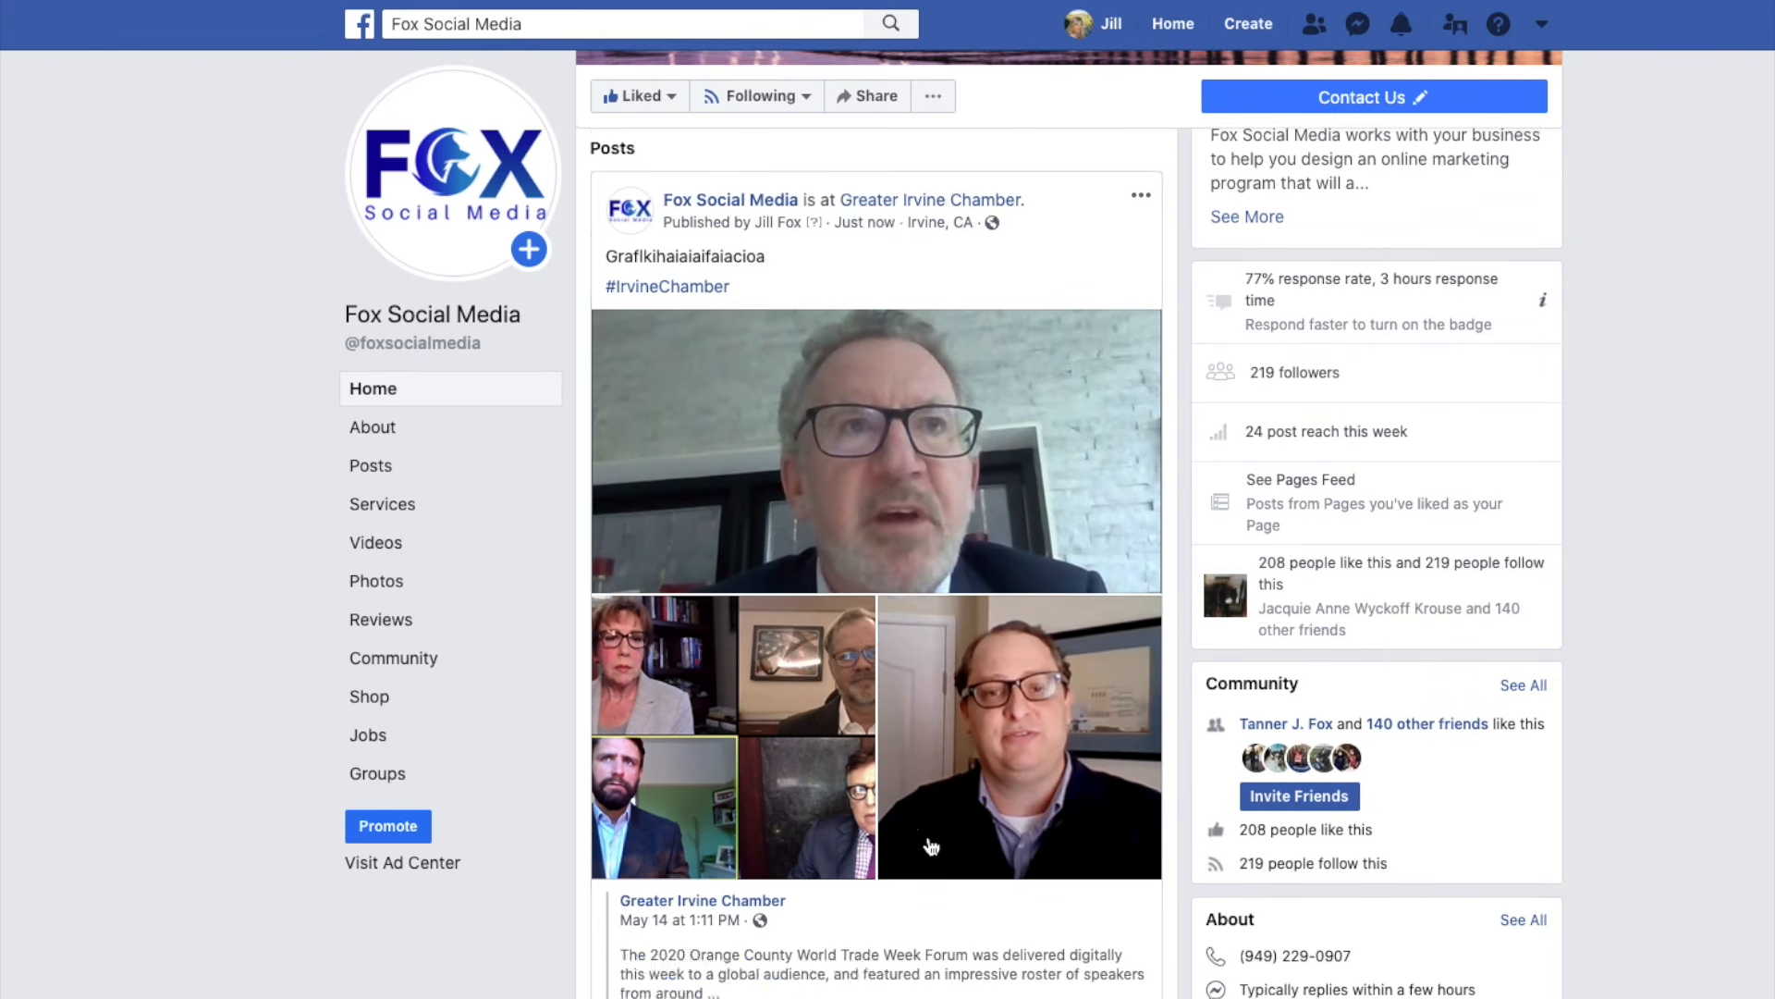
{"action": "scroll", "coordinate": [911, 527], "scroll_direction": "up", "scroll_amount": 1}
{"action": "scroll", "coordinate": [911, 527], "scroll_direction": "down", "scroll_amount": 1}
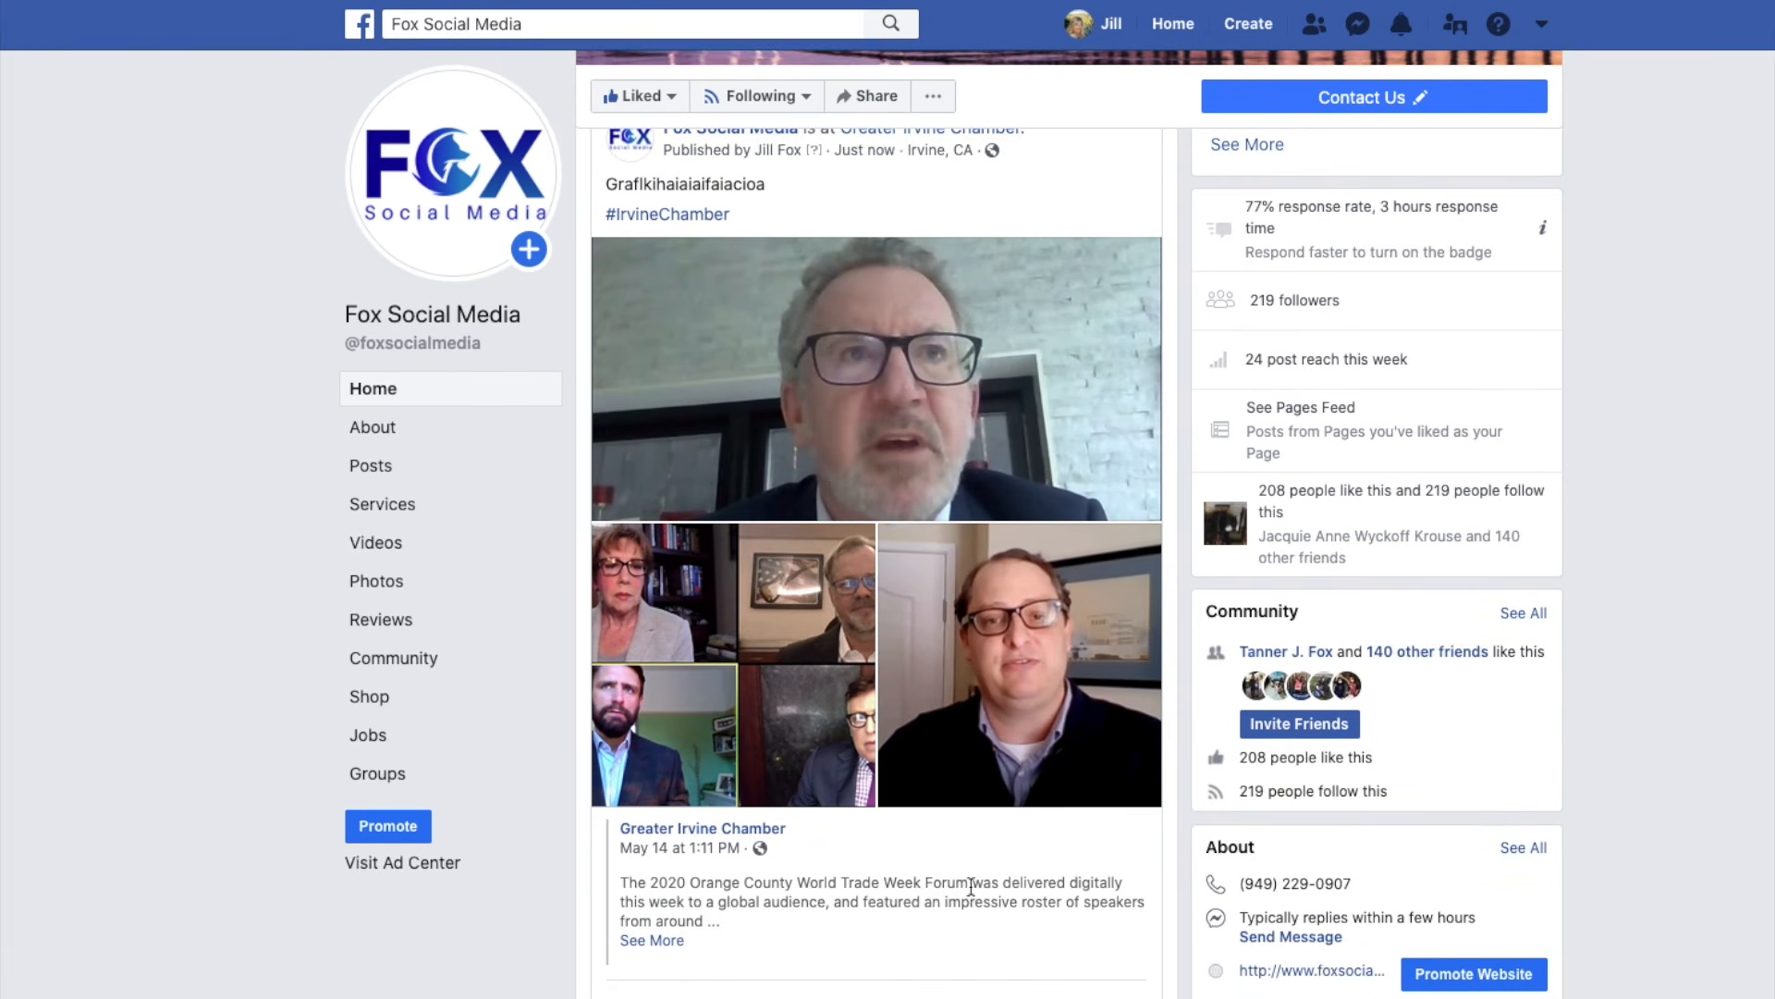
{"action": "left_click", "coordinate": [658, 942]}
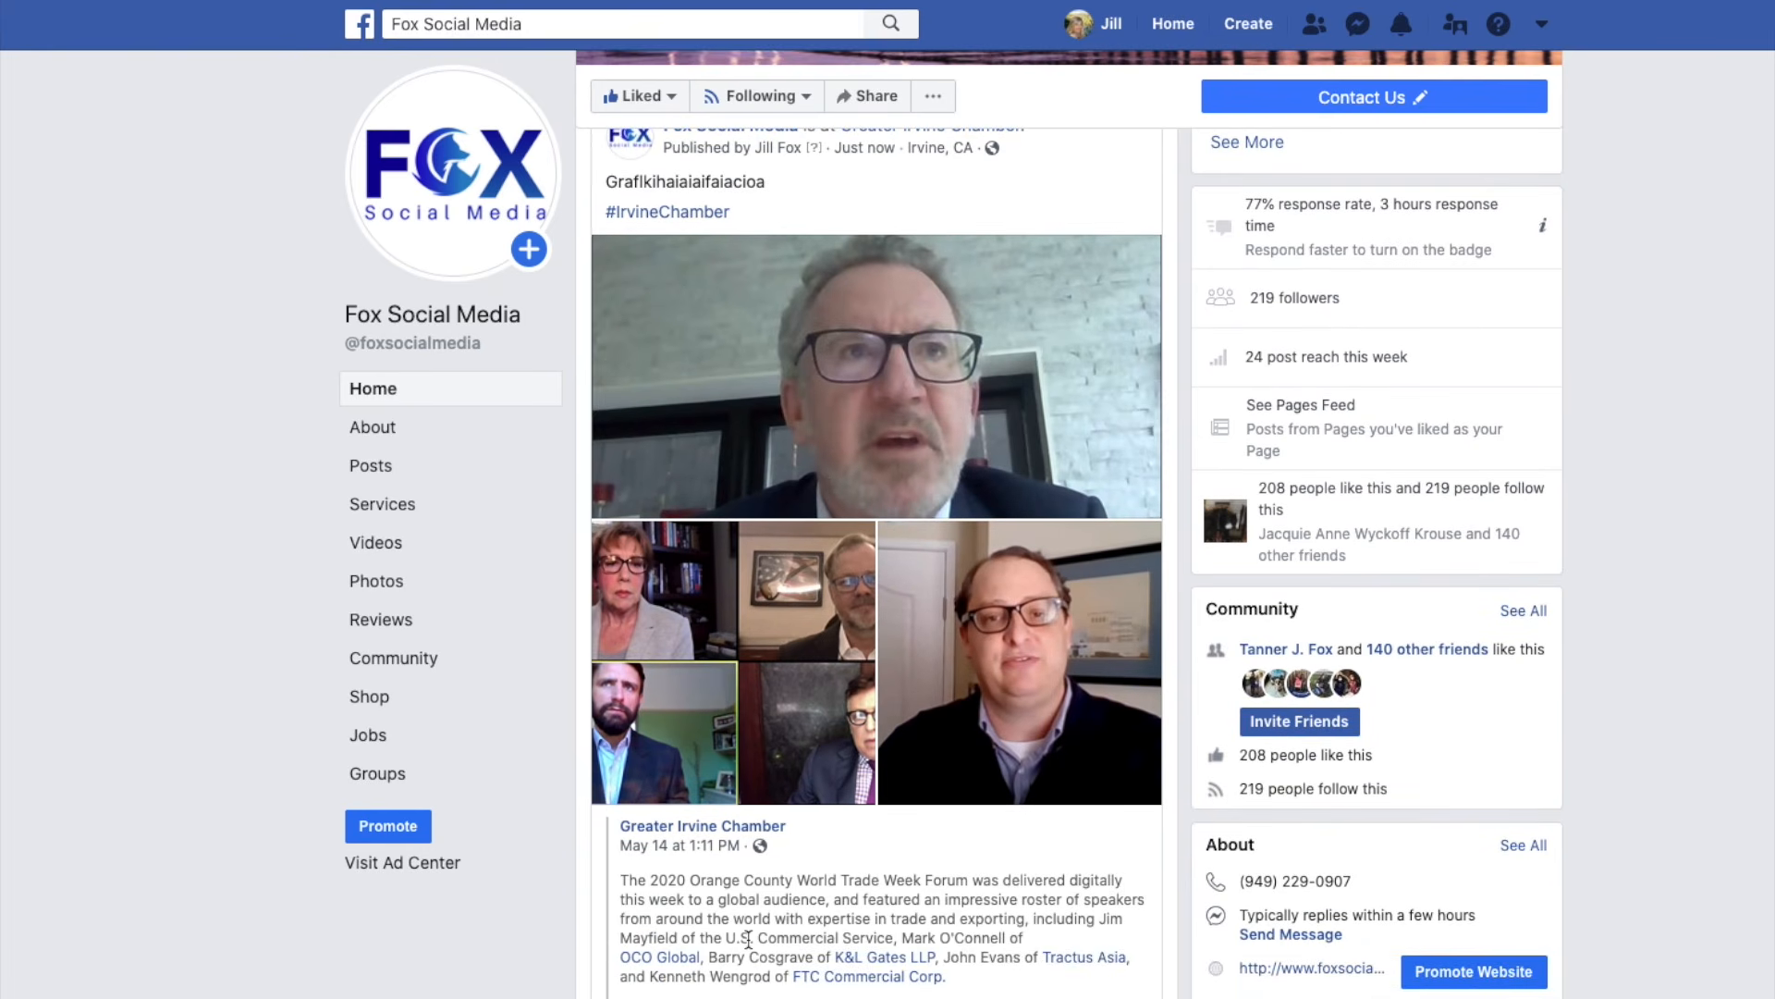
{"action": "scroll", "coordinate": [749, 940], "scroll_direction": "down", "scroll_amount": 7}
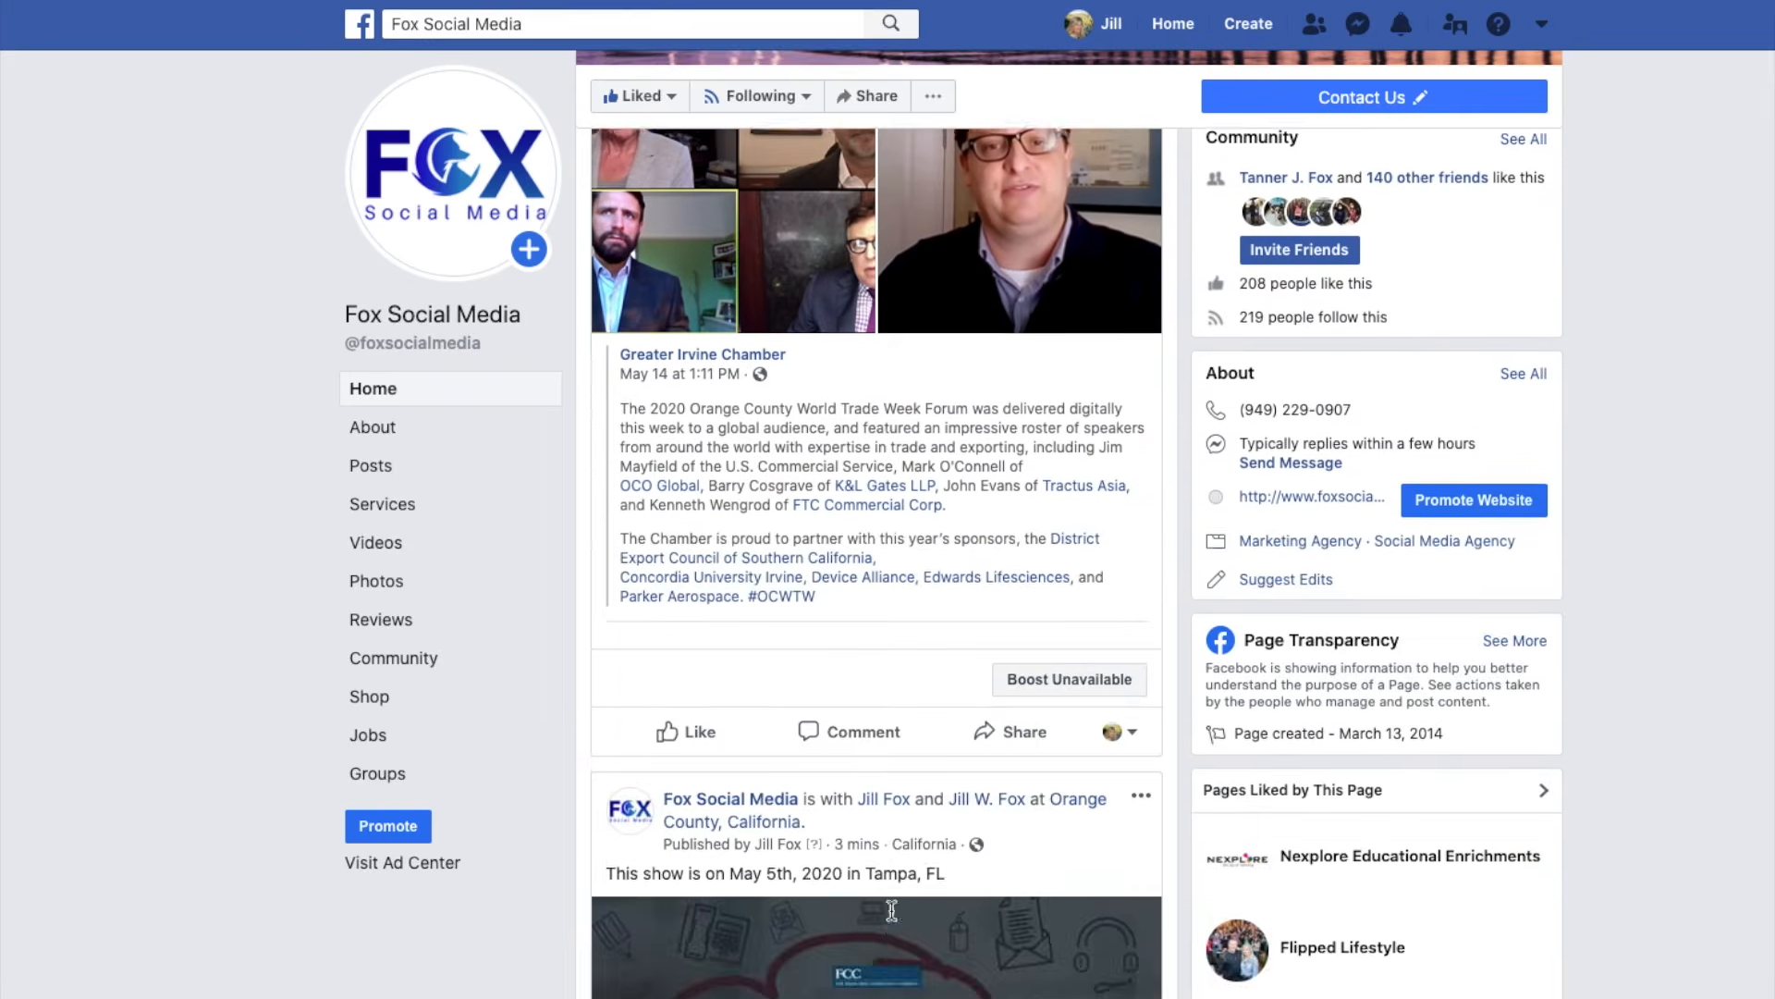
{"action": "scroll", "coordinate": [523, 539], "scroll_direction": "up", "scroll_amount": 7}
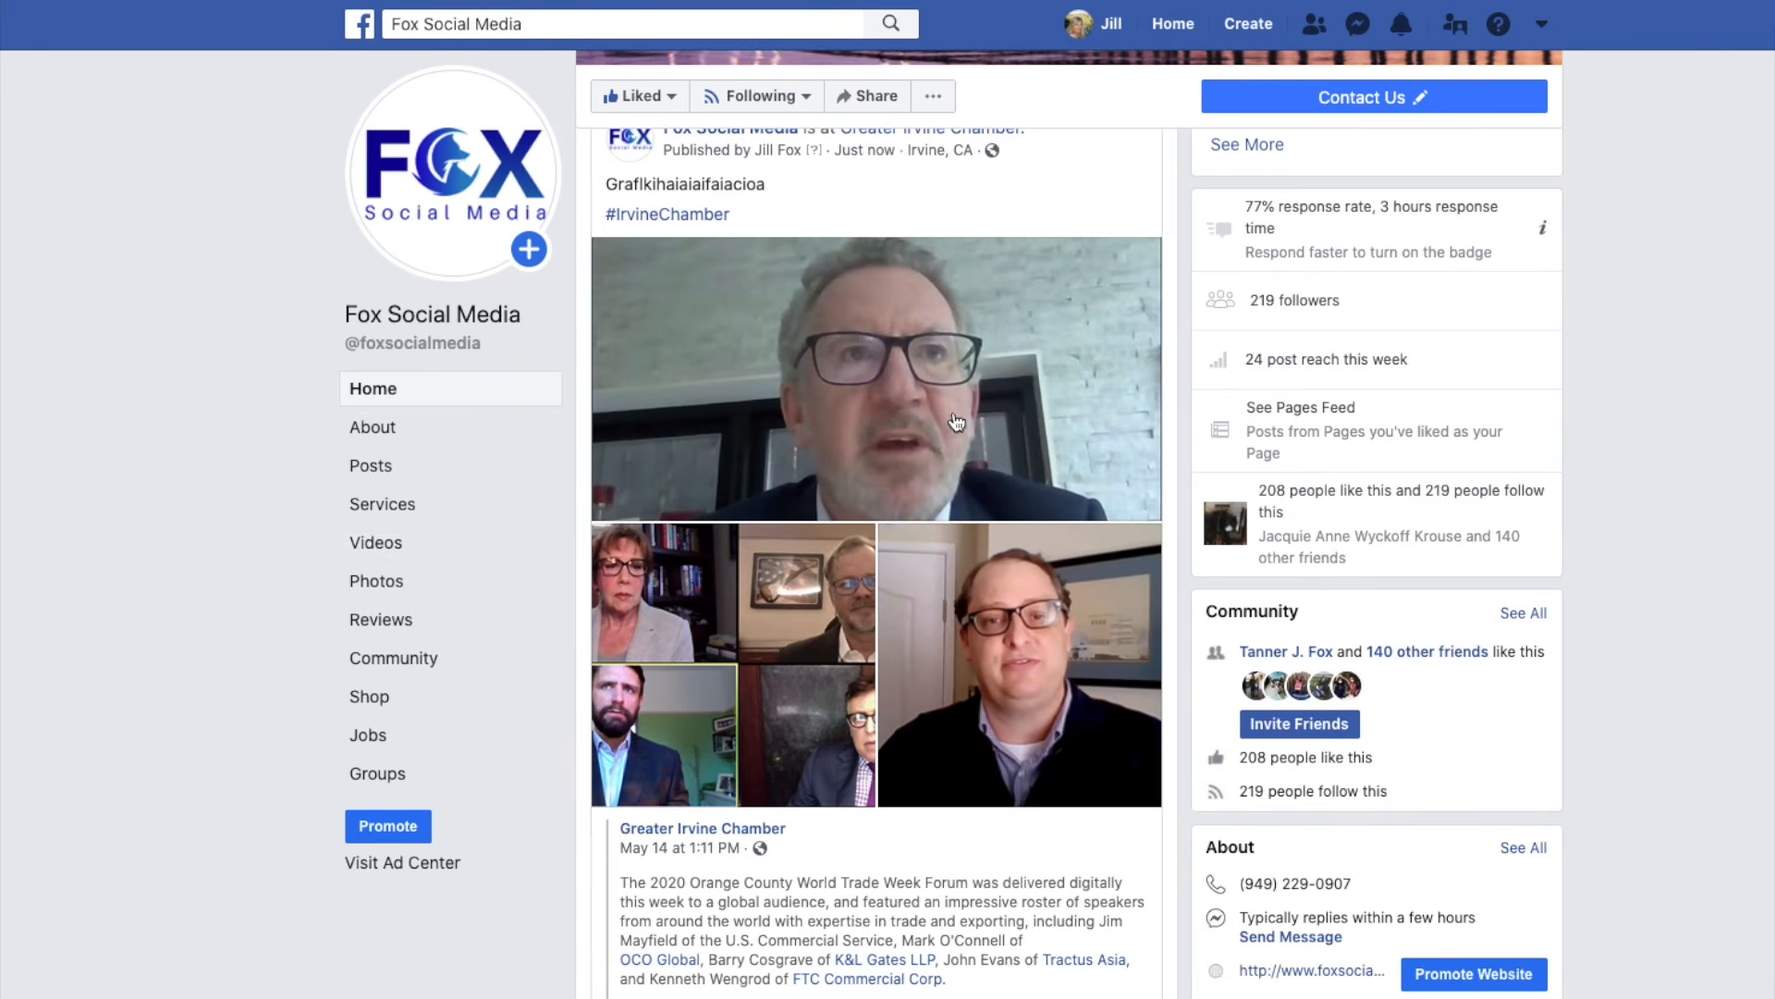
{"action": "scroll", "coordinate": [907, 426], "scroll_direction": "up", "scroll_amount": 6}
{"action": "scroll", "coordinate": [907, 424], "scroll_direction": "down", "scroll_amount": 5}
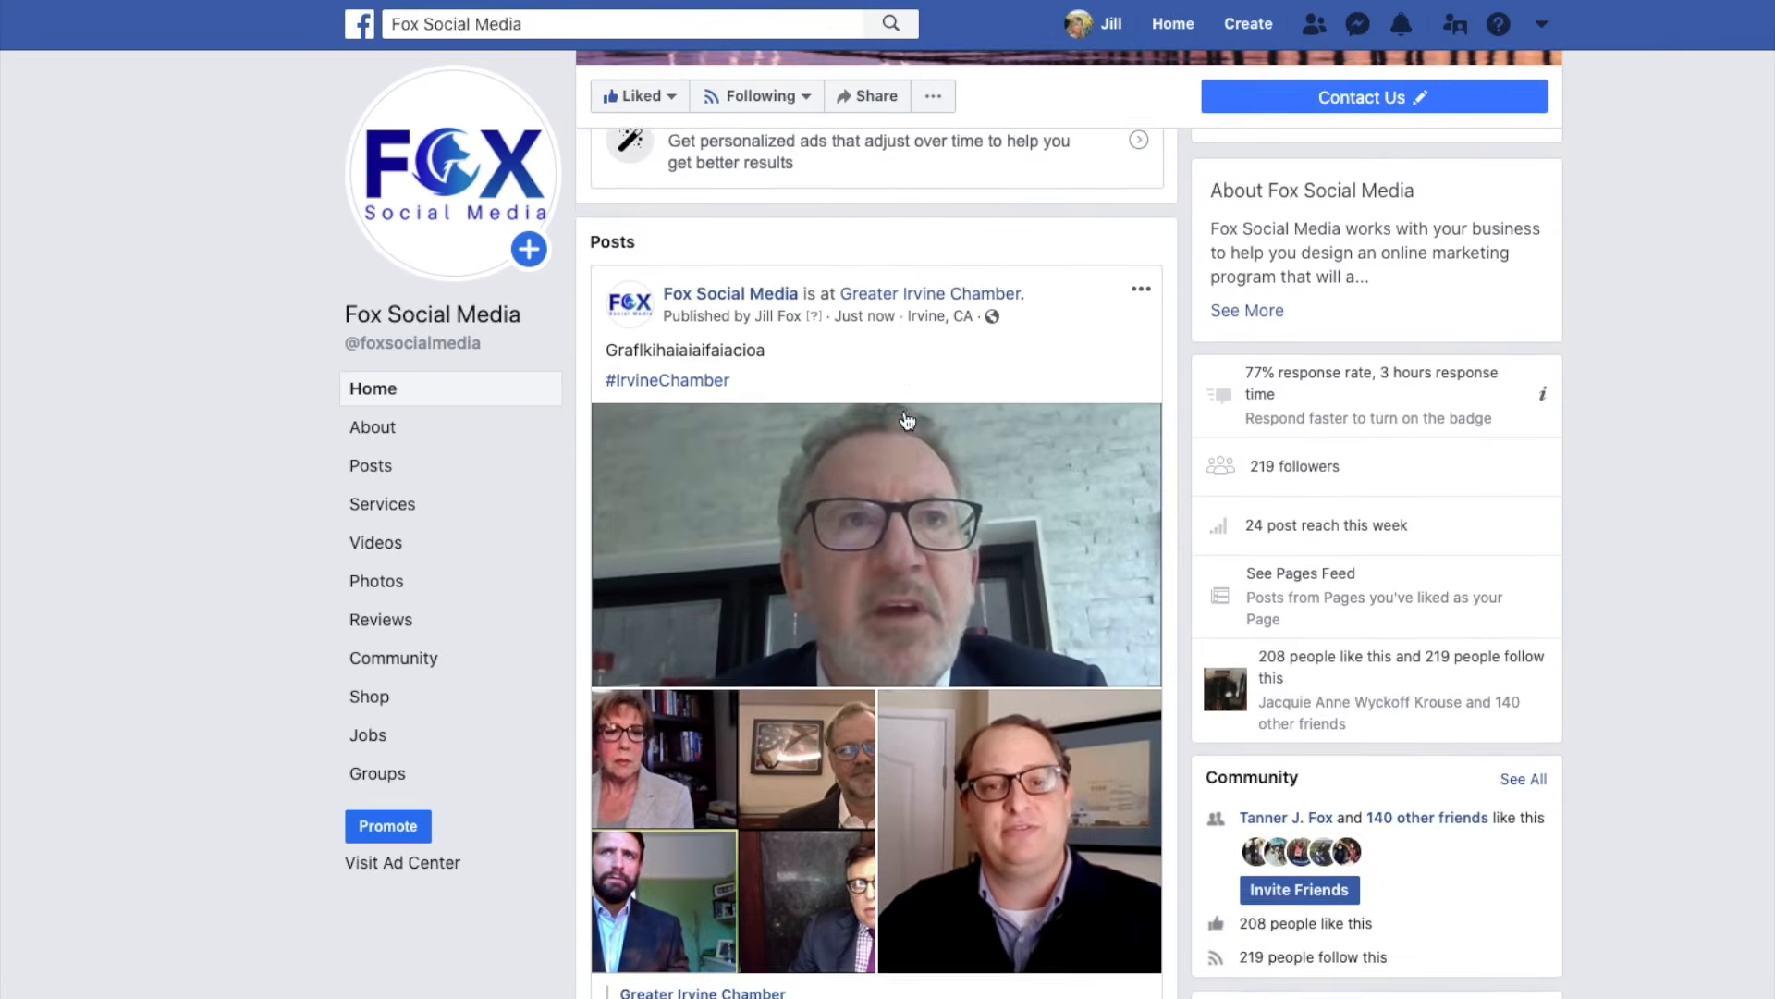
{"action": "scroll", "coordinate": [907, 421], "scroll_direction": "up", "scroll_amount": 2}
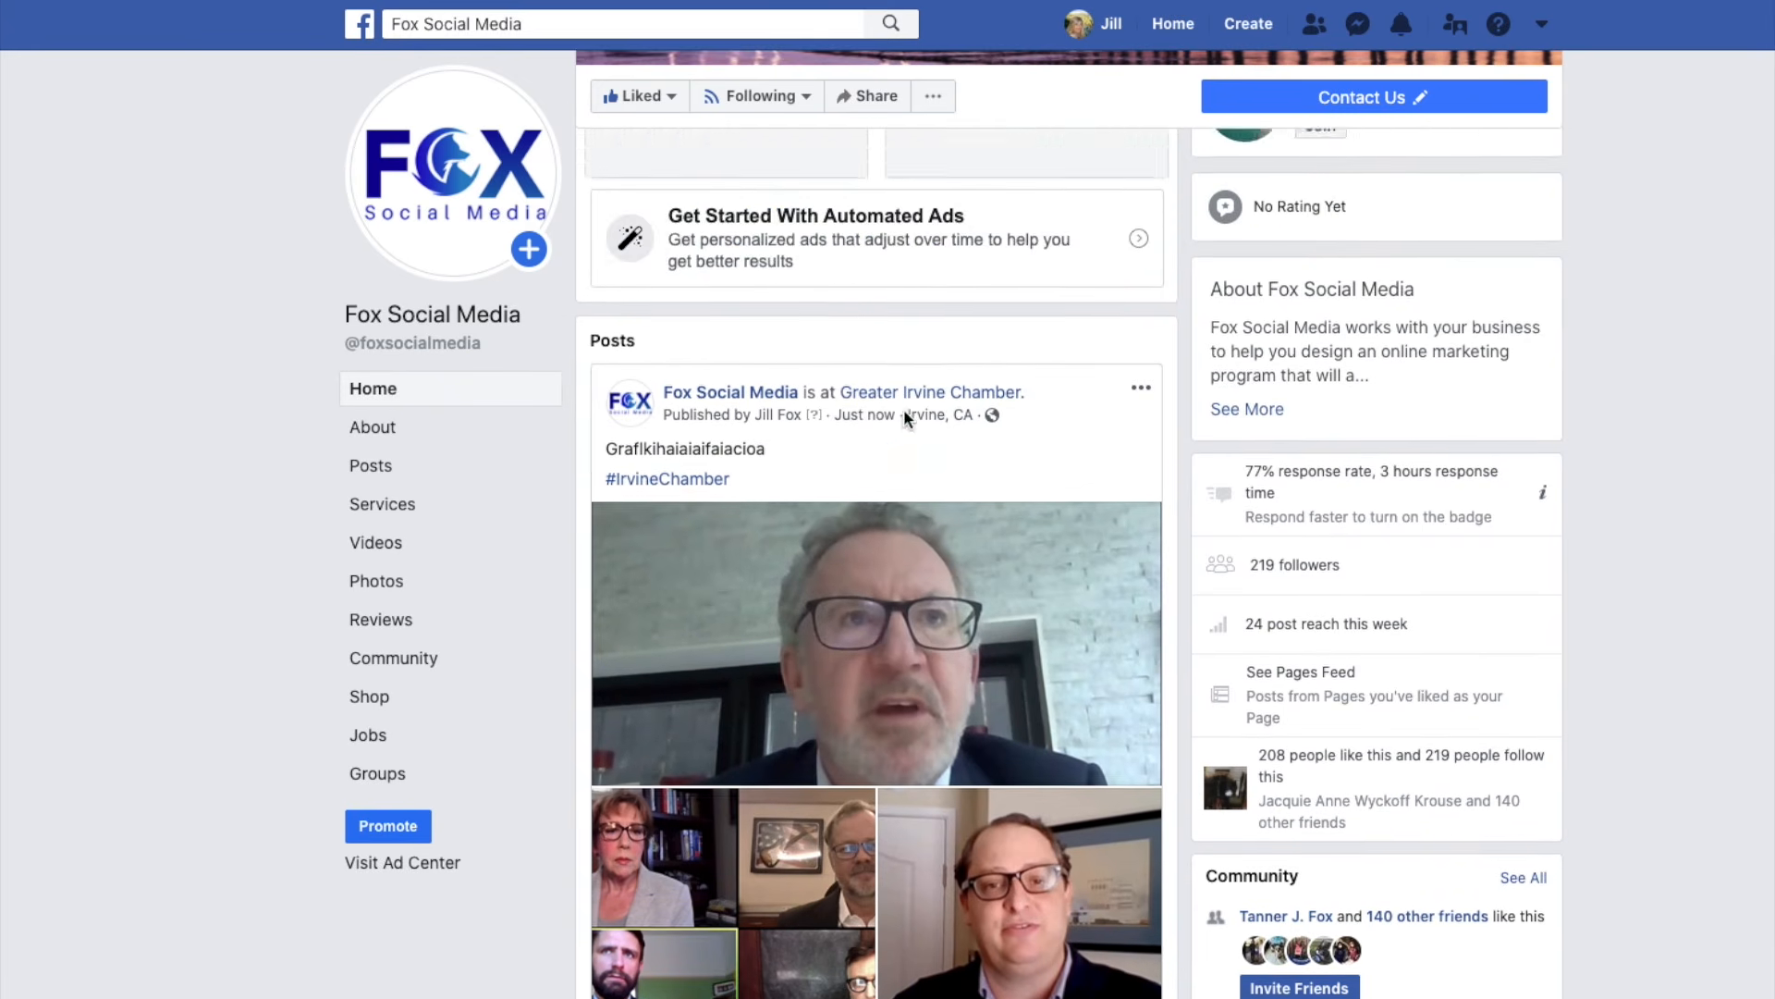
{"action": "scroll", "coordinate": [902, 409], "scroll_direction": "down", "scroll_amount": 4}
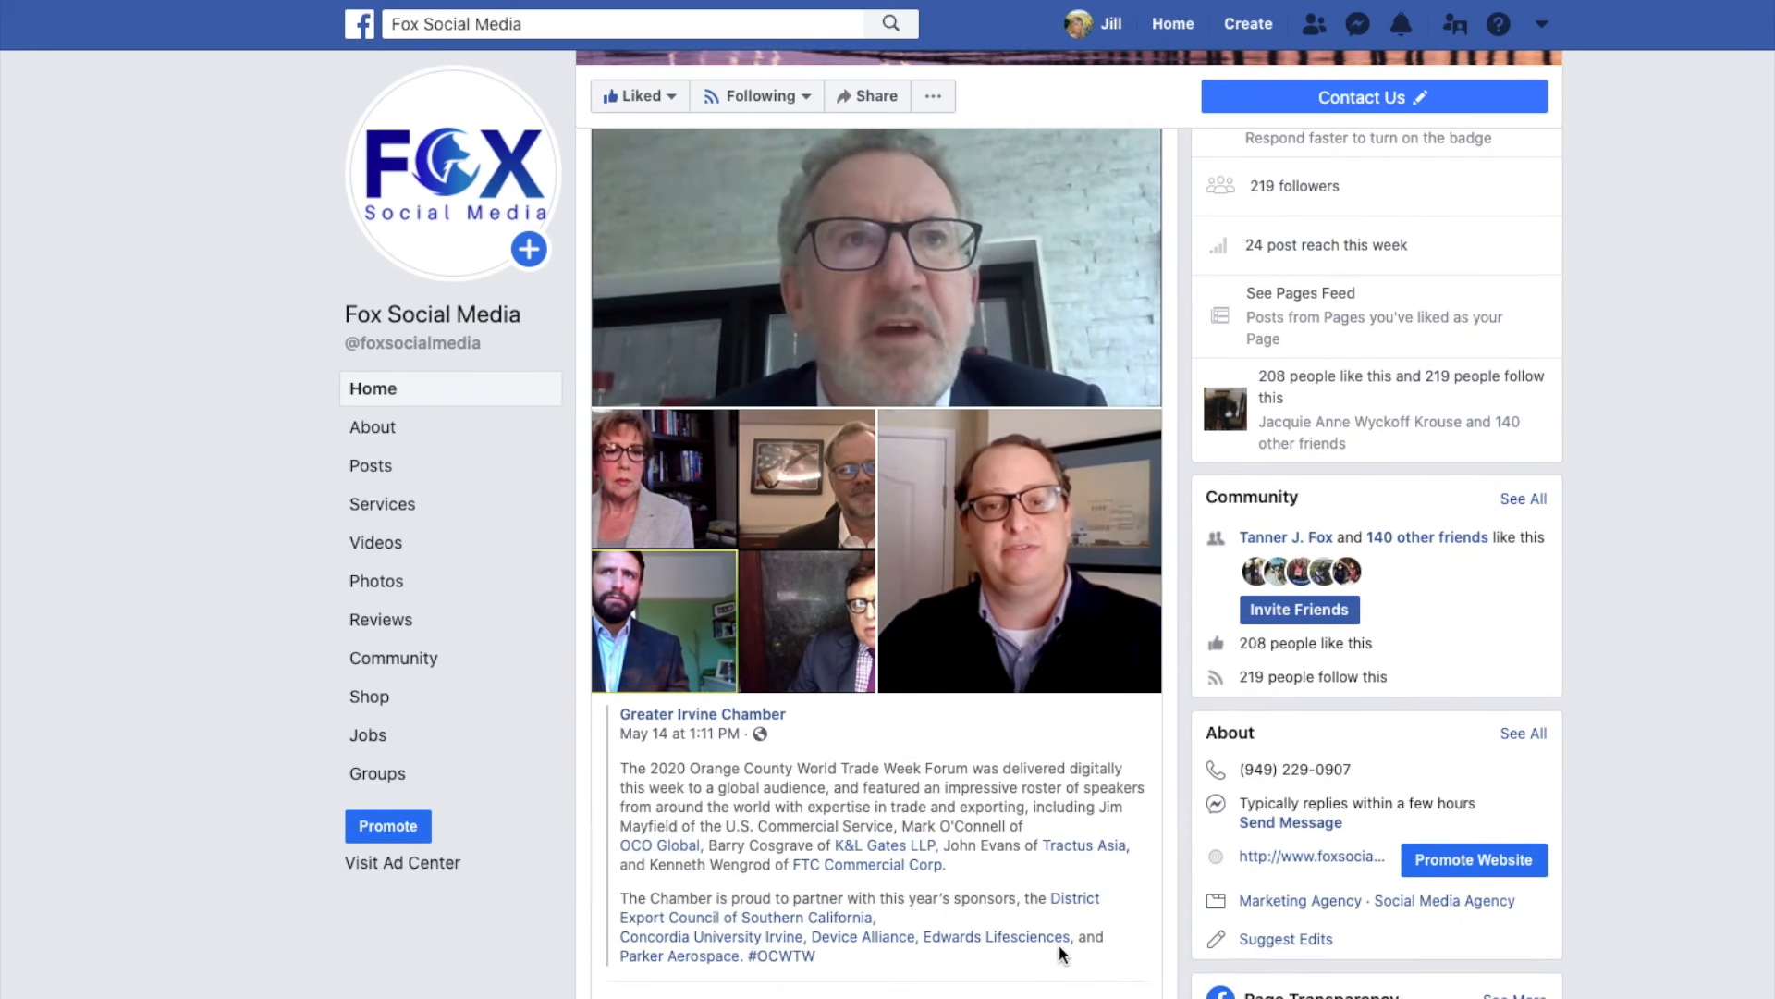
{"action": "scroll", "coordinate": [1056, 873], "scroll_direction": "down", "scroll_amount": 2}
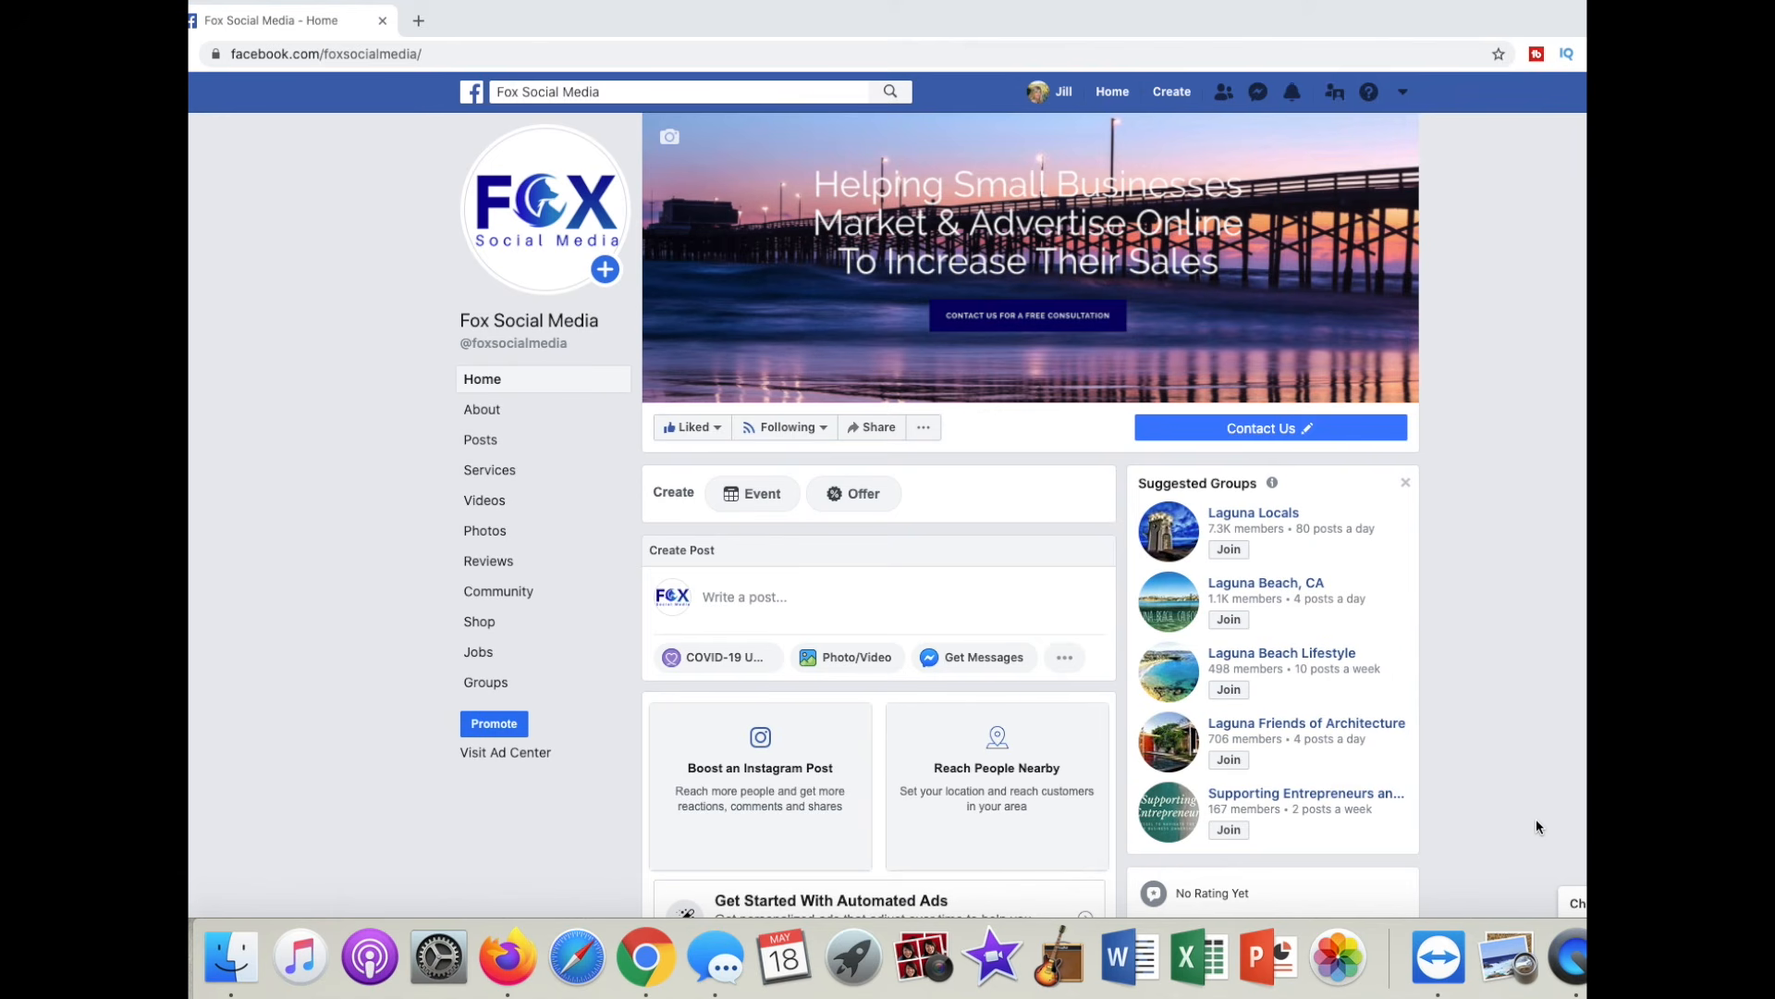